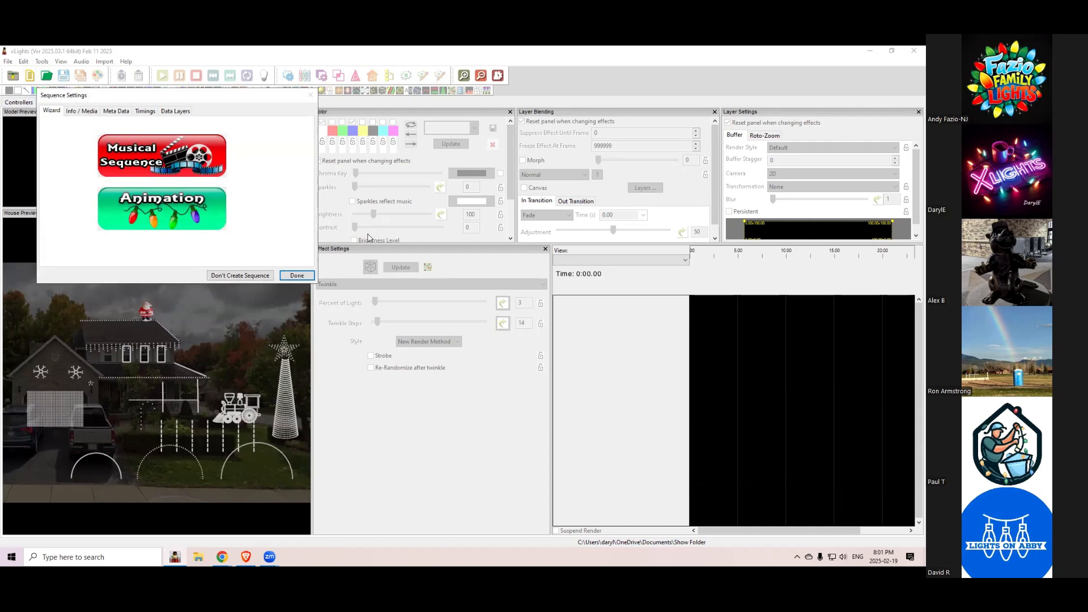
Finish the new sequence's settings and enlarge the Color, Layer Blending and Layer Settings panels vertically.
{"action": "left_click", "coordinate": [297, 276]}
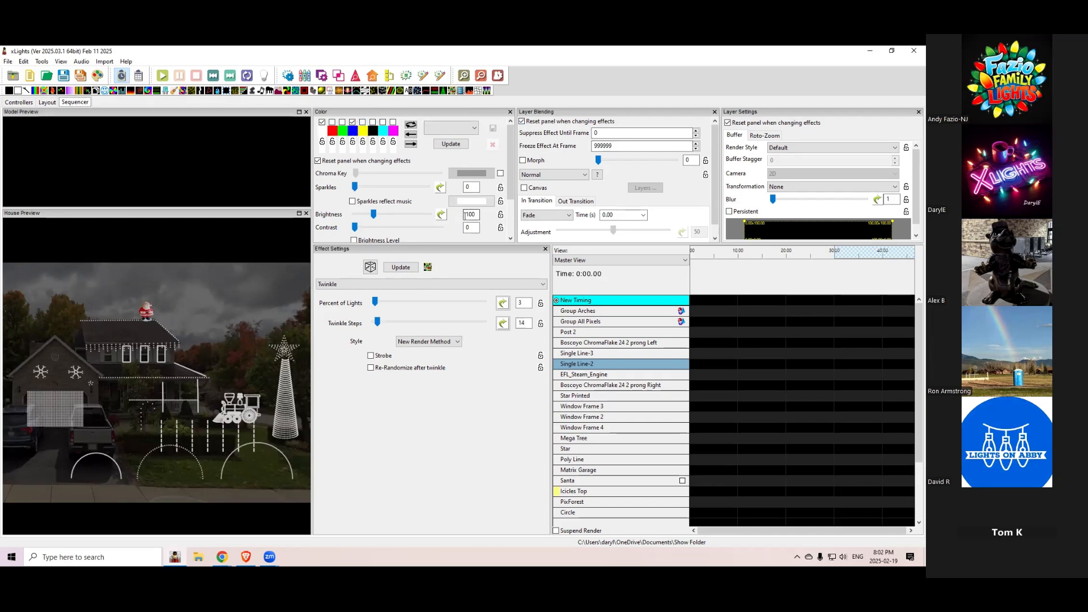
{"action": "left_click_drag", "start_coordinate": [458, 245], "coordinate": [460, 297]}
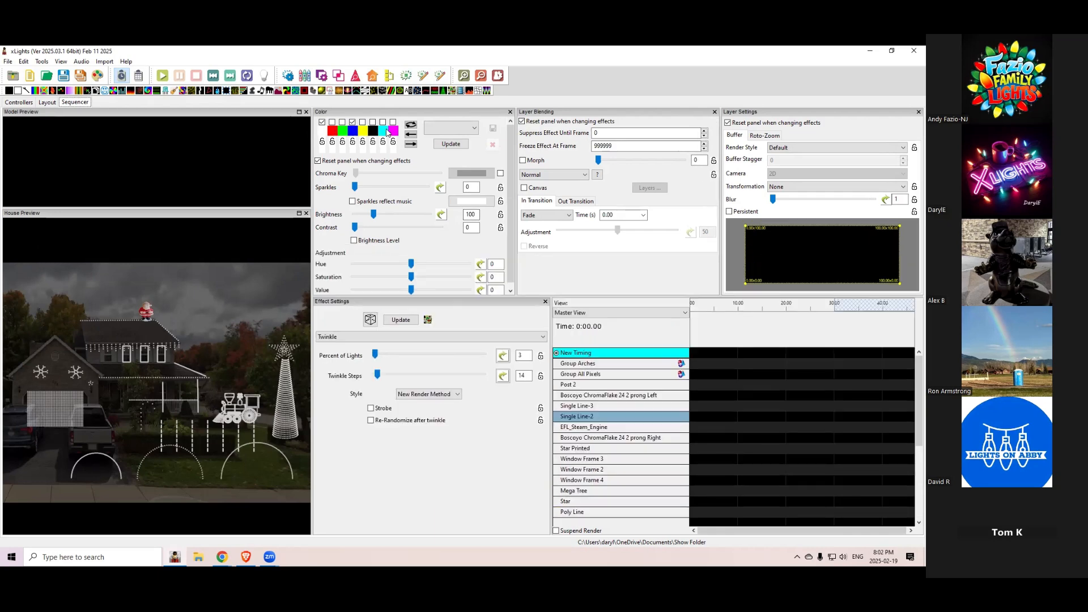
Change the red swatch of the color palette to dark blue.
{"action": "left_click", "coordinate": [332, 132]}
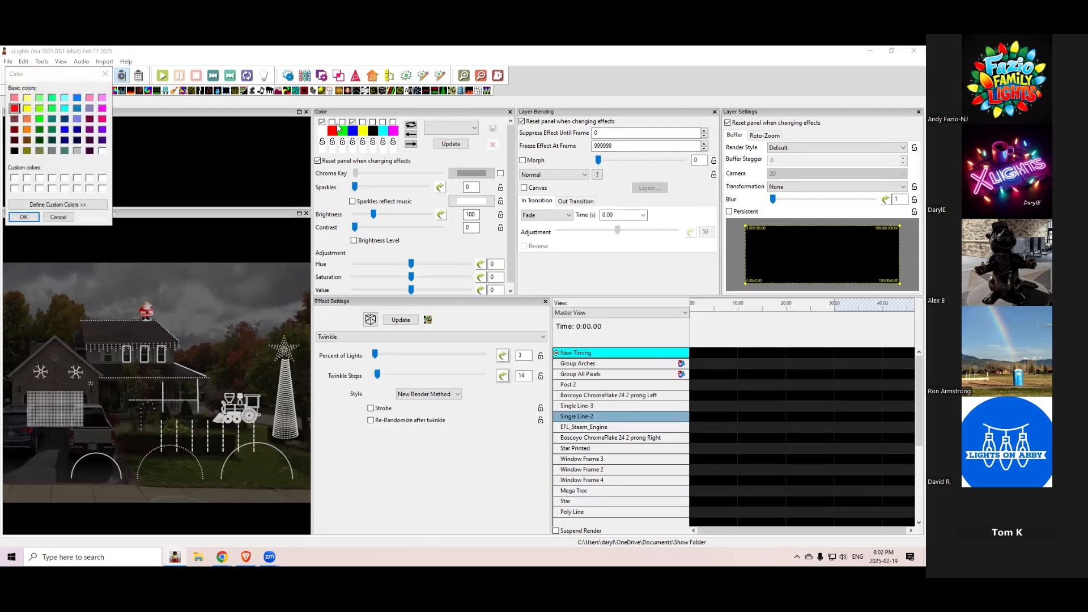
{"action": "left_click", "coordinate": [65, 119]}
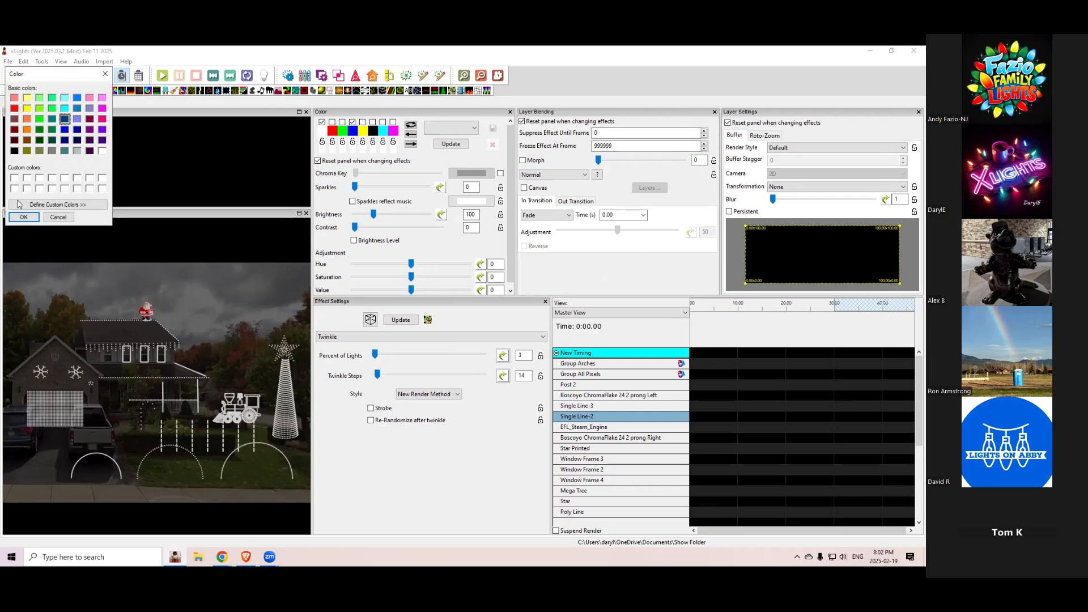
{"action": "left_click", "coordinate": [23, 217]}
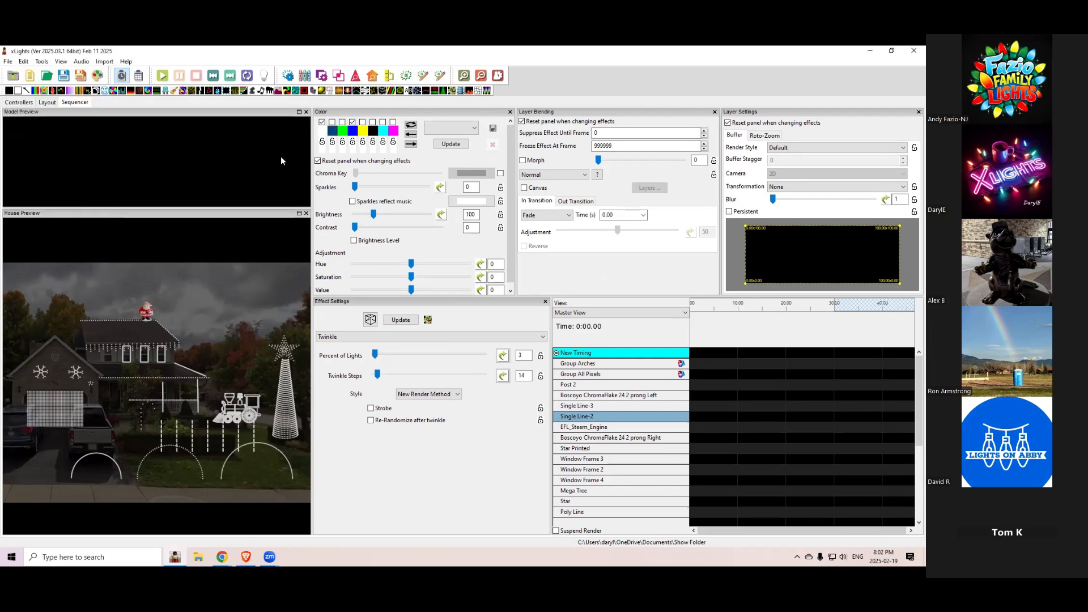
Load the saved multicolor palette with red, green, blue, yellow, black, cyan and magenta swatches.
{"action": "left_click", "coordinate": [475, 131]}
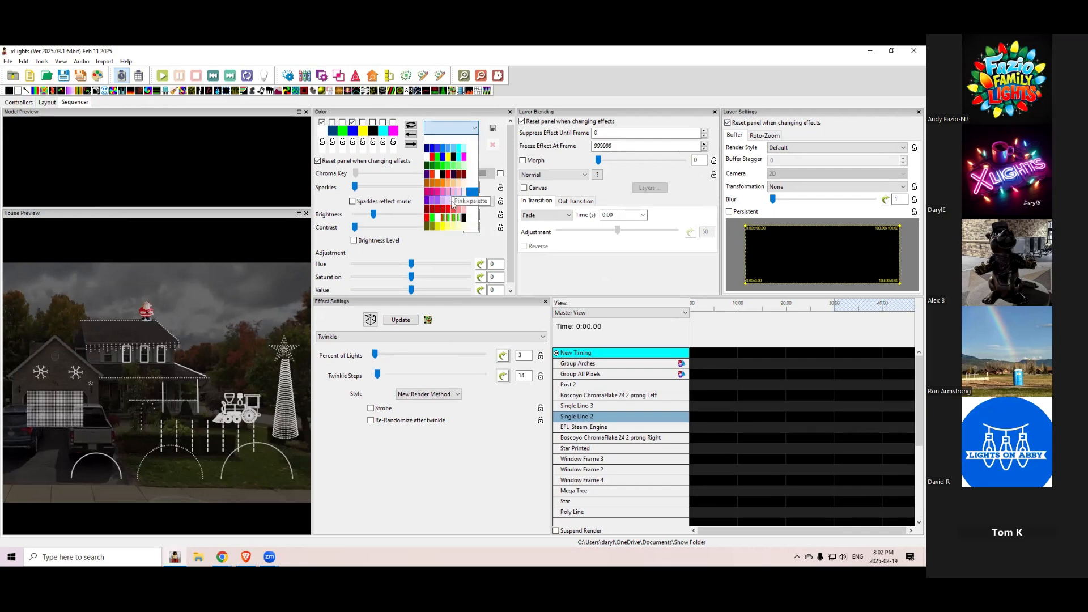
{"action": "left_click", "coordinate": [452, 164]}
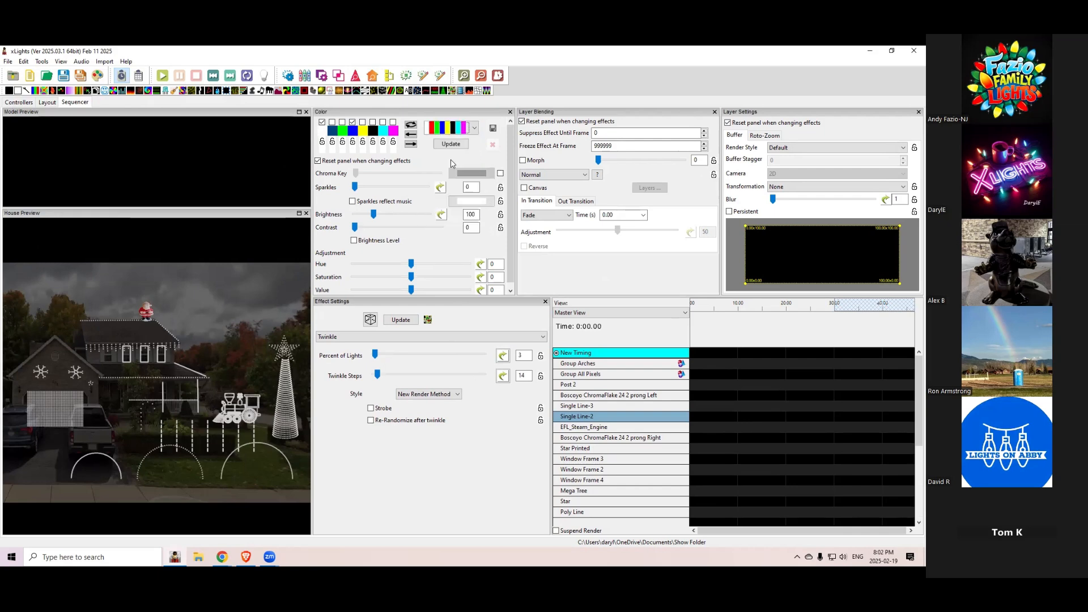
{"action": "left_click", "coordinate": [452, 144]}
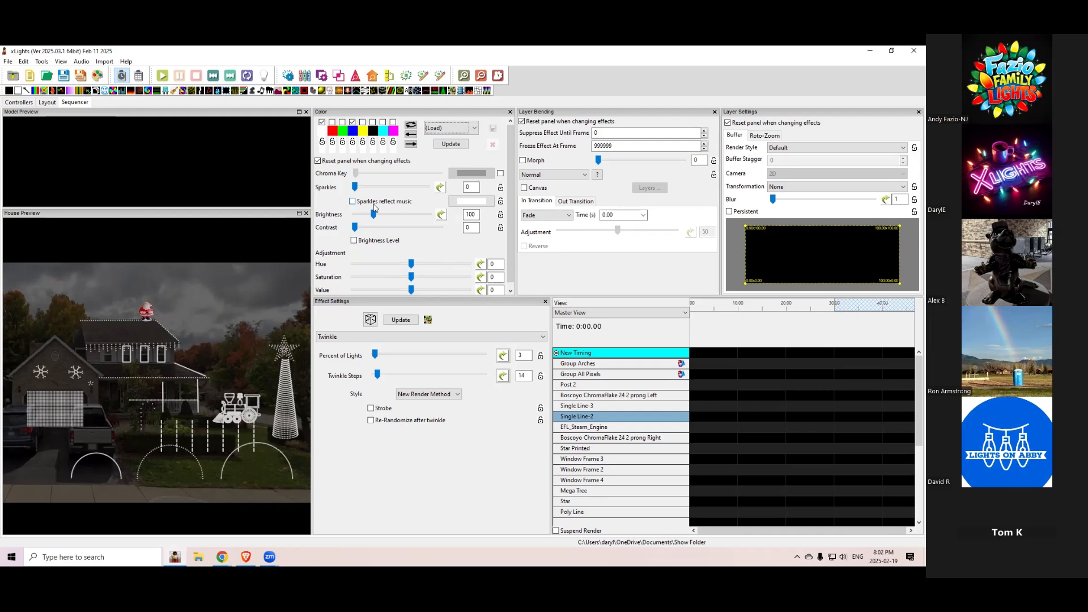
{"action": "mouse_move", "coordinate": [355, 187]}
{"action": "left_mouse_down"}
{"action": "mouse_move", "coordinate": [391, 188]}
{"action": "mouse_move", "coordinate": [344, 193]}
{"action": "left_mouse_up"}
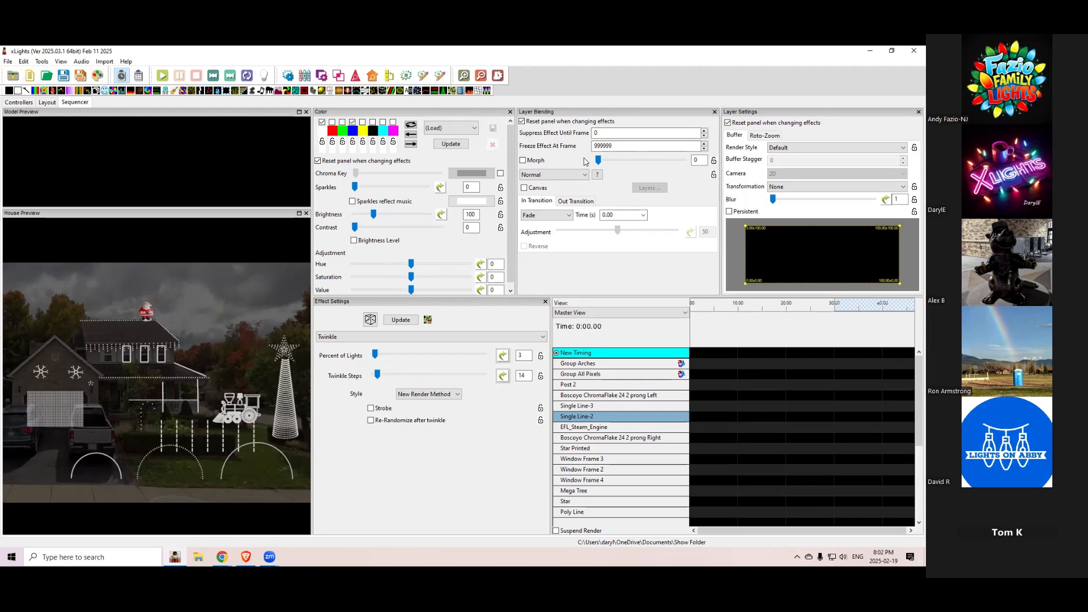
{"action": "mouse_move", "coordinate": [558, 179]}
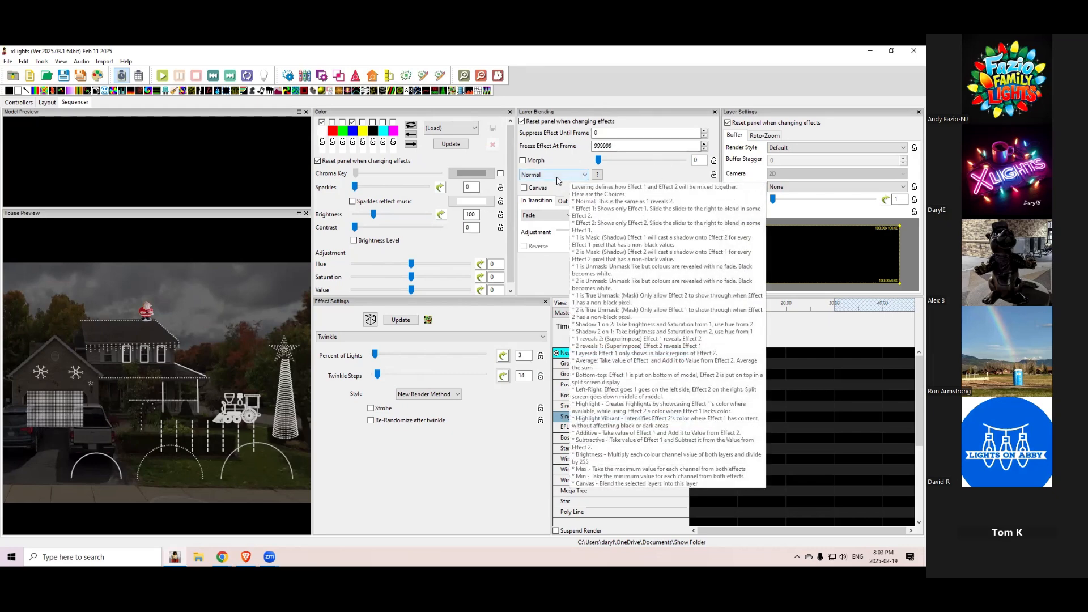
{"action": "left_click", "coordinate": [556, 176]}
{"action": "left_click", "coordinate": [557, 176]}
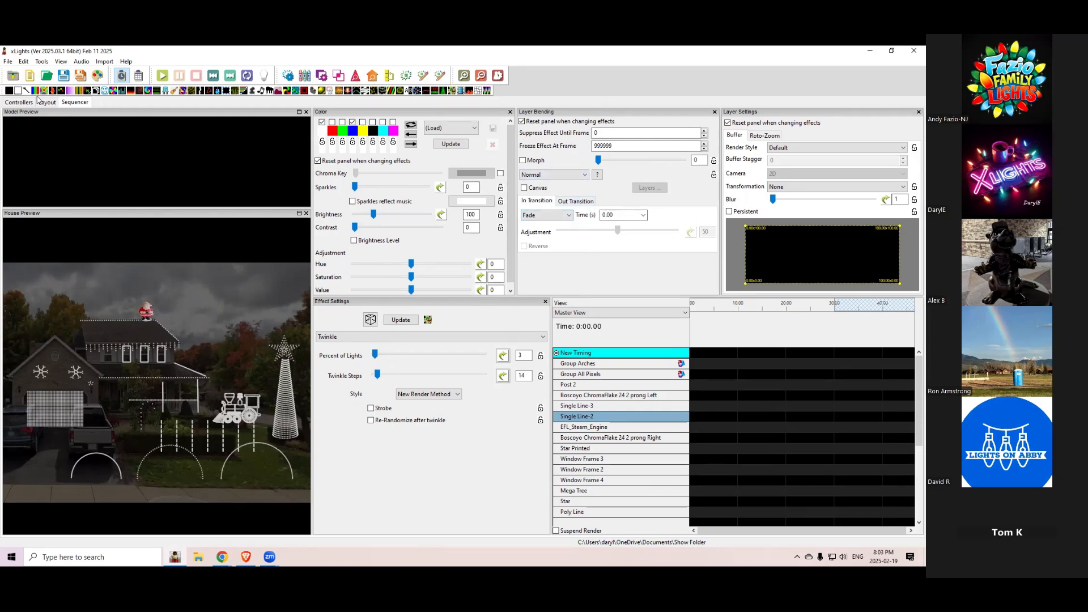
Place a Bars effect on Post 2 from about 3.3 to 20.2 s, with direction Left, 4.3 cycles and red and green enabled.
{"action": "left_click_drag", "start_coordinate": [36, 93], "coordinate": [747, 385]}
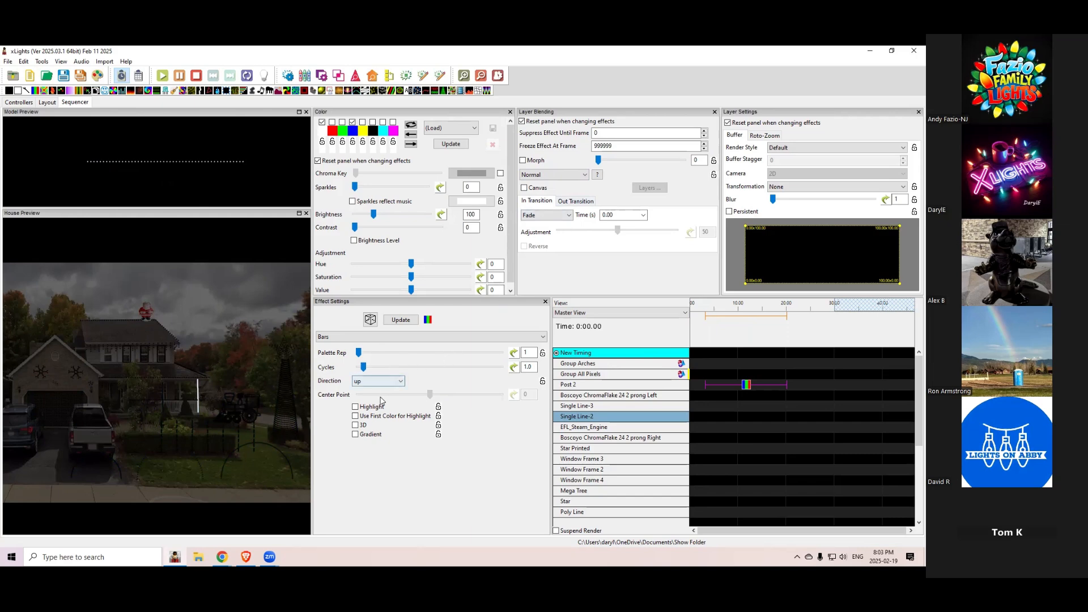
{"action": "left_click", "coordinate": [387, 381]}
{"action": "left_click", "coordinate": [371, 425]}
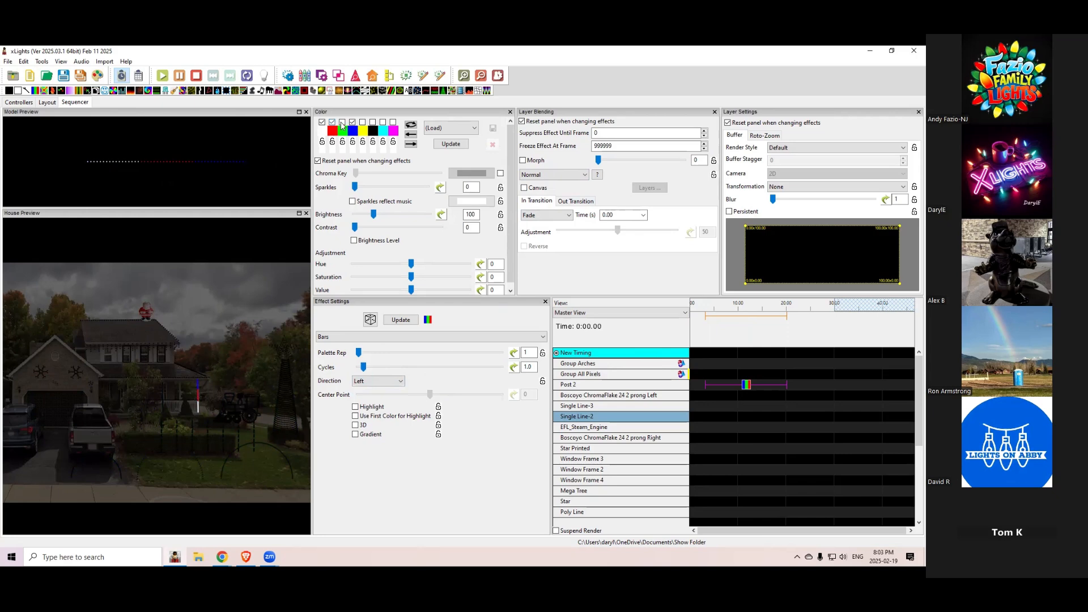
{"action": "left_click", "coordinate": [342, 124]}
{"action": "left_click_drag", "start_coordinate": [363, 368], "coordinate": [376, 368]}
Set the Bars effect's in transition to a 1.00-second Fade and play back the opening of the effect.
{"action": "left_click", "coordinate": [555, 216]}
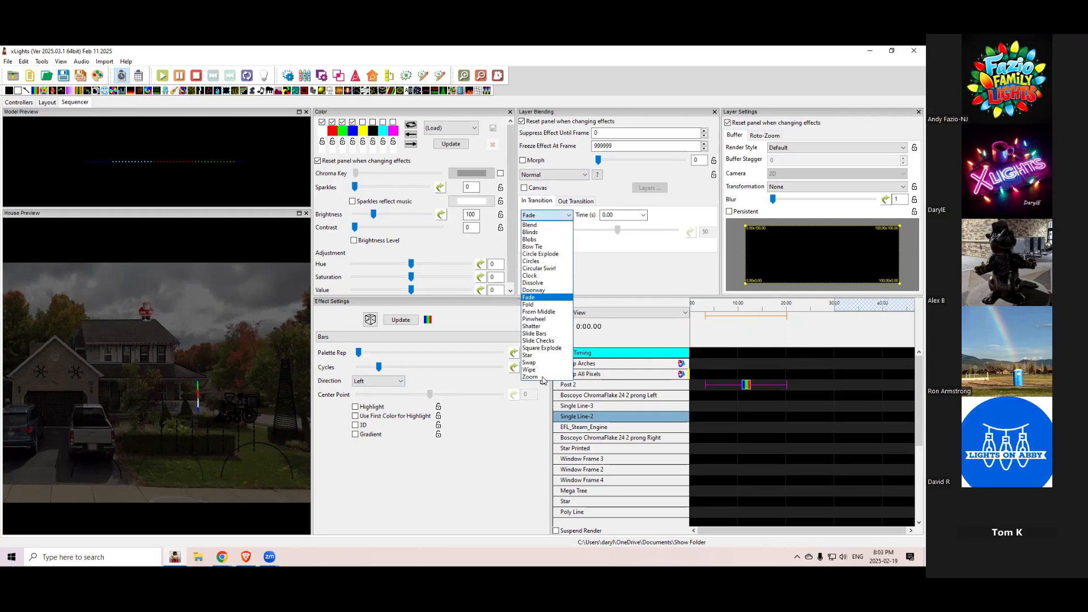
{"action": "left_click", "coordinate": [538, 299]}
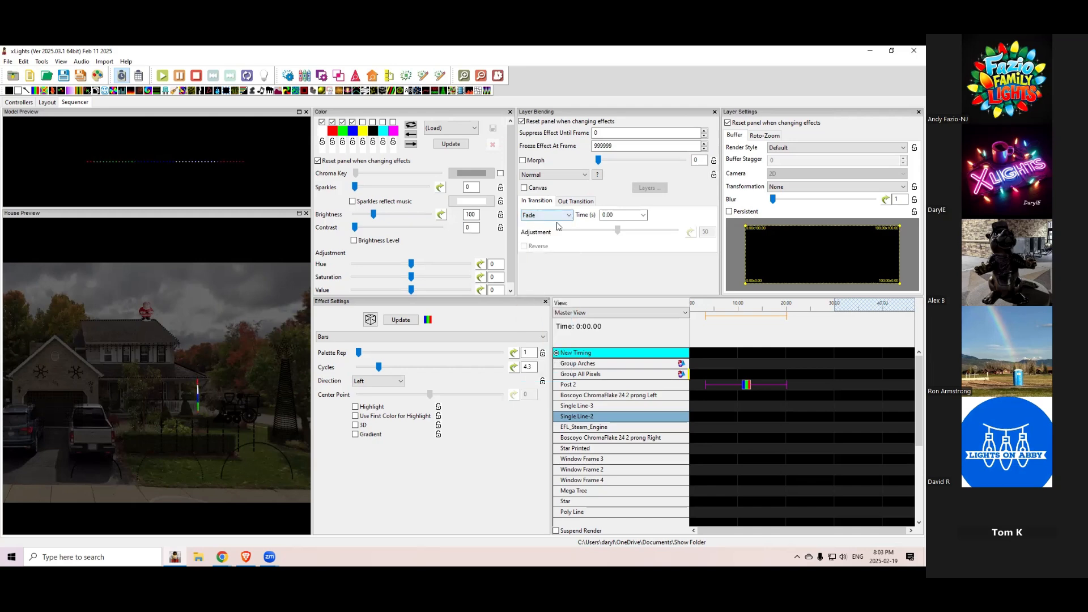
{"action": "left_click", "coordinate": [644, 215]}
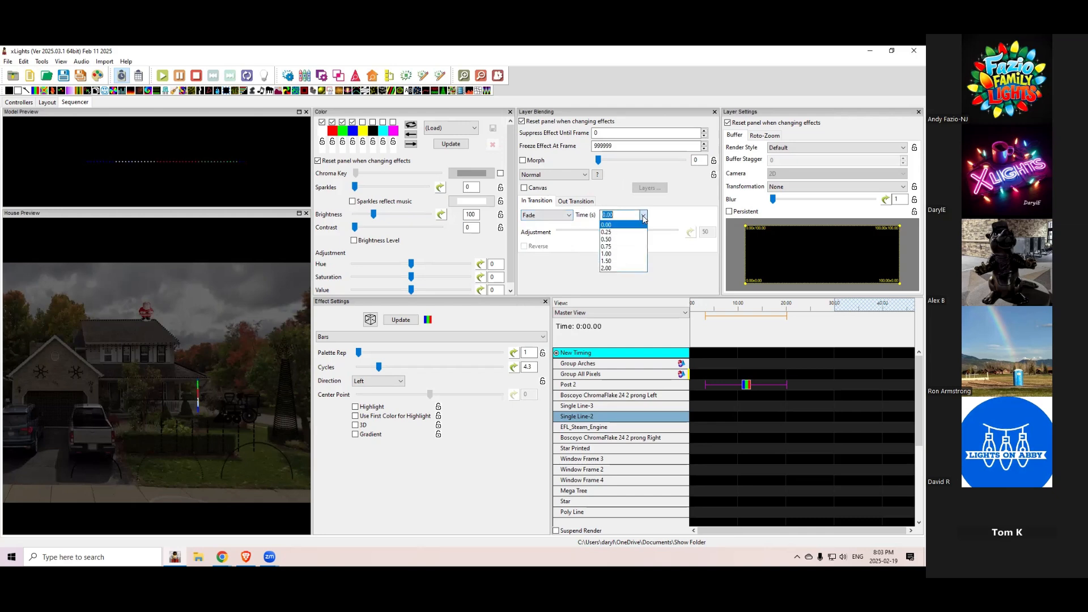
{"action": "left_click", "coordinate": [617, 255]}
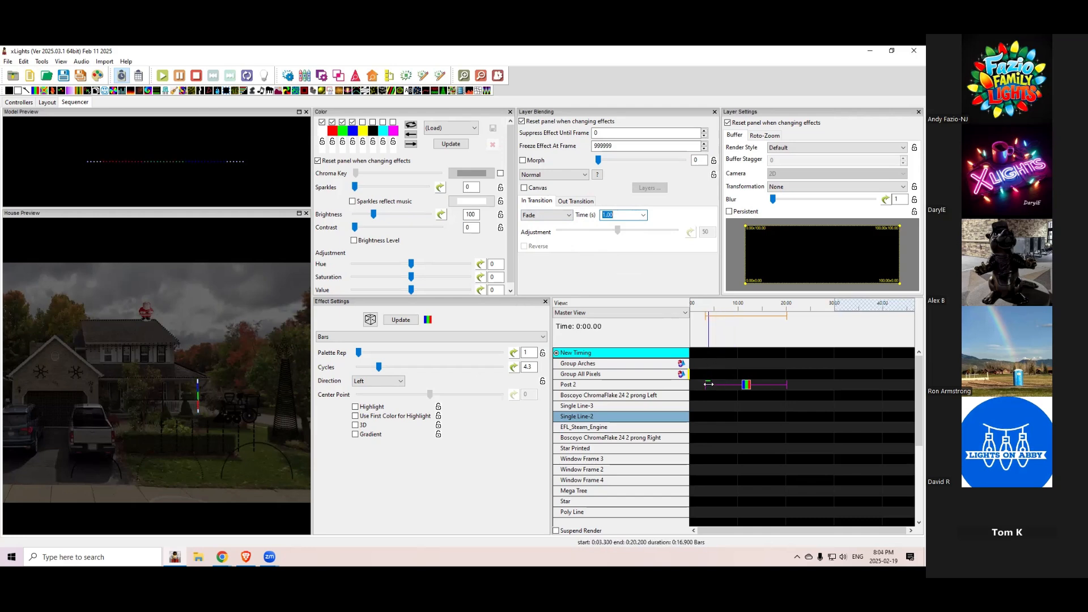
{"action": "left_click", "coordinate": [703, 339]}
{"action": "left_click_drag", "start_coordinate": [713, 339], "coordinate": [718, 339]}
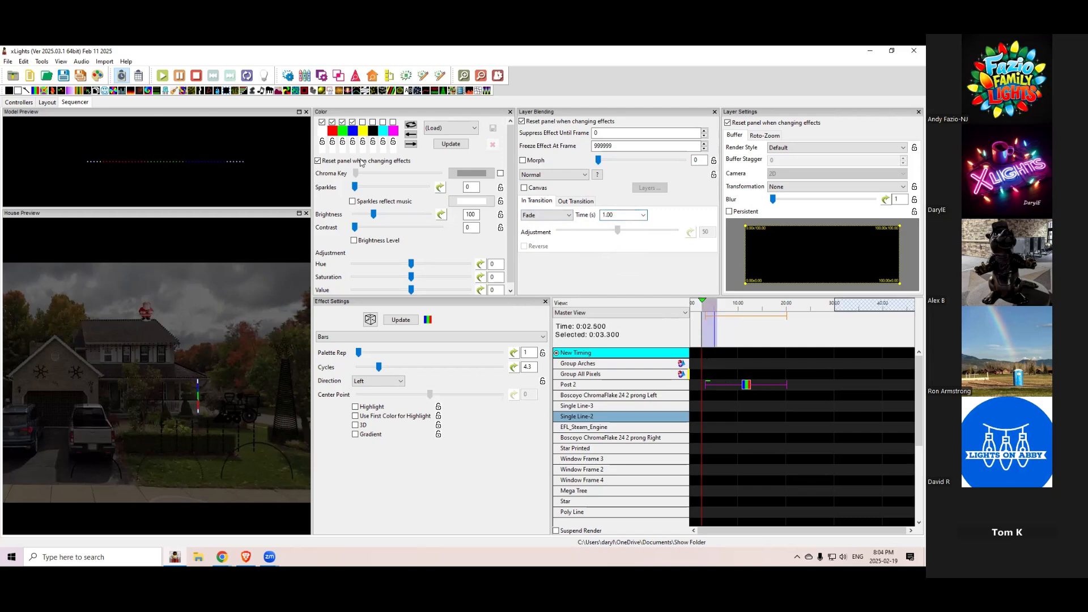
{"action": "left_click", "coordinate": [162, 79]}
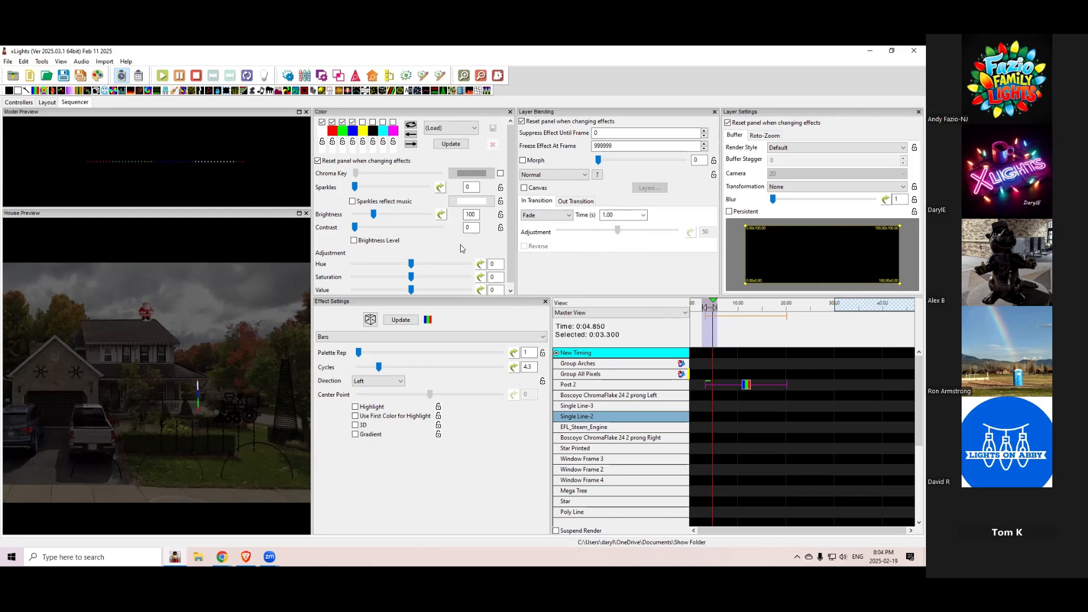
Set the Fade in-transition time to 5.00 seconds and play back the opening of the effect.
{"action": "left_click", "coordinate": [642, 216]}
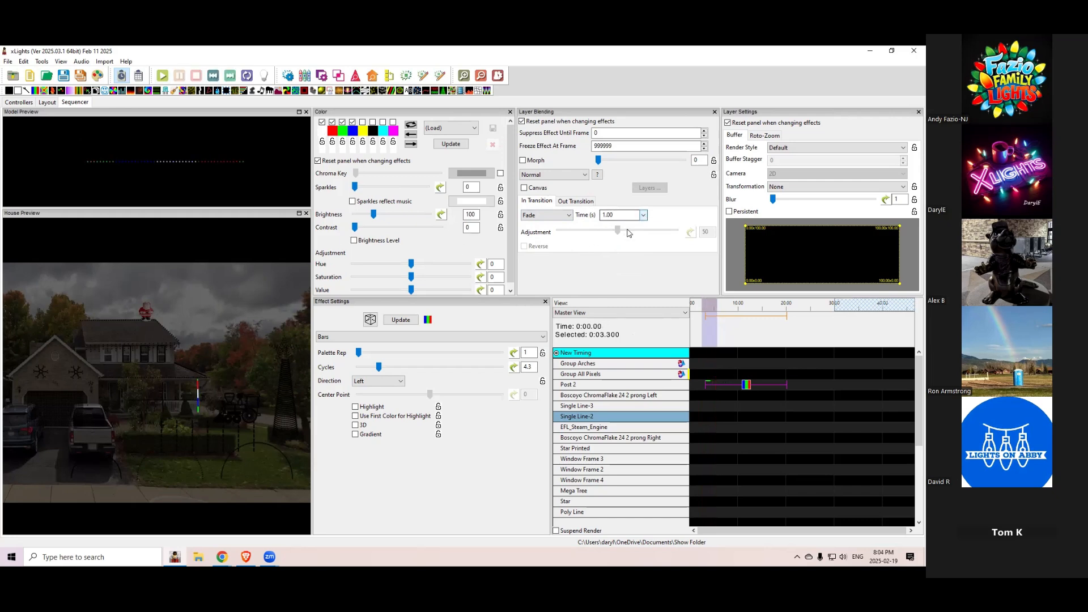
{"action": "left_click", "coordinate": [613, 253]}
{"action": "type", "text": "5"}
{"action": "key", "text": "Delete"}
{"action": "key", "text": "Tab"}
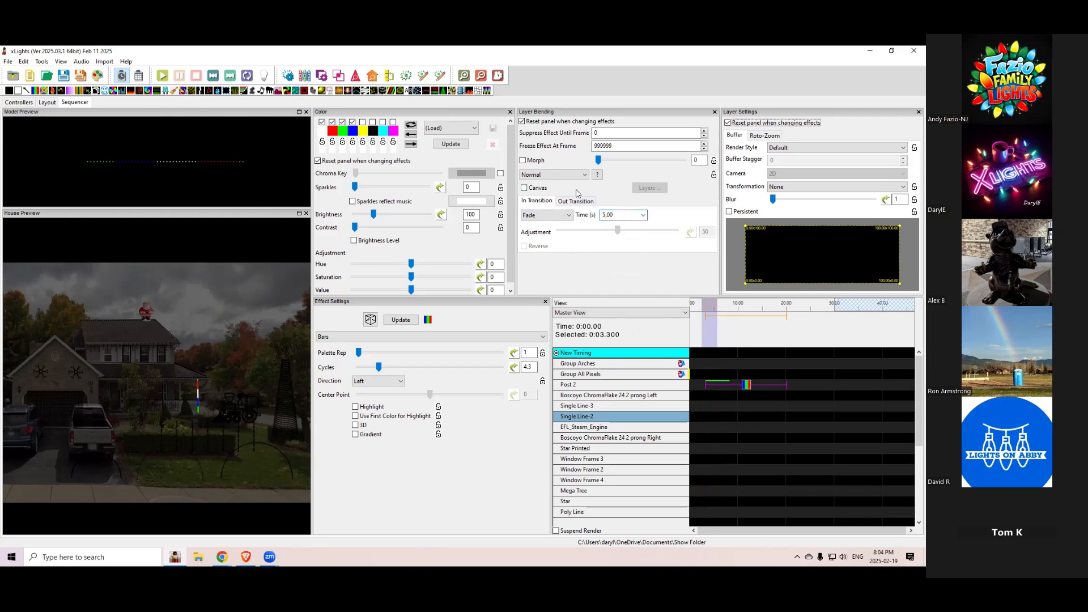
{"action": "left_click_drag", "start_coordinate": [729, 317], "coordinate": [697, 319]}
{"action": "left_click", "coordinate": [163, 78]}
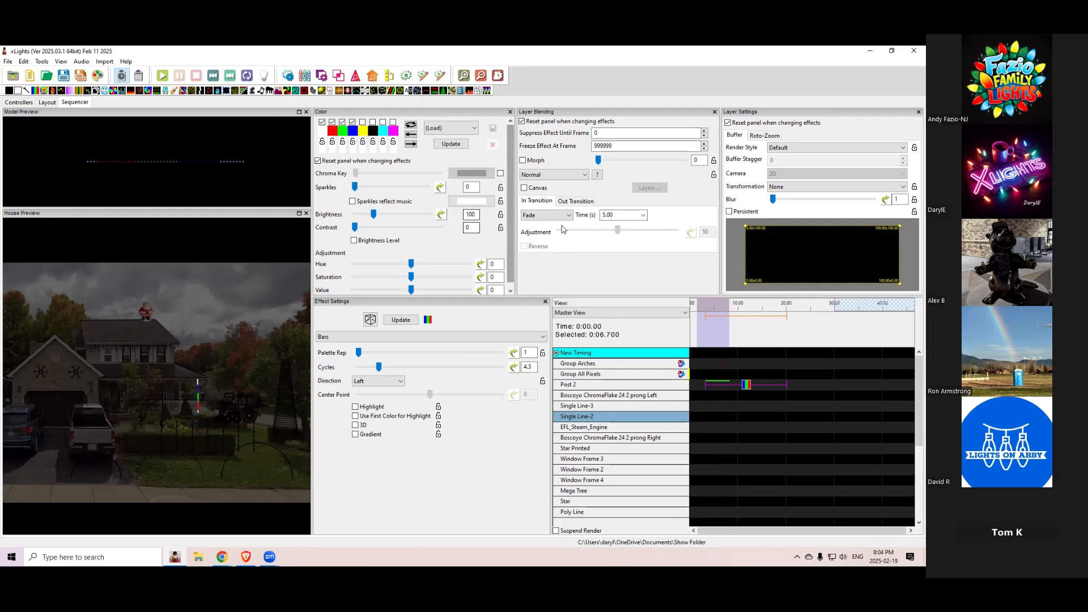
Set the Fade out-transition time to 2.00 seconds and play back the end of the effect.
{"action": "left_click", "coordinate": [574, 201]}
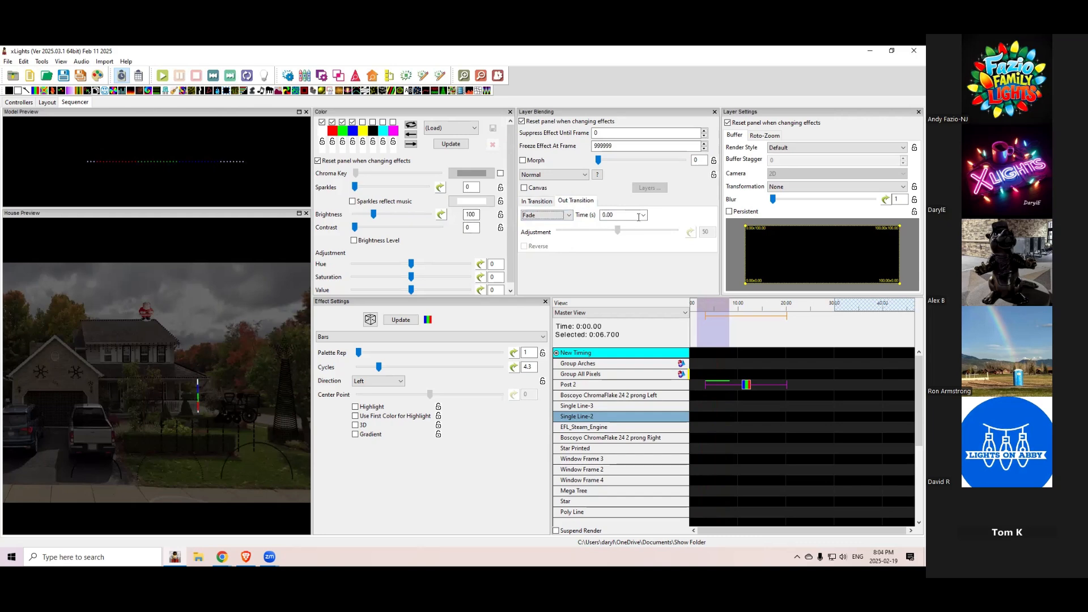
{"action": "left_click", "coordinate": [644, 216]}
{"action": "left_click", "coordinate": [610, 268]}
{"action": "left_click", "coordinate": [763, 335]}
{"action": "left_click_drag", "start_coordinate": [797, 333], "coordinate": [798, 333]}
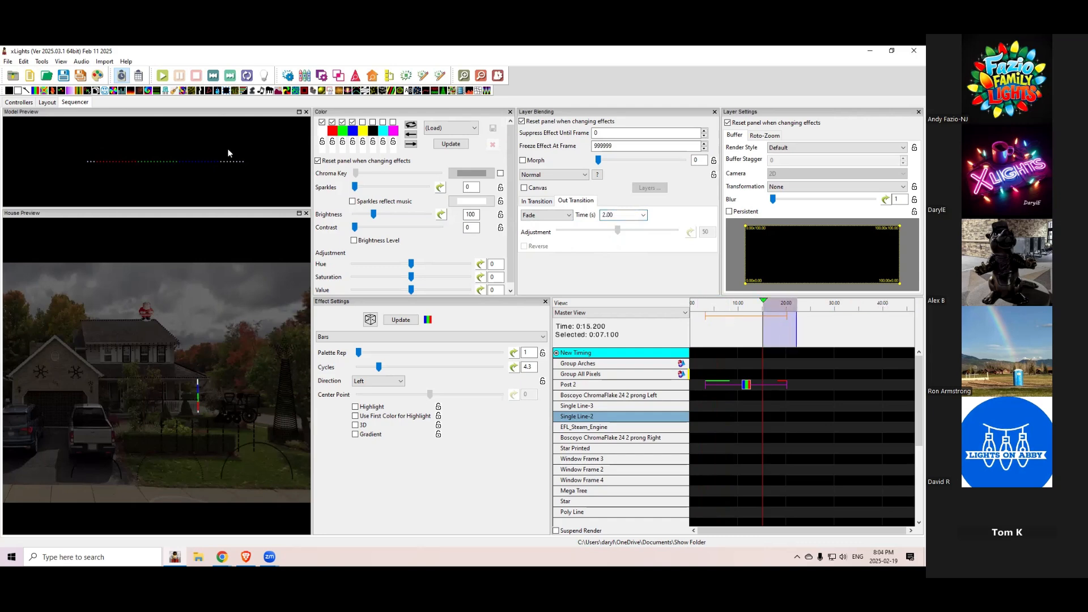
{"action": "left_click", "coordinate": [163, 76]}
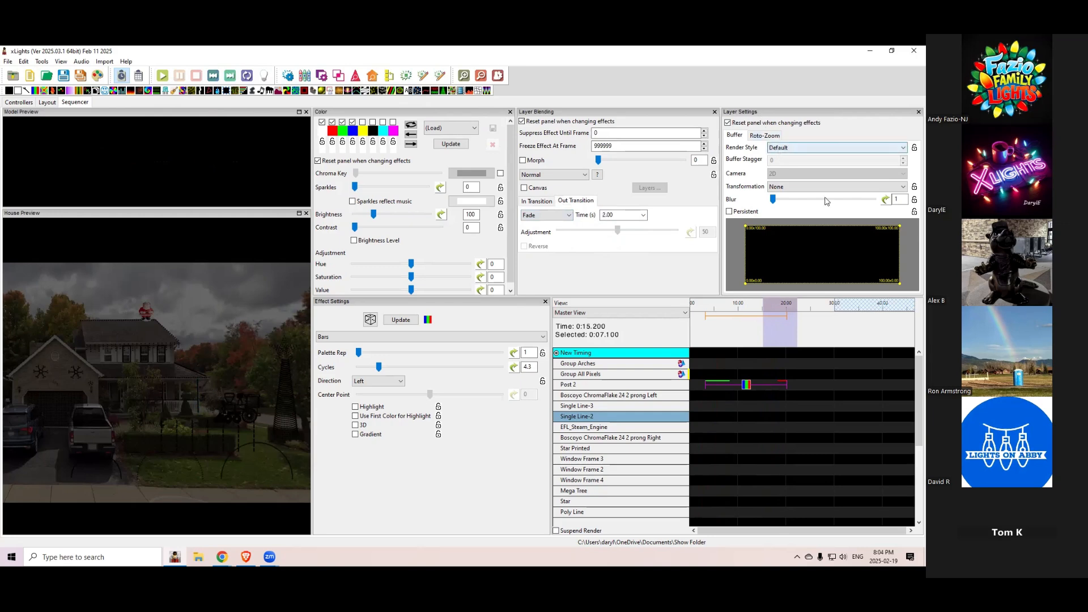
{"action": "left_click", "coordinate": [808, 149]}
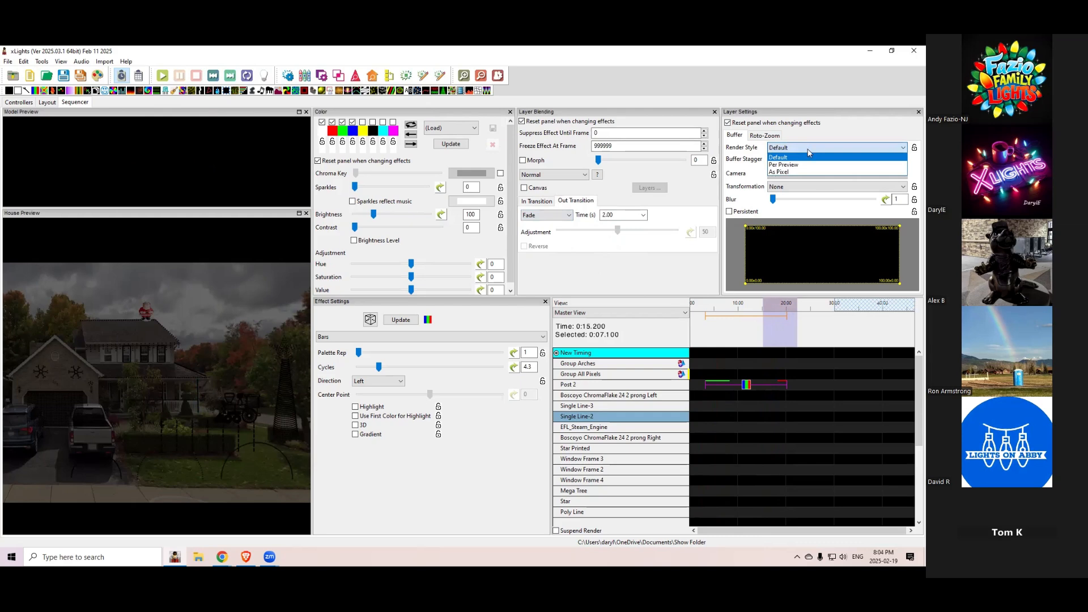
{"action": "left_click", "coordinate": [828, 127]}
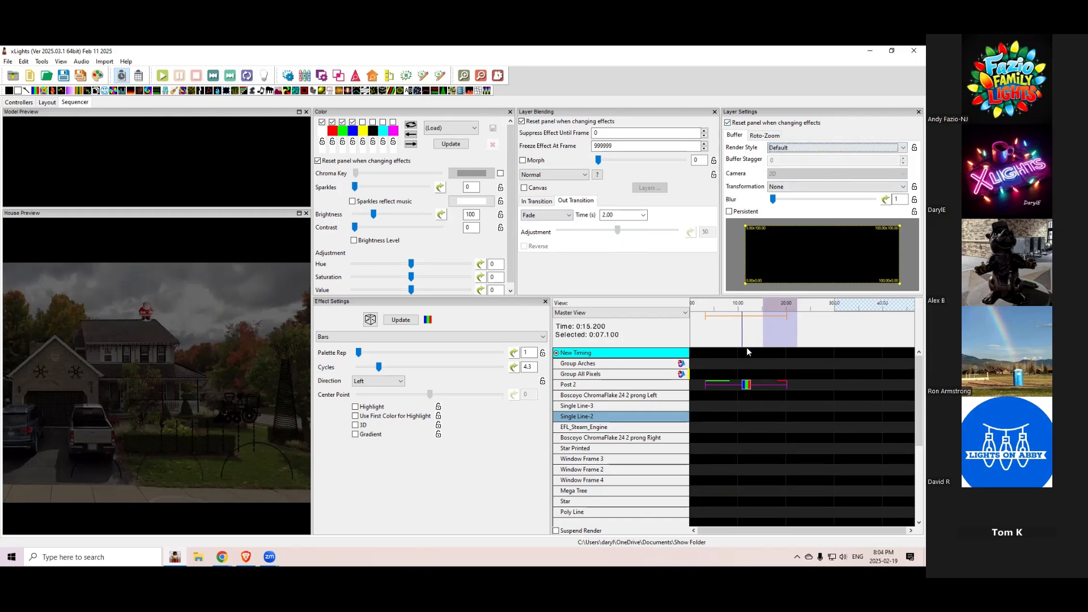
Restrict the Post 2 effect's render buffer to the left half, preview it, and restore the full buffer.
{"action": "right_click", "coordinate": [820, 246]}
{"action": "mouse_move", "coordinate": [859, 267]}
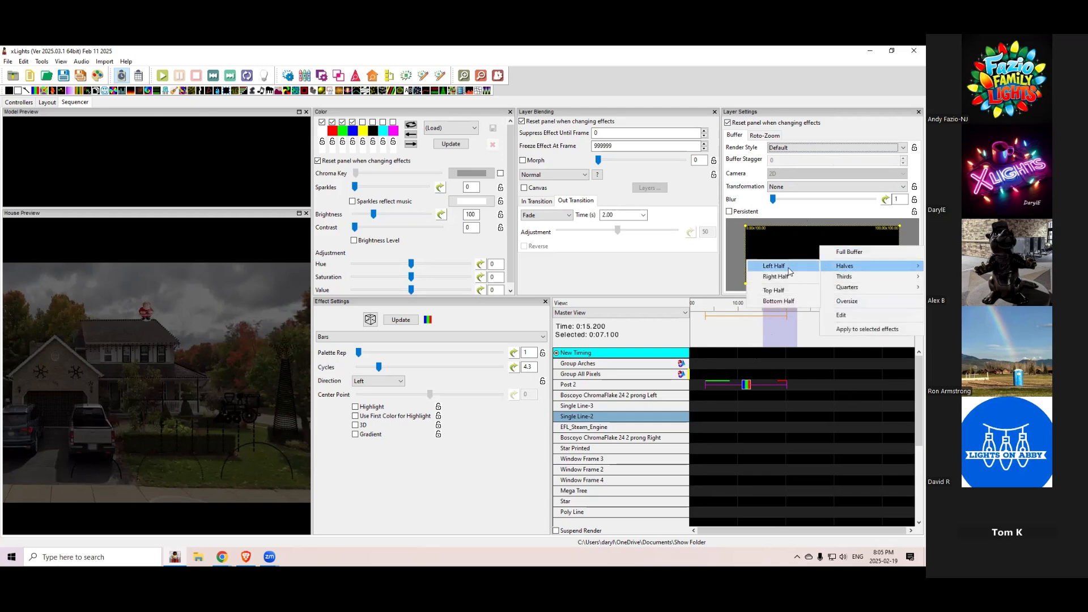
{"action": "left_click", "coordinate": [737, 267]}
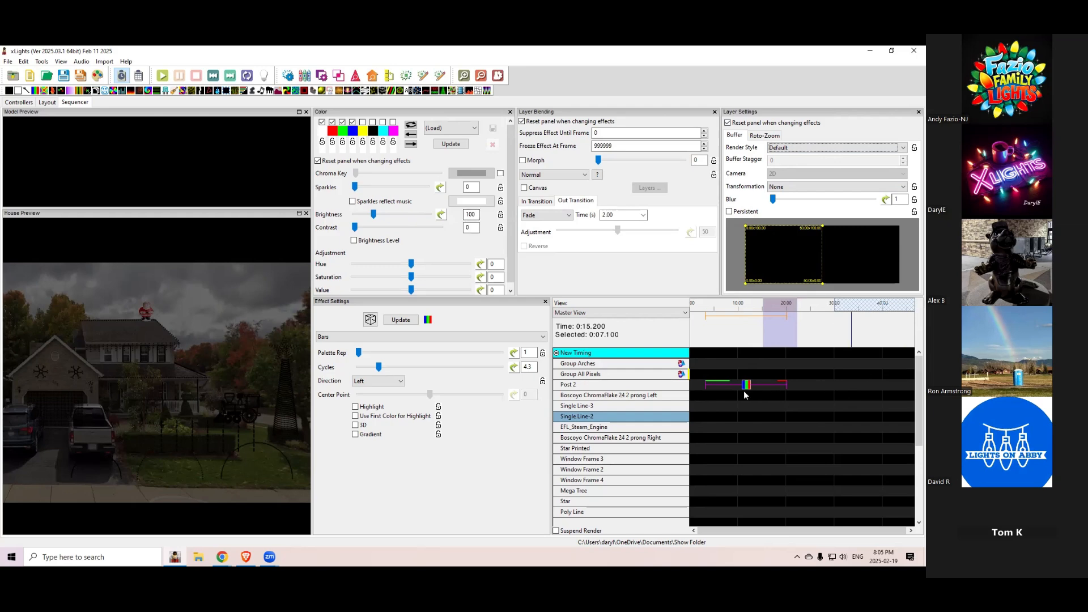
{"action": "left_click", "coordinate": [744, 386]}
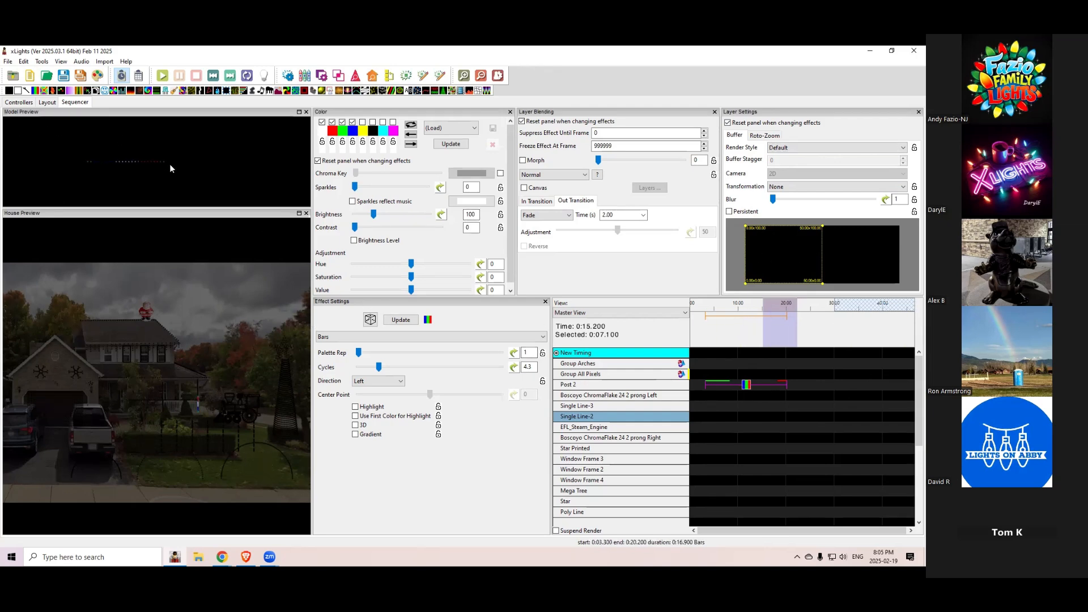
{"action": "double_click", "coordinate": [802, 255]}
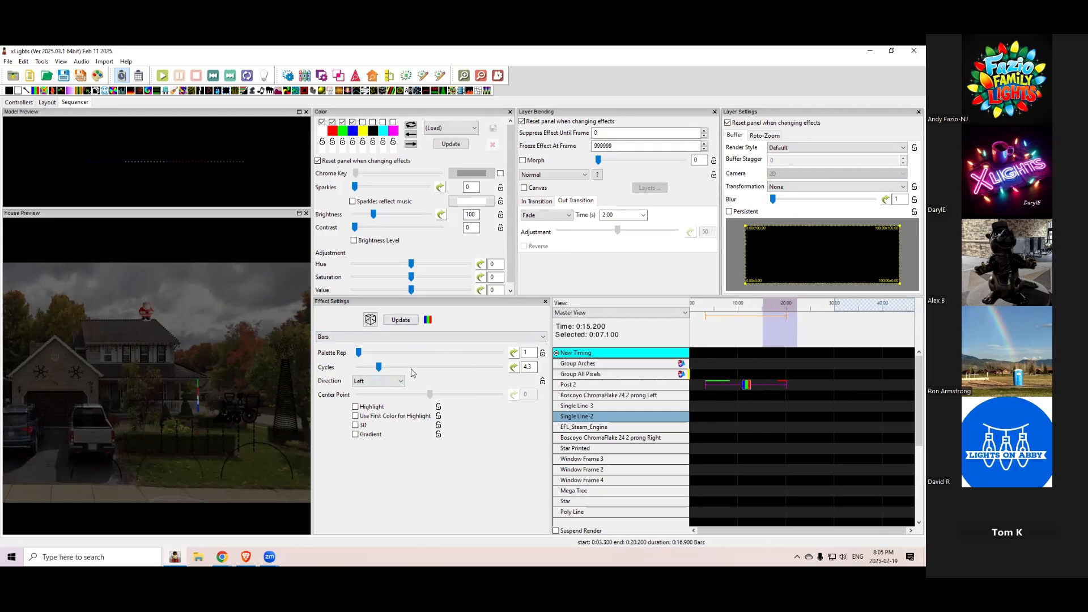
Change the Post 2 effect from Bars to Butterfly.
{"action": "left_click", "coordinate": [386, 337]}
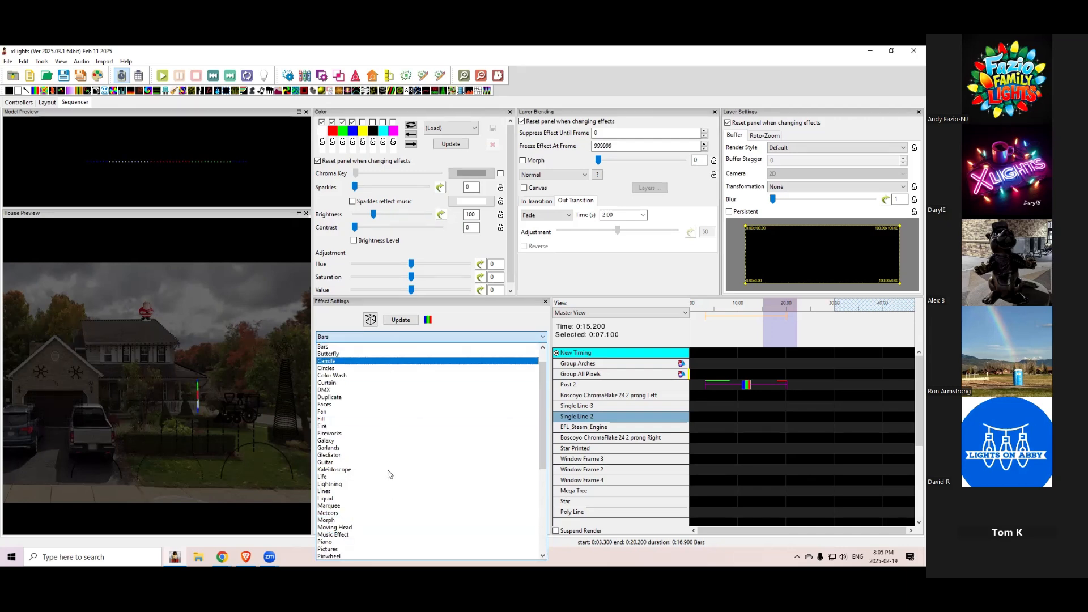
{"action": "left_click", "coordinate": [370, 356]}
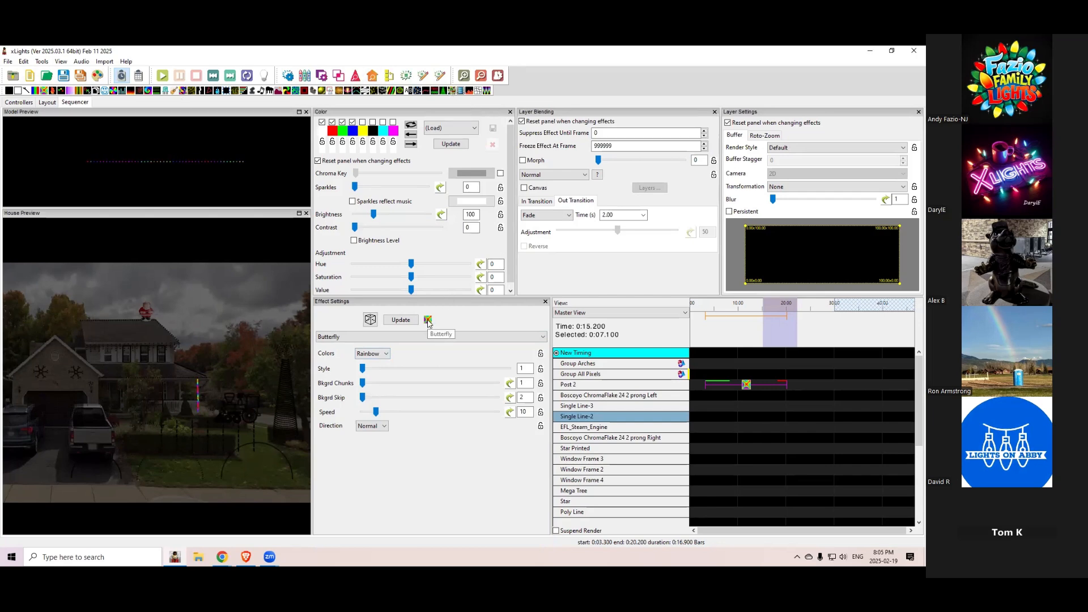
Place a Butterfly effect on Single Line-2 at about 11 seconds and delete it again.
{"action": "mouse_move", "coordinate": [428, 323]}
{"action": "left_mouse_down"}
{"action": "mouse_move", "coordinate": [658, 360]}
{"action": "mouse_move", "coordinate": [737, 385]}
{"action": "mouse_move", "coordinate": [748, 419]}
{"action": "left_mouse_up"}
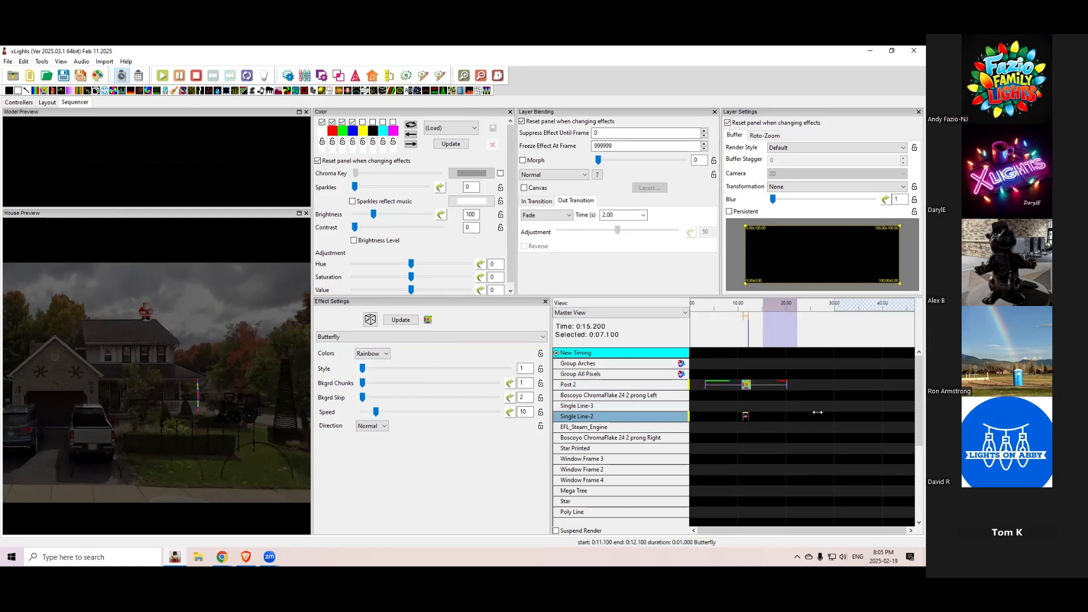
{"action": "left_click", "coordinate": [785, 417]}
{"action": "key", "text": "Delete"}
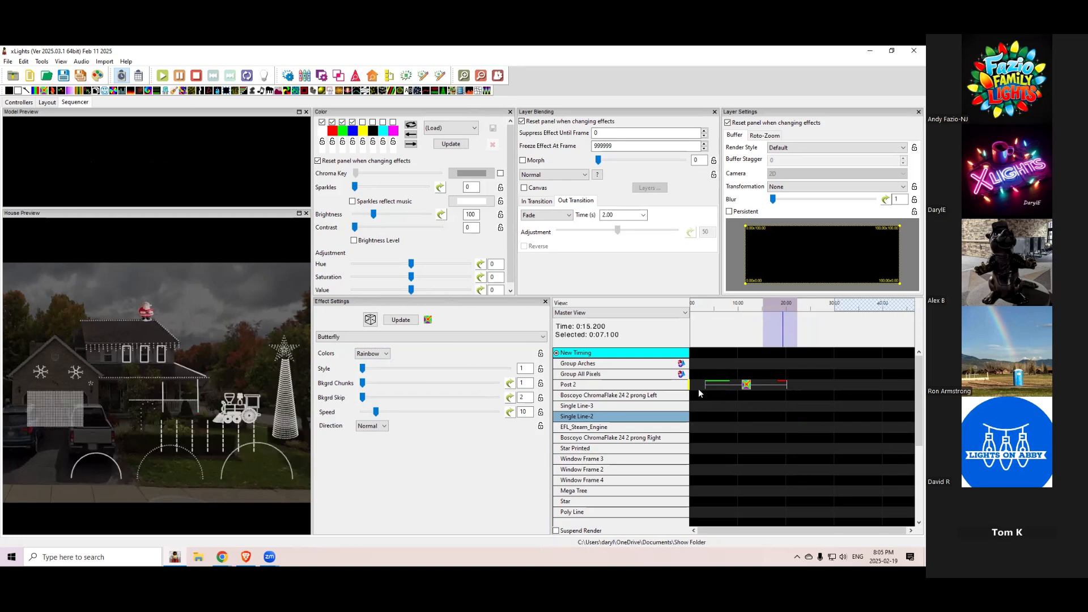
Set the Post 2 Butterfly effect's Style to 4 and its Speed to 20.
{"action": "left_click", "coordinate": [743, 385]}
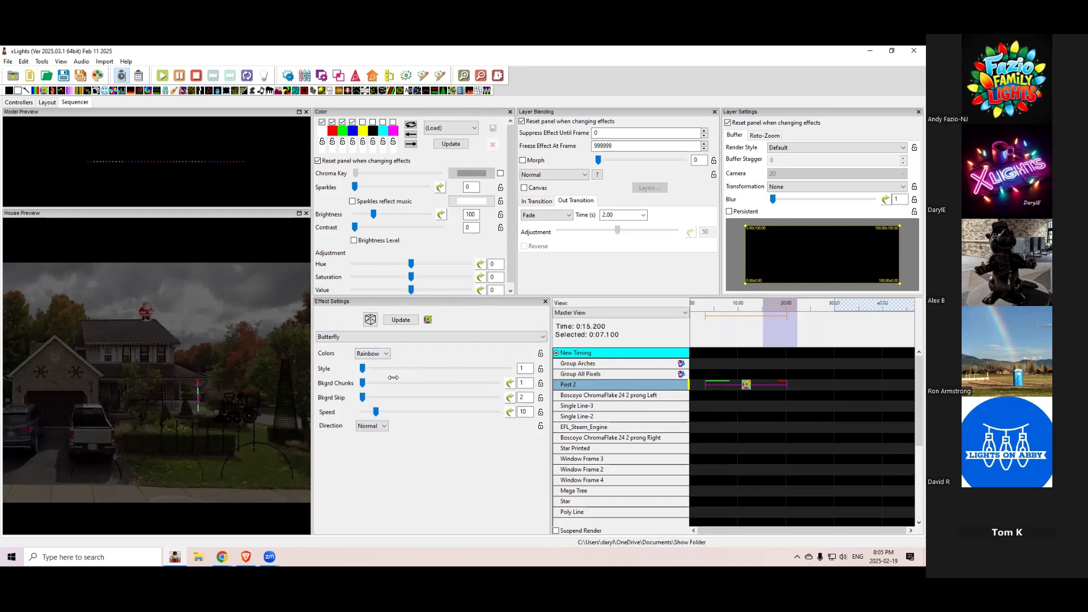
{"action": "left_click", "coordinate": [524, 368]}
{"action": "type", "text": "4"}
{"action": "left_click", "coordinate": [375, 413]}
{"action": "left_click_drag", "start_coordinate": [376, 412], "coordinate": [391, 413]}
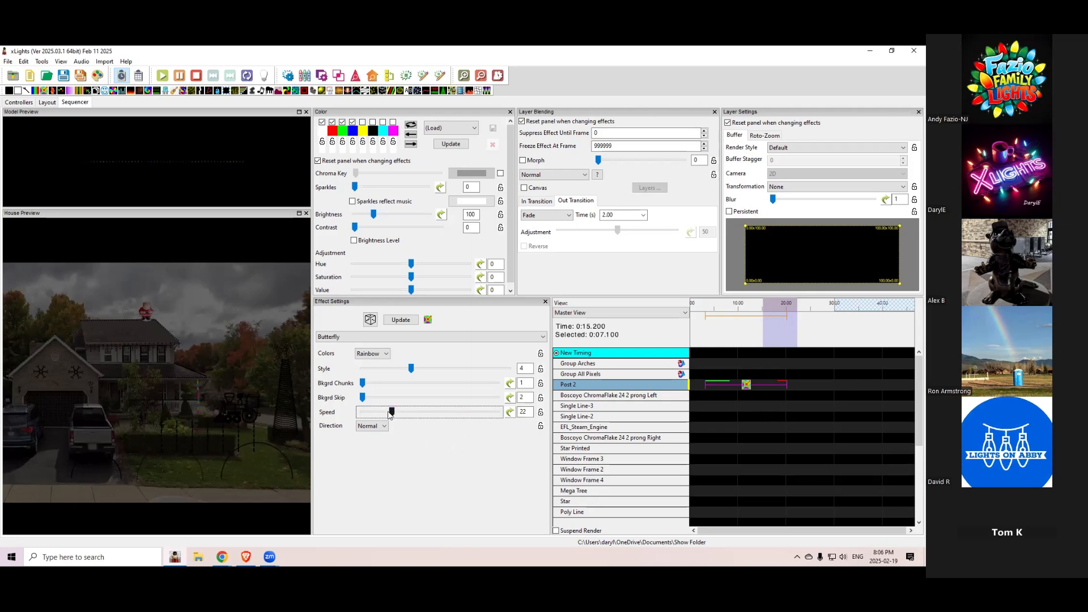
{"action": "double_click", "coordinate": [519, 410]}
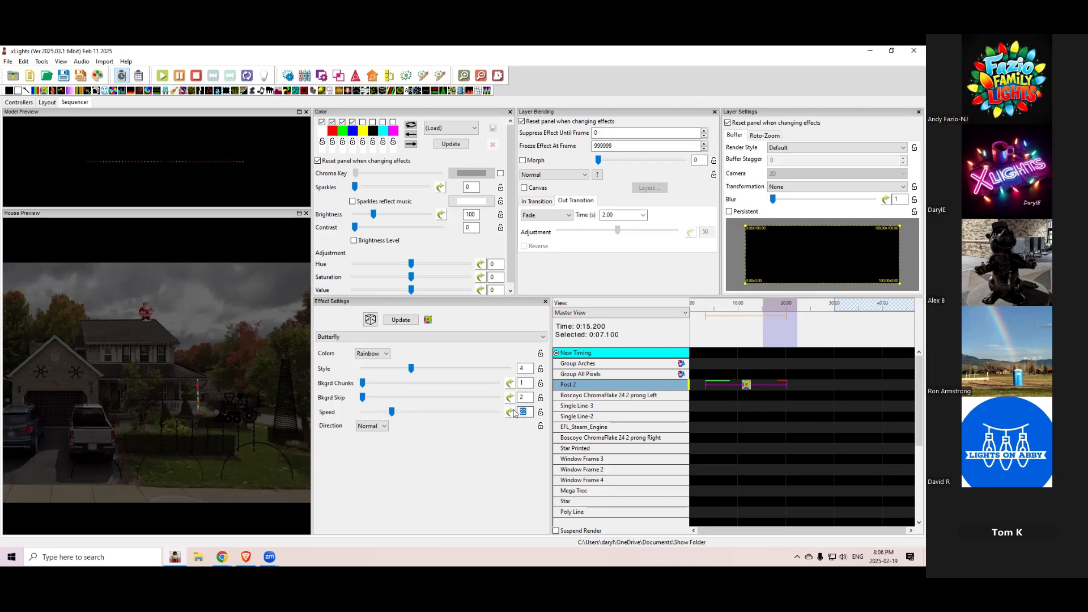
{"action": "type", "text": "20"}
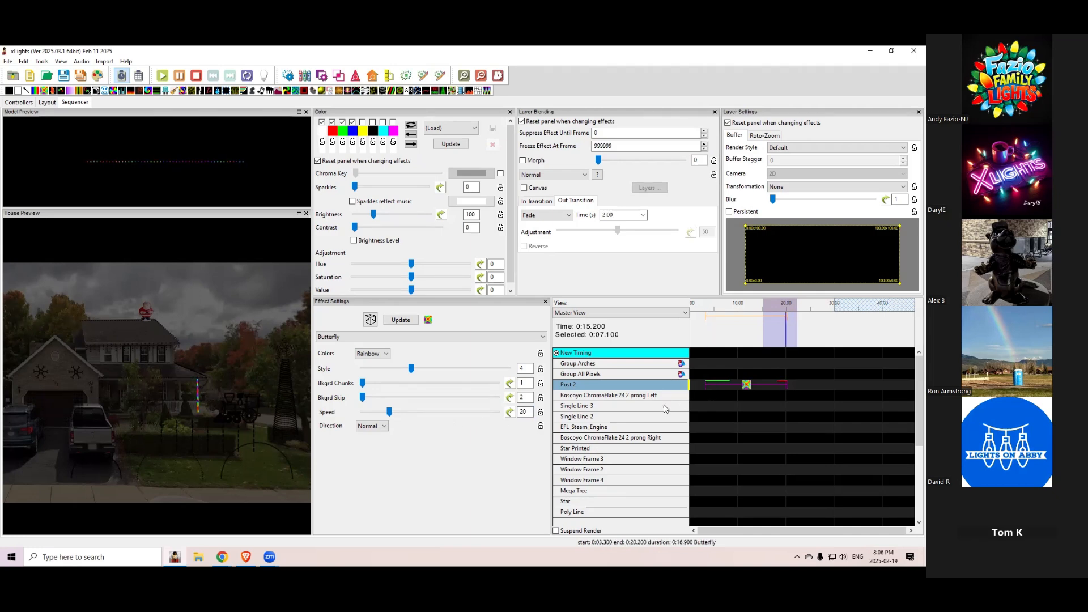
Apply a flat value curve to the Butterfly effect's Speed and switch it off again.
{"action": "left_click", "coordinate": [511, 417]}
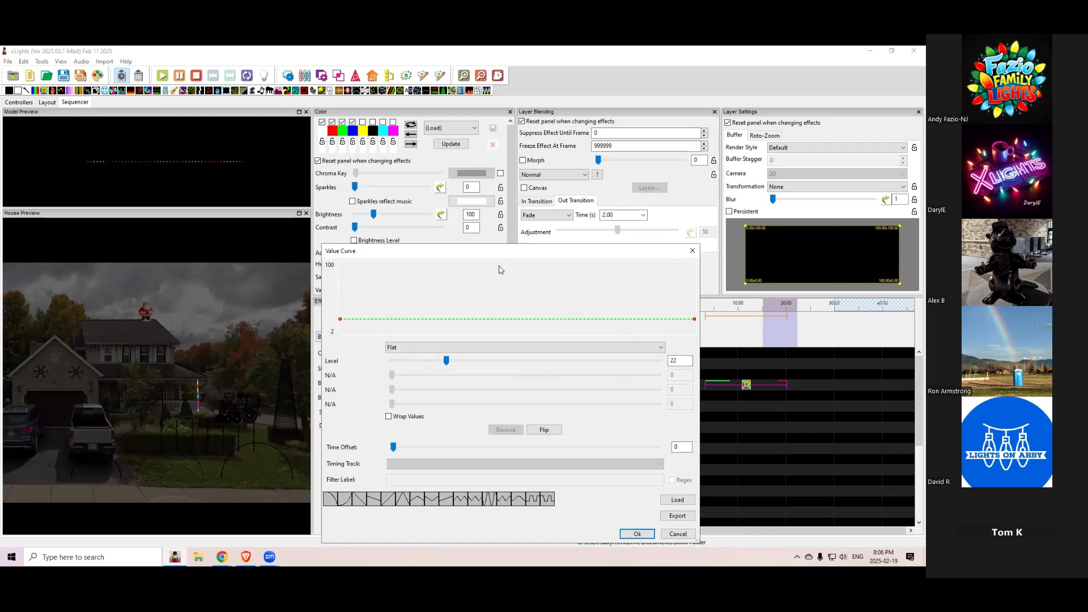
{"action": "left_click", "coordinate": [636, 535]}
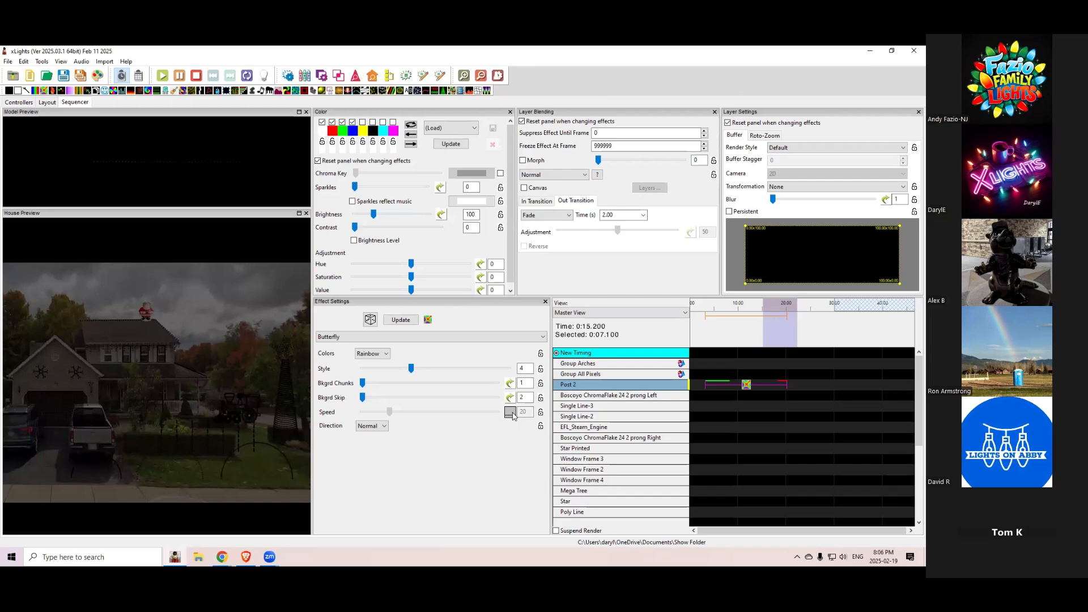
{"action": "left_click", "coordinate": [511, 415]}
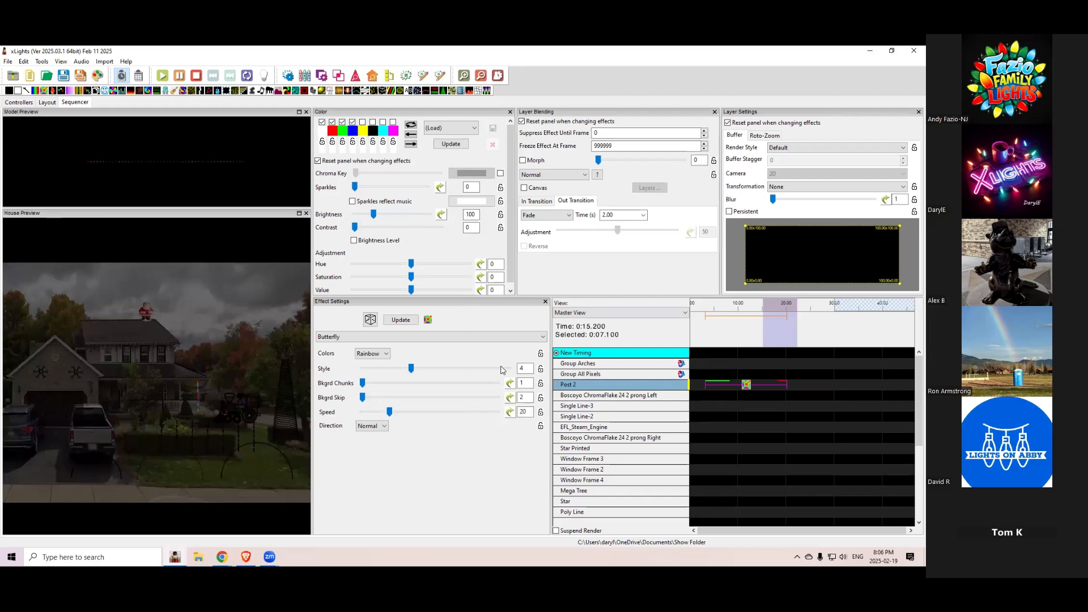
{"action": "key", "text": "Tab"}
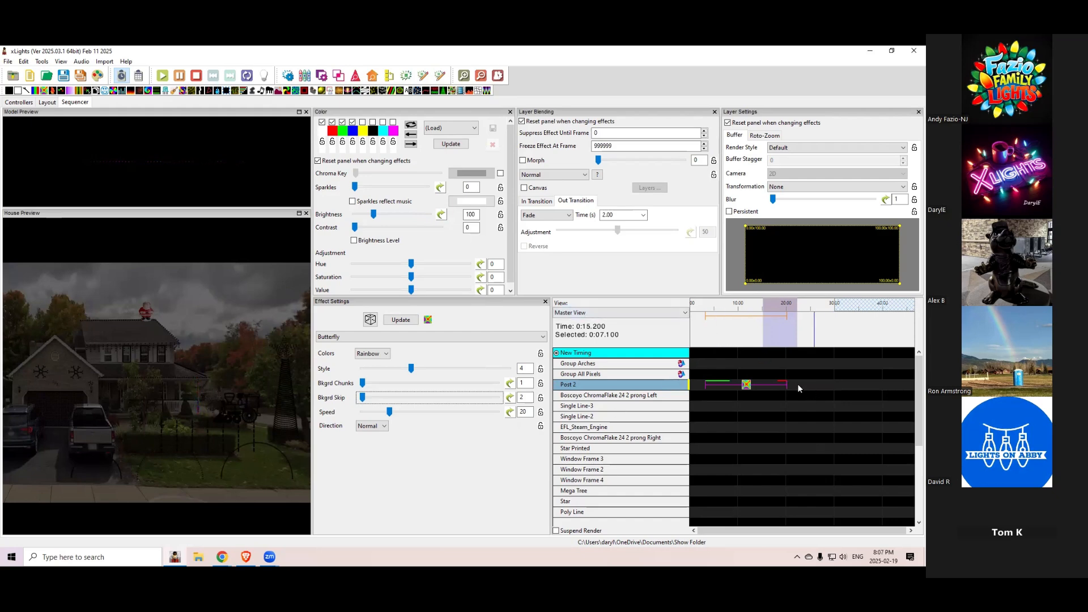
Narrow the effect settings and preview panels to widen the timeline, and select its time range from the start to 0:29.900.
{"action": "left_click_drag", "start_coordinate": [550, 409], "coordinate": [520, 409]}
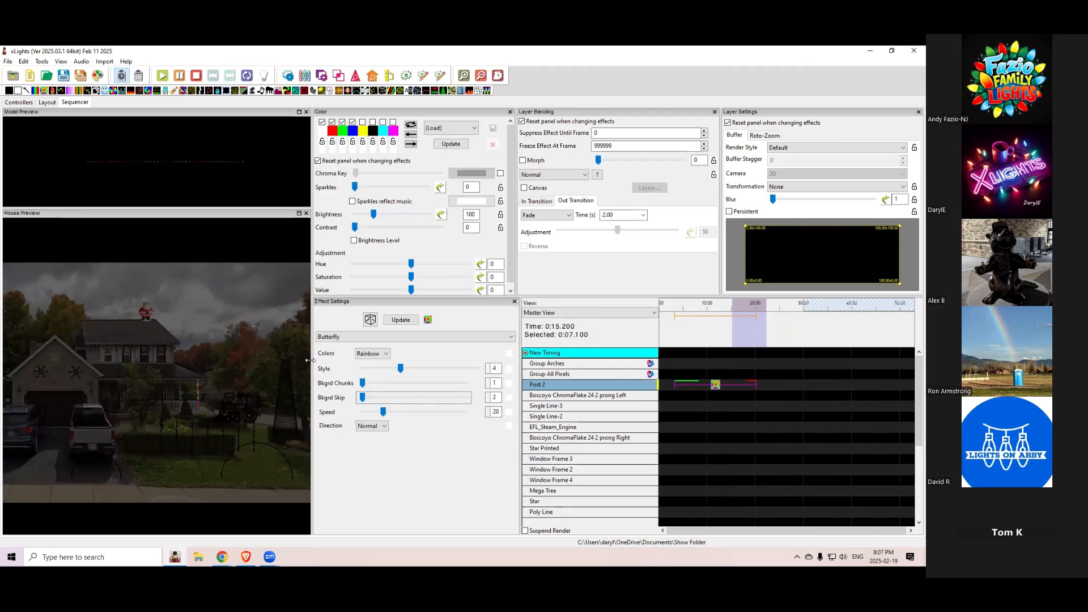
{"action": "left_click_drag", "start_coordinate": [228, 357], "coordinate": [174, 358]}
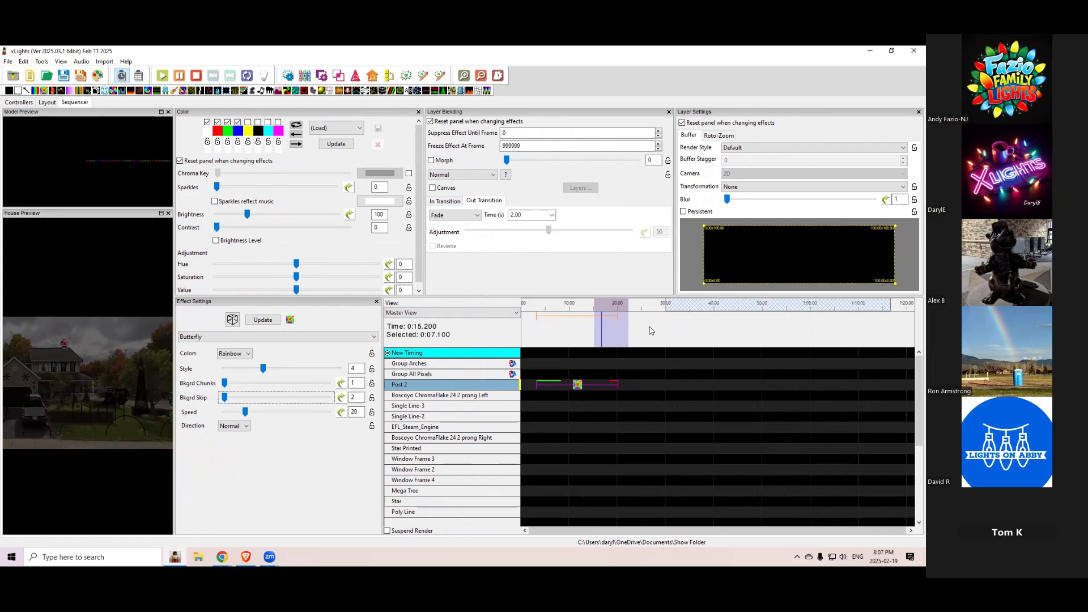
{"action": "left_click_drag", "start_coordinate": [665, 329], "coordinate": [527, 326]}
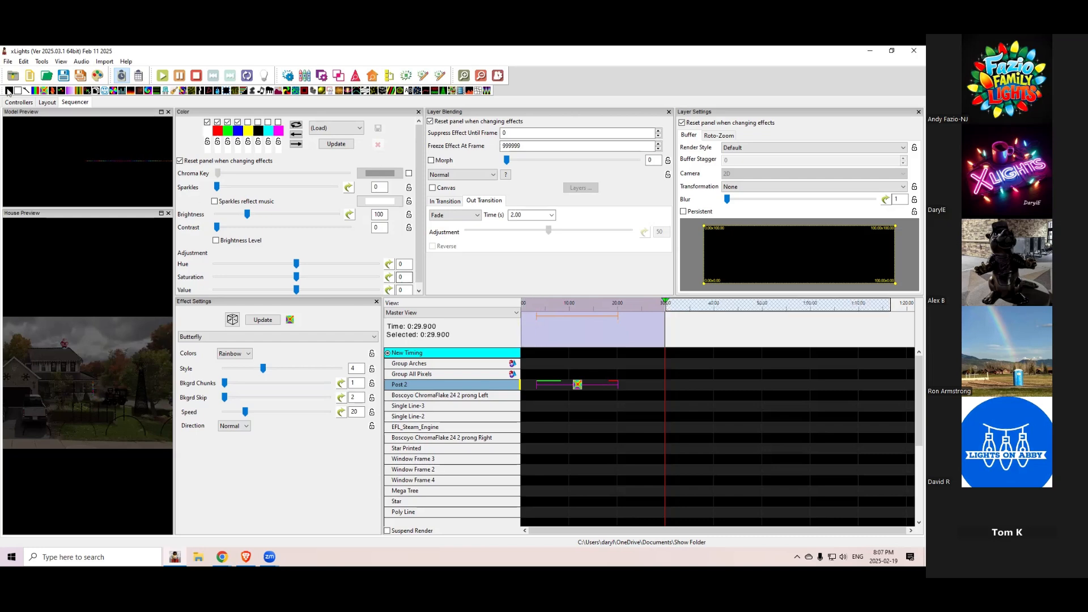
Change the sequence type to Media in the sequence settings.
{"action": "left_click", "coordinate": [8, 62]}
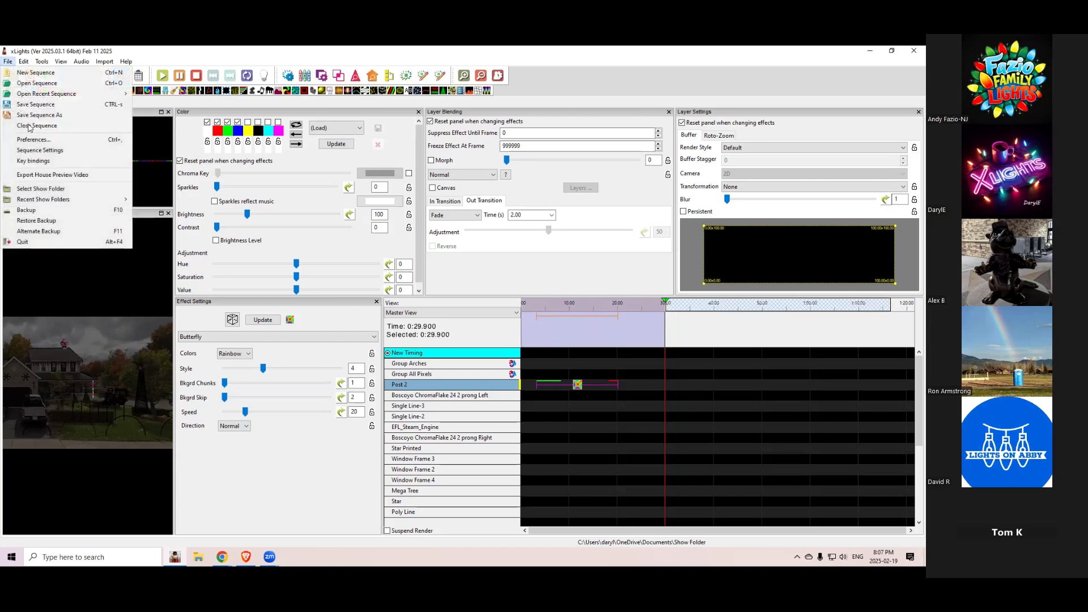
{"action": "left_click", "coordinate": [50, 152]}
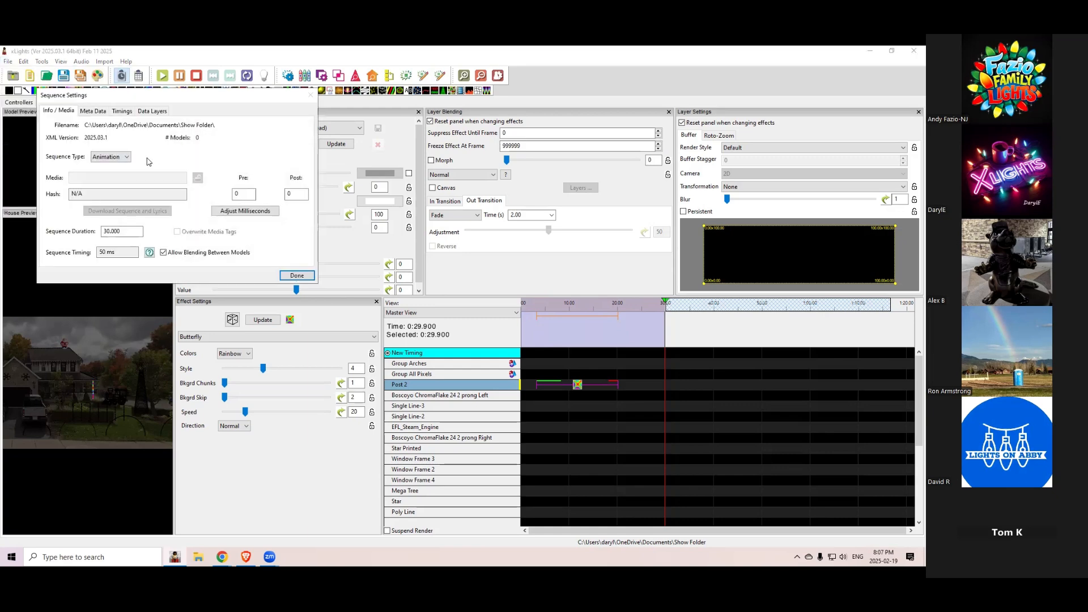
{"action": "left_click", "coordinate": [127, 157]}
{"action": "left_click", "coordinate": [109, 170]}
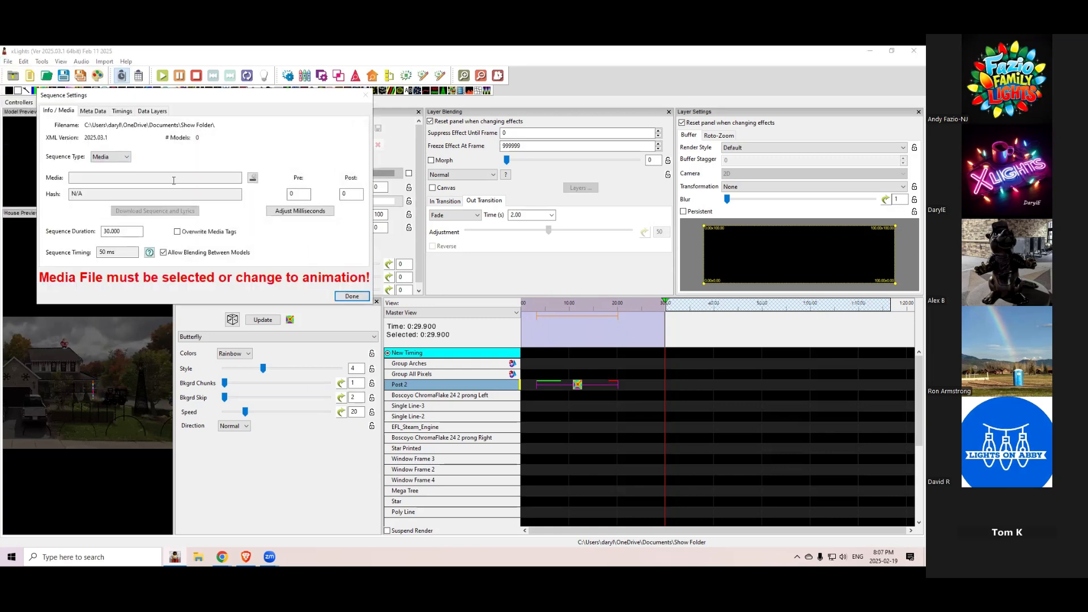
Load Baby Shark EDM.mp3 from the Audio folder of ShowFolderQA as the sequence's media and close the sequence settings.
{"action": "left_click", "coordinate": [253, 178]}
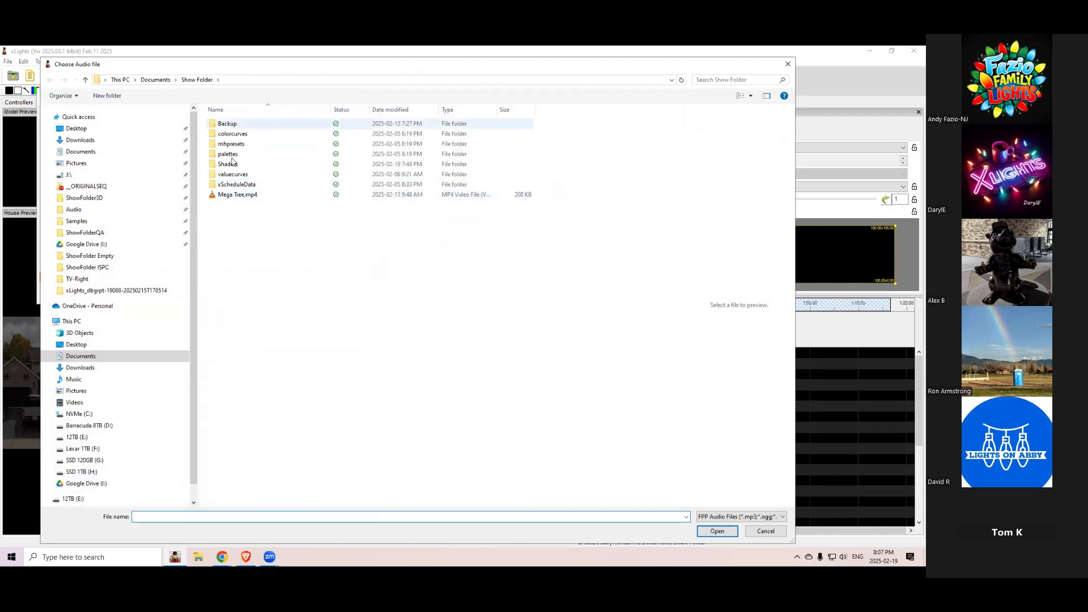
{"action": "left_click", "coordinate": [244, 195]}
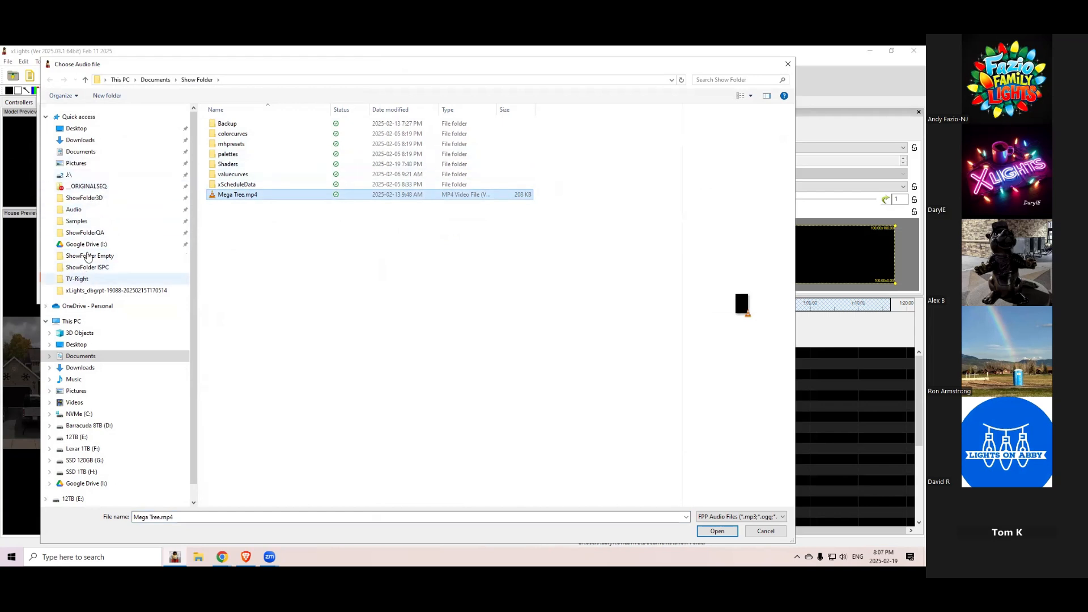
{"action": "left_click", "coordinate": [90, 235]}
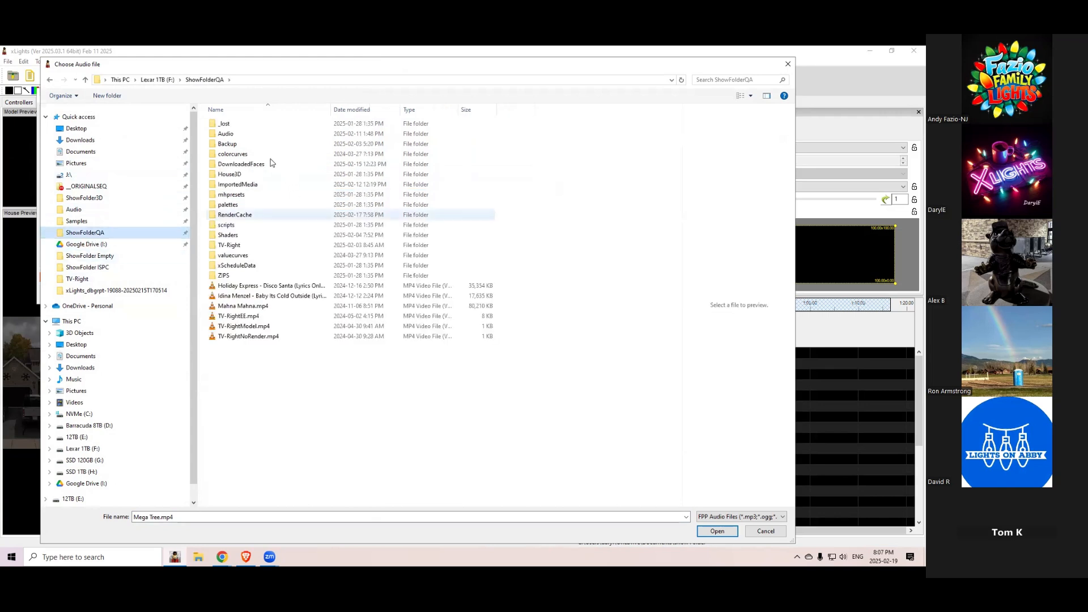
{"action": "left_click", "coordinate": [237, 135]}
{"action": "double_click", "coordinate": [237, 135]}
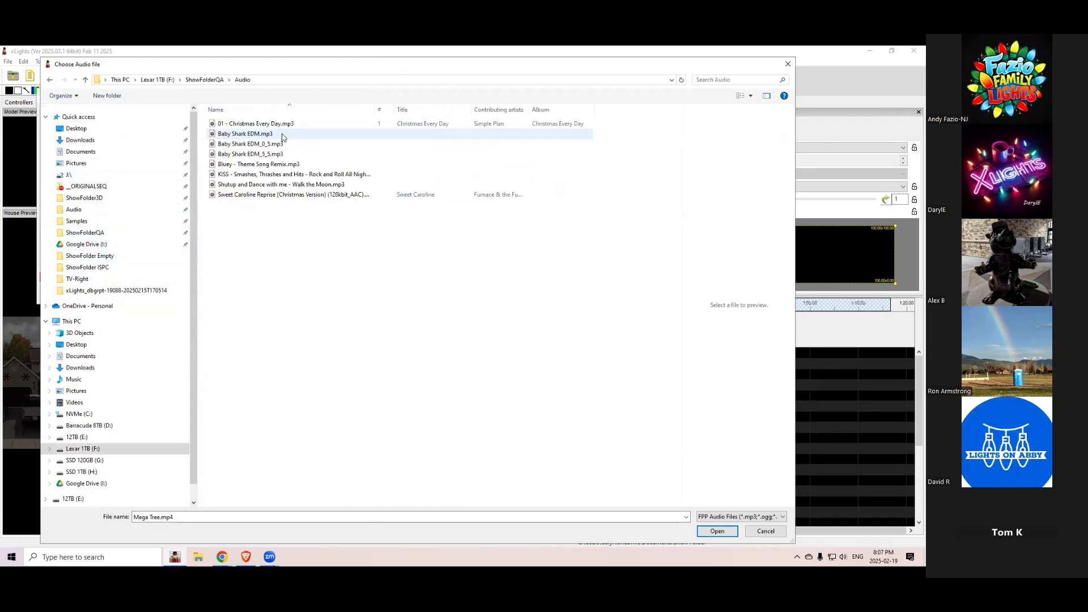
{"action": "left_click", "coordinate": [258, 136]}
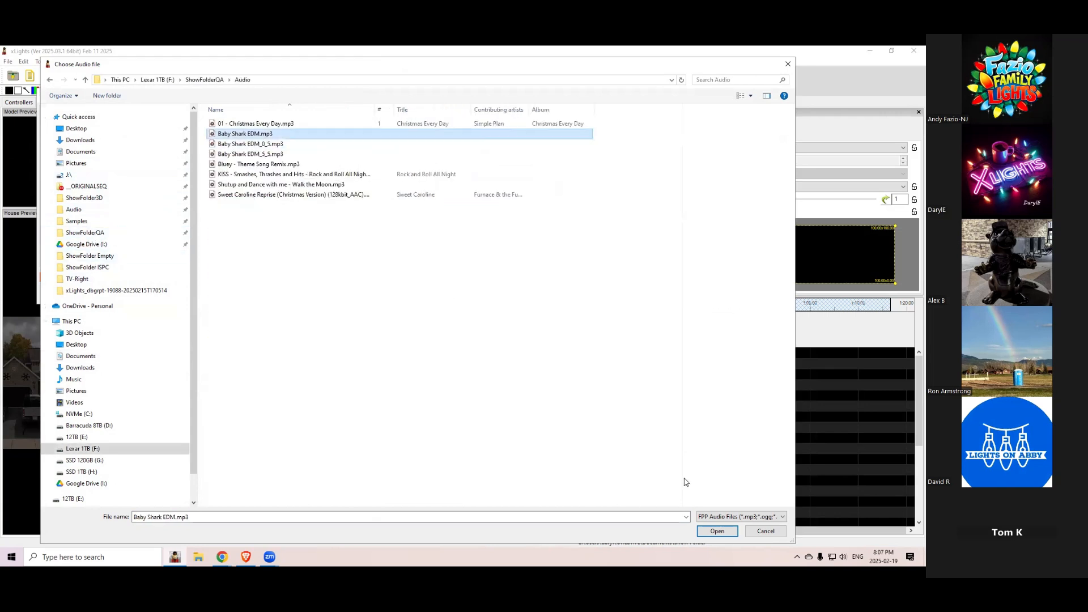
{"action": "left_click", "coordinate": [718, 531]}
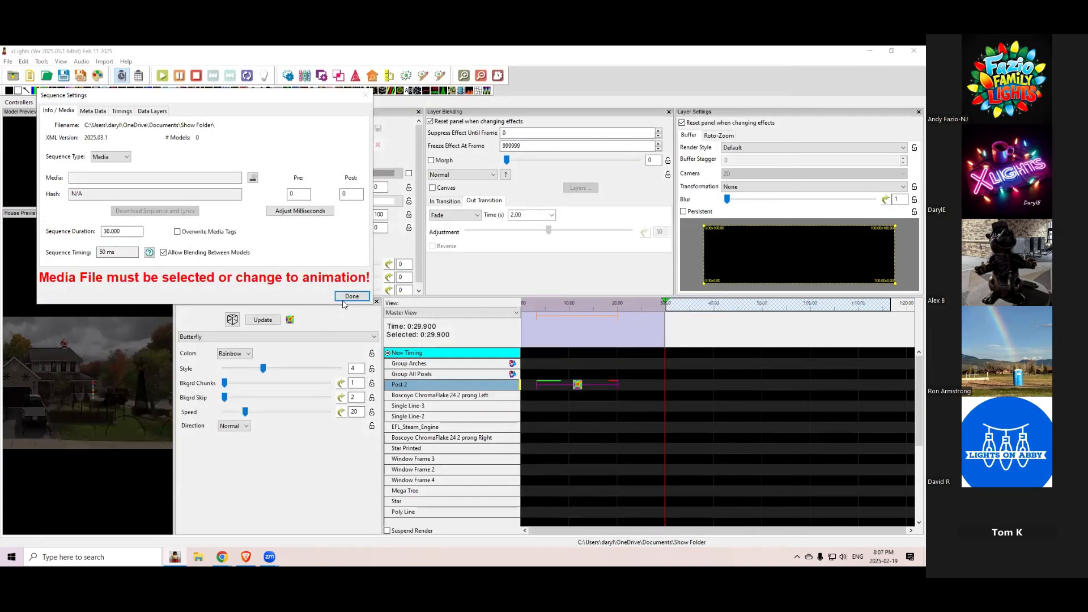
{"action": "left_click", "coordinate": [301, 276]}
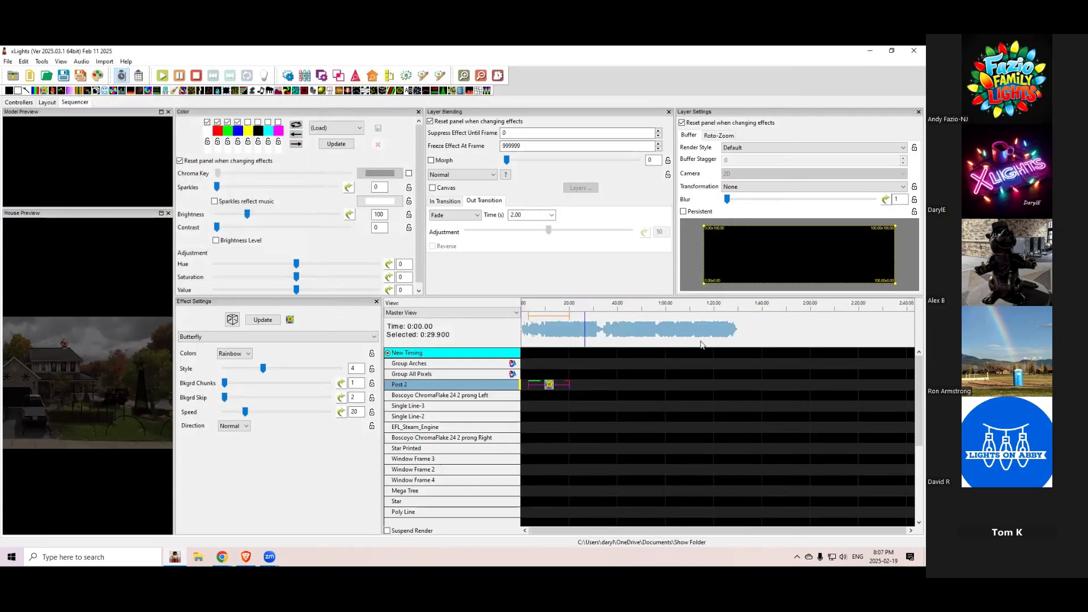
Show the audio waveform at double height and return it to normal height.
{"action": "left_click", "coordinate": [739, 334]}
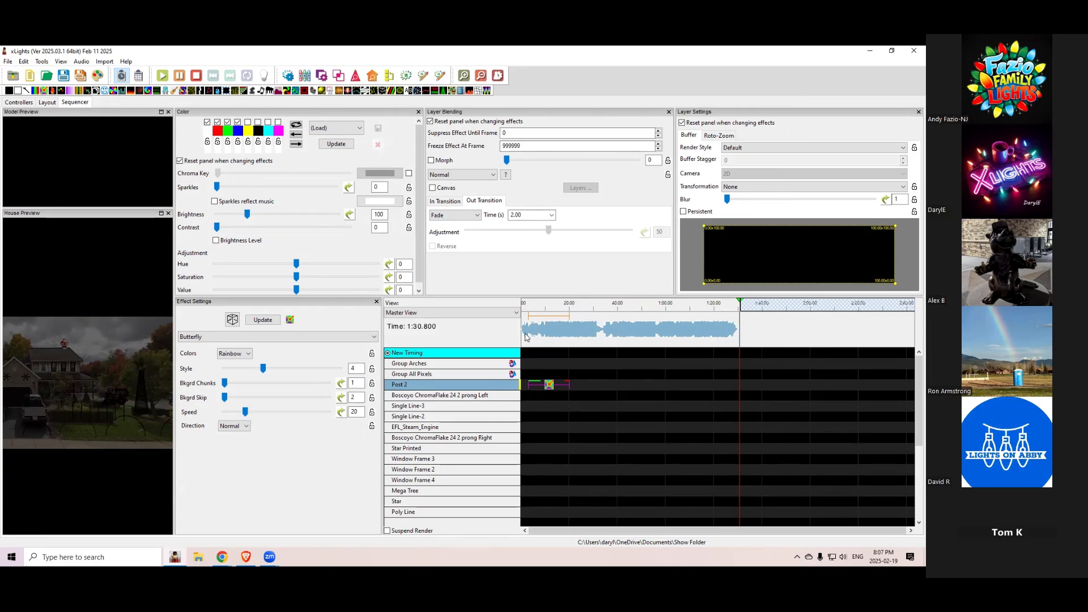
{"action": "left_click", "coordinate": [575, 334]}
{"action": "right_click", "coordinate": [575, 333]}
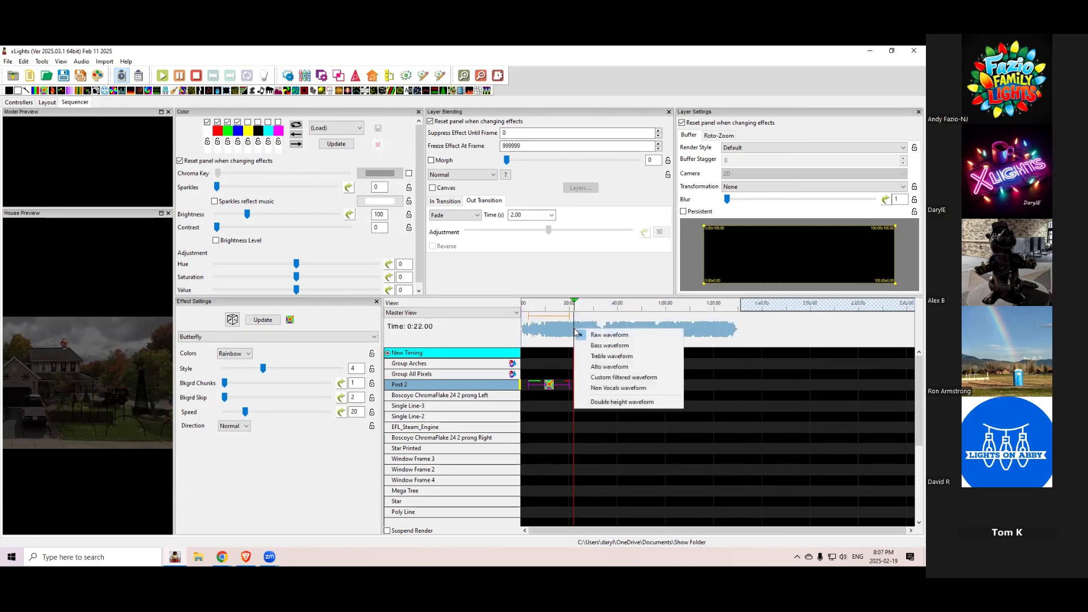
{"action": "left_click", "coordinate": [611, 402]}
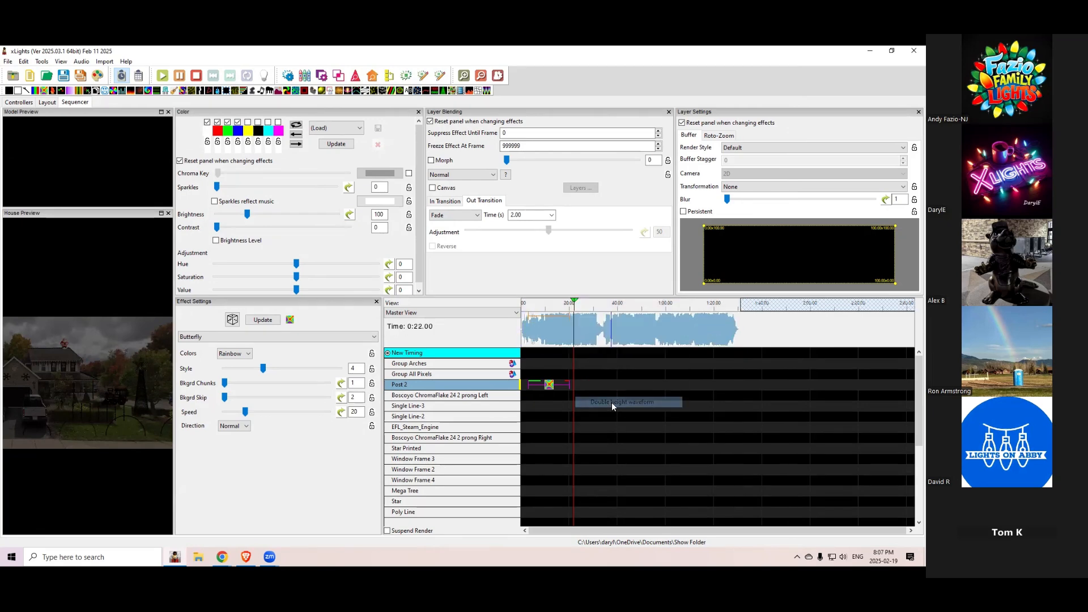
{"action": "right_click", "coordinate": [587, 330]}
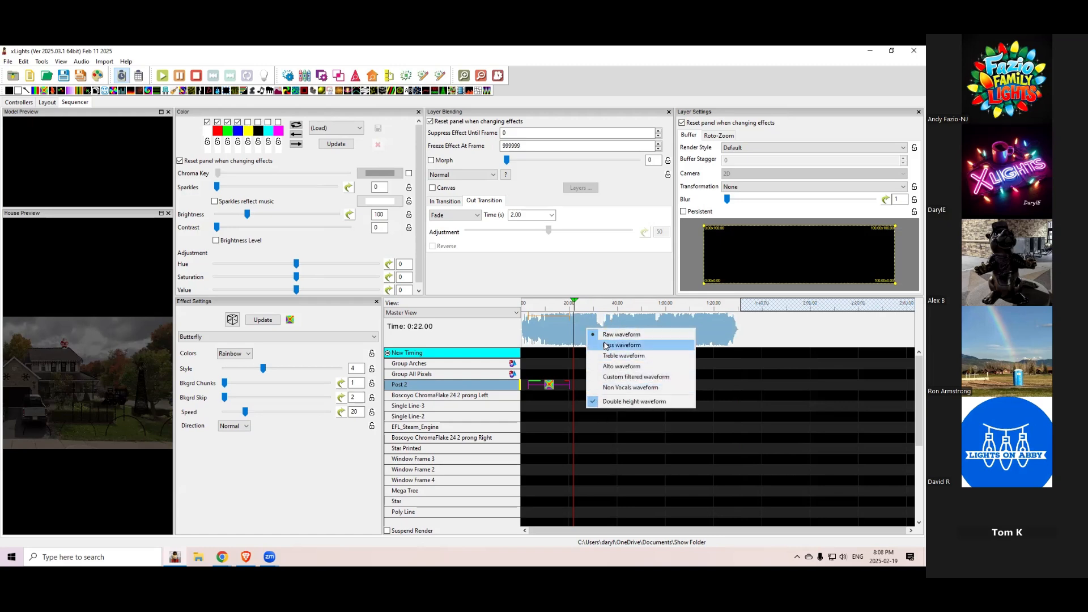
{"action": "left_click", "coordinate": [618, 388]}
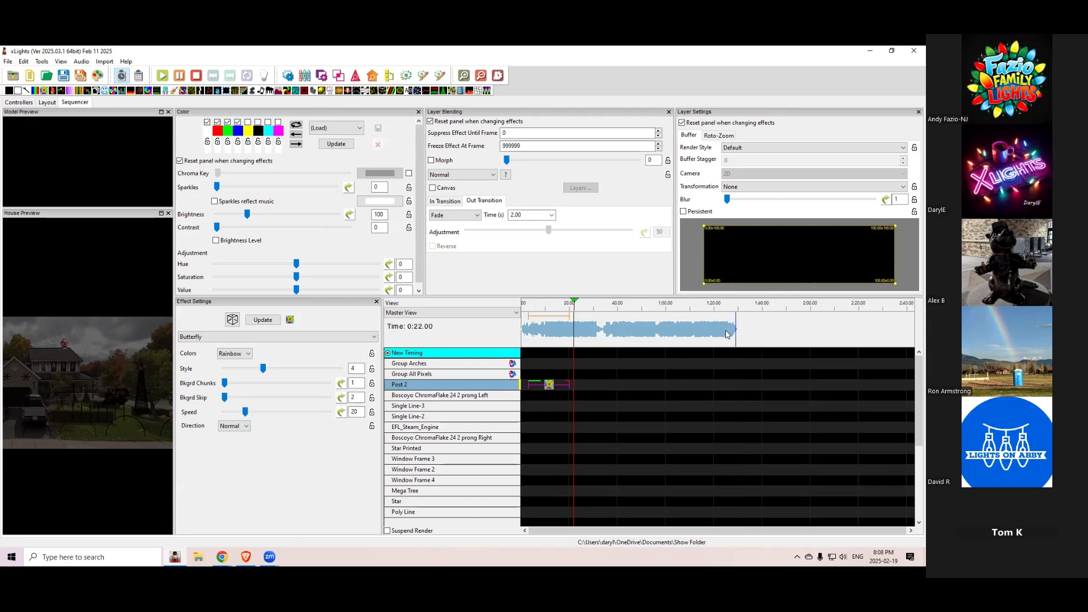
Zoom the timeline in around 1:03 and back out to show the whole song.
{"action": "left_click", "coordinate": [674, 329]}
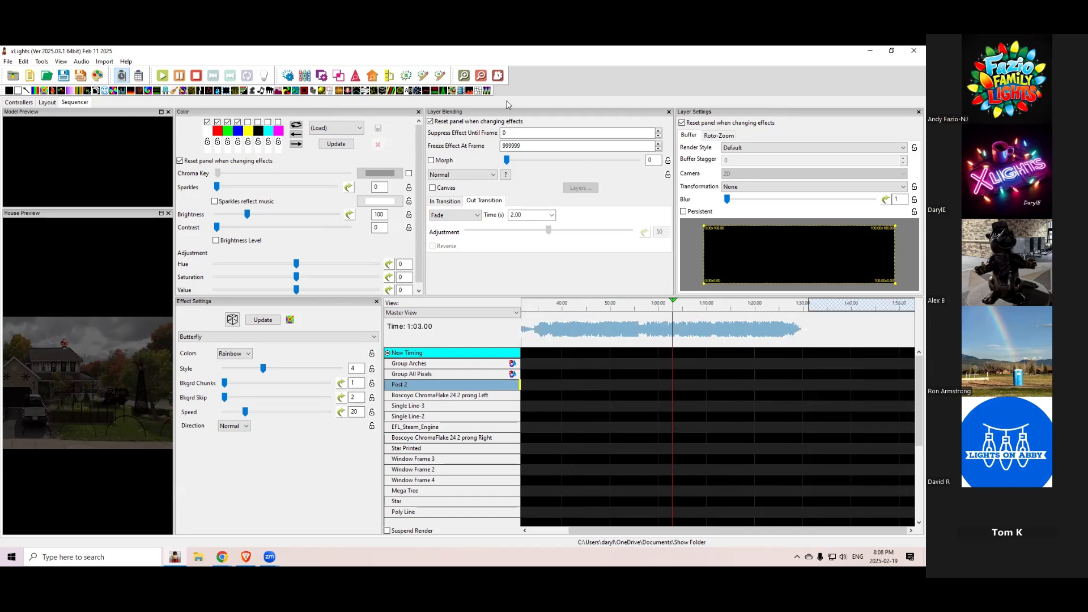
{"action": "left_click", "coordinate": [481, 76]}
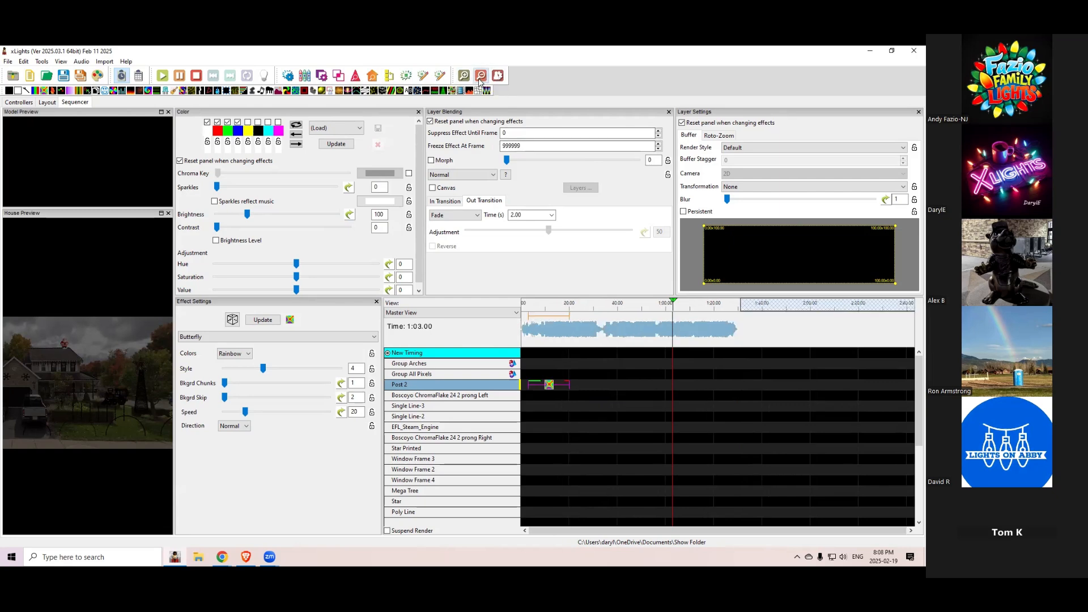
{"action": "left_click", "coordinate": [467, 78]}
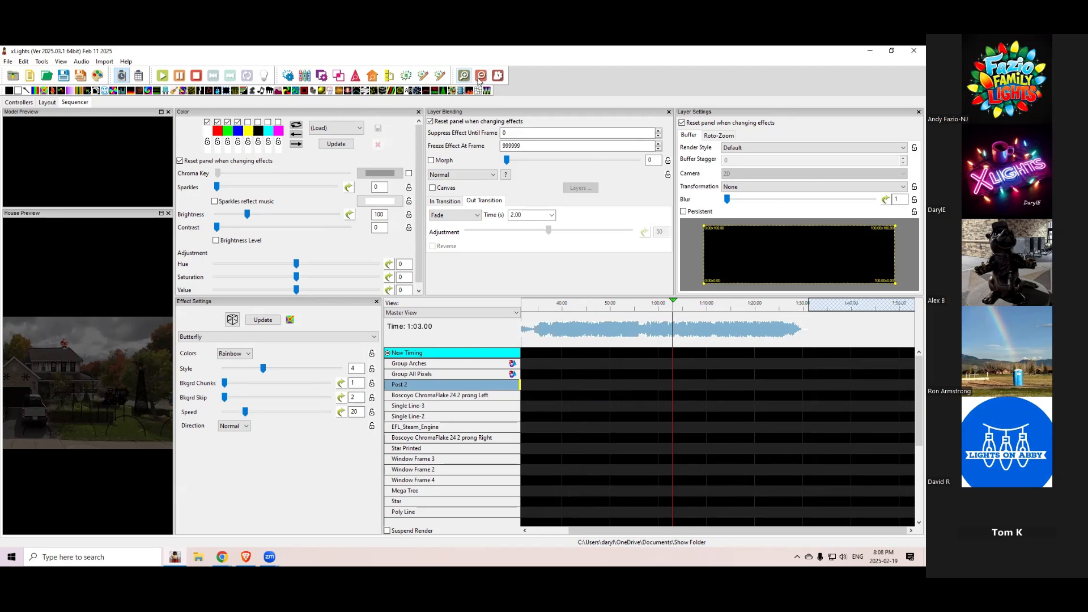
{"action": "left_click", "coordinate": [481, 78]}
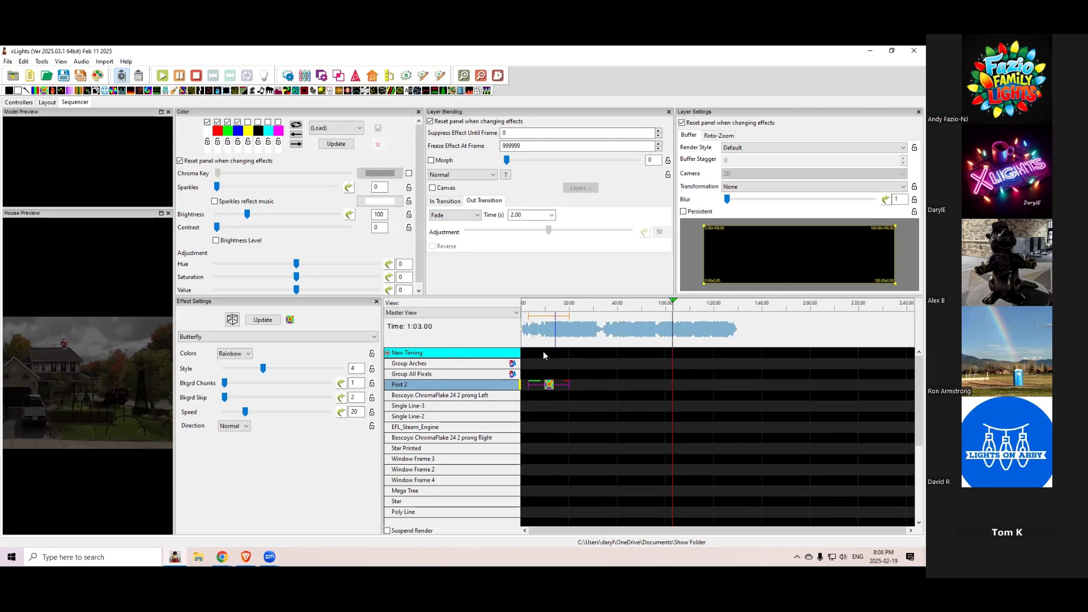
Add New Timing marks at 0:07.800, 0:30.000 and 0:53.400, and move the Post 2 effect to start at the first mark.
{"action": "left_click", "coordinate": [541, 336]}
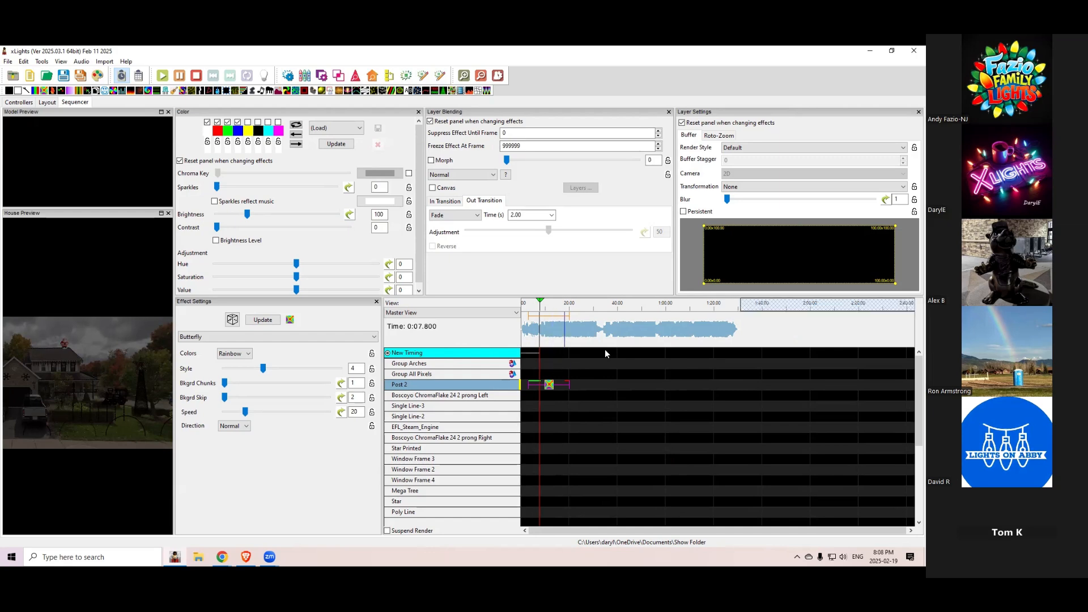
{"action": "left_click", "coordinate": [594, 334]}
{"action": "key", "text": "t"}
{"action": "left_click", "coordinate": [651, 338]}
{"action": "key", "text": "t"}
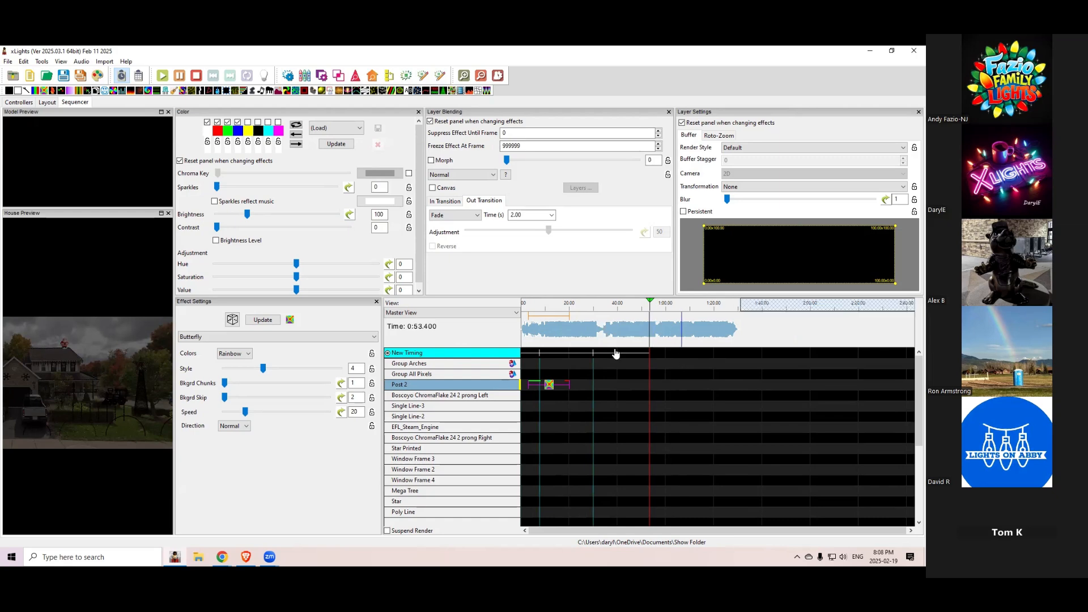
{"action": "left_click_drag", "start_coordinate": [549, 388], "coordinate": [561, 391]}
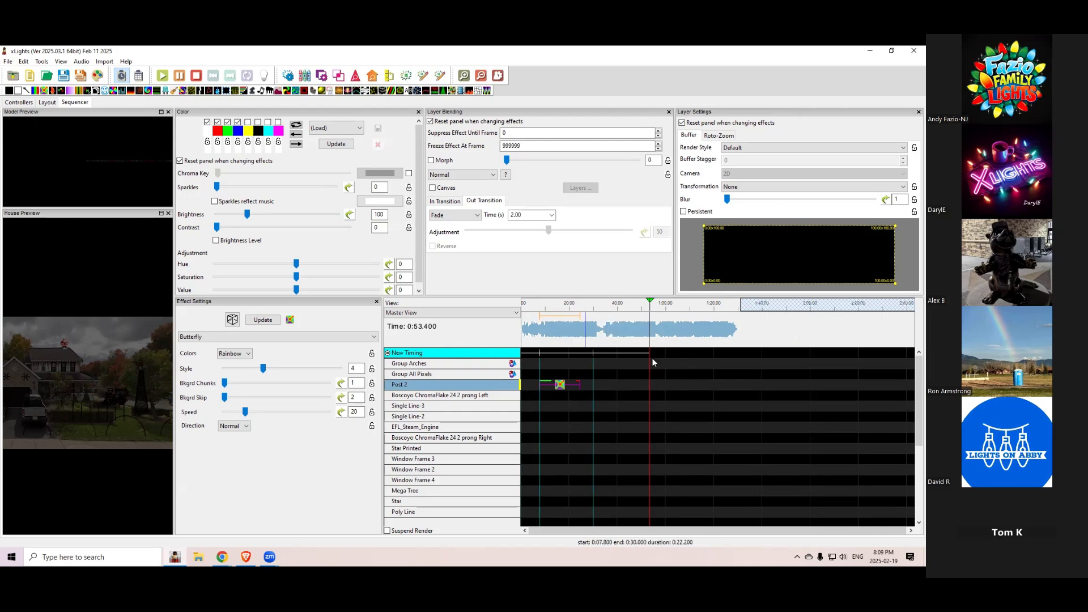
Label the New Timing interval from 0:07.800 to 0:30.000 INTRO and the interval from 0:30.000 to 0:53.400 CHORUS.
{"action": "double_click", "coordinate": [559, 352]}
{"action": "type", "text": "lNTRO"}
{"action": "key", "text": "Return"}
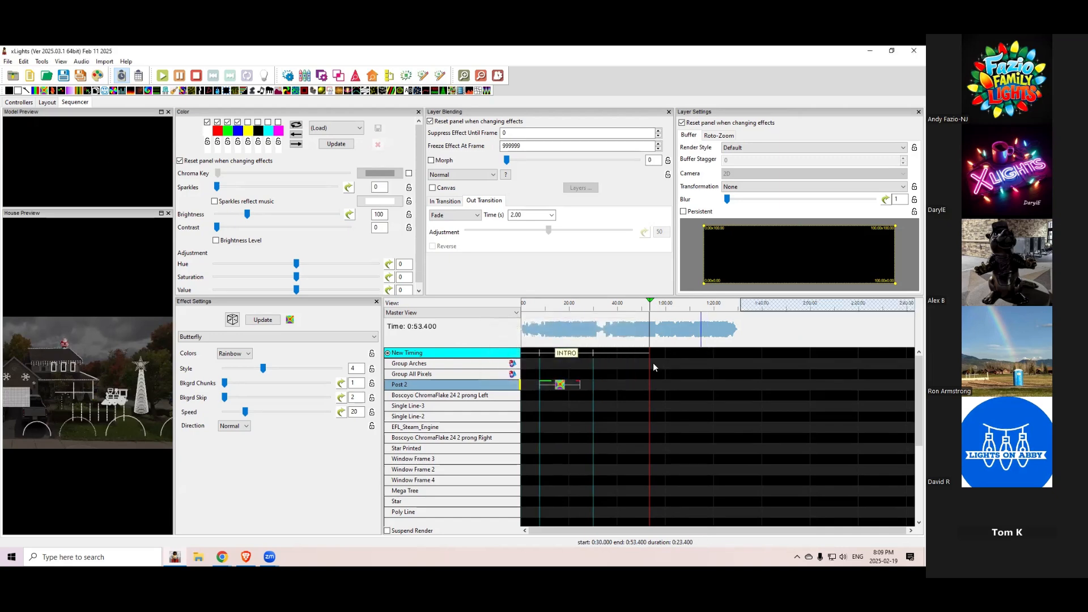
{"action": "double_click", "coordinate": [626, 355]}
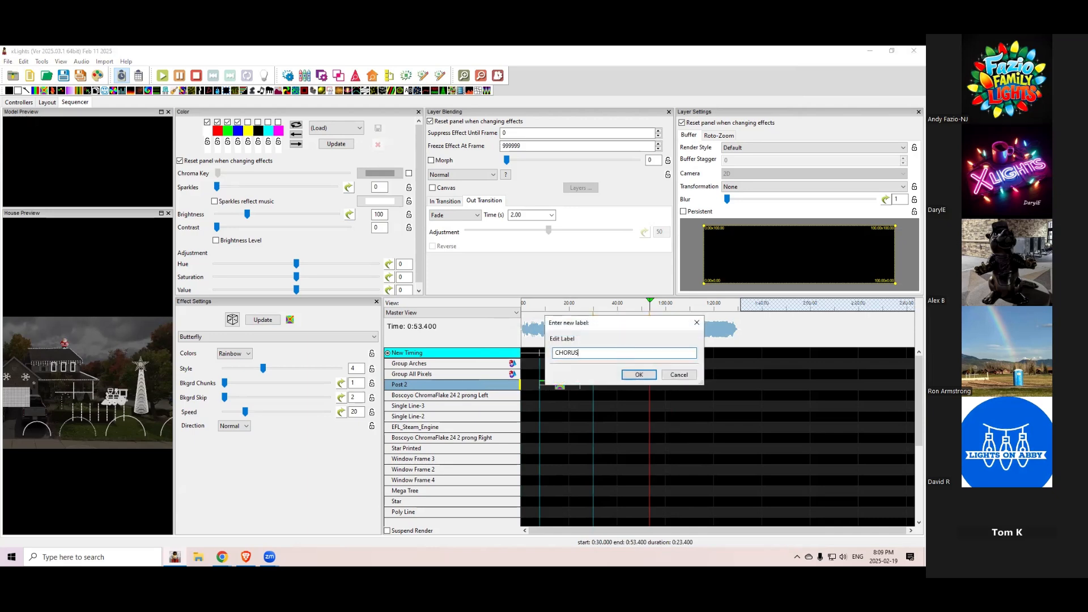
{"action": "key", "text": "Return"}
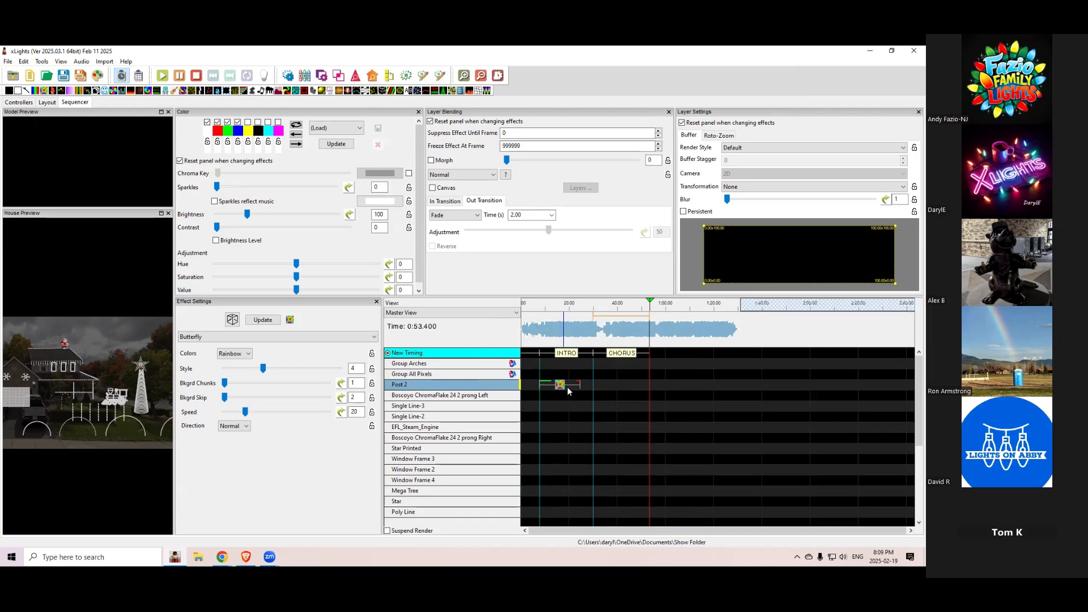
Add an empty timing track named Drums.
{"action": "right_click", "coordinate": [475, 356]}
{"action": "left_click", "coordinate": [504, 360]}
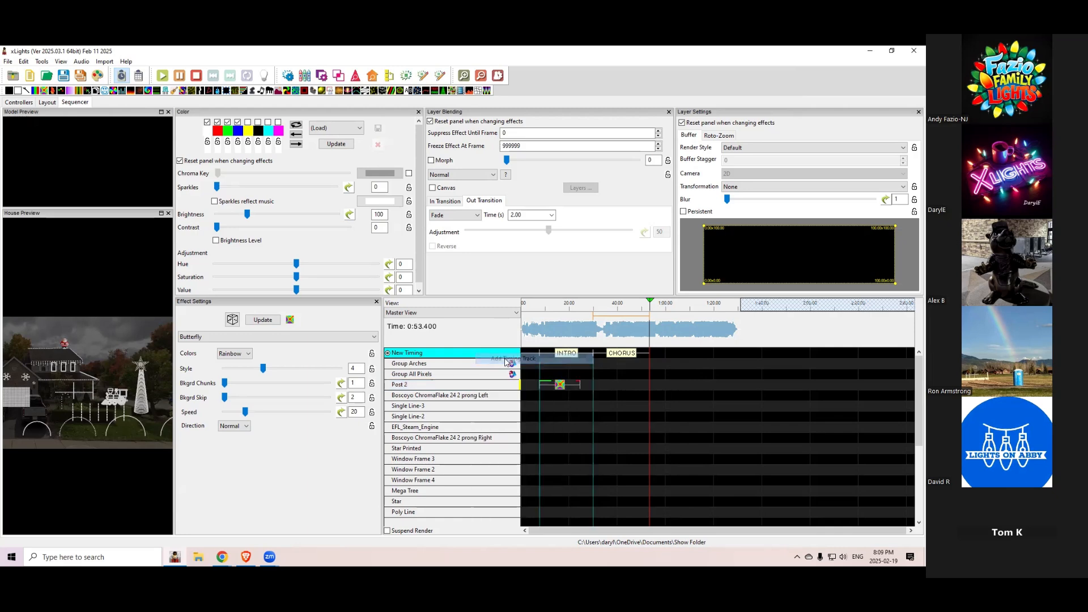
{"action": "left_click", "coordinate": [484, 379]}
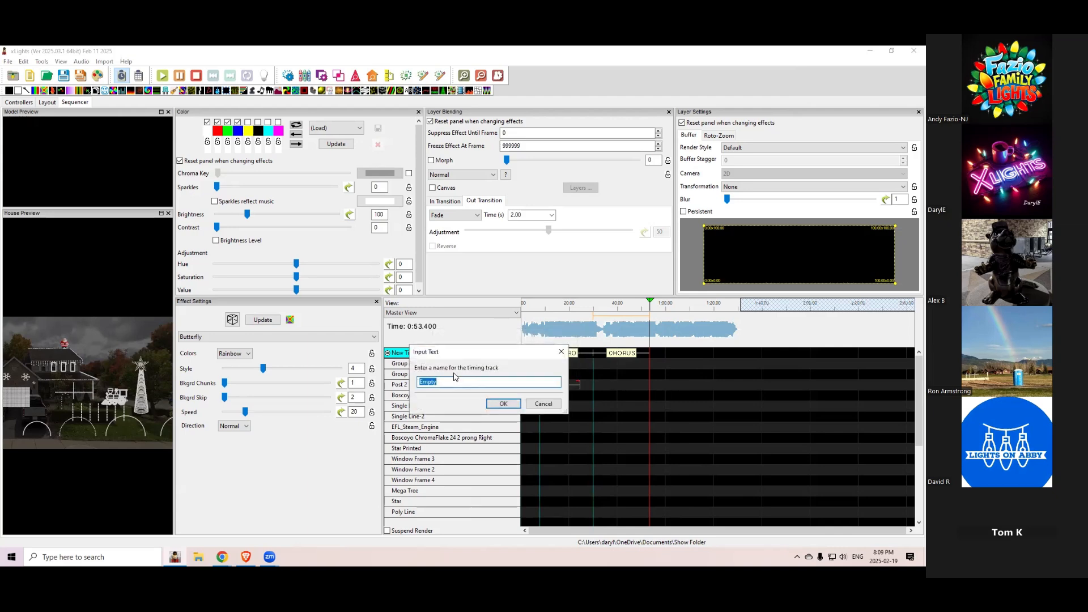
{"action": "type", "text": "Drums"}
{"action": "key", "text": "Return"}
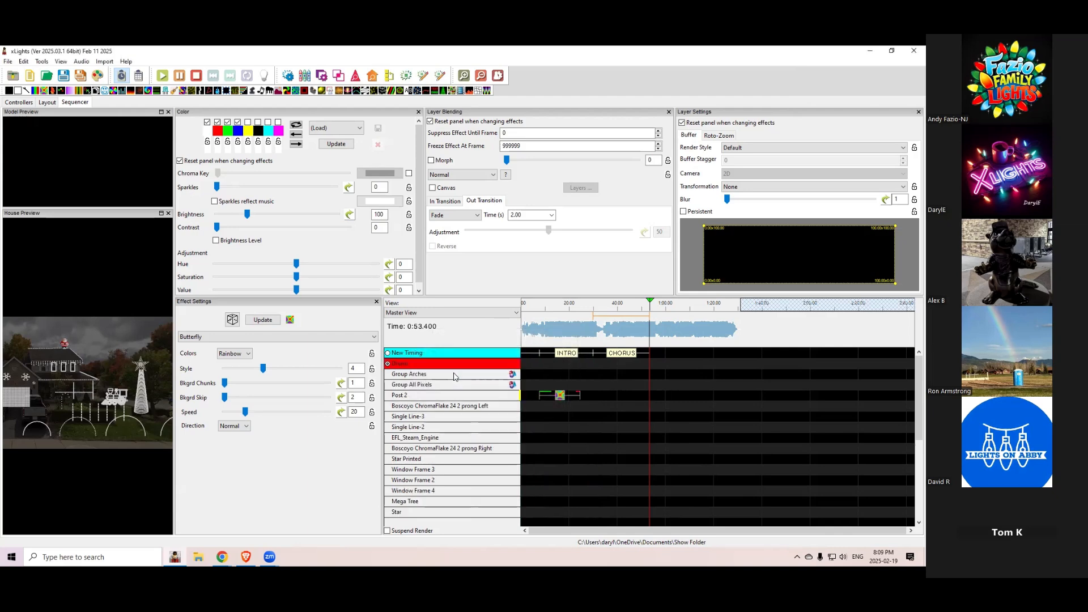
Place timing marks on the Drums track at about 0:05.400, 0:19.800, 0:48.800 and 1:16.600.
{"action": "left_click", "coordinate": [534, 339]}
{"action": "key", "text": "t"}
{"action": "left_click", "coordinate": [569, 328]}
{"action": "key", "text": "t"}
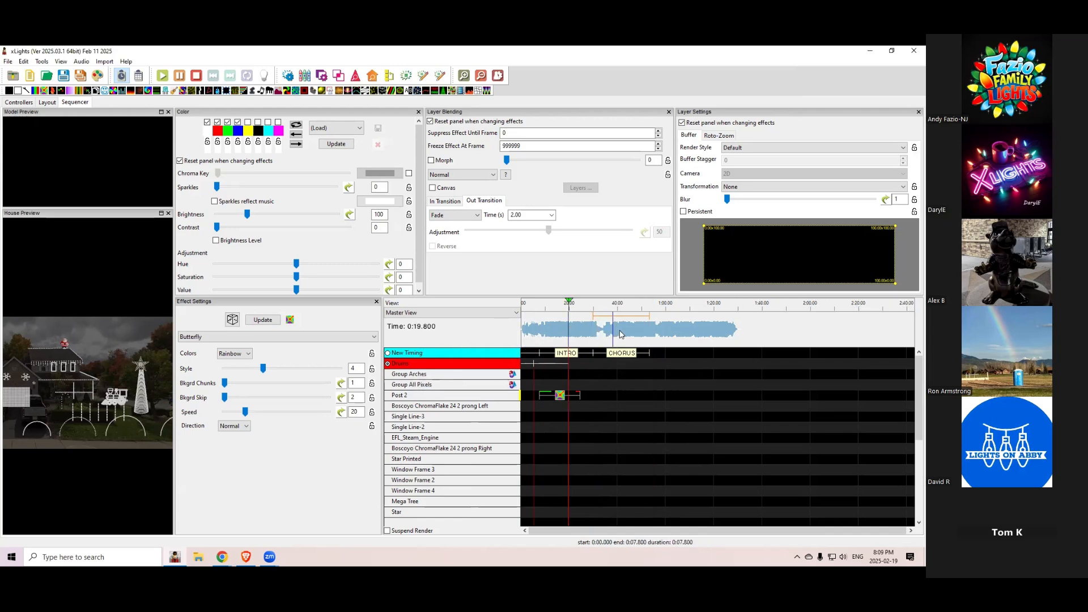
{"action": "left_click", "coordinate": [639, 328]}
{"action": "key", "text": "t"}
{"action": "left_click", "coordinate": [706, 326]}
{"action": "key", "text": "t"}
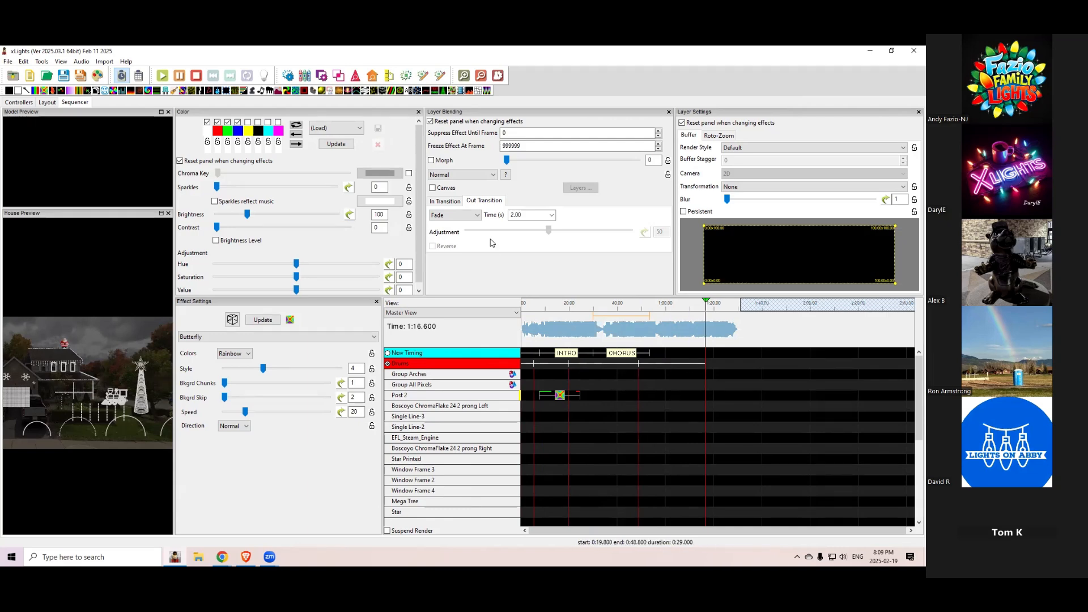
Add a Bar and Beat Tracker: Beats timing track named Beats, keeping the default plugin settings.
{"action": "right_click", "coordinate": [440, 368]}
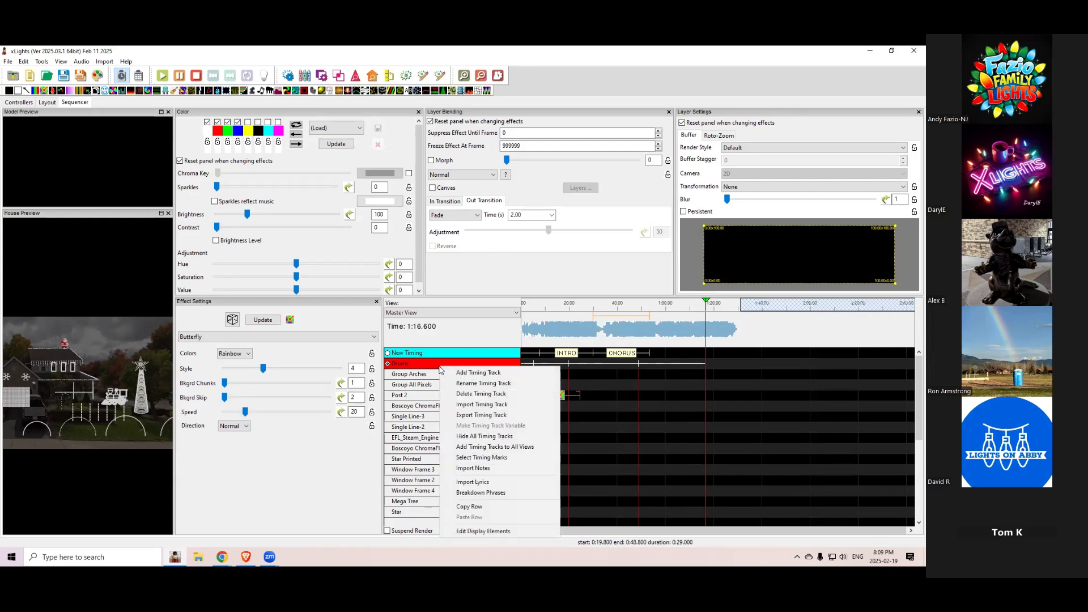
{"action": "left_click", "coordinate": [472, 374]}
{"action": "left_click", "coordinate": [473, 377]}
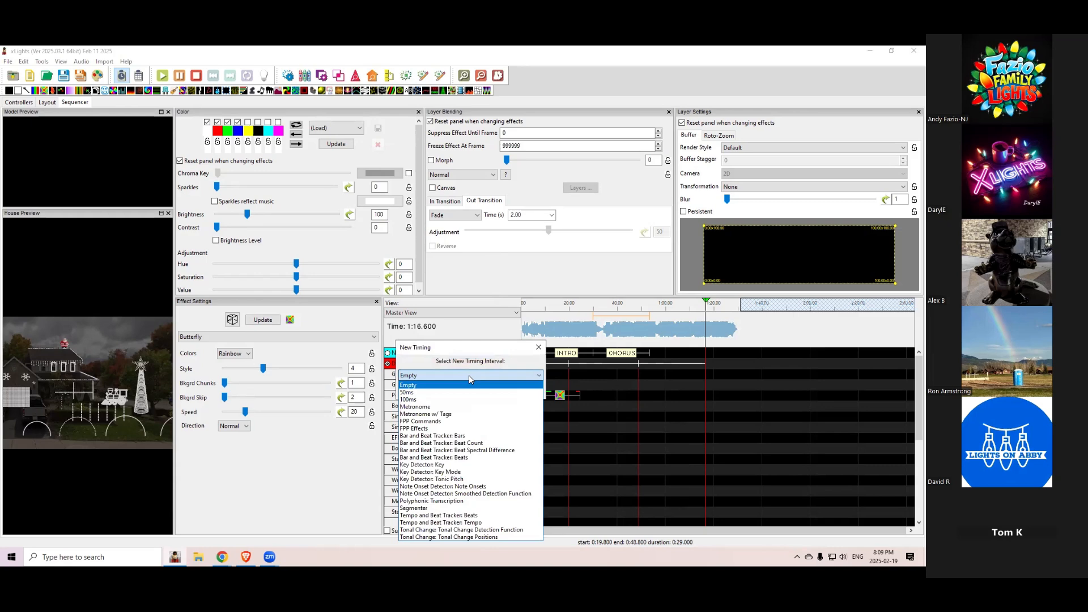
{"action": "left_click", "coordinate": [468, 458]}
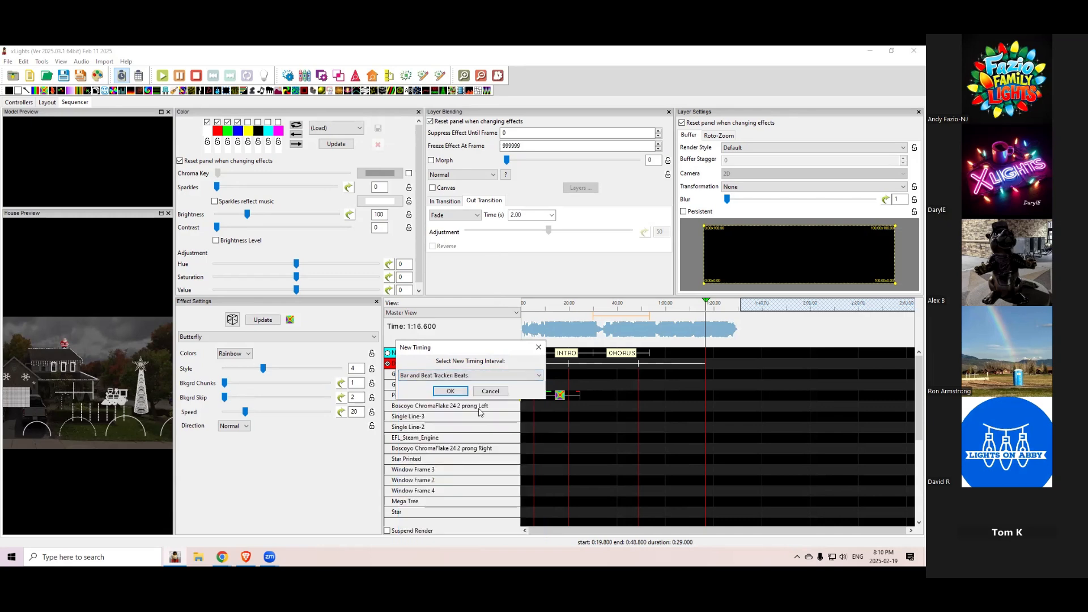
{"action": "left_click", "coordinate": [452, 391]}
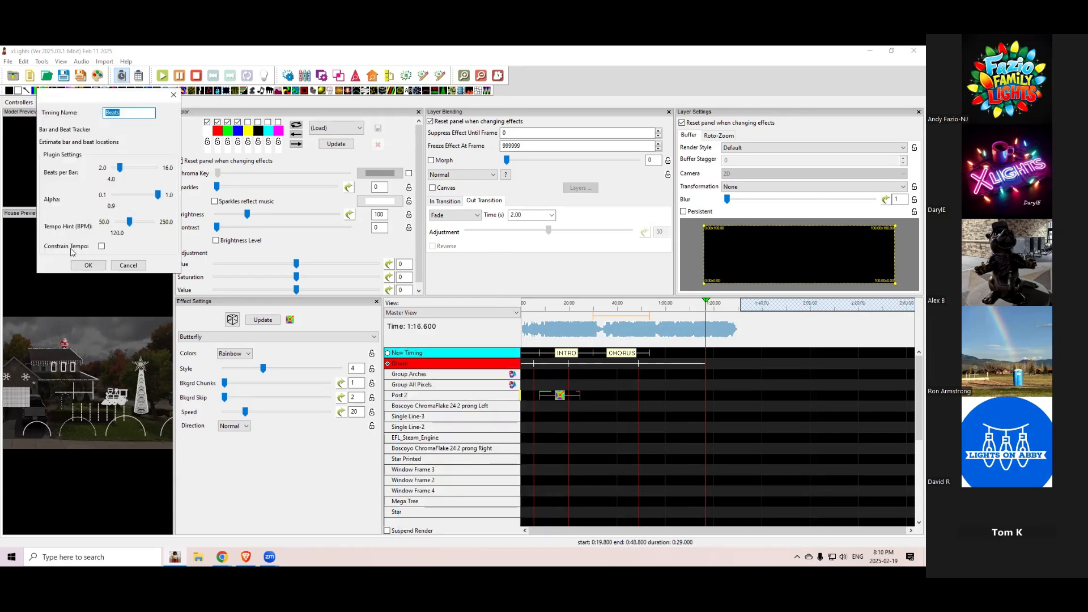
{"action": "left_click", "coordinate": [88, 265]}
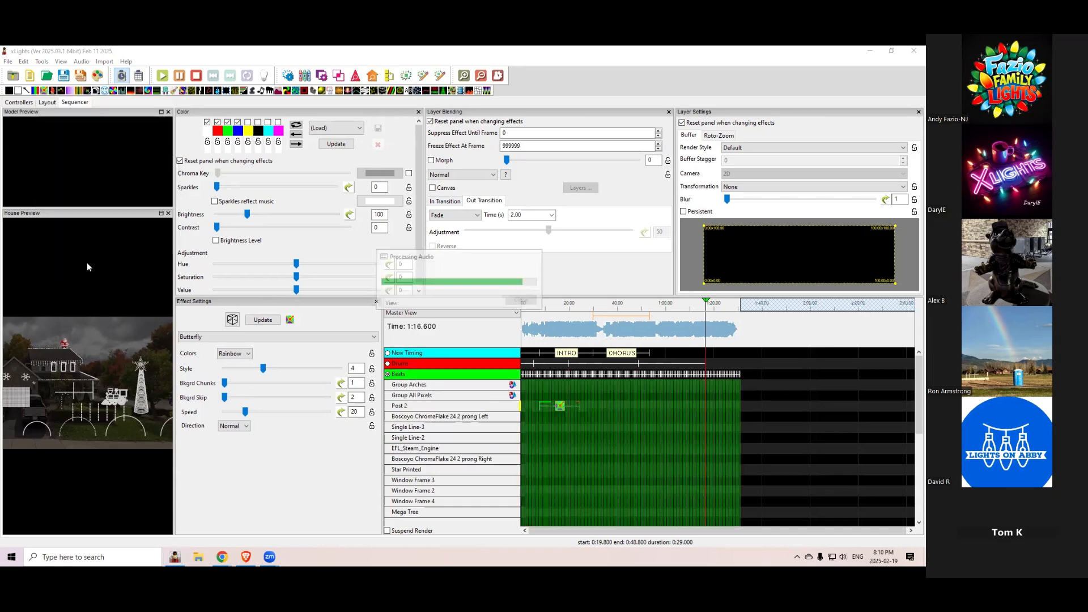
Switch the active timing track to Drums and back to Beats, and place a Butterfly effect on Post 2 over the first beat labelled 3.
{"action": "left_click", "coordinate": [555, 321]}
{"action": "scroll", "coordinate": [558, 321], "scroll_direction": "up", "scroll_amount": 3}
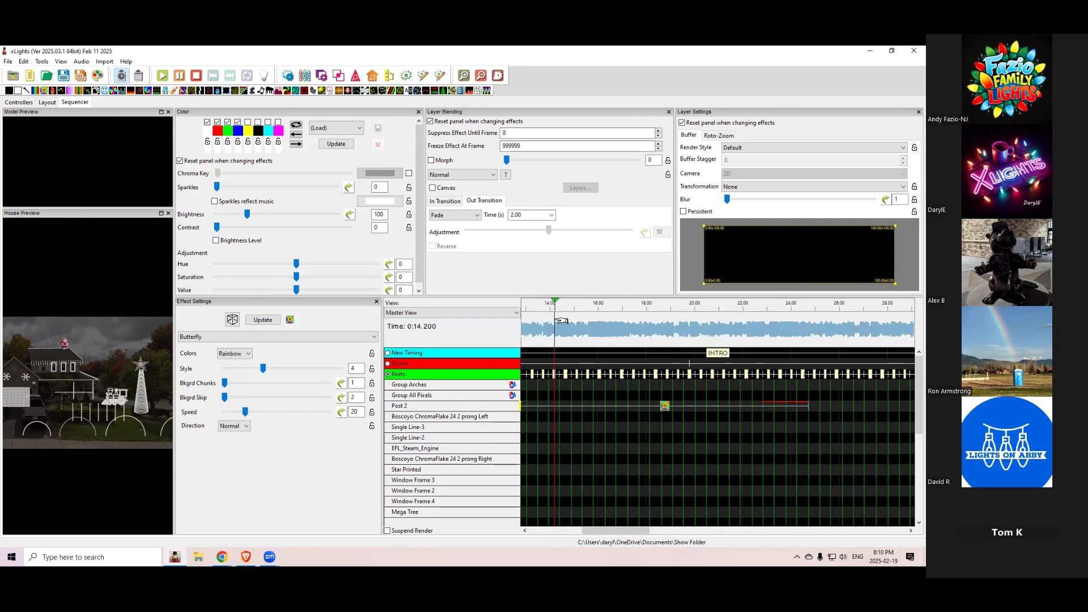
{"action": "left_click", "coordinate": [561, 321]}
{"action": "scroll", "coordinate": [562, 321], "scroll_direction": "up", "scroll_amount": 2}
{"action": "left_click_drag", "start_coordinate": [596, 531], "coordinate": [524, 537]}
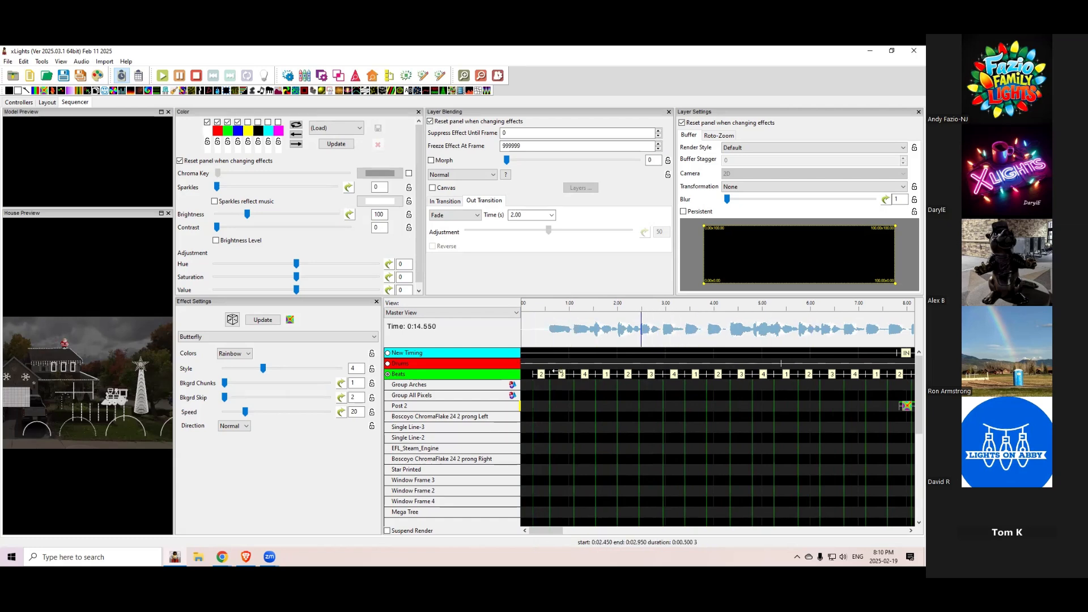
{"action": "left_click", "coordinate": [388, 363]}
{"action": "left_click", "coordinate": [387, 374]}
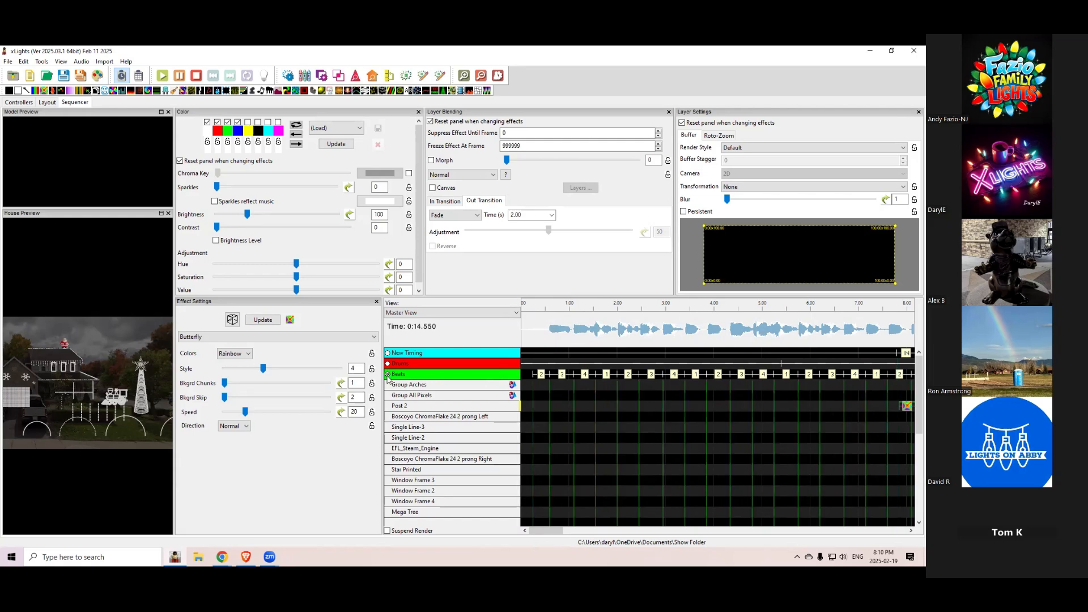
{"action": "left_click", "coordinate": [556, 406]}
{"action": "left_click_drag", "start_coordinate": [290, 321], "coordinate": [549, 403]}
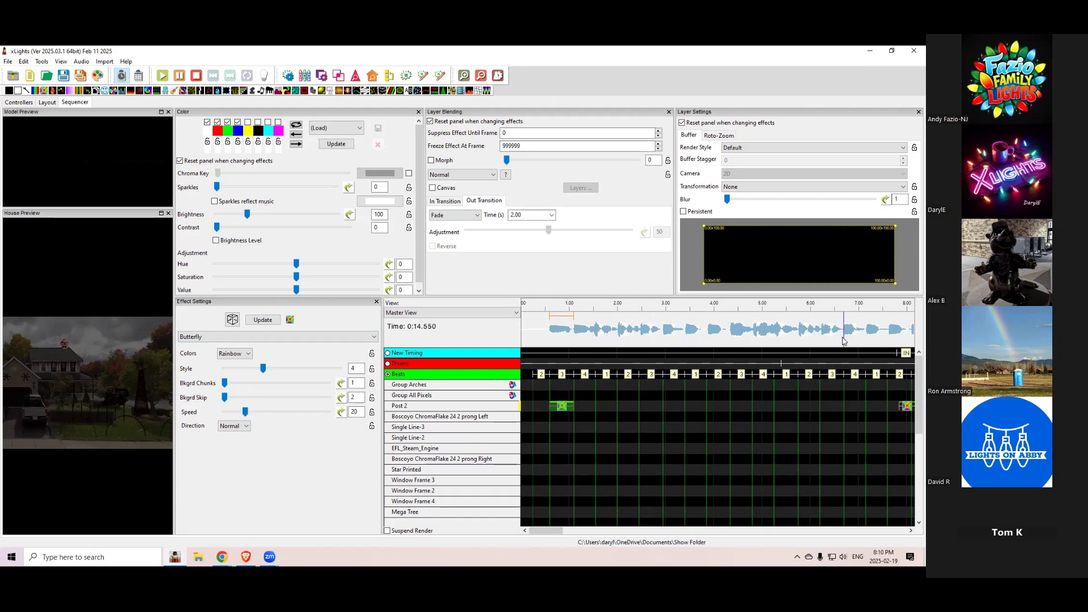
Open the file chooser for importing a timing track and close it without importing anything.
{"action": "right_click", "coordinate": [432, 368]}
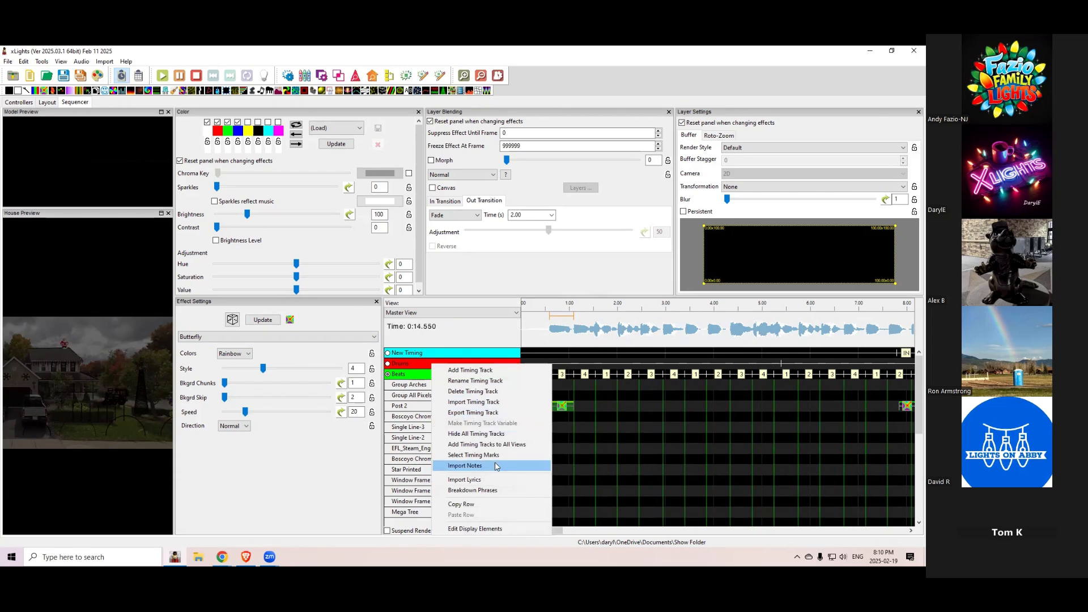
{"action": "left_click", "coordinate": [479, 403]}
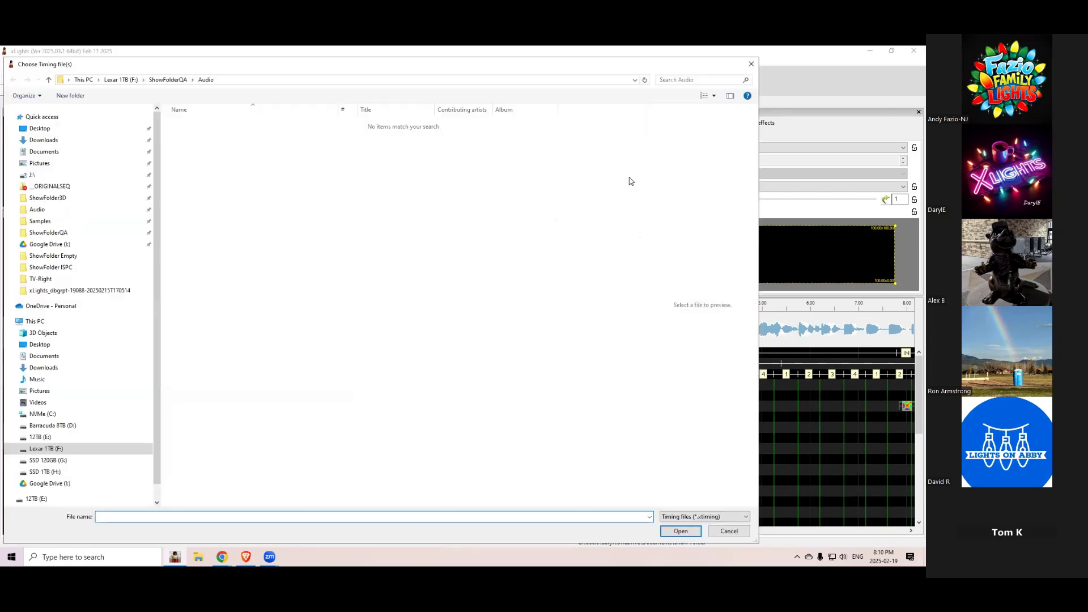
{"action": "left_click", "coordinate": [740, 532]}
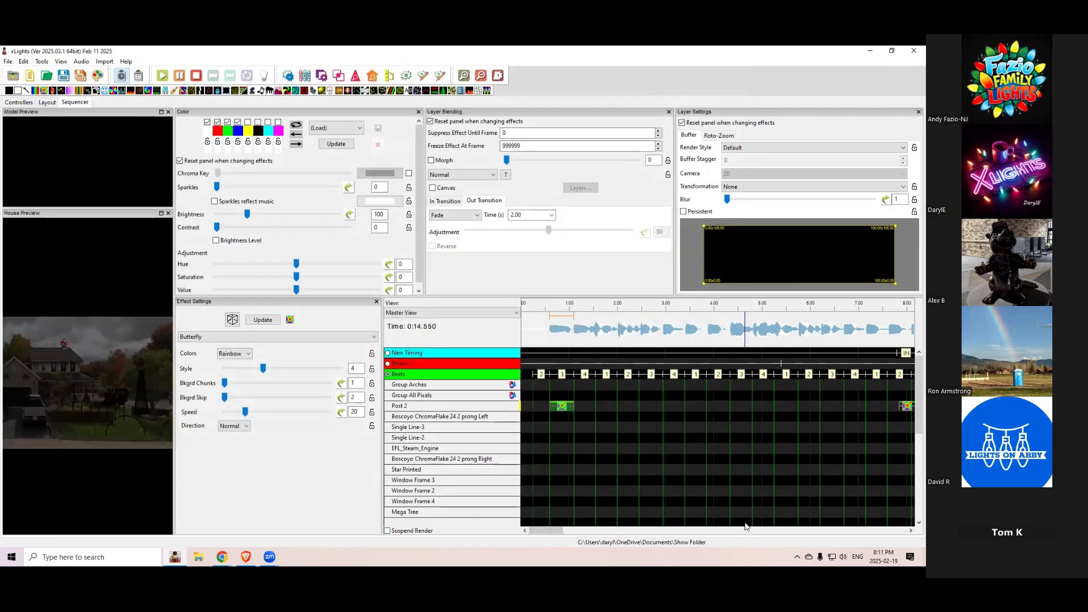
Hide all timing tracks and show them all again.
{"action": "right_click", "coordinate": [485, 371]}
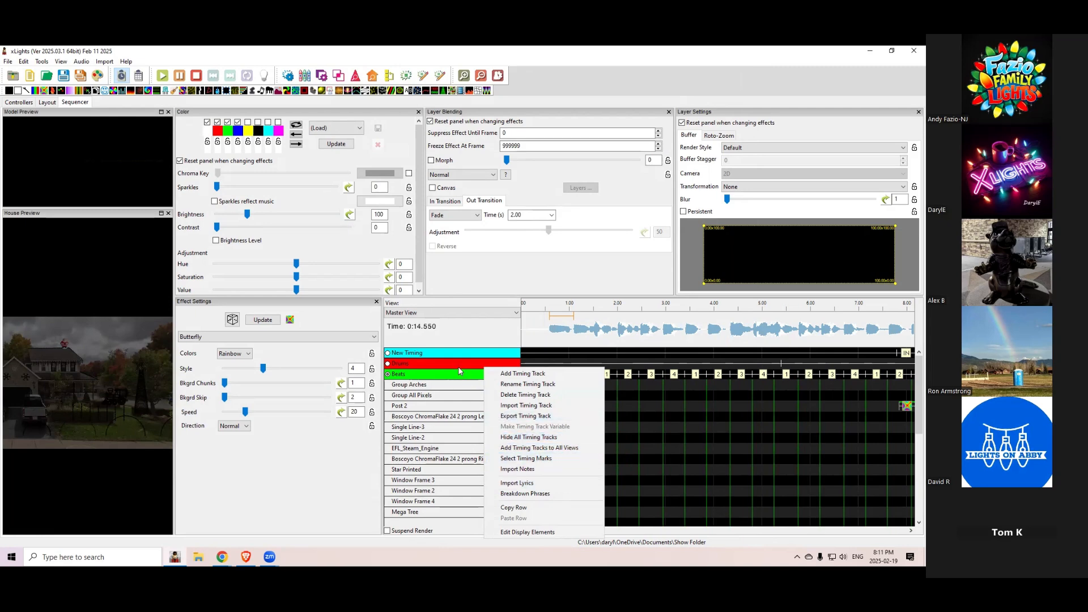
{"action": "left_click", "coordinate": [525, 437]}
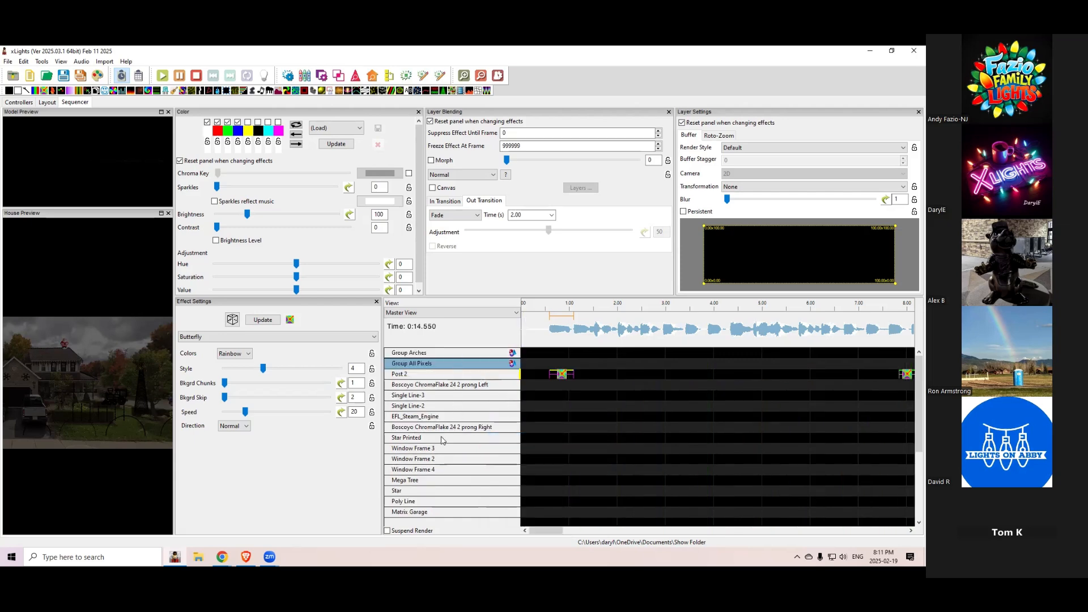
{"action": "right_click", "coordinate": [444, 357]}
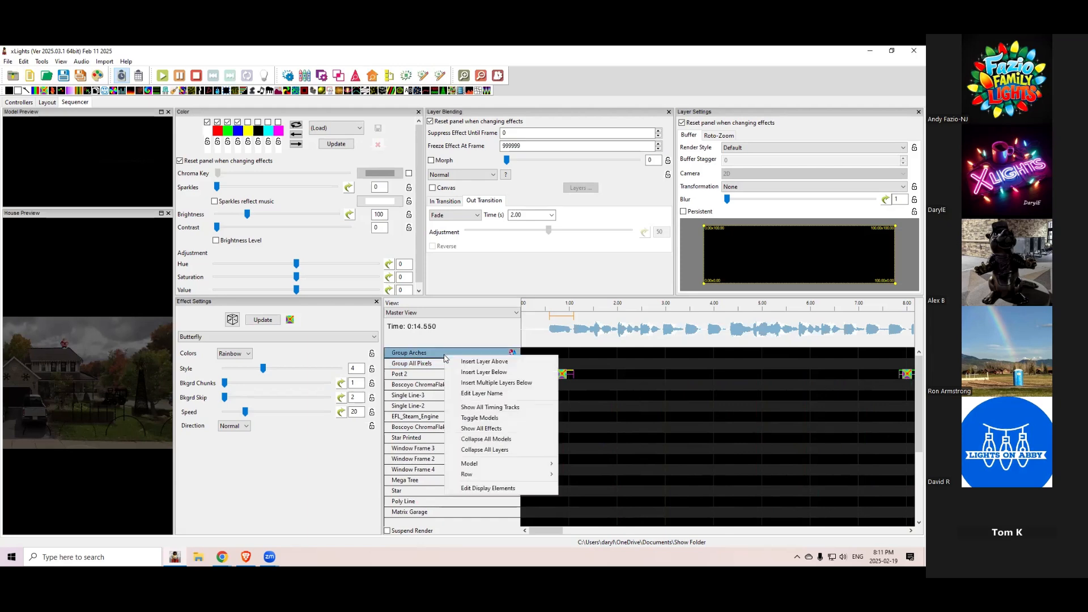
{"action": "left_click", "coordinate": [497, 407]}
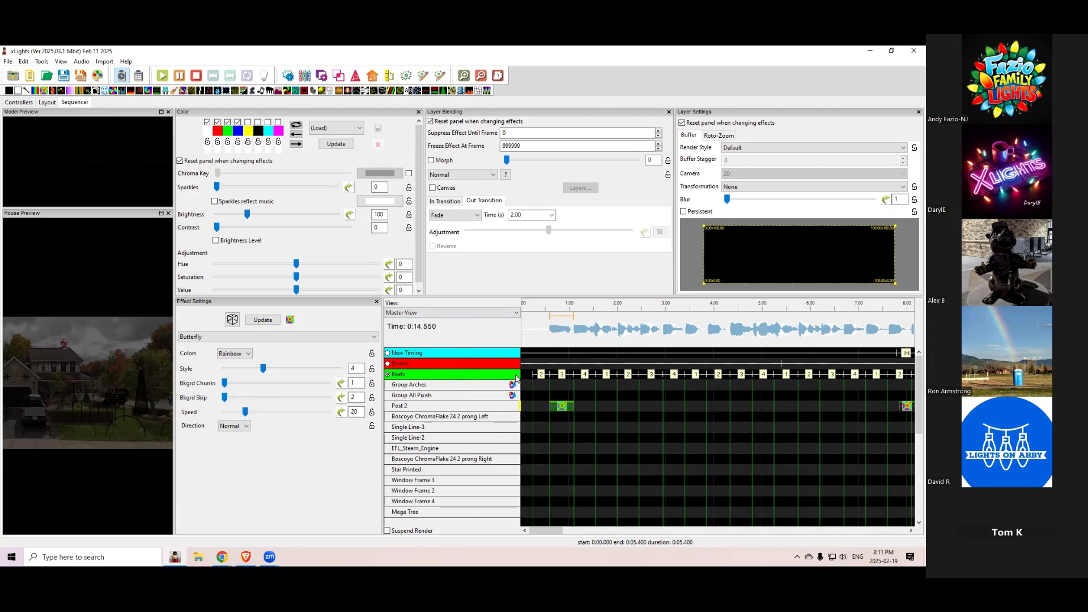
Expand Group Arches, place a Butterfly effect on Arches Left-1 over the first beat labelled 3, and check it on the model's own row.
{"action": "left_click", "coordinate": [467, 387]}
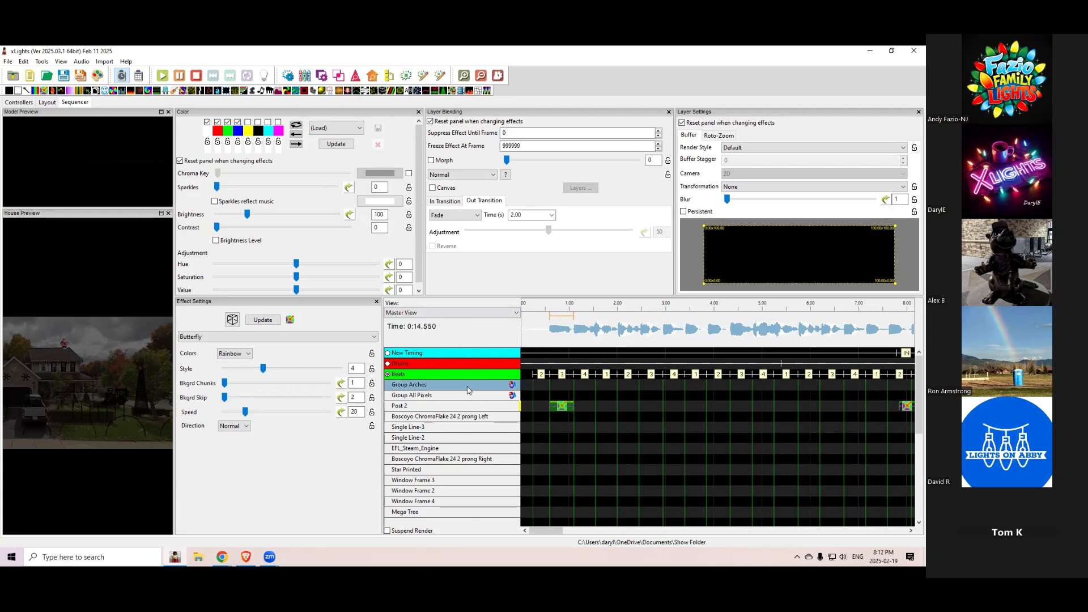
{"action": "double_click", "coordinate": [468, 390]}
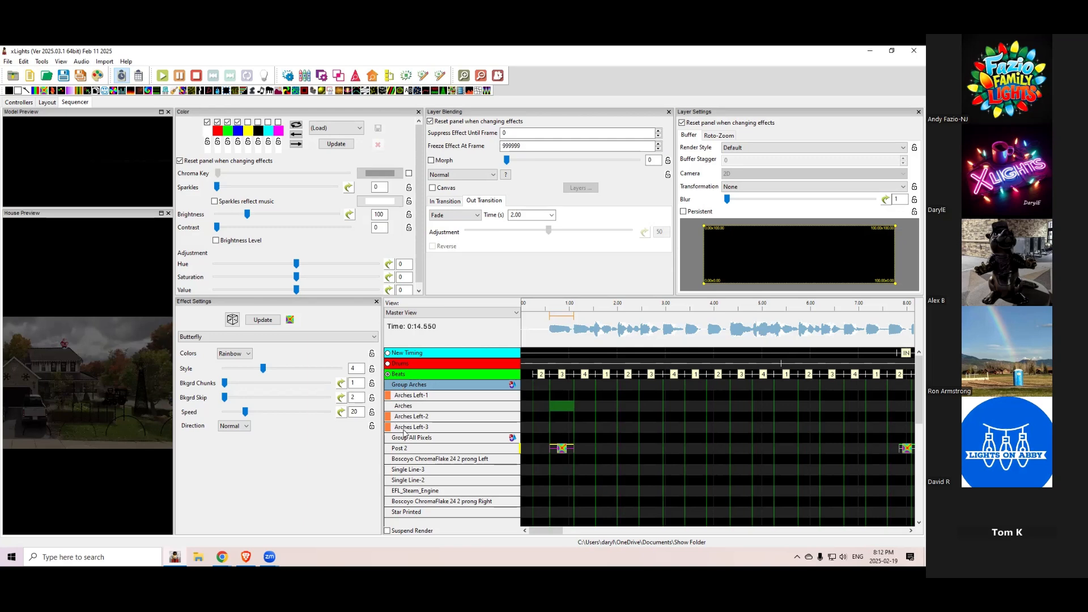
{"action": "scroll", "coordinate": [421, 495], "scroll_direction": "down", "scroll_amount": 1}
{"action": "scroll", "coordinate": [422, 496], "scroll_direction": "up", "scroll_amount": 1}
{"action": "left_click", "coordinate": [555, 395]}
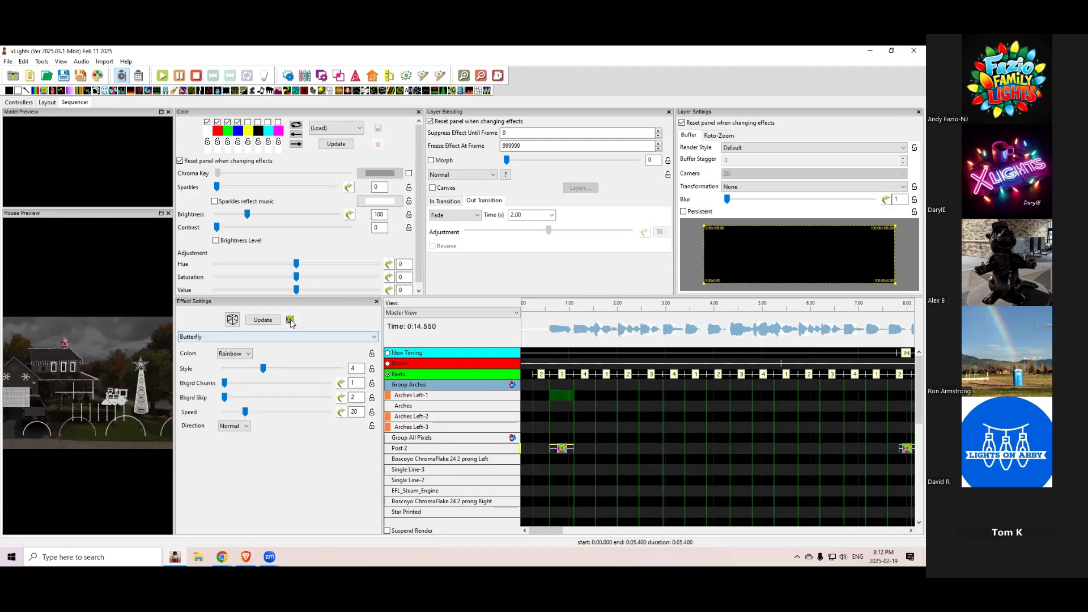
{"action": "left_click", "coordinate": [555, 395]}
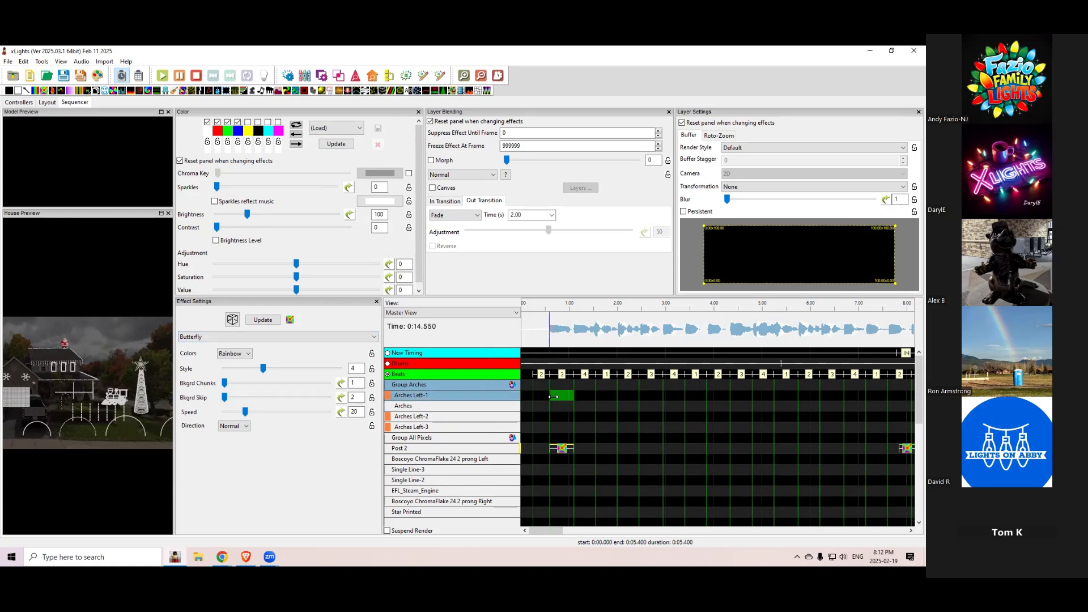
{"action": "scroll", "coordinate": [445, 509], "scroll_direction": "down", "scroll_amount": 4}
{"action": "scroll", "coordinate": [445, 509], "scroll_direction": "down", "scroll_amount": 2}
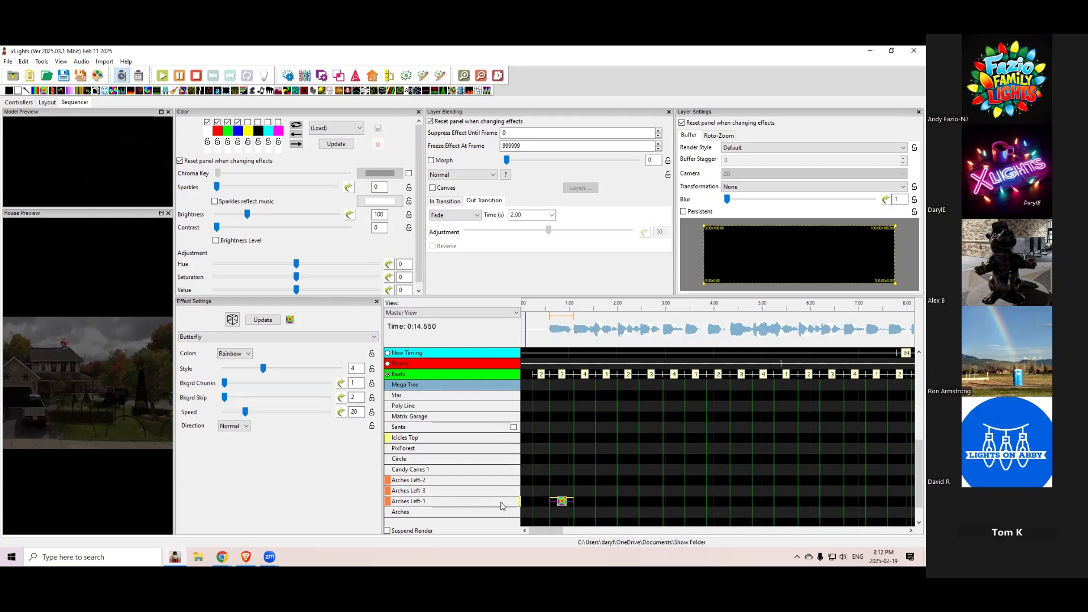
{"action": "scroll", "coordinate": [460, 493], "scroll_direction": "up", "scroll_amount": 6}
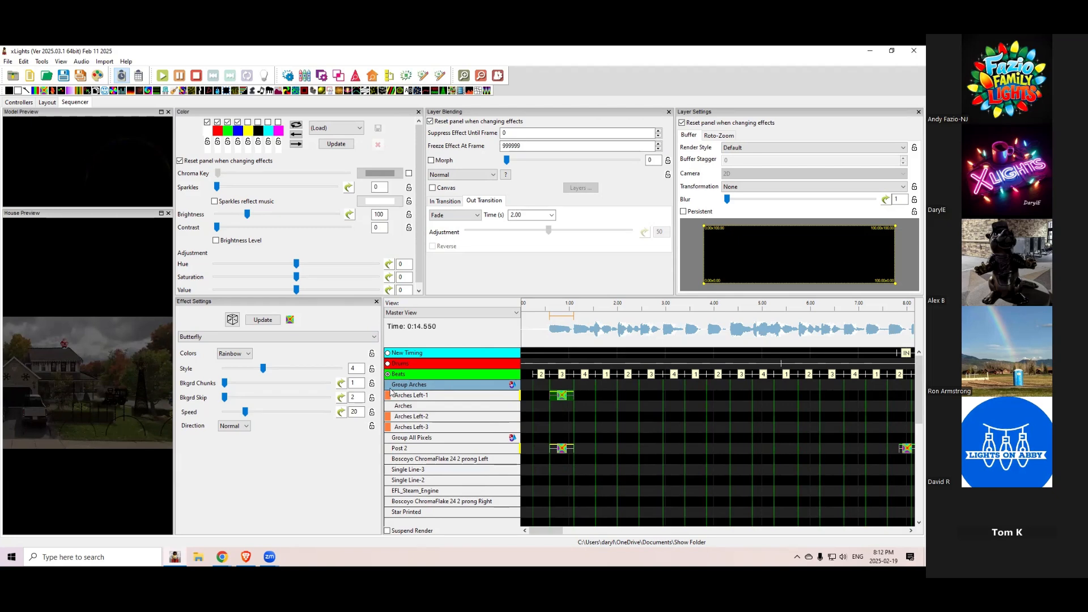
{"action": "left_click", "coordinate": [379, 447]}
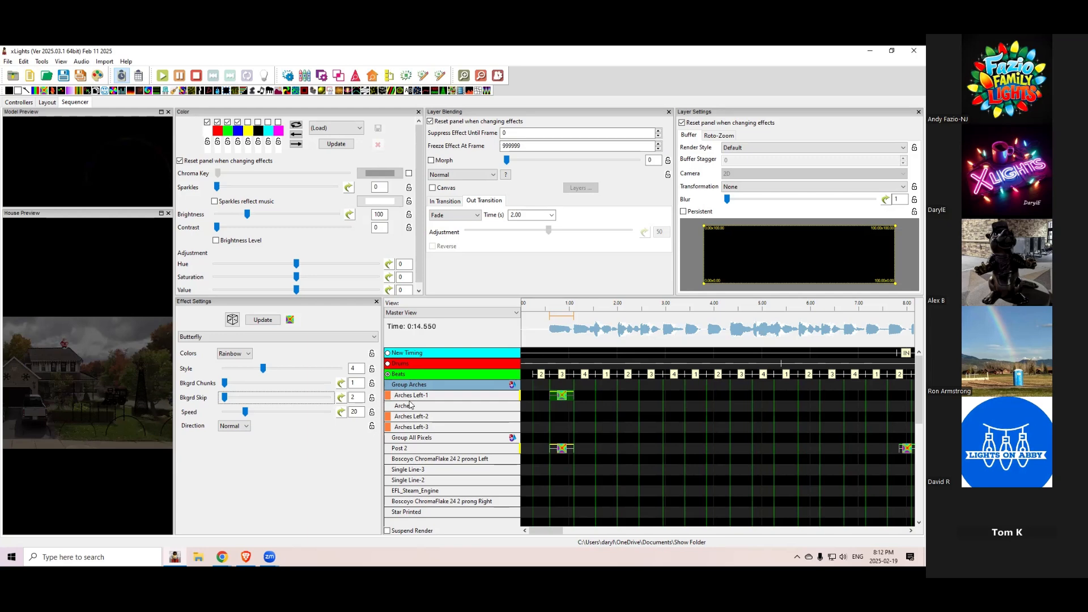
Check the tag color of Arches Left-1 in its layout appearance properties and return to the sequencer.
{"action": "left_click", "coordinate": [47, 102]}
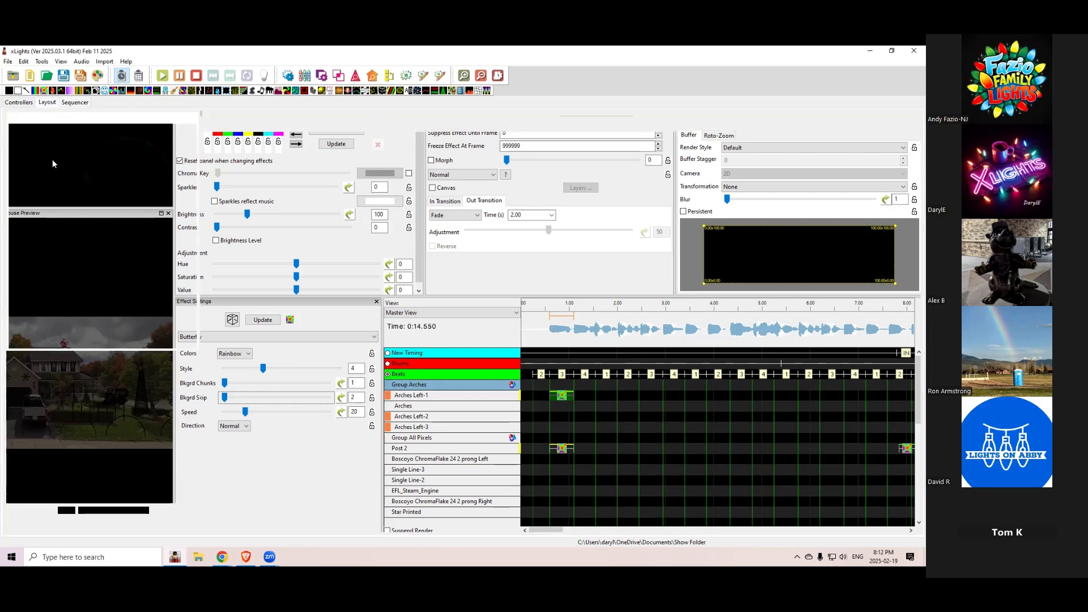
{"action": "left_click", "coordinate": [51, 177]}
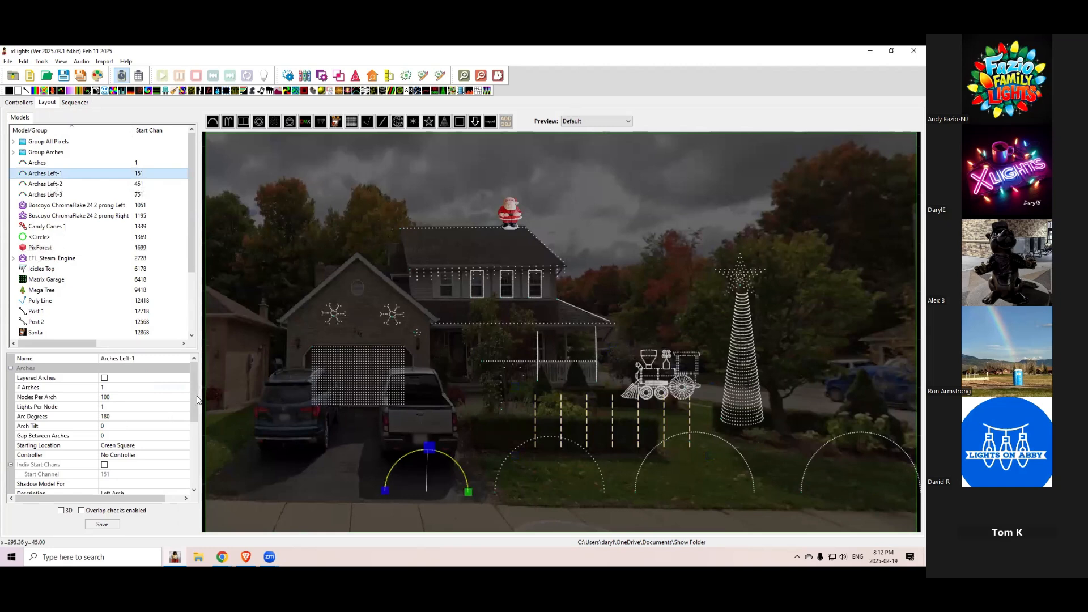
{"action": "scroll", "coordinate": [102, 431], "scroll_direction": "down", "scroll_amount": 6}
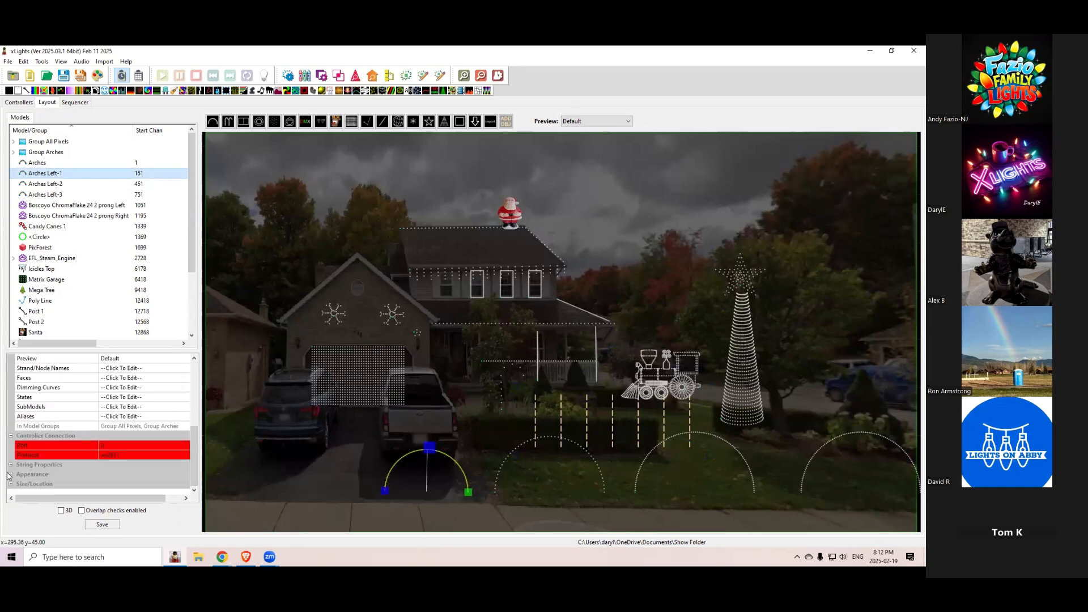
{"action": "left_click", "coordinate": [10, 465]}
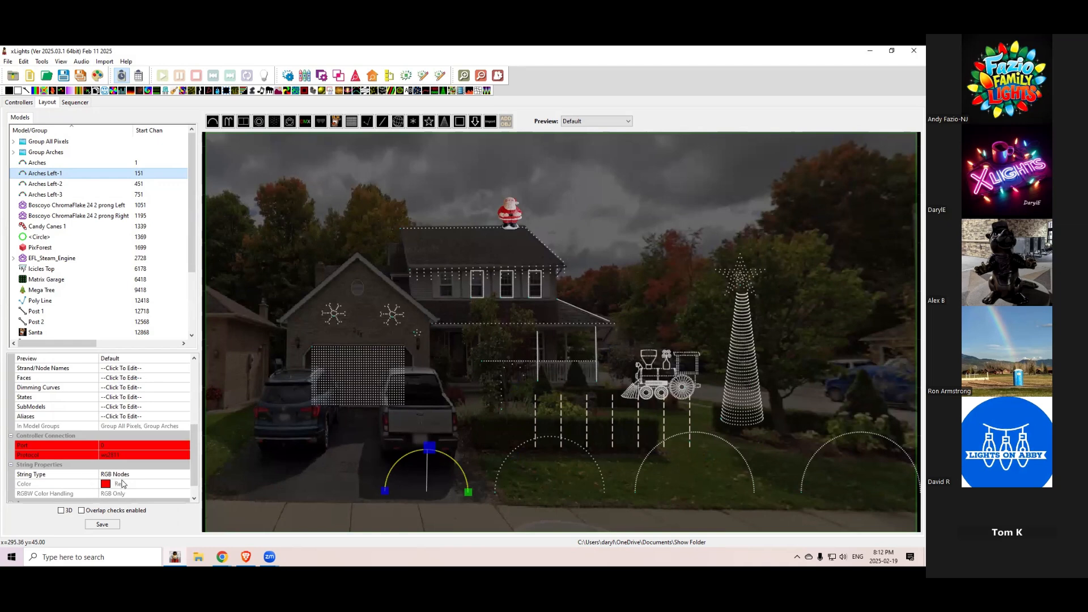
{"action": "scroll", "coordinate": [52, 483], "scroll_direction": "down", "scroll_amount": 1}
{"action": "left_click", "coordinate": [11, 485]}
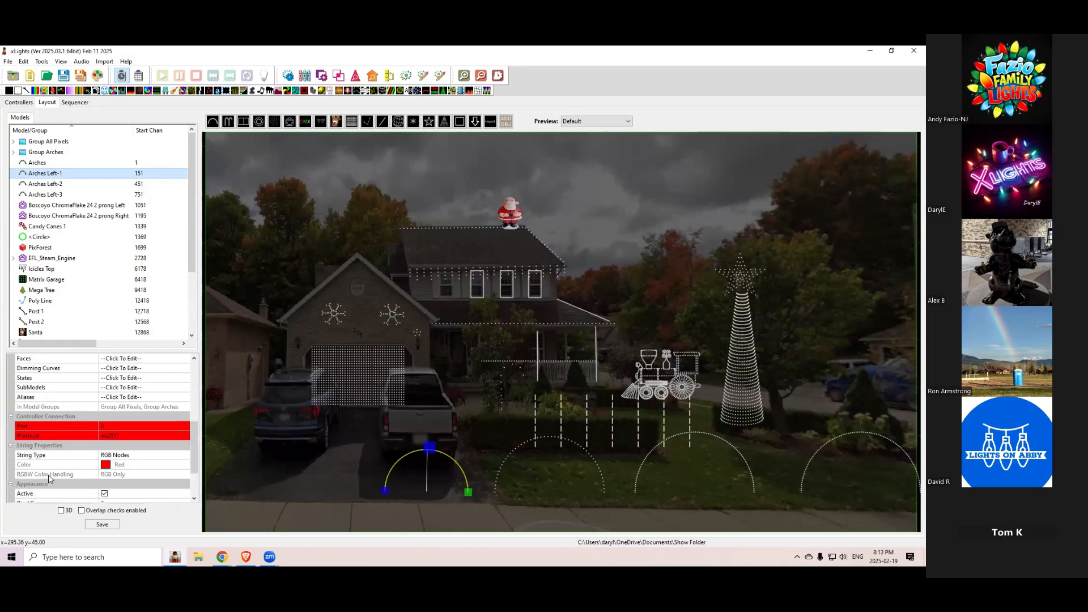
{"action": "scroll", "coordinate": [50, 480], "scroll_direction": "down", "scroll_amount": 2}
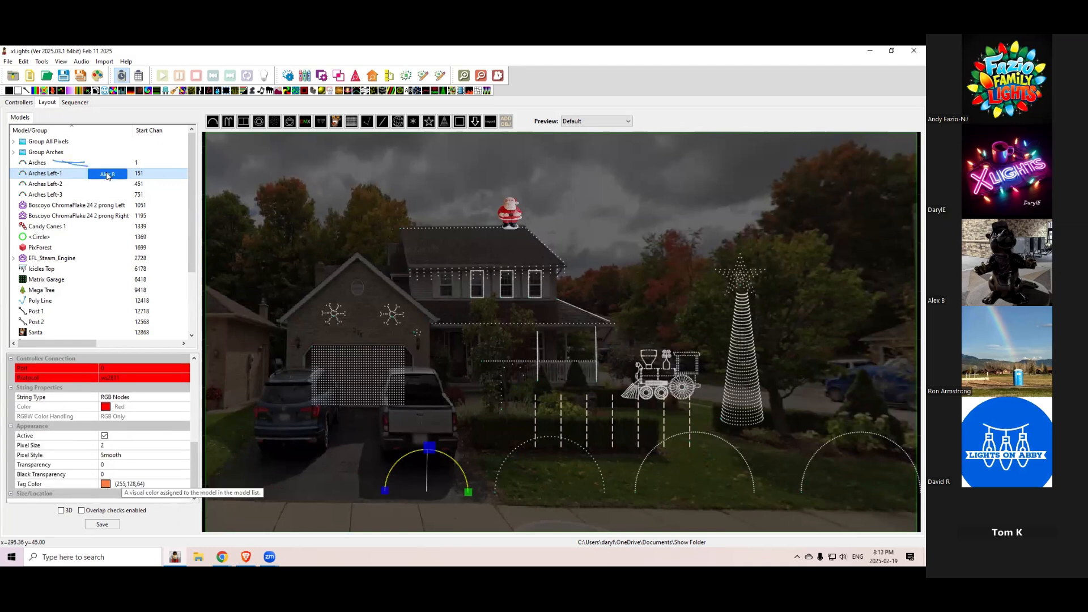
{"action": "left_click", "coordinate": [76, 102]}
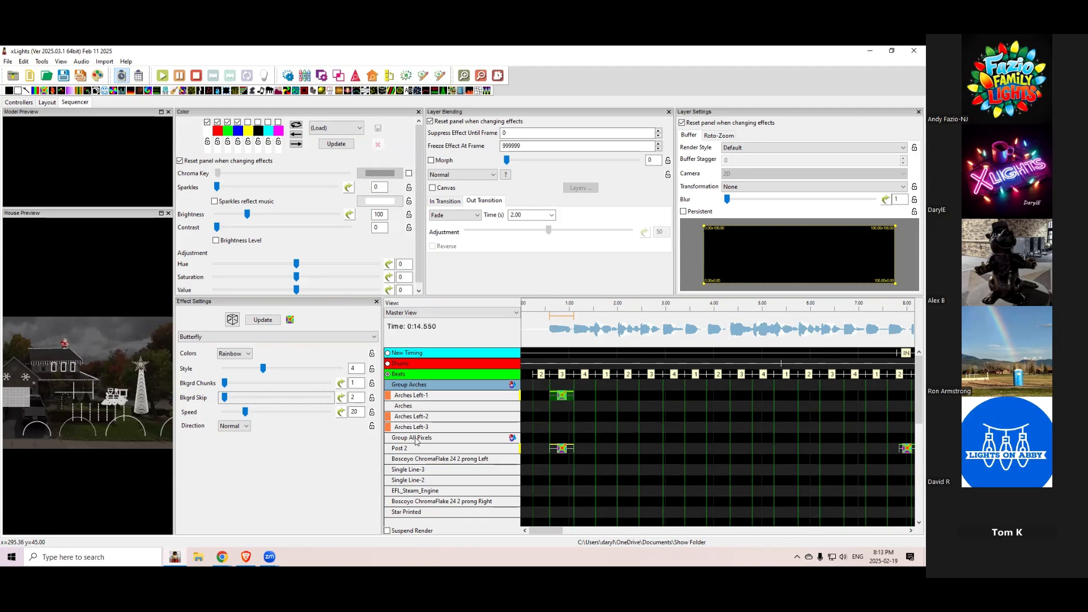
Show the strand row under Arches Left-1 and collapse Group Arches.
{"action": "double_click", "coordinate": [411, 396]}
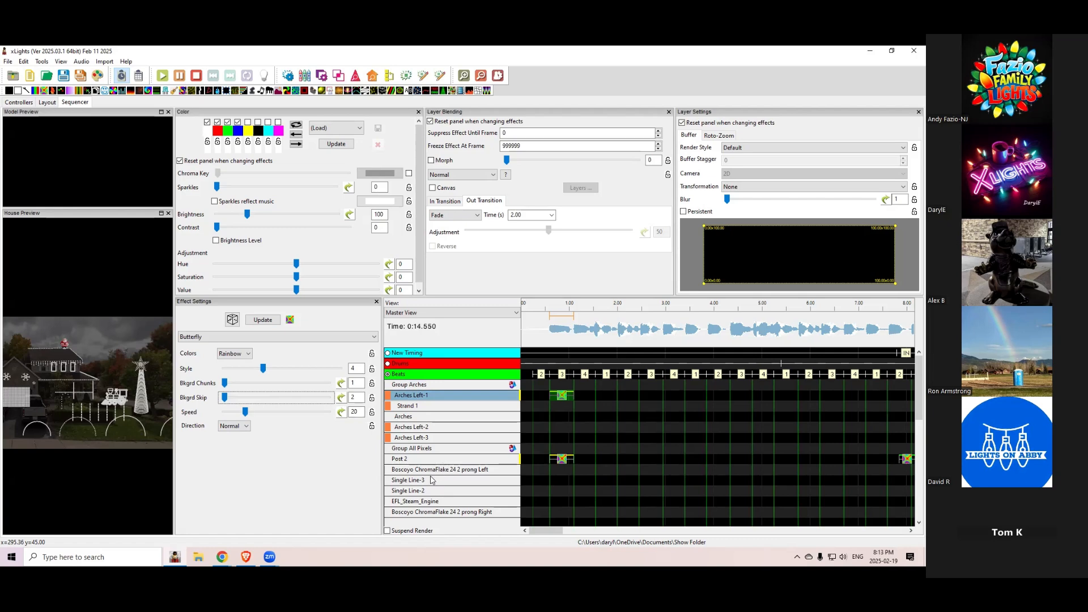
{"action": "double_click", "coordinate": [423, 386]}
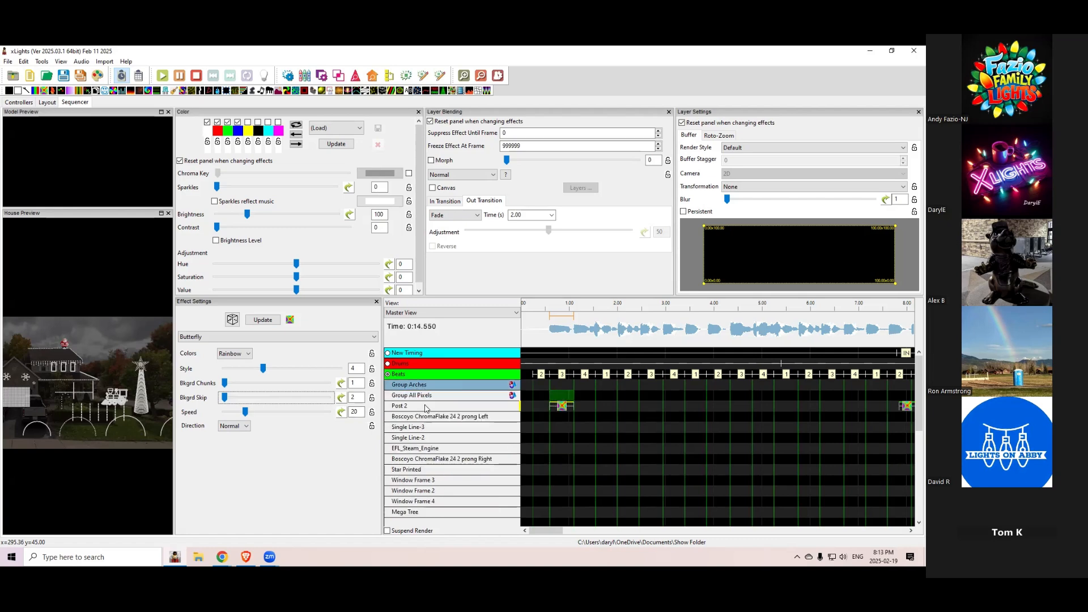
Expand Group All Pixels and its EFL_Steam_Engine model, and look through the engine's submodels.
{"action": "double_click", "coordinate": [411, 397]}
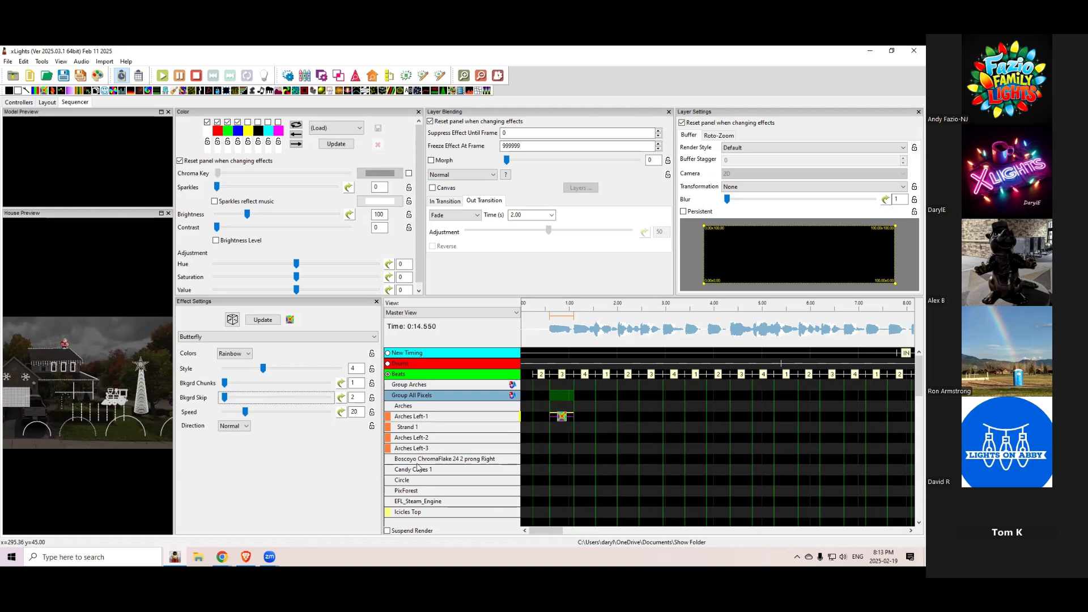
{"action": "scroll", "coordinate": [418, 485], "scroll_direction": "down", "scroll_amount": 1}
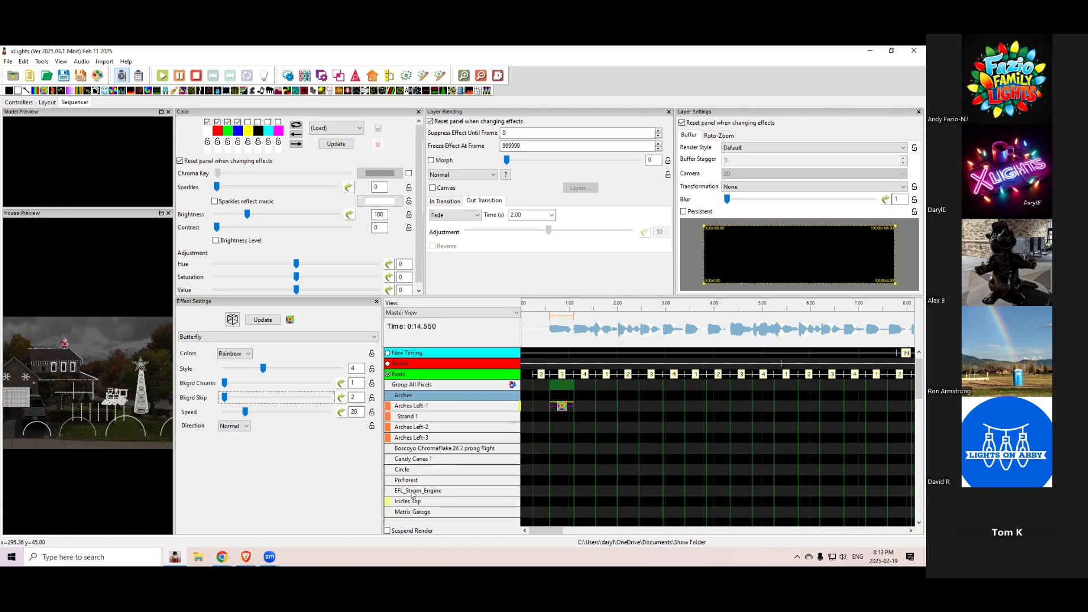
{"action": "double_click", "coordinate": [412, 491]}
{"action": "scroll", "coordinate": [460, 469], "scroll_direction": "down", "scroll_amount": 3}
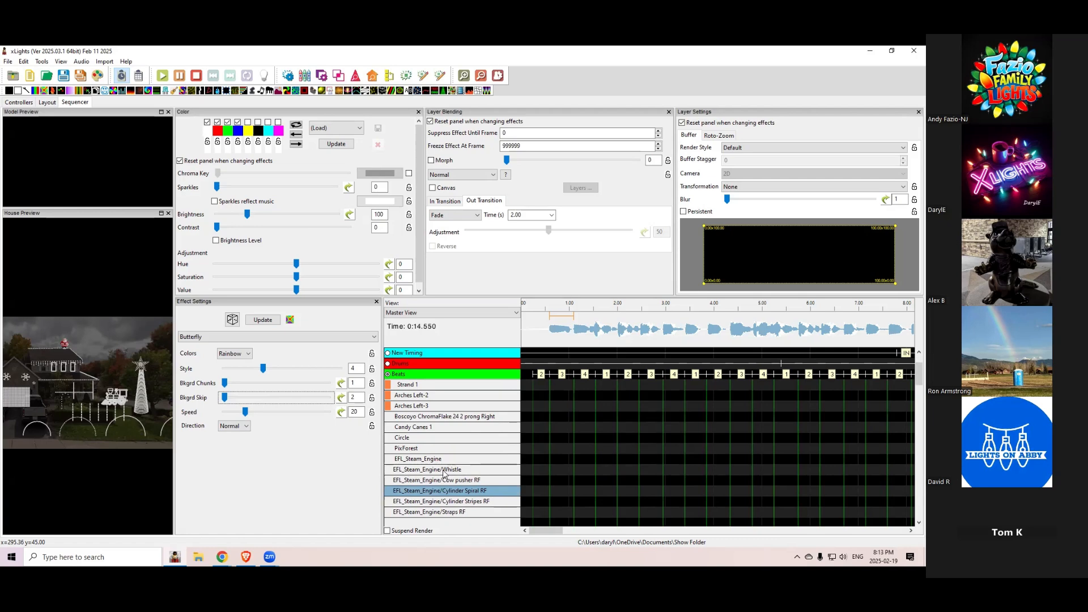
{"action": "scroll", "coordinate": [447, 502], "scroll_direction": "down", "scroll_amount": 2}
{"action": "scroll", "coordinate": [448, 503], "scroll_direction": "down", "scroll_amount": 6}
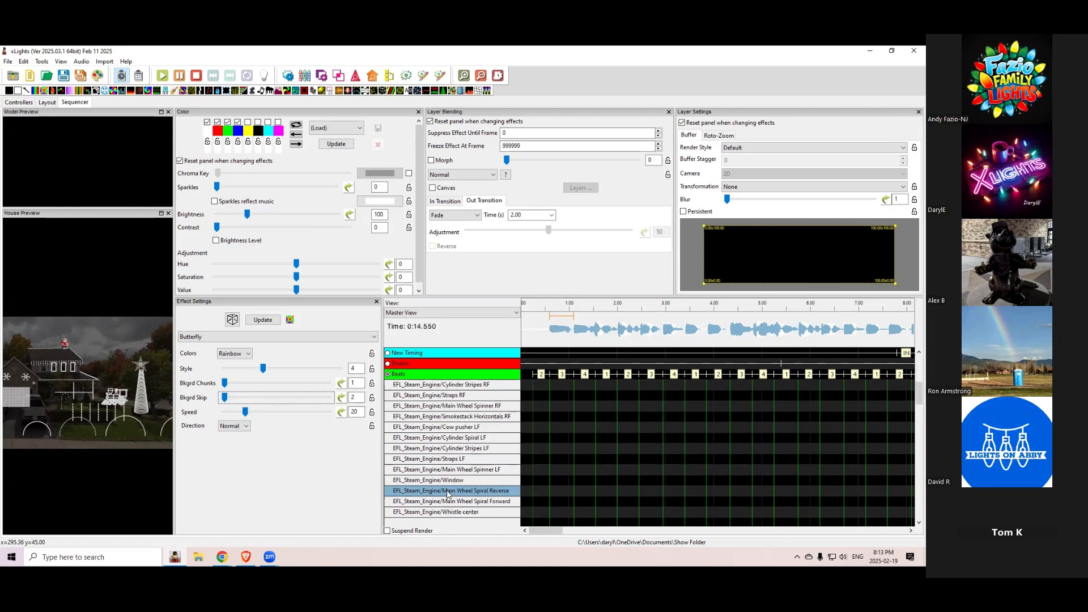
{"action": "scroll", "coordinate": [448, 494], "scroll_direction": "down", "scroll_amount": 1}
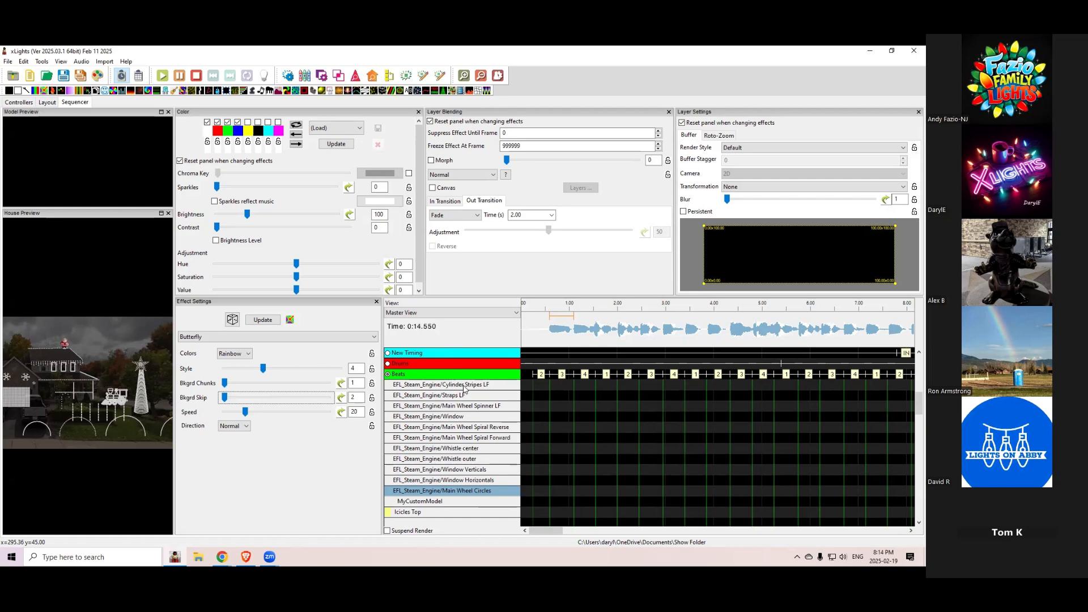
Expand the MyCustomModel strand of EFL_Steam_Engine to look at its individual nodes.
{"action": "double_click", "coordinate": [443, 505]}
{"action": "scroll", "coordinate": [433, 498], "scroll_direction": "down", "scroll_amount": 3}
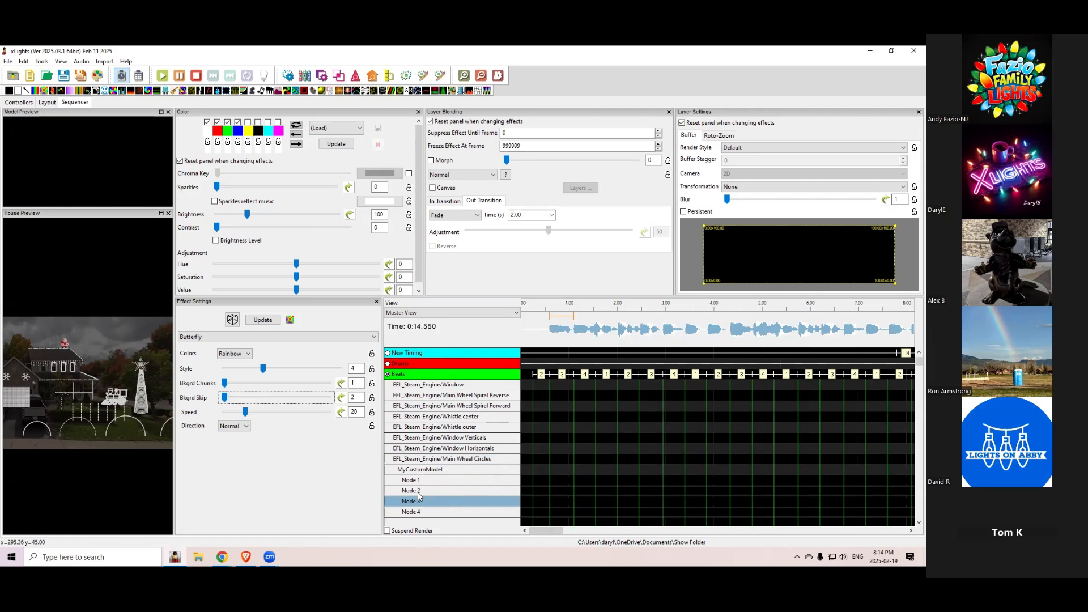
{"action": "scroll", "coordinate": [419, 496], "scroll_direction": "up", "scroll_amount": 10}
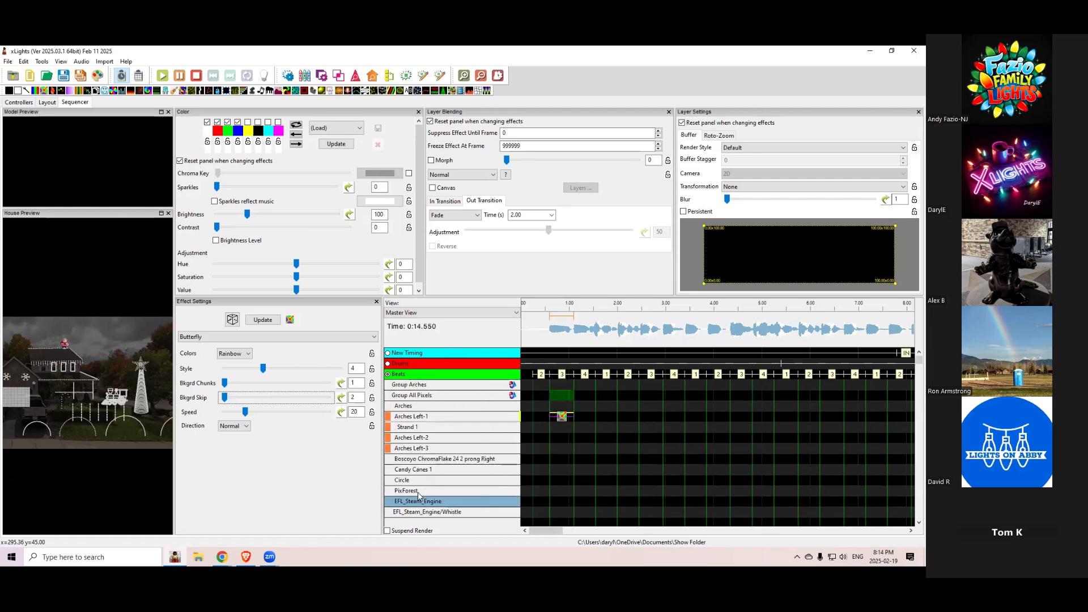
Toggle the strand row of Arches Left-1, expand Strand 1 into its nodes, and look over the effect data on them.
{"action": "double_click", "coordinate": [420, 419]}
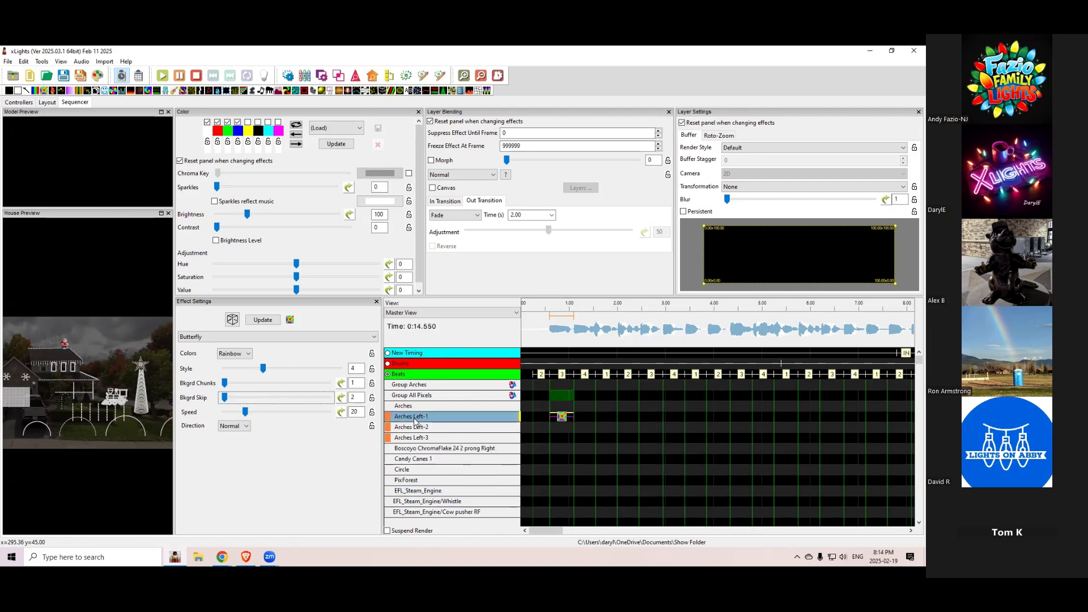
{"action": "double_click", "coordinate": [415, 420]}
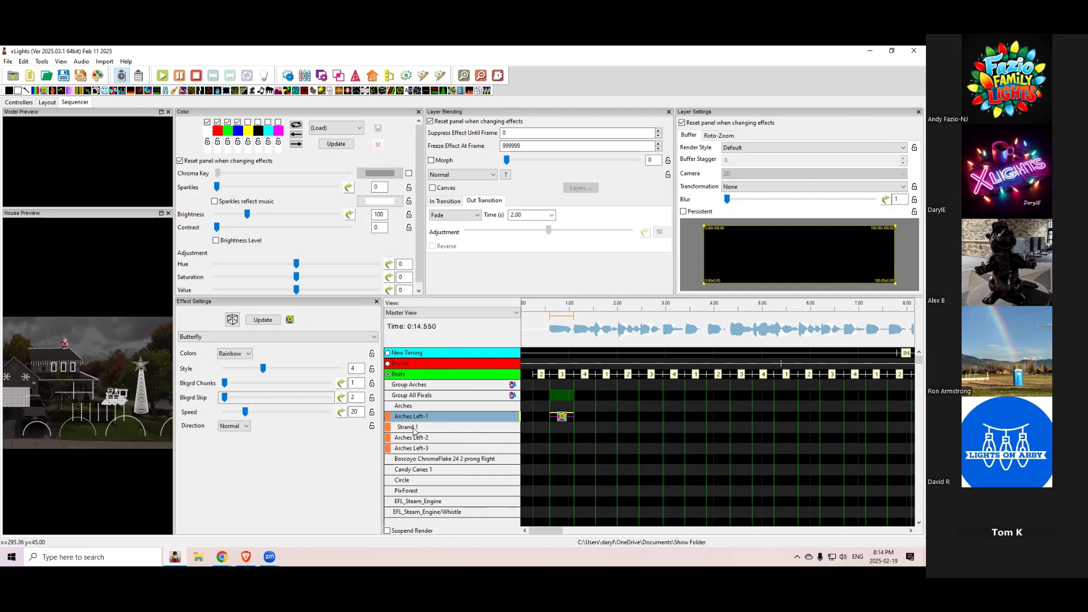
{"action": "double_click", "coordinate": [414, 428]}
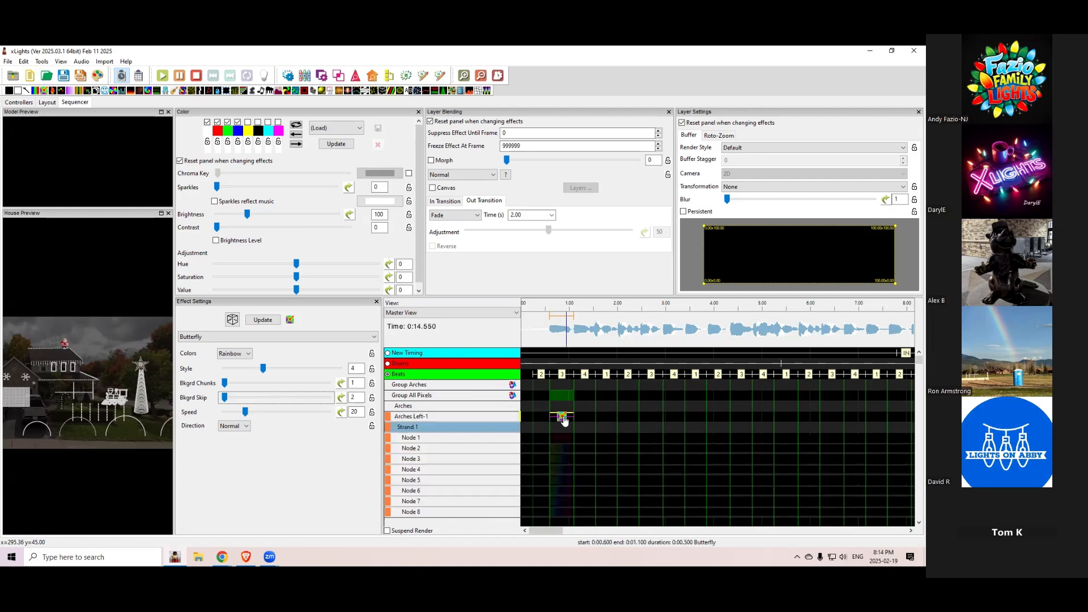
{"action": "left_click", "coordinate": [562, 418]}
{"action": "scroll", "coordinate": [458, 449], "scroll_direction": "down", "scroll_amount": 2}
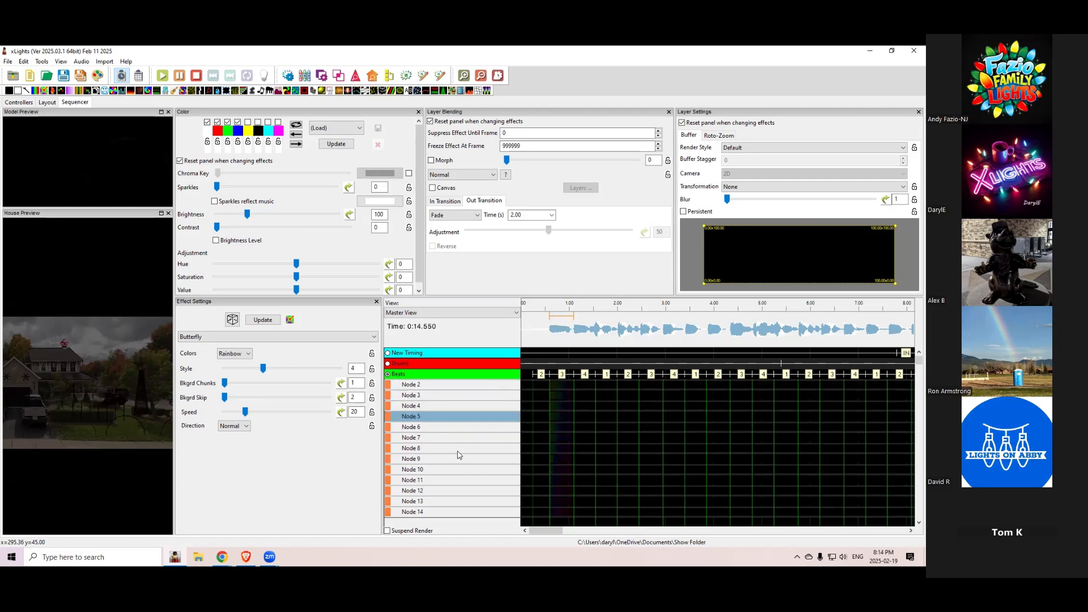
{"action": "scroll", "coordinate": [459, 459], "scroll_direction": "up", "scroll_amount": 2}
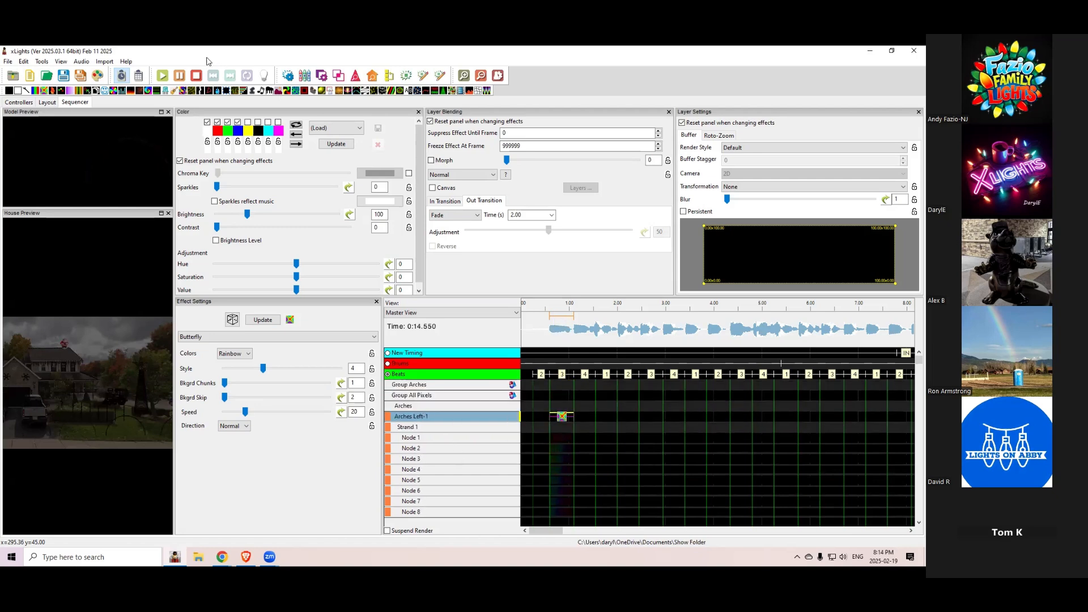
Render the whole sequence and examine the node rows of Arches Left-1.
{"action": "left_click", "coordinate": [98, 79]}
{"action": "scroll", "coordinate": [561, 464], "scroll_direction": "down", "scroll_amount": 9}
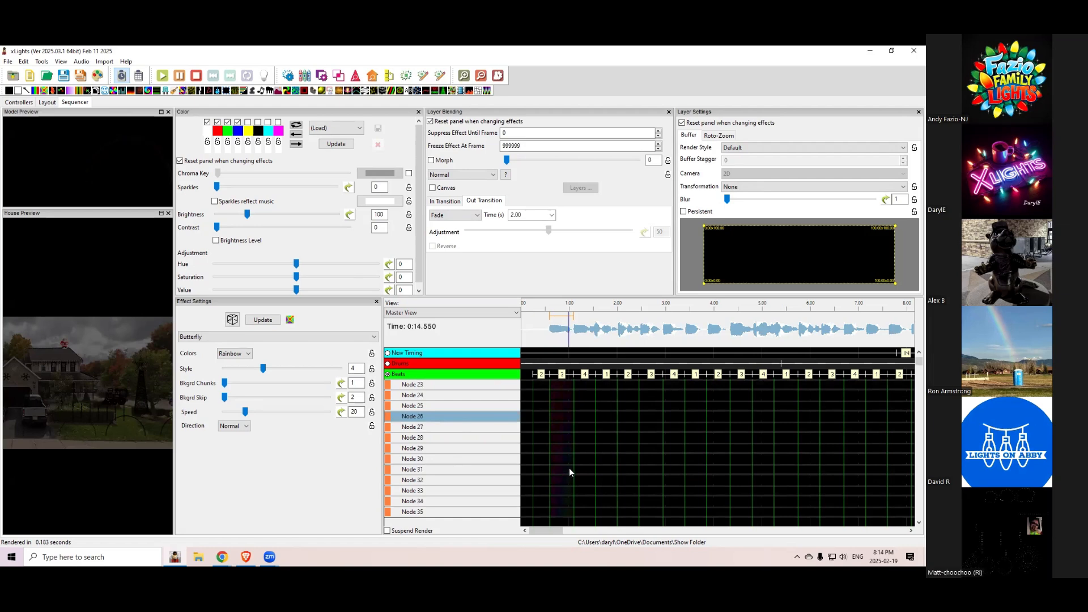
{"action": "scroll", "coordinate": [570, 468], "scroll_direction": "up", "scroll_amount": 9}
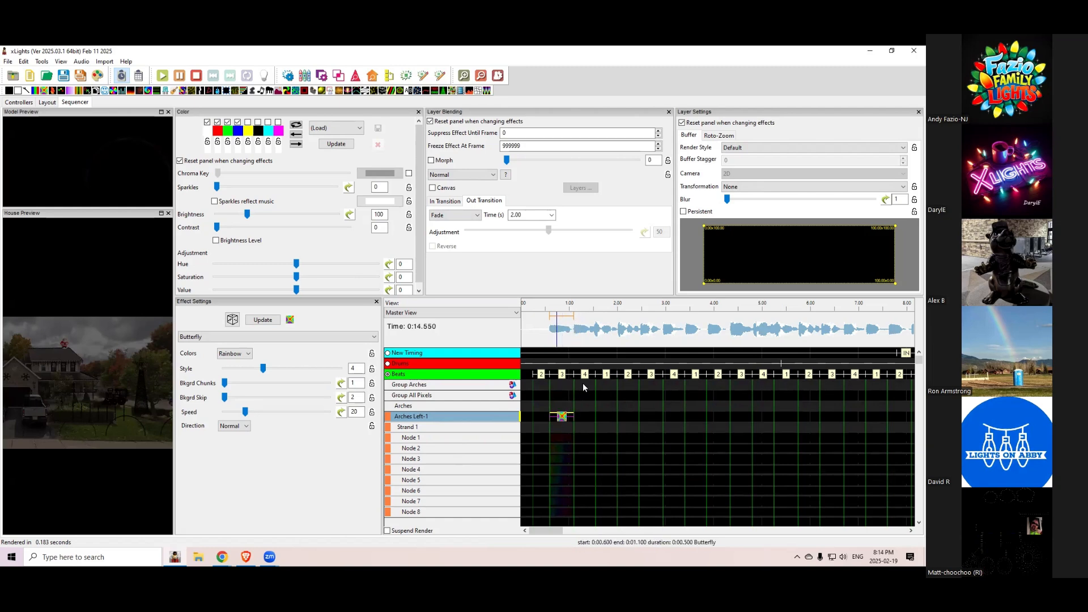
Extend the Butterfly effect on Arches Left-1 to end at about 6.2 seconds, and collapse the model's strand and node rows.
{"action": "left_click_drag", "start_coordinate": [573, 417], "coordinate": [820, 428]}
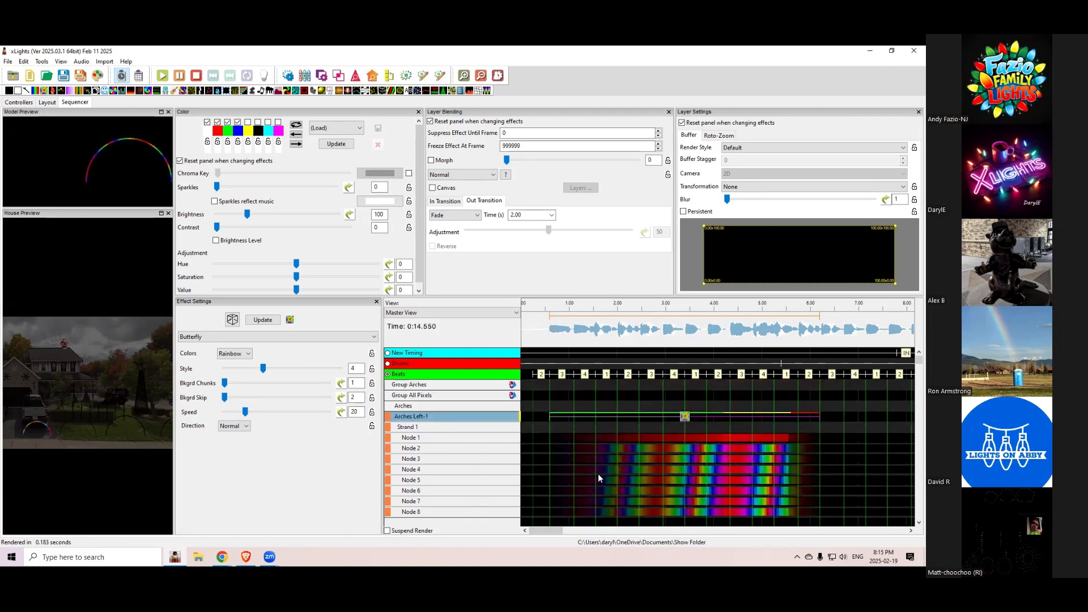
{"action": "double_click", "coordinate": [440, 428]}
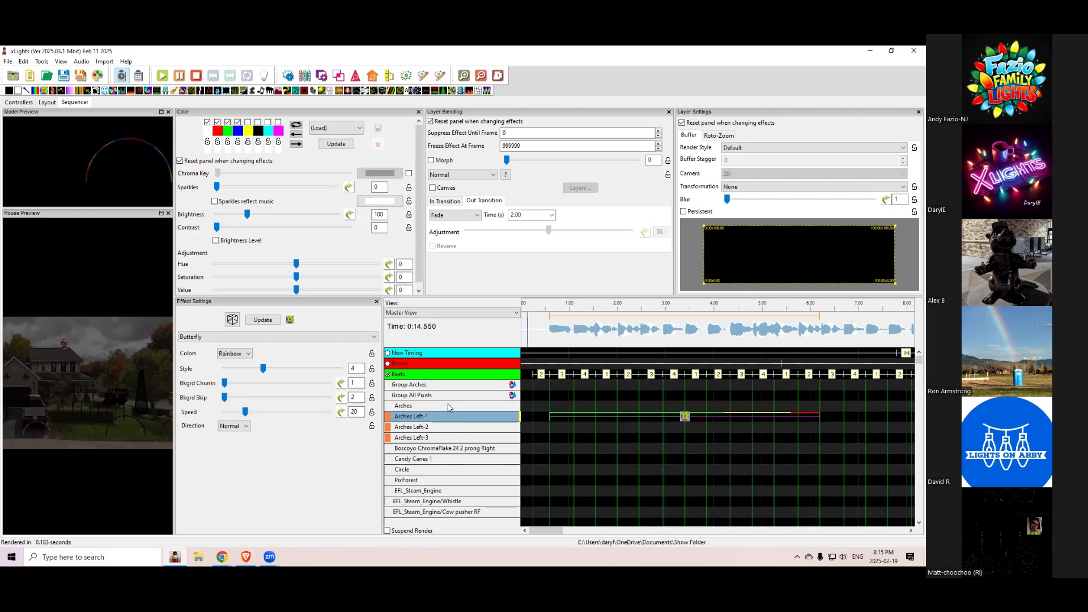
{"action": "right_click", "coordinate": [433, 418]}
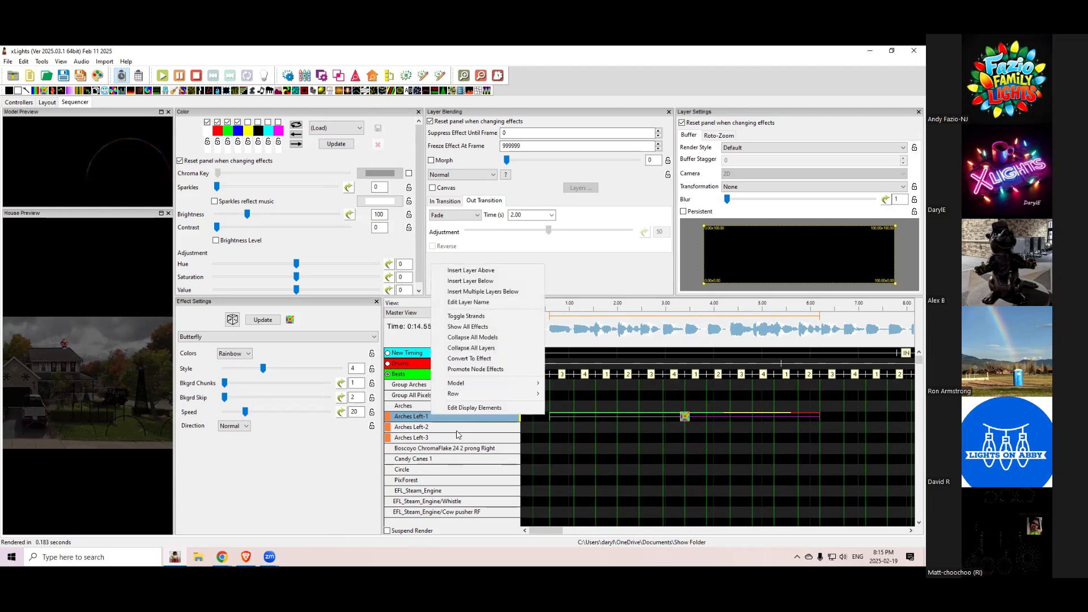
{"action": "left_click", "coordinate": [435, 437]}
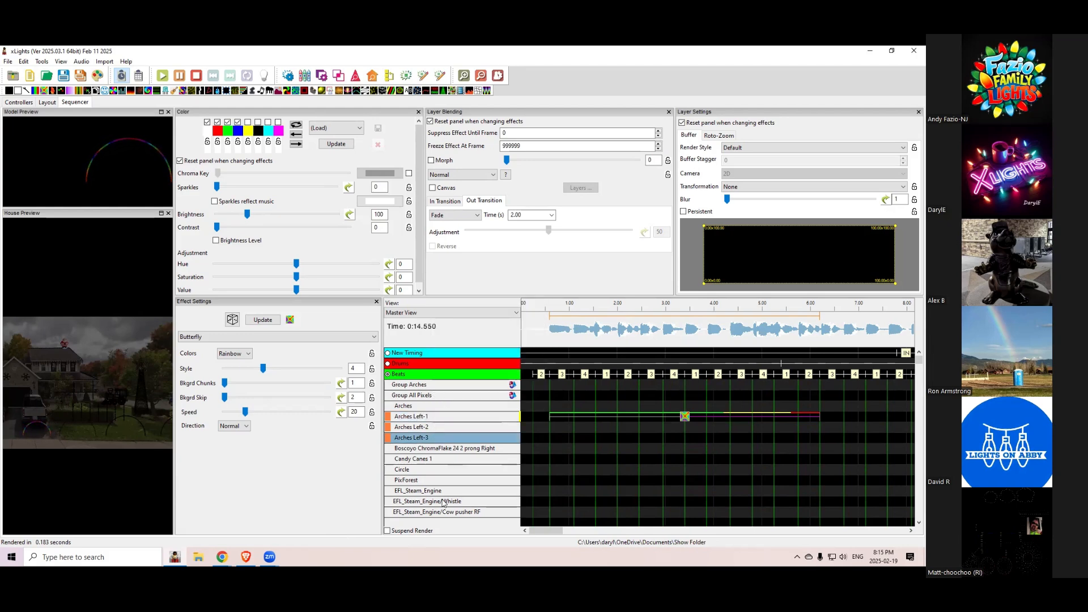
{"action": "right_click", "coordinate": [453, 420]}
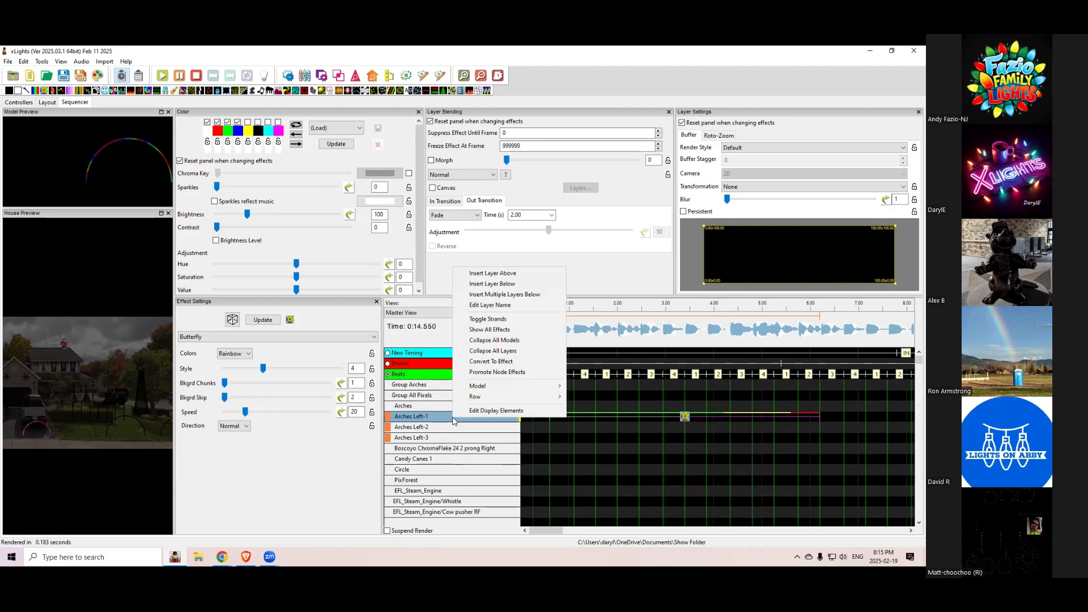
{"action": "right_click", "coordinate": [487, 420]}
Open the display elements for editing and sort the models by name but groups at top by size.
{"action": "right_click", "coordinate": [484, 422]}
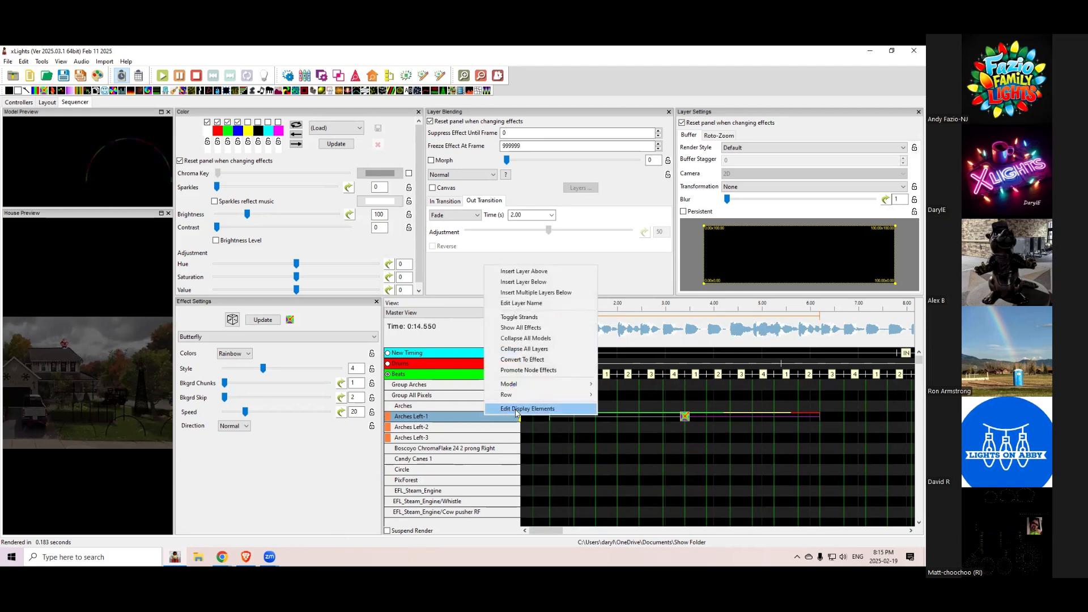
{"action": "left_click", "coordinate": [527, 409]}
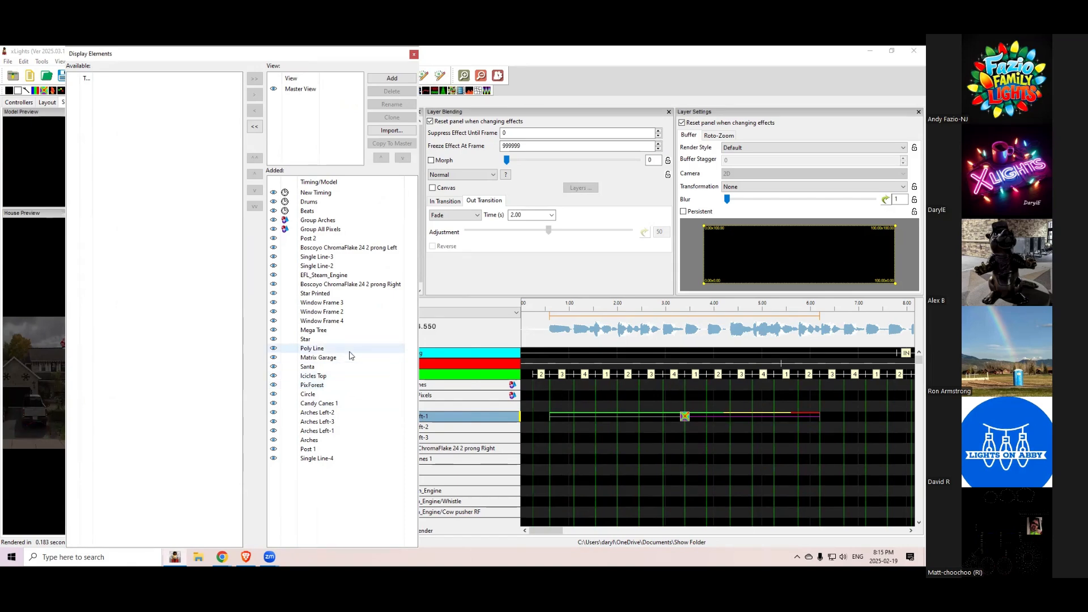
{"action": "right_click", "coordinate": [333, 303]}
{"action": "mouse_move", "coordinate": [376, 397]}
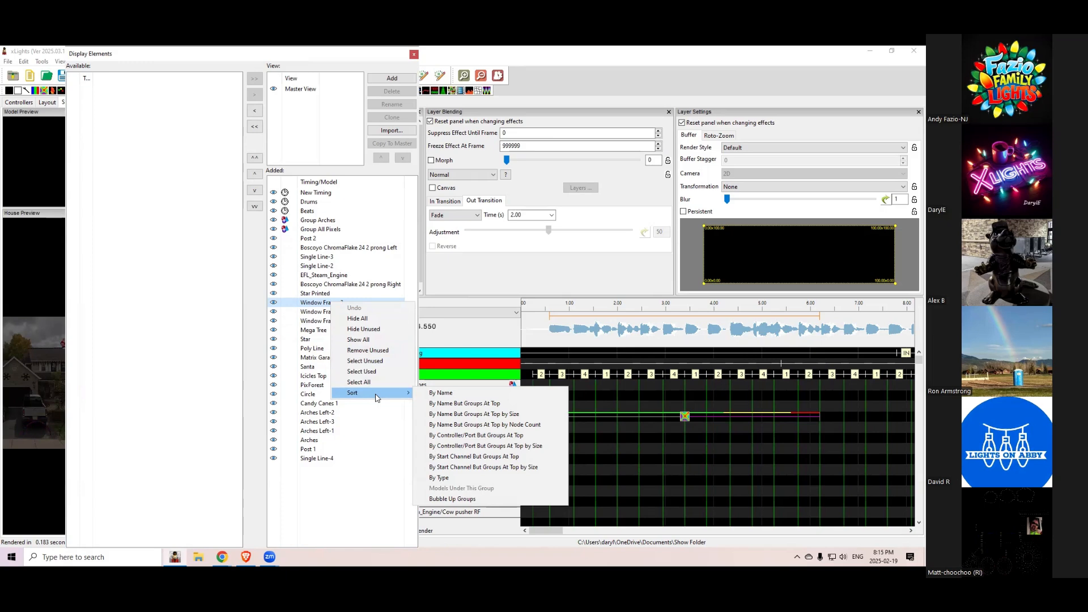
{"action": "left_click", "coordinate": [492, 416]}
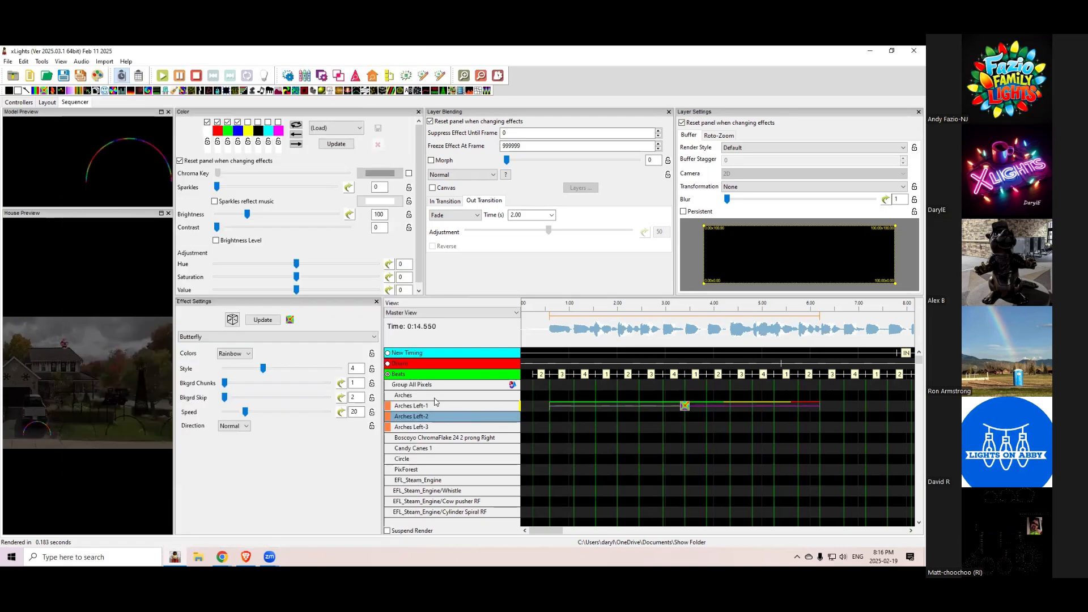
Collapse the submodel rows of EFL_Steam_Engine within Group All Pixels.
{"action": "scroll", "coordinate": [422, 508], "scroll_direction": "down", "scroll_amount": 10}
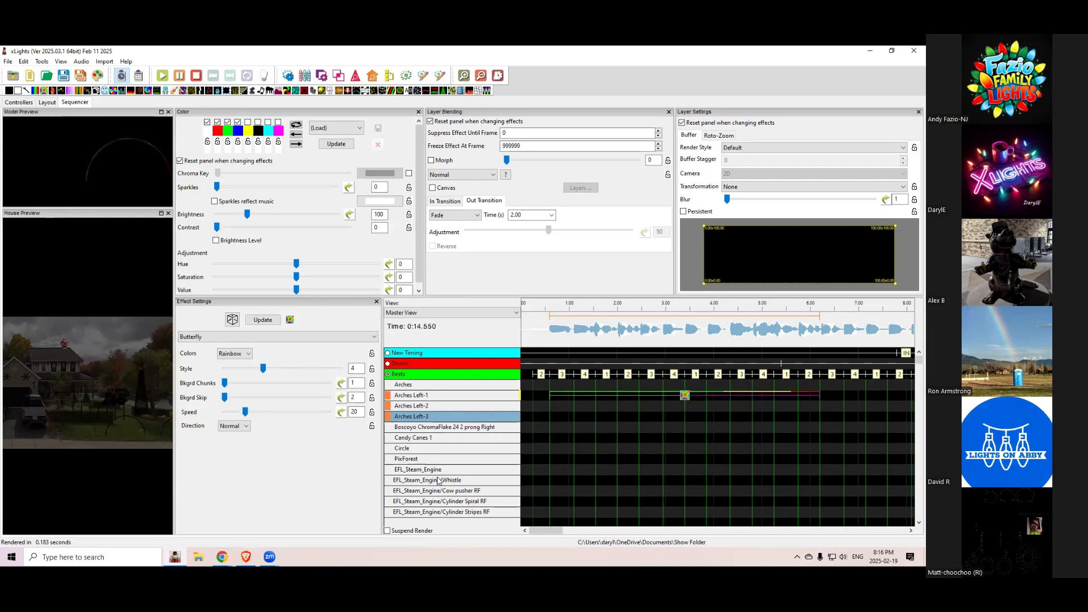
{"action": "scroll", "coordinate": [442, 482], "scroll_direction": "up", "scroll_amount": 10}
{"action": "double_click", "coordinate": [429, 471]}
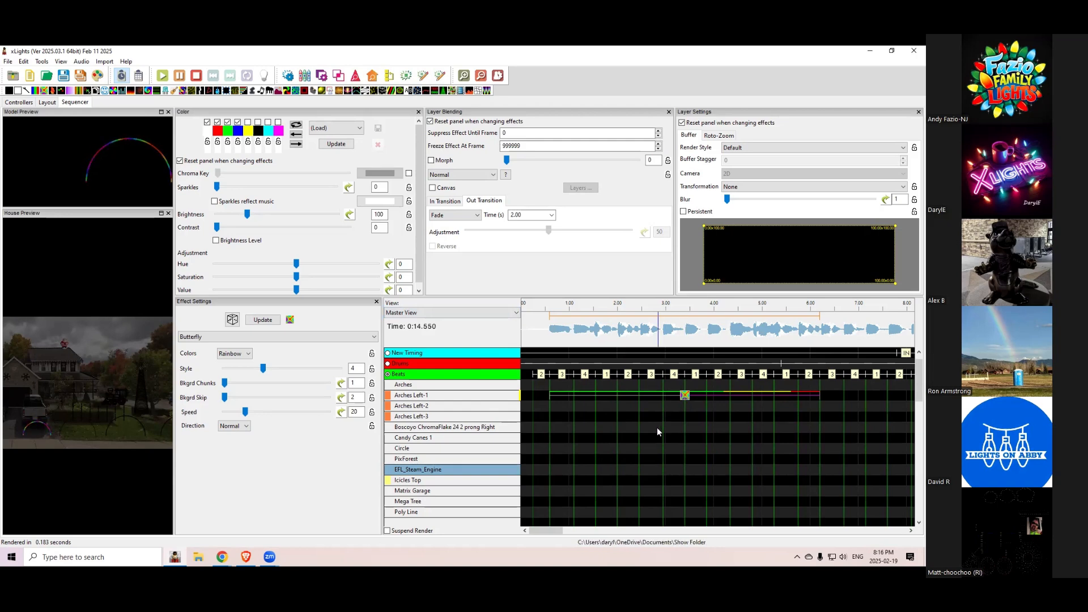
{"action": "scroll", "coordinate": [657, 427], "scroll_direction": "up", "scroll_amount": 1}
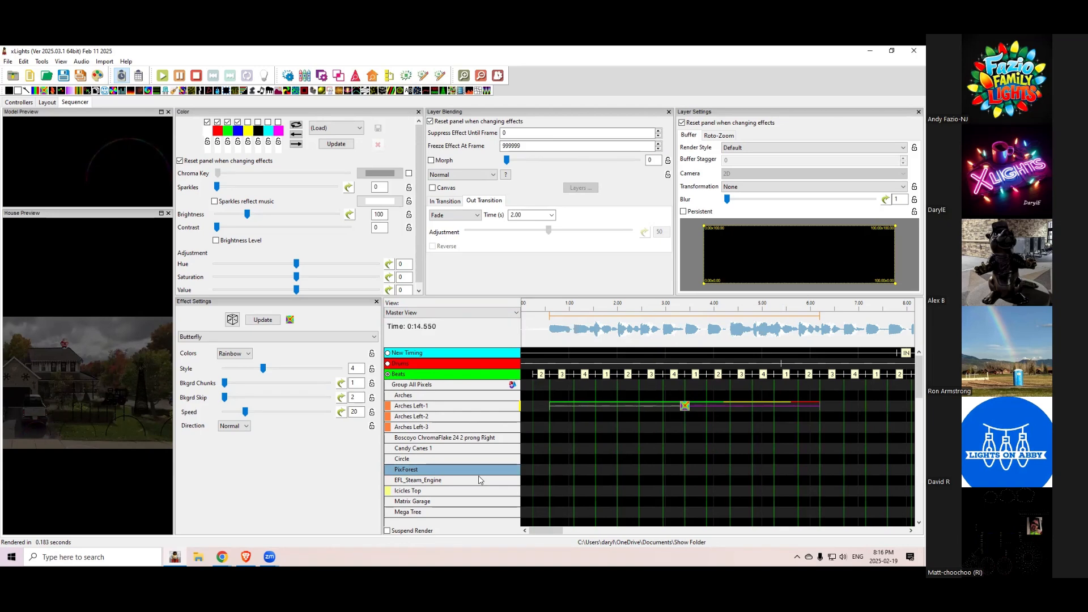
Open the display elements for editing and create a new view named Candy Canes.
{"action": "left_click", "coordinate": [412, 316]}
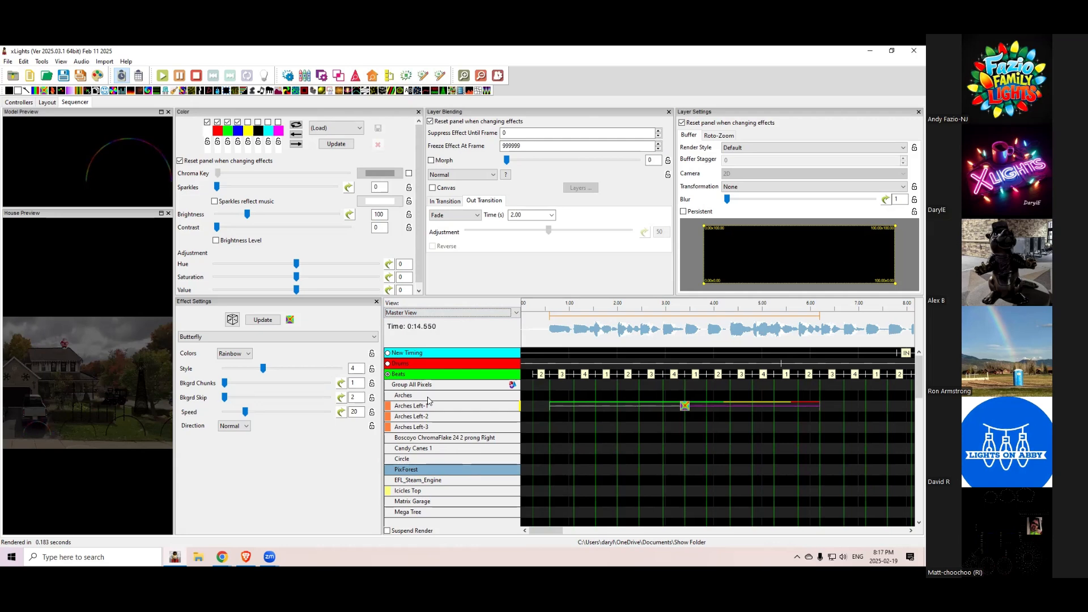
{"action": "right_click", "coordinate": [443, 406]}
{"action": "left_click", "coordinate": [476, 396]}
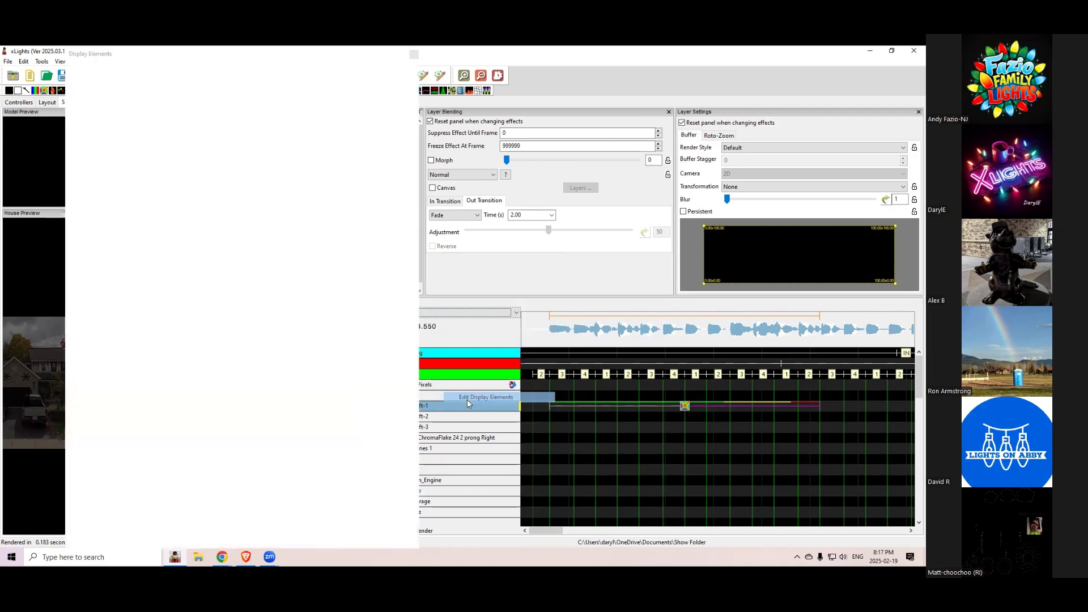
{"action": "left_click", "coordinate": [385, 79]}
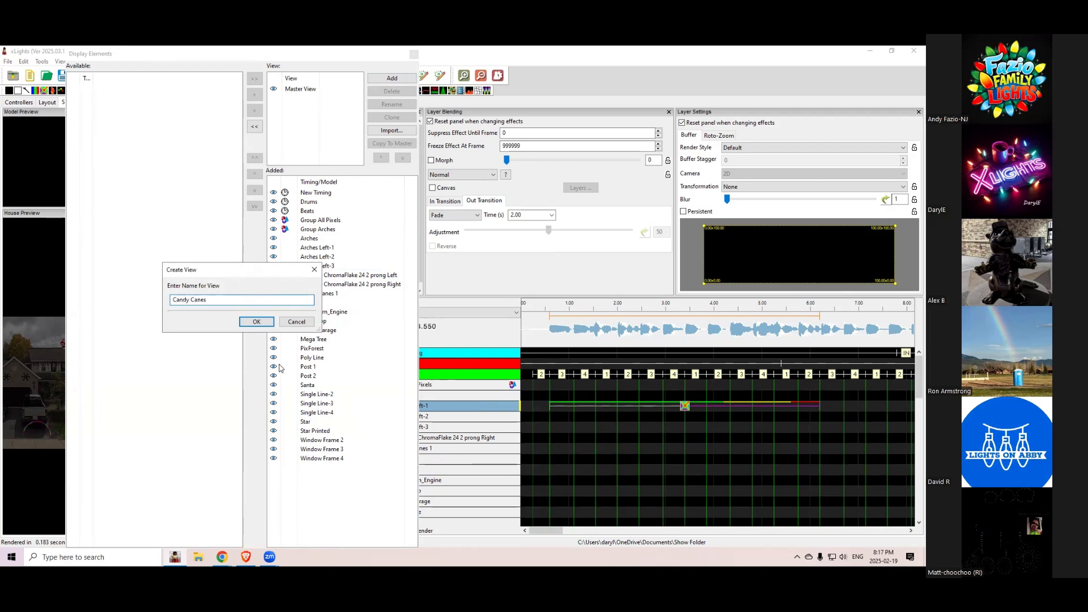
{"action": "left_click", "coordinate": [261, 325]}
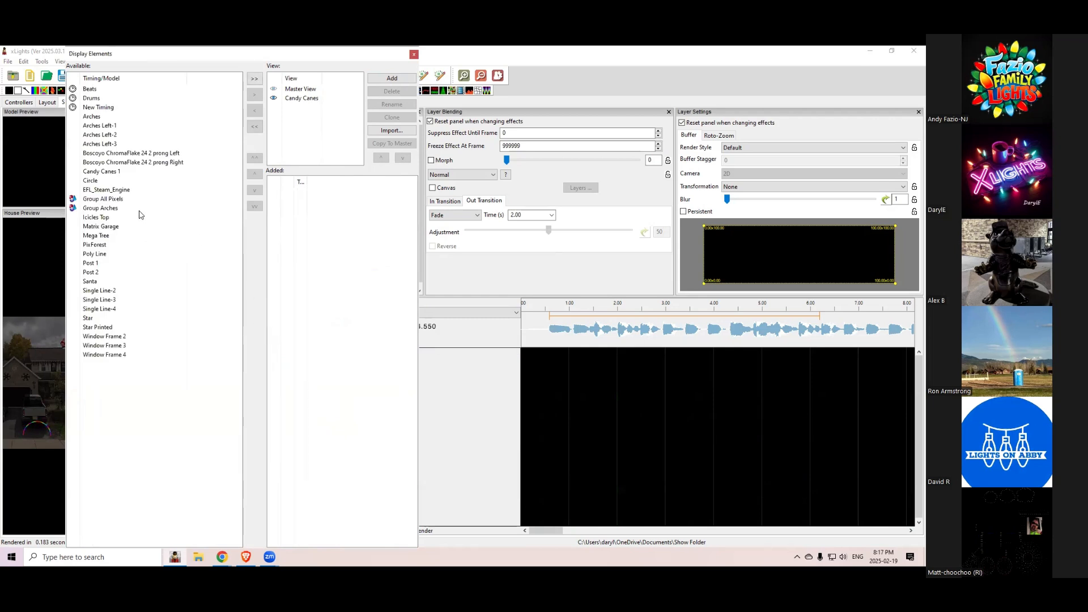
Add the Candy Canes 1 model to the Candy Canes view, close the display elements, and select its row.
{"action": "left_click", "coordinate": [113, 174]}
{"action": "double_click", "coordinate": [112, 176]}
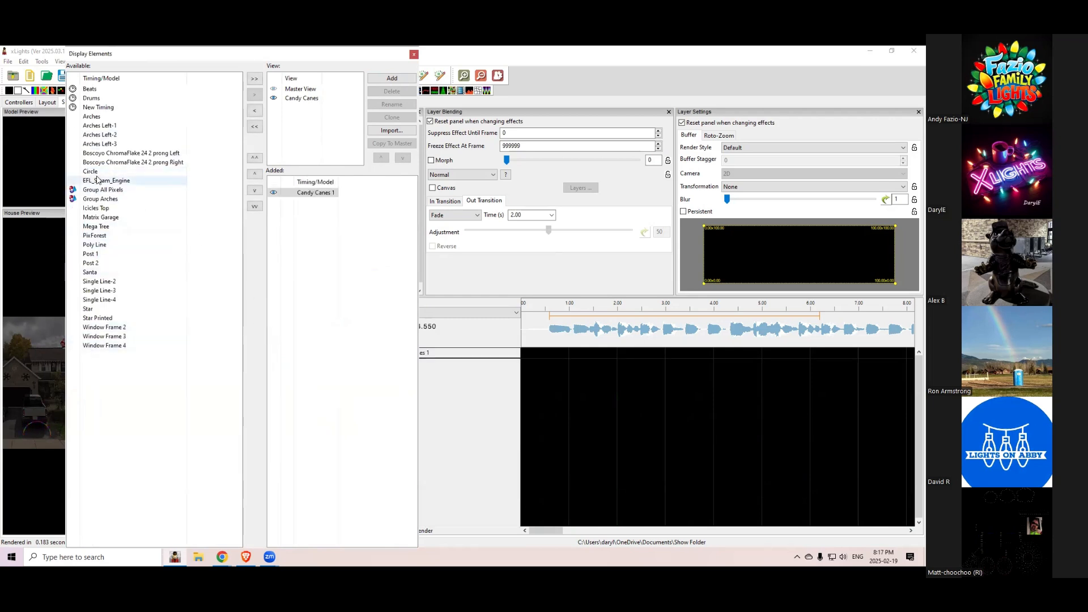
{"action": "left_click", "coordinate": [414, 54]}
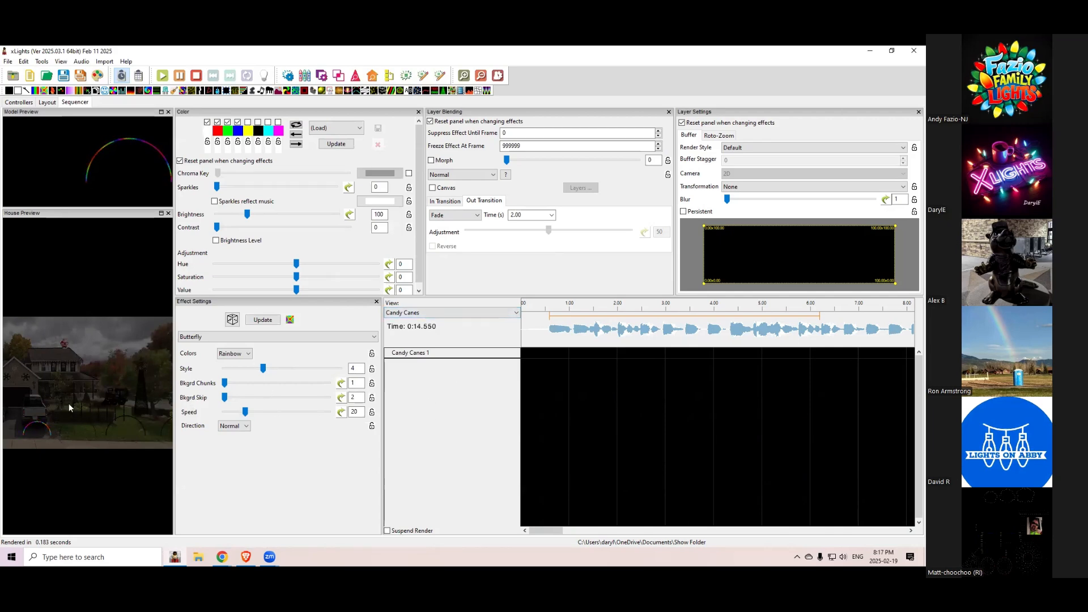
{"action": "left_click", "coordinate": [404, 352]}
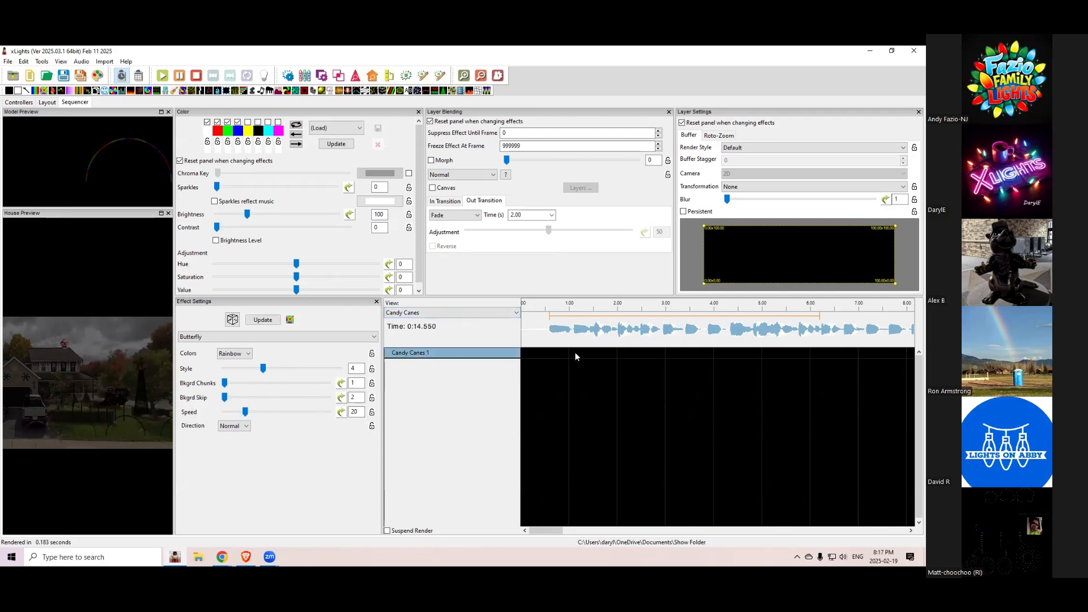
Reopen the display elements and create another view named Yard Props.
{"action": "left_click", "coordinate": [433, 317]}
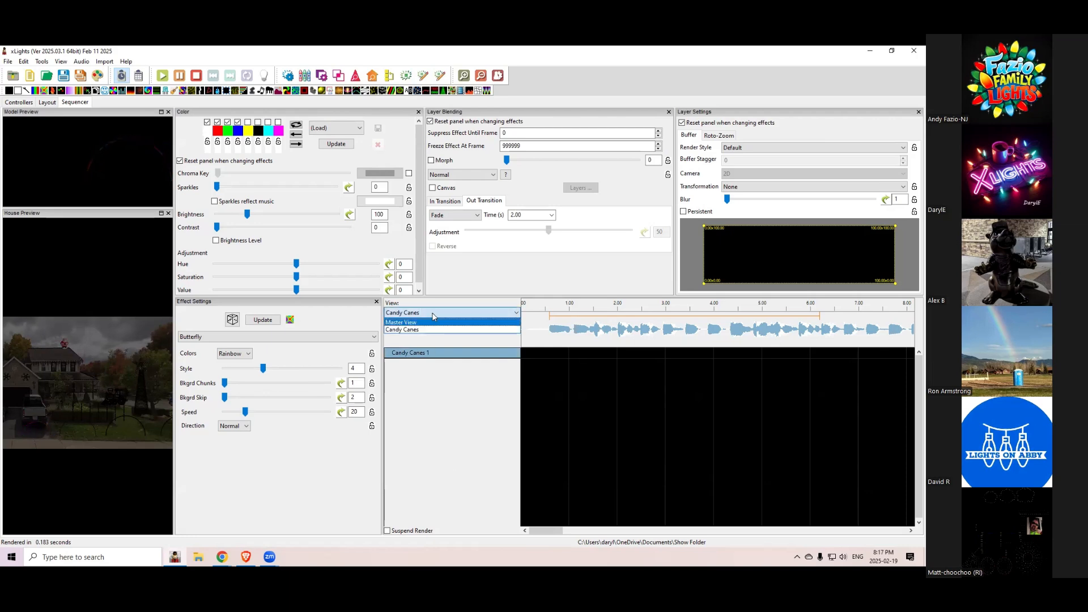
{"action": "left_click", "coordinate": [433, 353]}
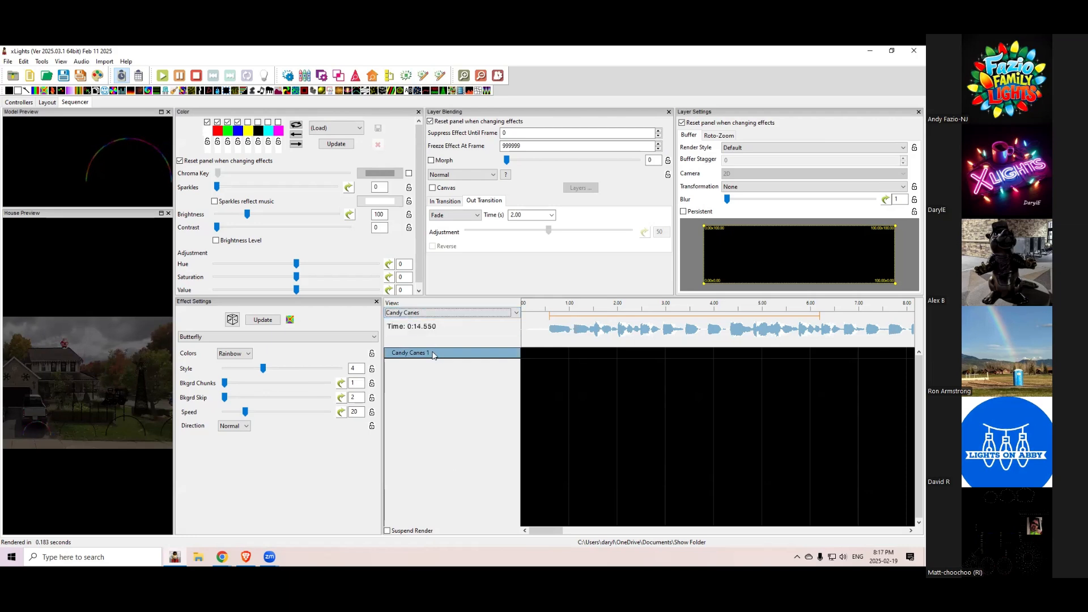
{"action": "right_click", "coordinate": [434, 353]}
{"action": "left_click", "coordinate": [482, 496]}
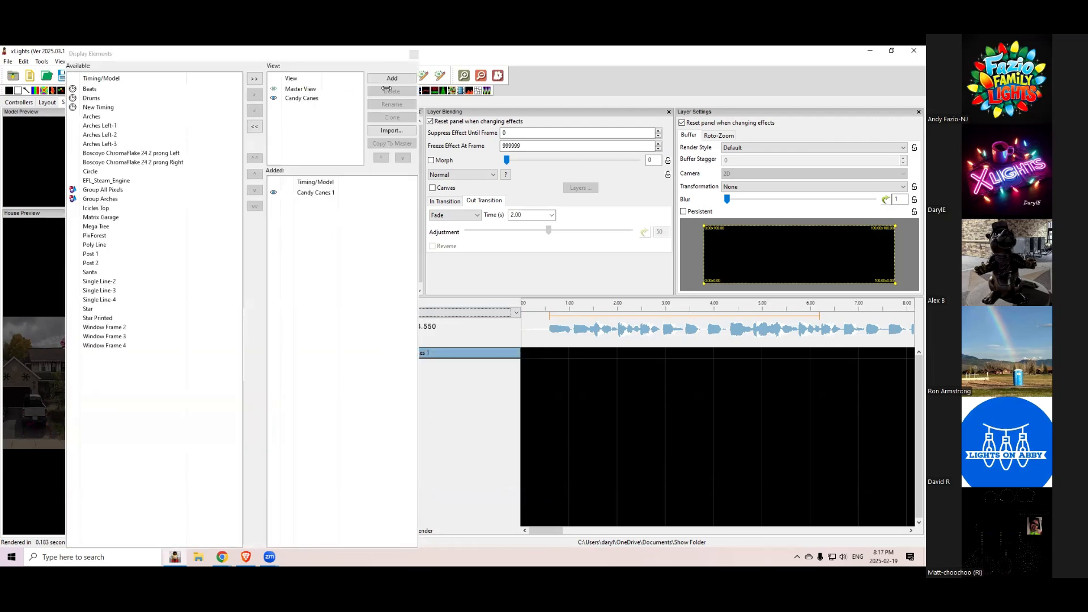
{"action": "left_click", "coordinate": [391, 78]}
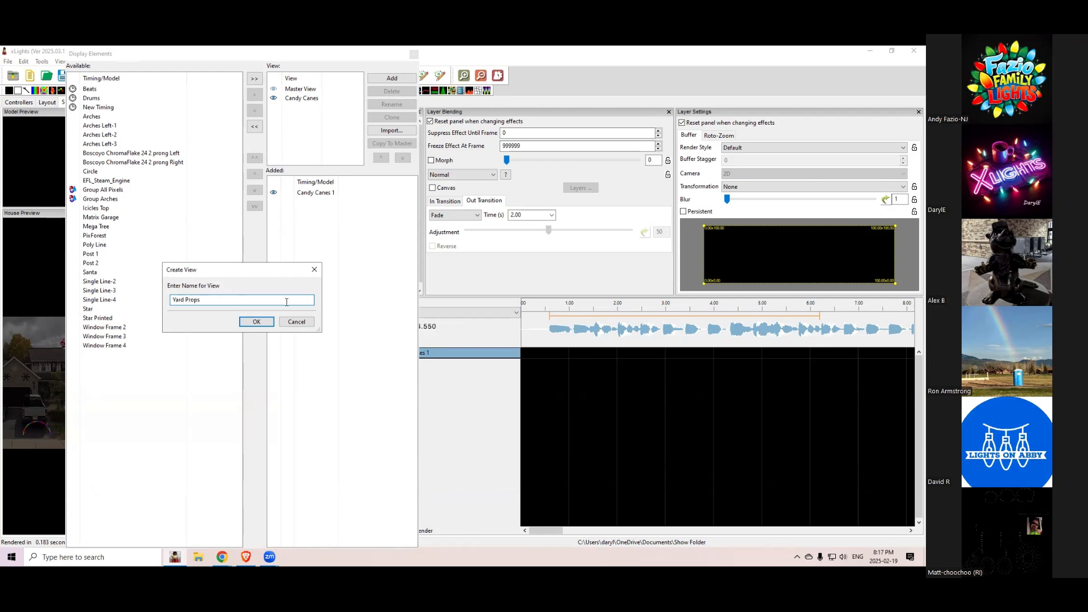
{"action": "left_click", "coordinate": [256, 321]}
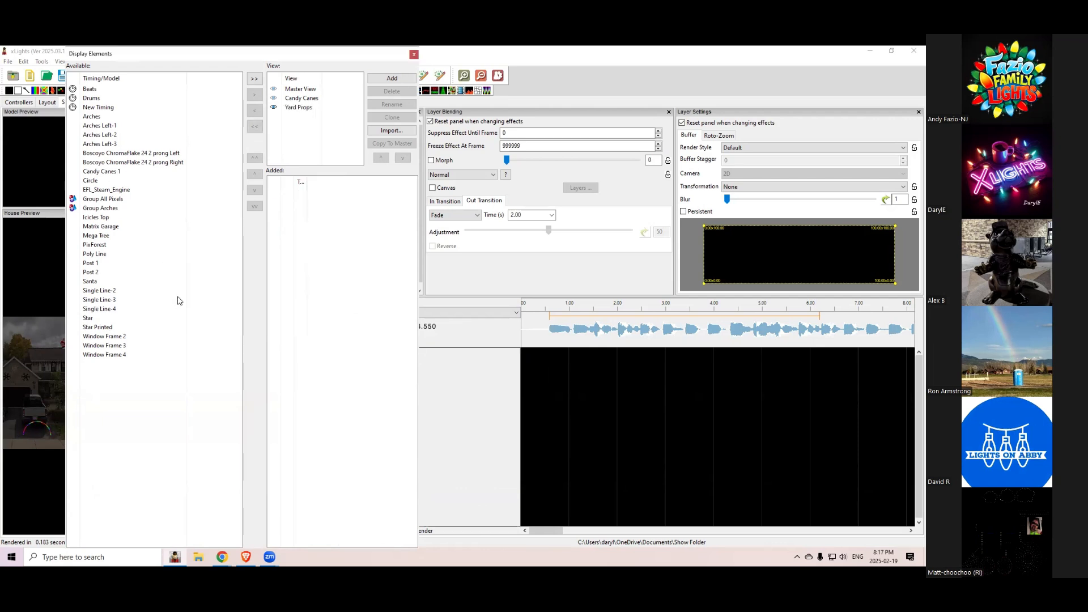
Add EFL_Steam_Engine, Arches, Arches Left-1, Arches Left-2 and Arches Left-3 to the Yard Props view.
{"action": "double_click", "coordinate": [106, 189]}
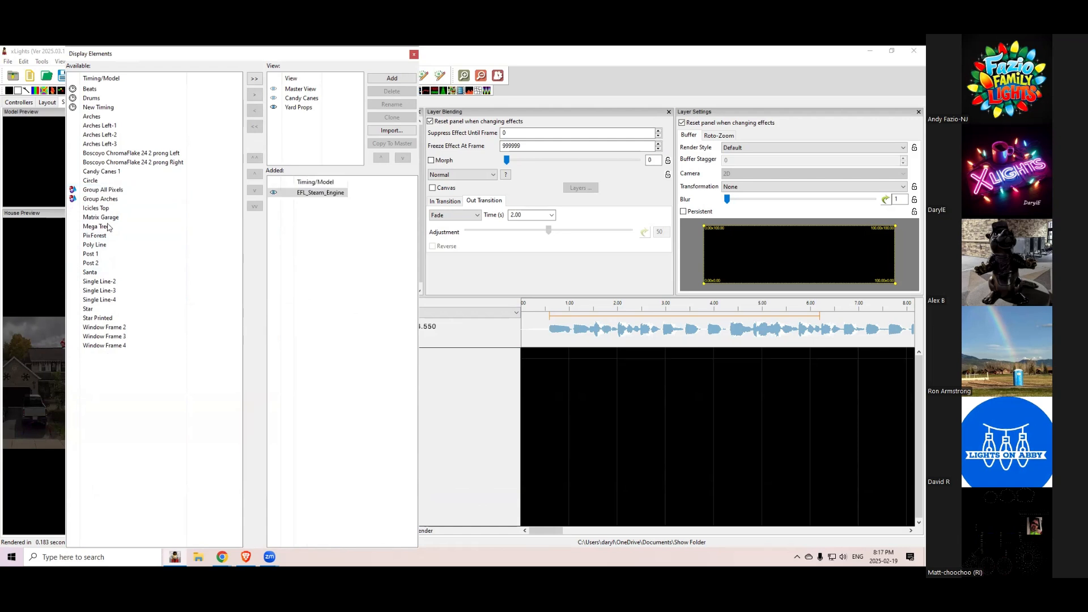
{"action": "double_click", "coordinate": [96, 117]}
{"action": "double_click", "coordinate": [97, 119]}
{"action": "double_click", "coordinate": [96, 118]}
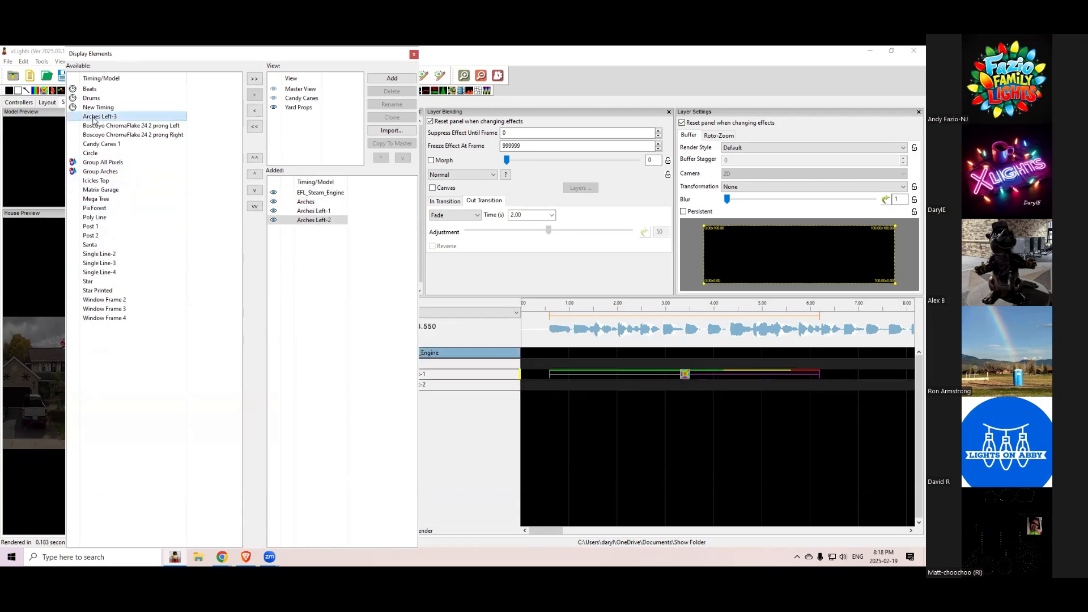
{"action": "double_click", "coordinate": [96, 117]}
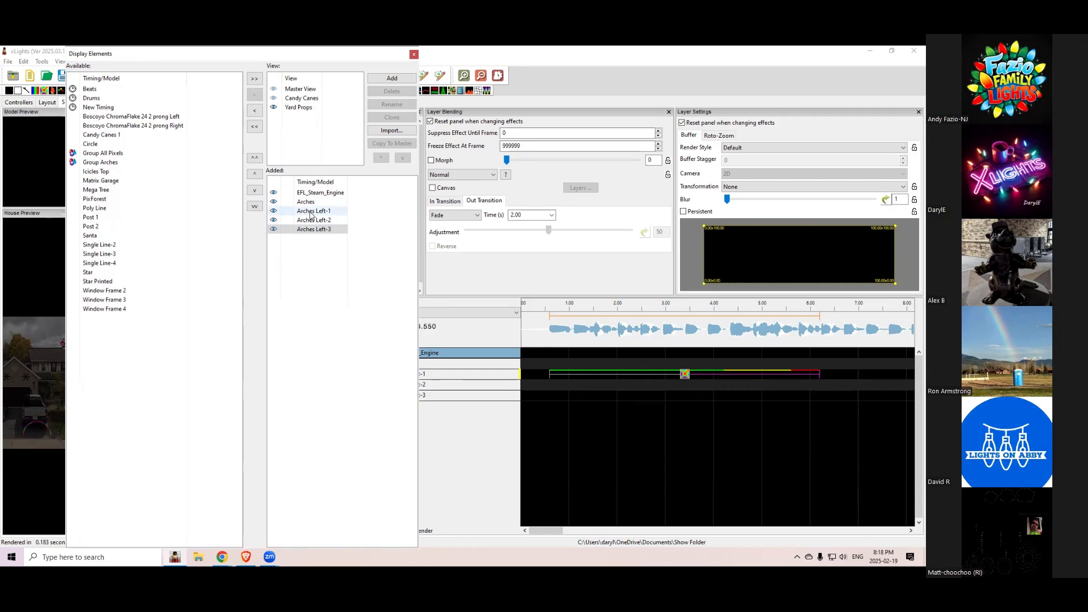
Sort the models in the Yard Props view by name and close the display elements.
{"action": "right_click", "coordinate": [306, 212]}
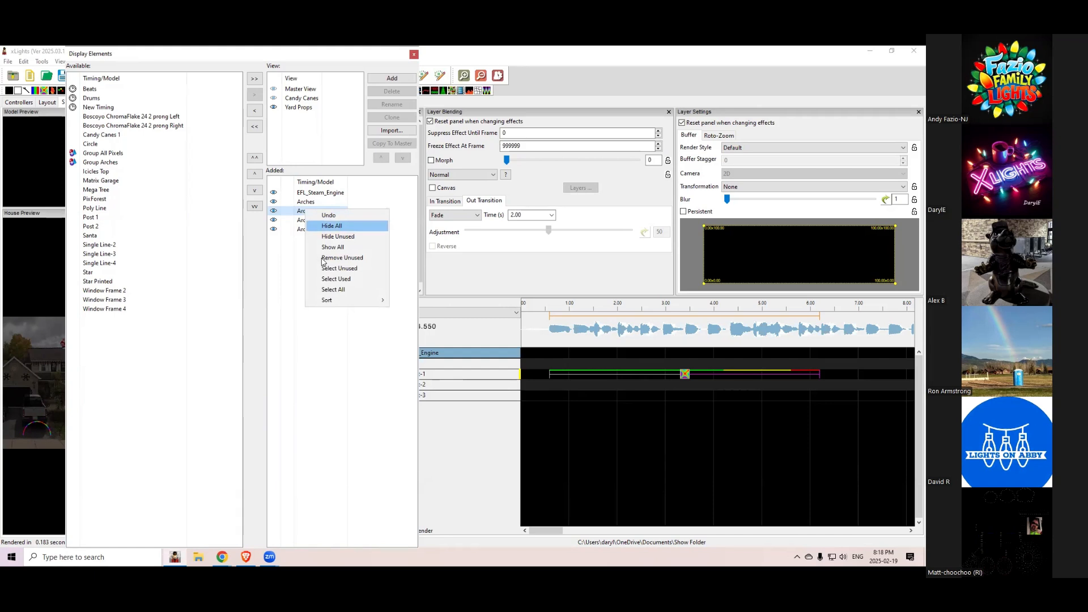
{"action": "mouse_move", "coordinate": [333, 305]}
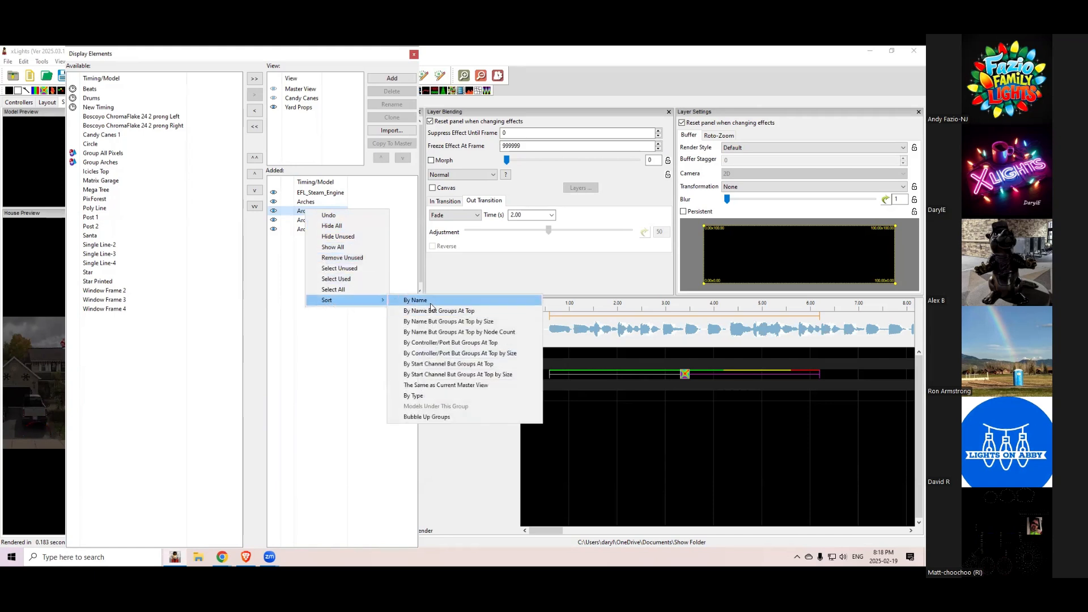
{"action": "left_click", "coordinate": [431, 305]}
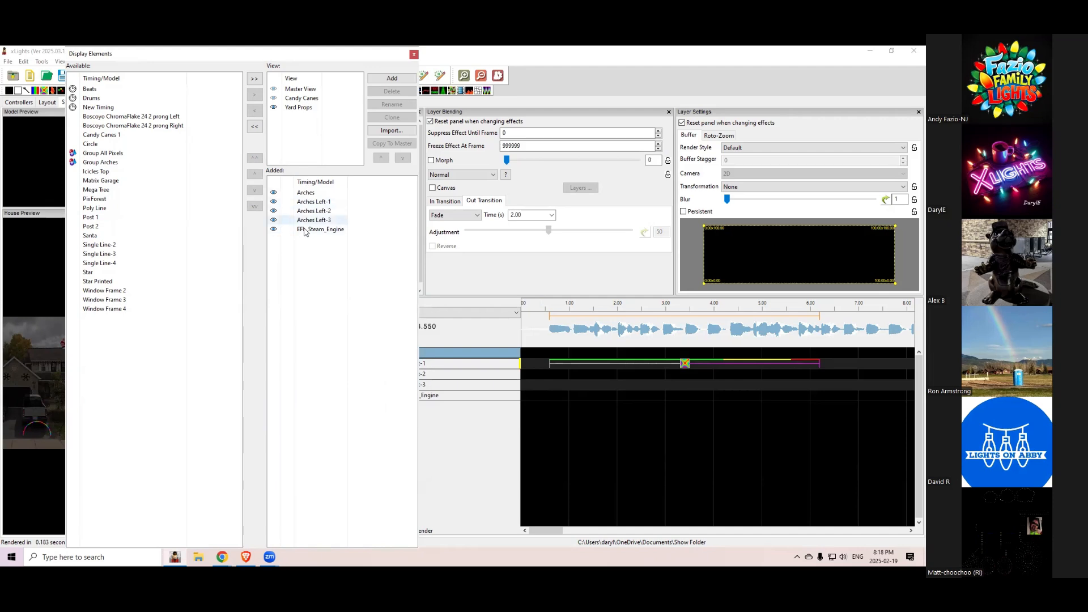
{"action": "left_click", "coordinate": [414, 54]}
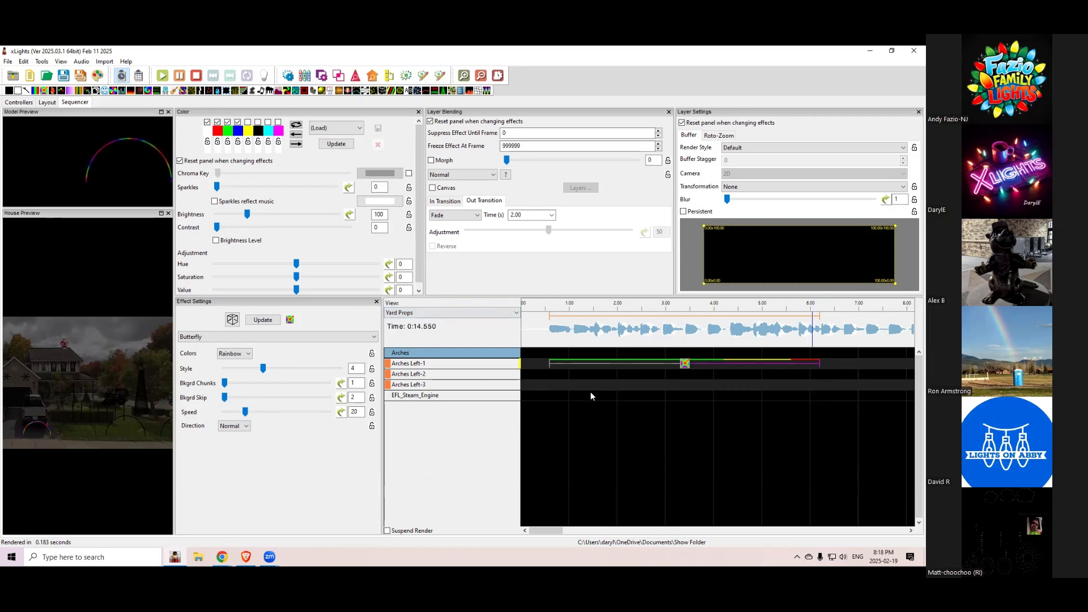
Compare the views by switching the sequencer to Master View and back to Yard Props.
{"action": "left_click", "coordinate": [460, 315]}
{"action": "left_click", "coordinate": [435, 323]}
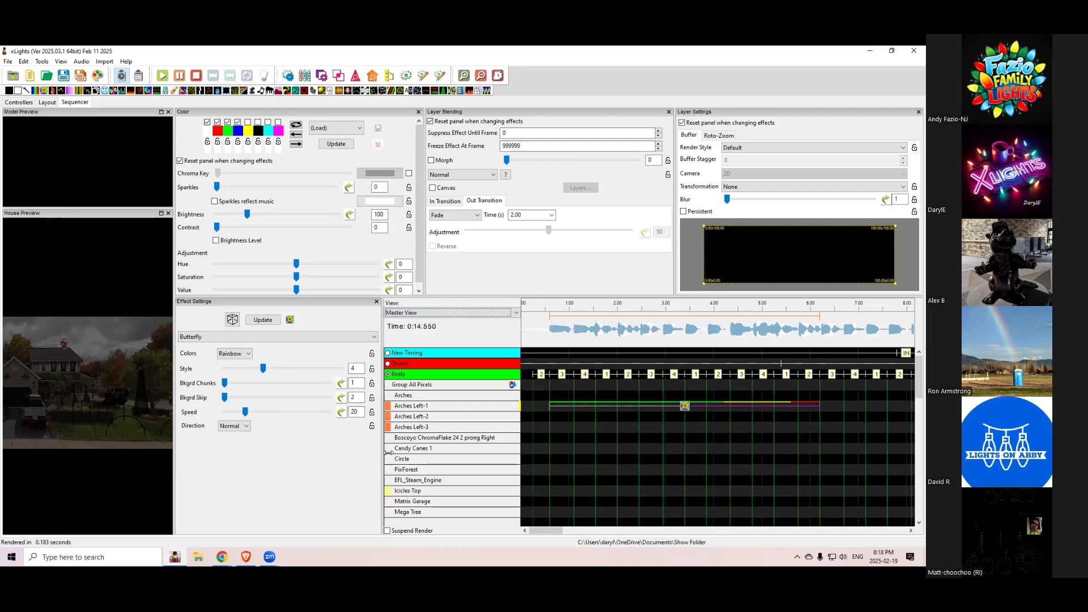
{"action": "left_click", "coordinate": [411, 313]}
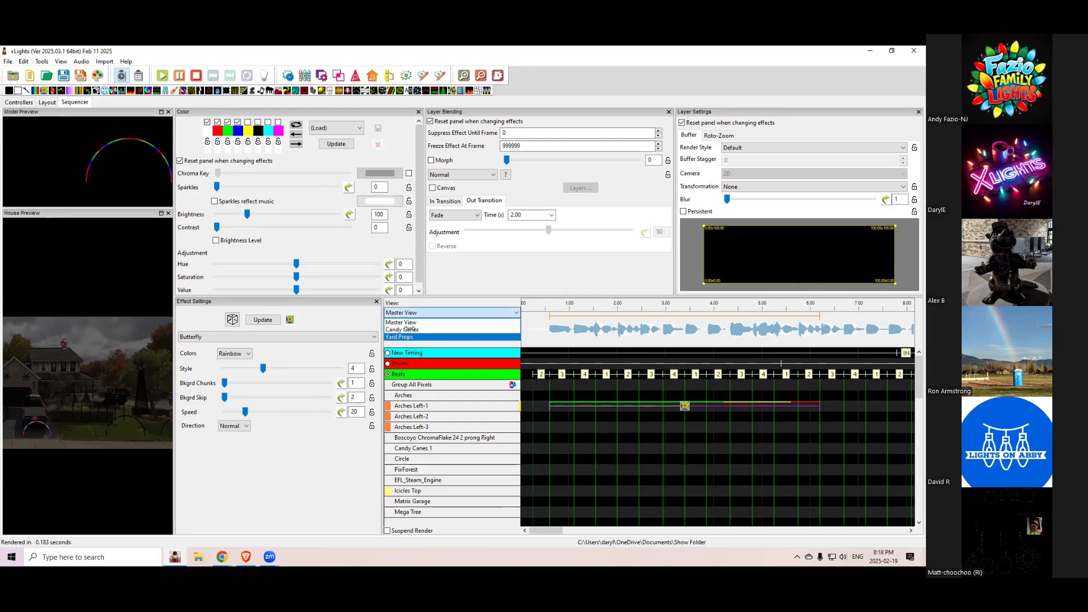
{"action": "left_click", "coordinate": [410, 336]}
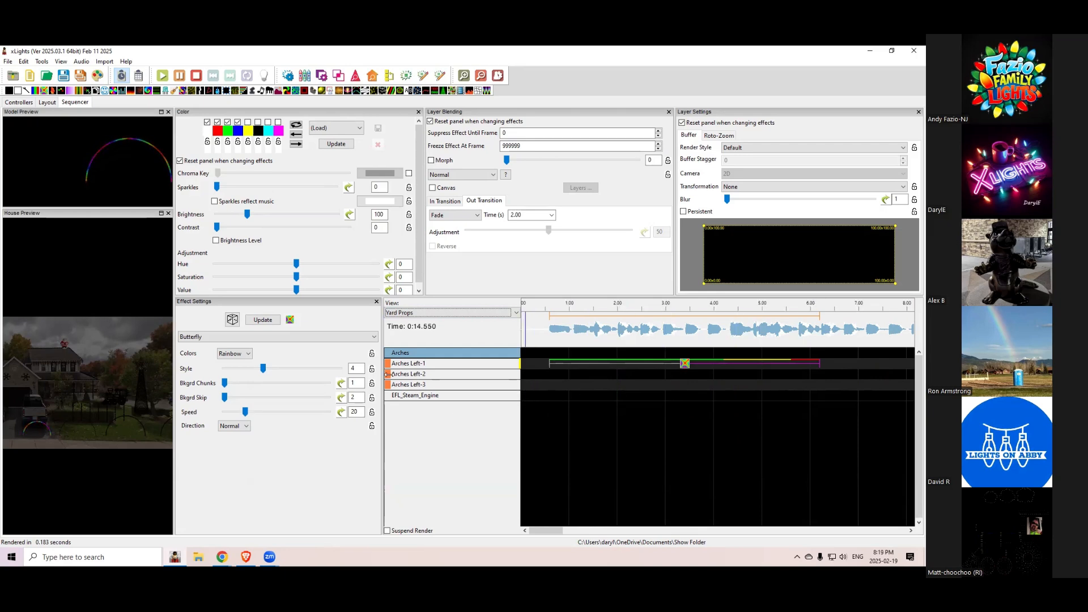
Insert a layer below Arches Left-1 and expand the model to show both its second layer and its strand.
{"action": "right_click", "coordinate": [453, 388]}
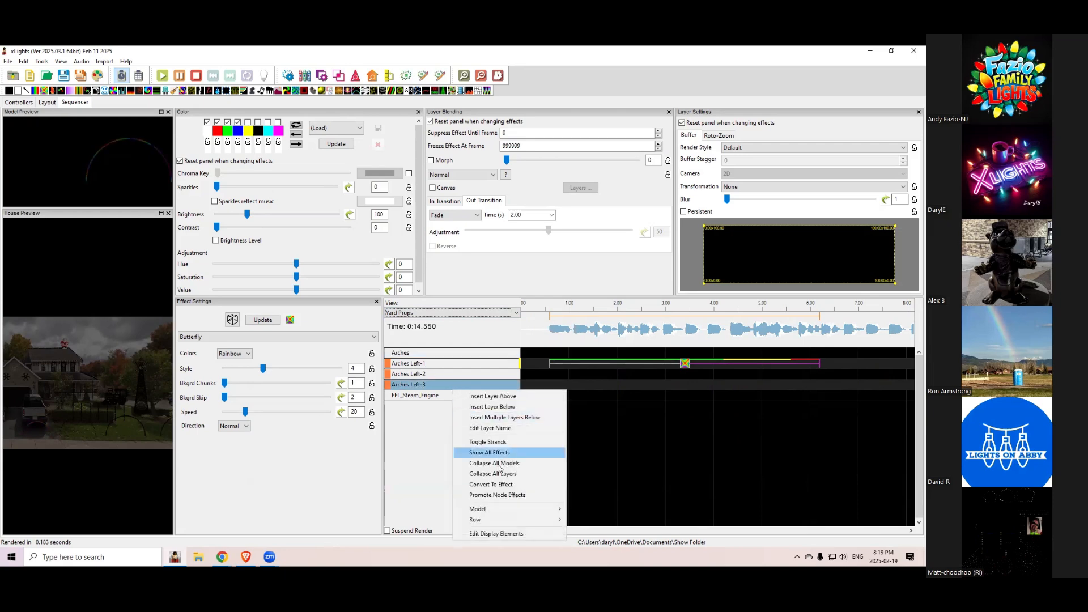
{"action": "left_click", "coordinate": [424, 366]}
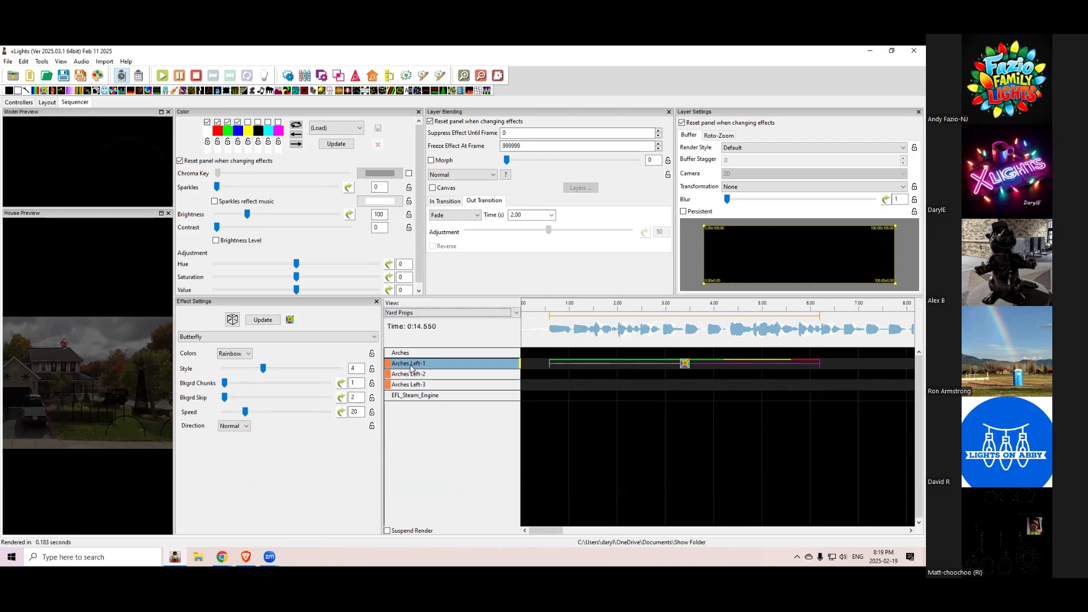
{"action": "right_click", "coordinate": [412, 367]}
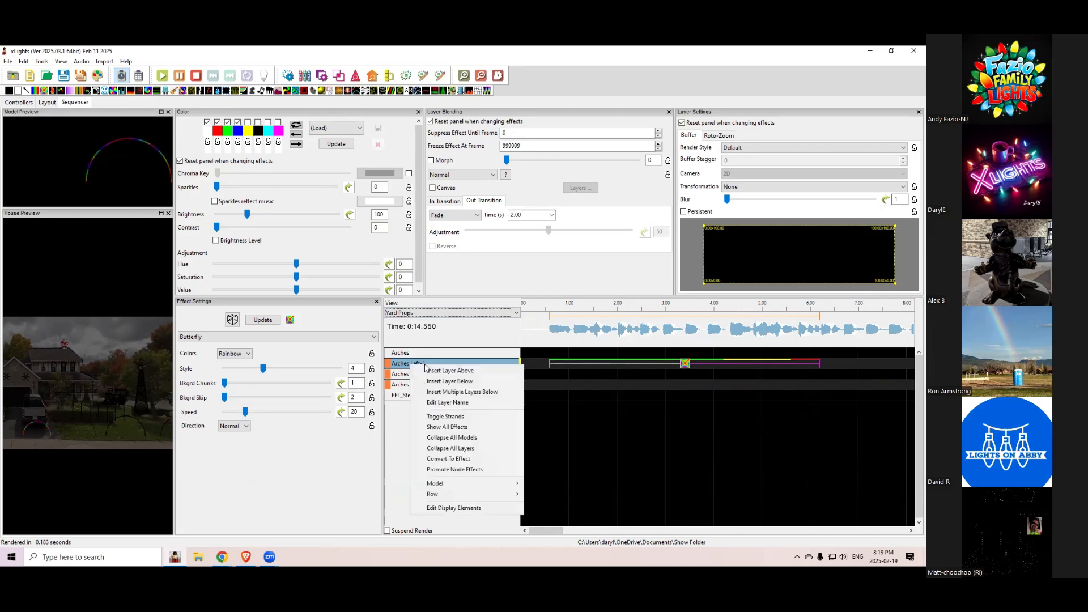
{"action": "left_click", "coordinate": [459, 382]}
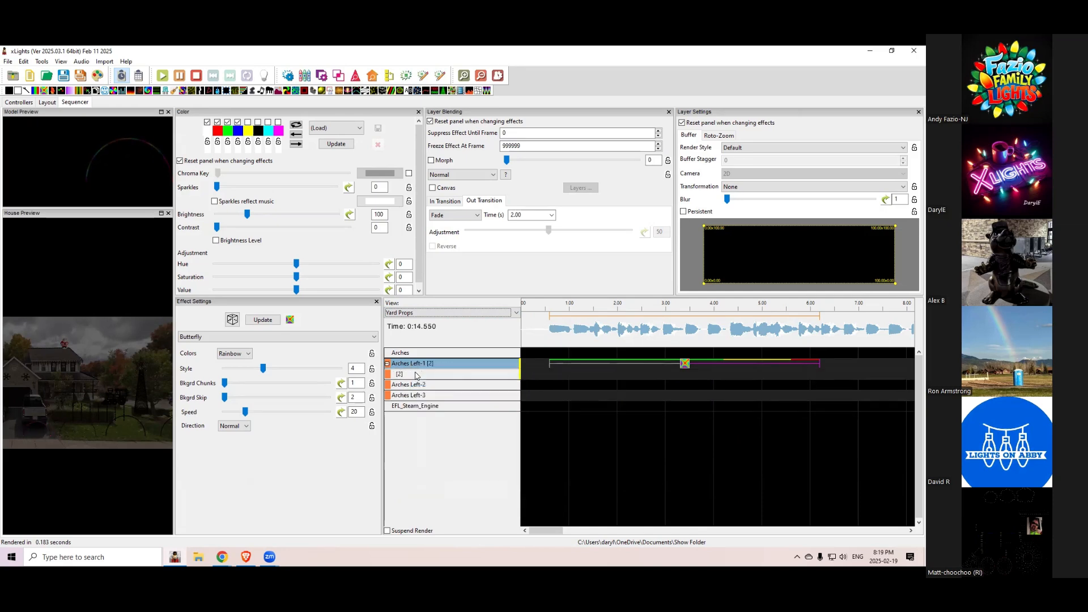
{"action": "left_click", "coordinate": [388, 364]}
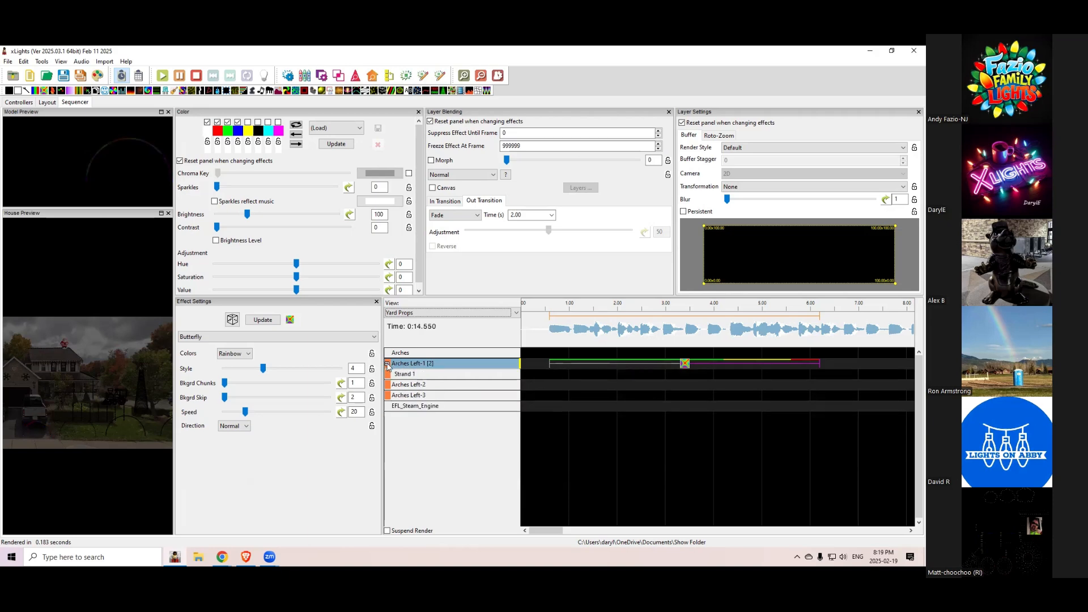
{"action": "left_click", "coordinate": [388, 364]}
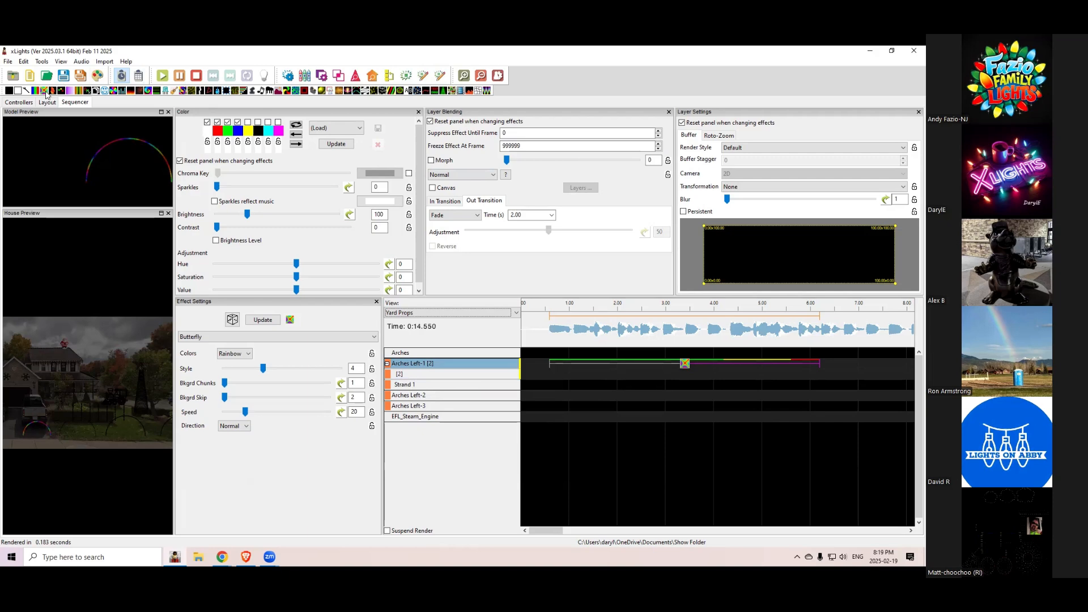
Place a Color Wash effect on the second layer of Arches Left-1 from 0.6 to 5.15 seconds, and set the Butterfly effect's layer blending to Average.
{"action": "left_click_drag", "start_coordinate": [71, 90], "coordinate": [770, 378]}
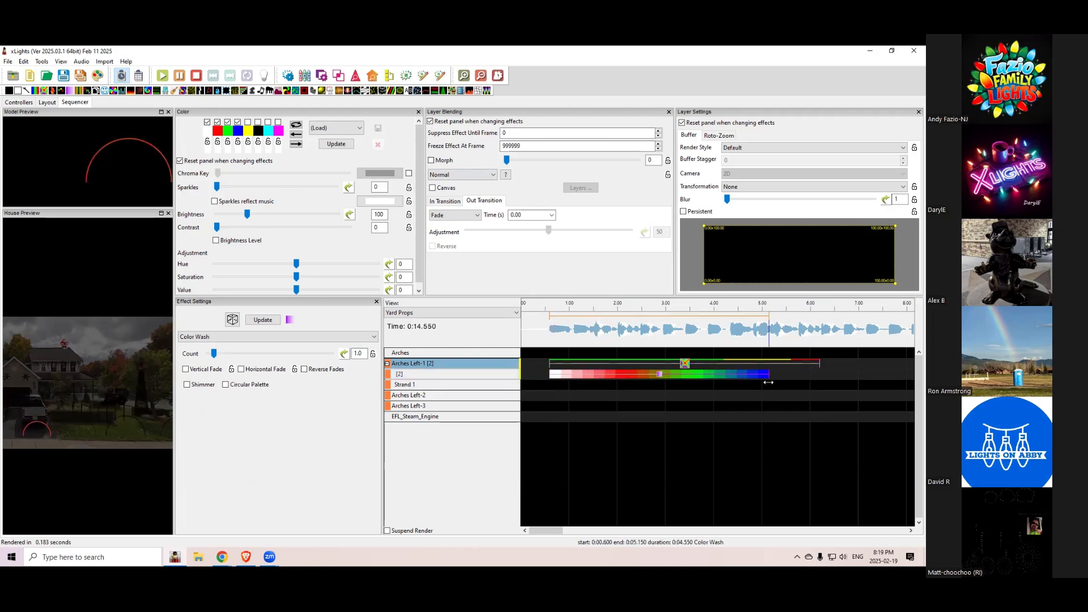
{"action": "left_click", "coordinate": [685, 363]}
{"action": "left_click", "coordinate": [451, 180]}
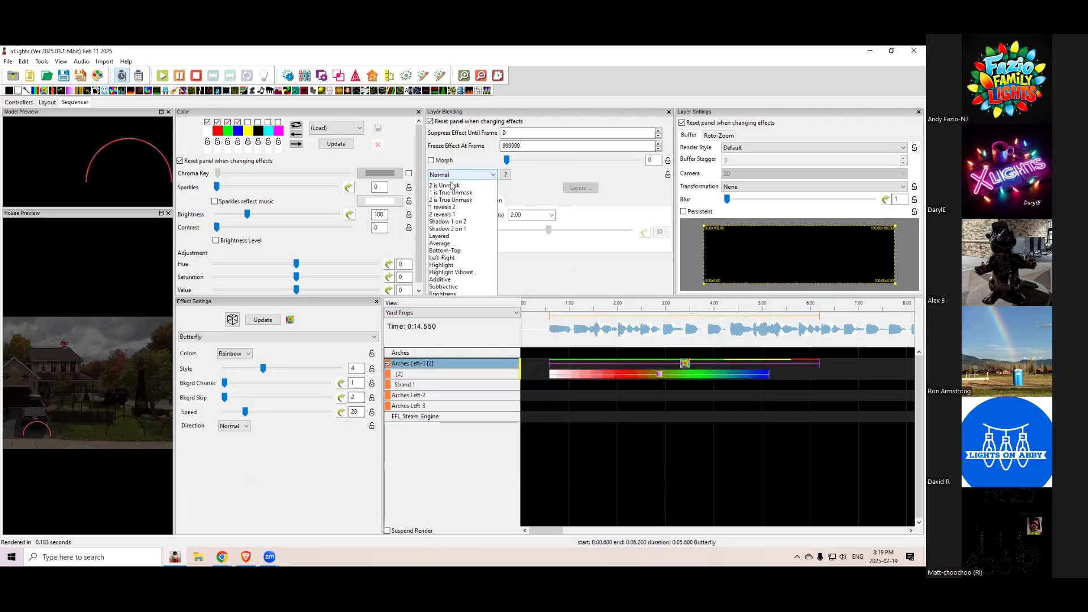
{"action": "left_click", "coordinate": [463, 291]}
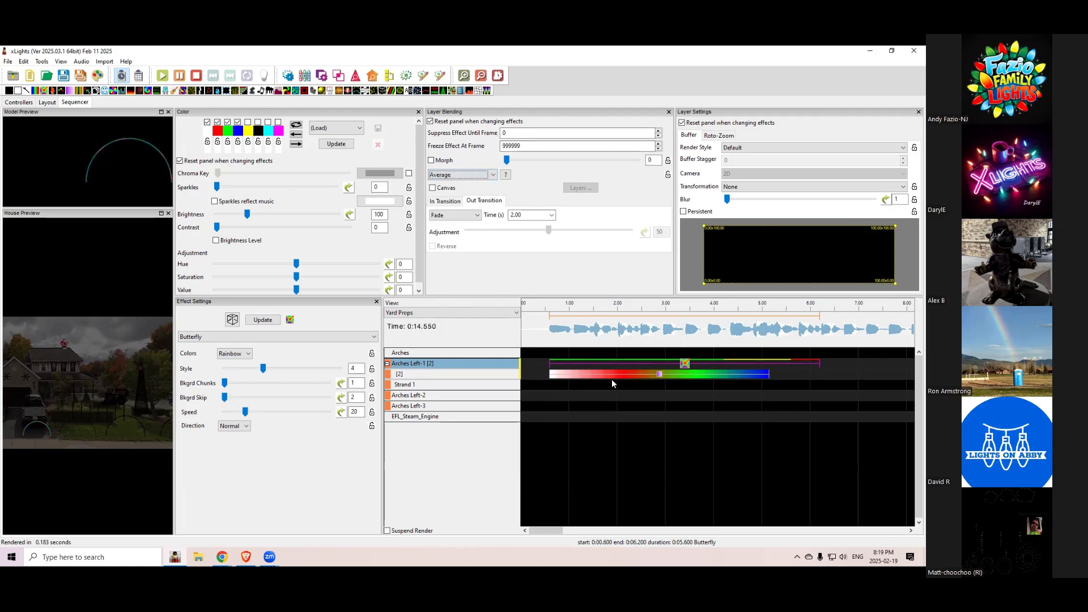
{"action": "left_click", "coordinate": [618, 343]}
{"action": "left_click", "coordinate": [595, 365]}
Collapse the second layer and strand rows of Arches Left-1.
{"action": "right_click", "coordinate": [458, 365]}
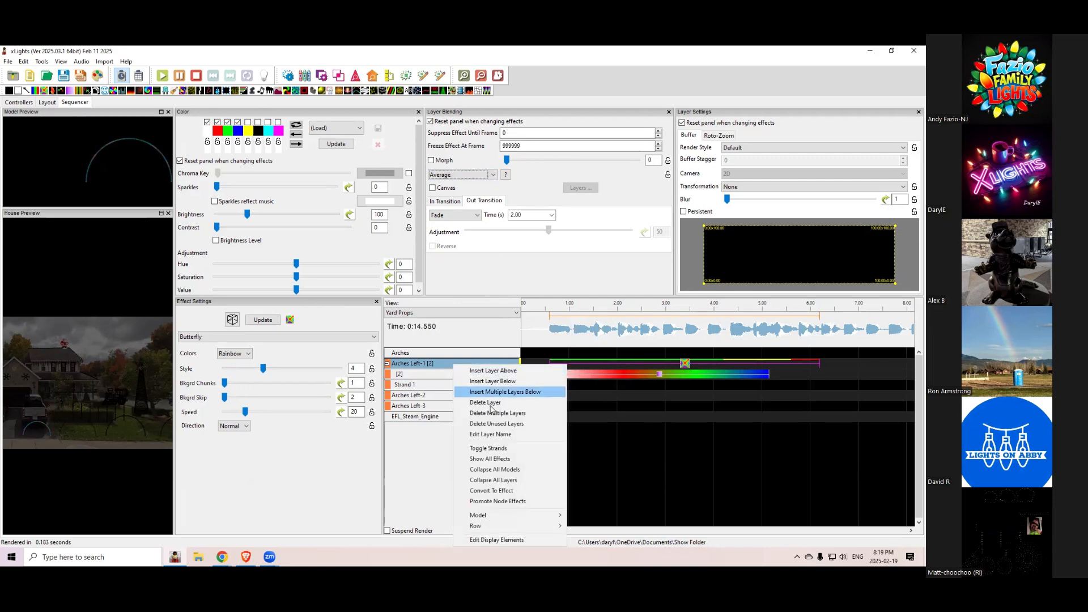
{"action": "left_click", "coordinate": [387, 364]}
{"action": "left_click", "coordinate": [387, 364]}
{"action": "left_click", "coordinate": [387, 364]}
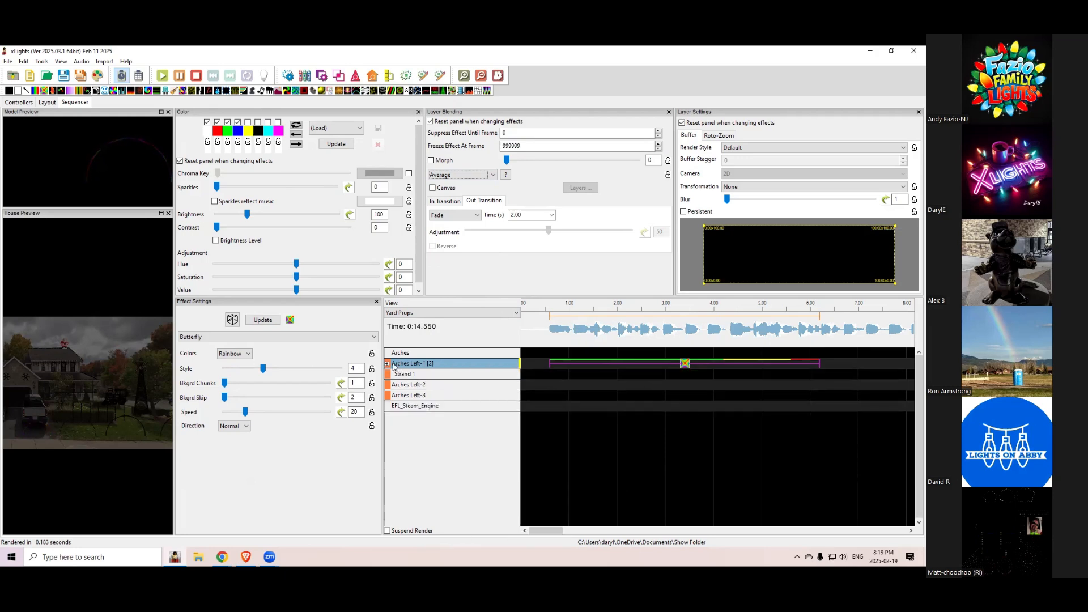
{"action": "double_click", "coordinate": [412, 364]}
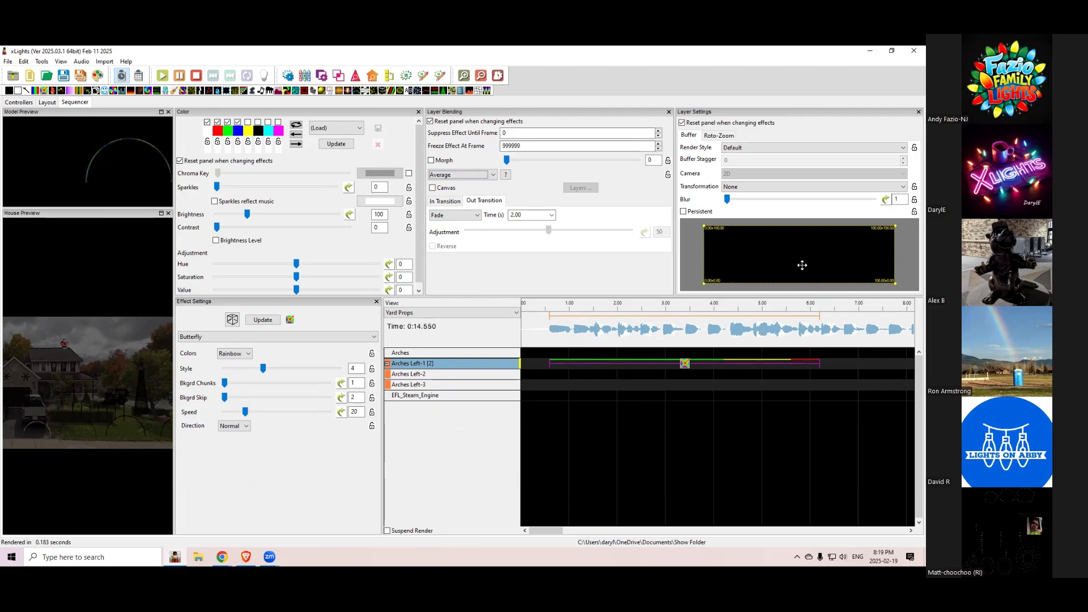
Narrow the effect settings area to give the sequencer grid more width.
{"action": "left_click", "coordinate": [700, 368]}
{"action": "left_click_drag", "start_coordinate": [382, 396], "coordinate": [320, 396]}
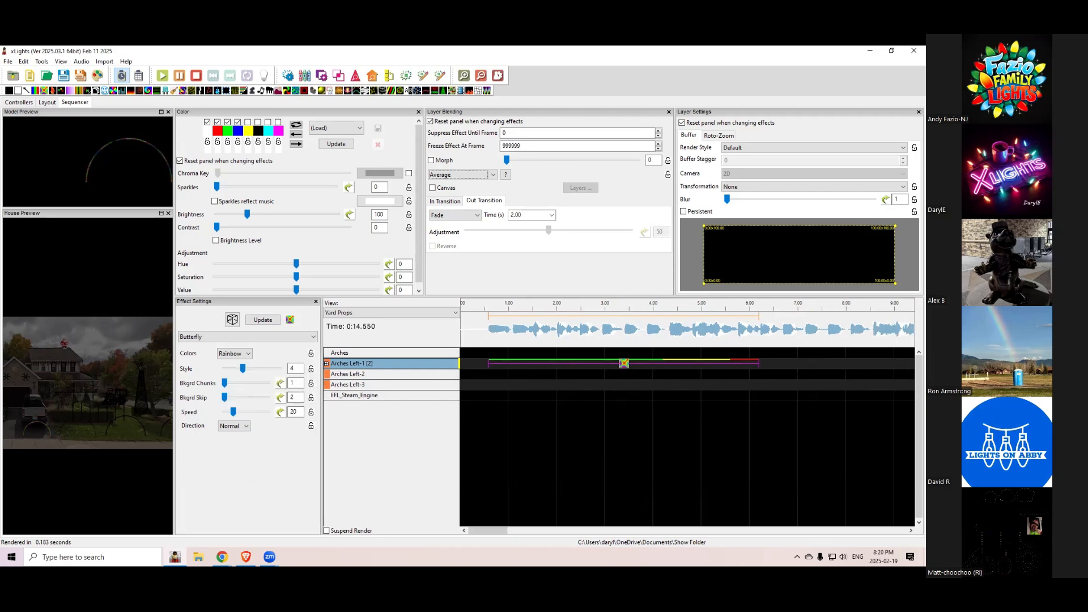
Shift the Butterfly effect on Arches Left-1 slightly so it runs from 0.65 to 6.25 seconds, and check the UI Recap slide.
{"action": "key", "text": "alt+Tab"}
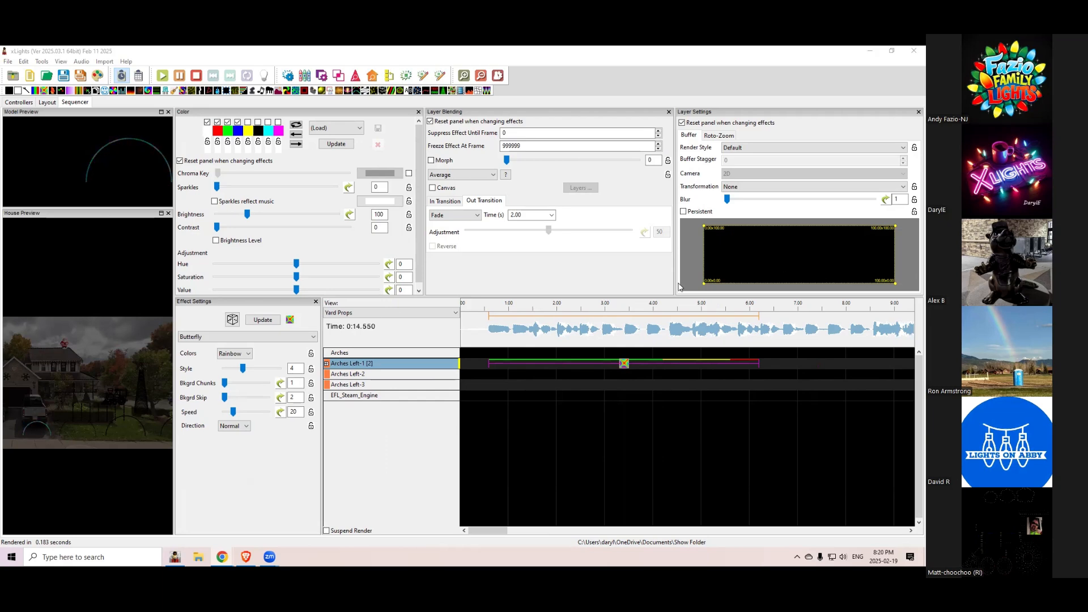
{"action": "left_click_drag", "start_coordinate": [624, 363], "coordinate": [627, 366]}
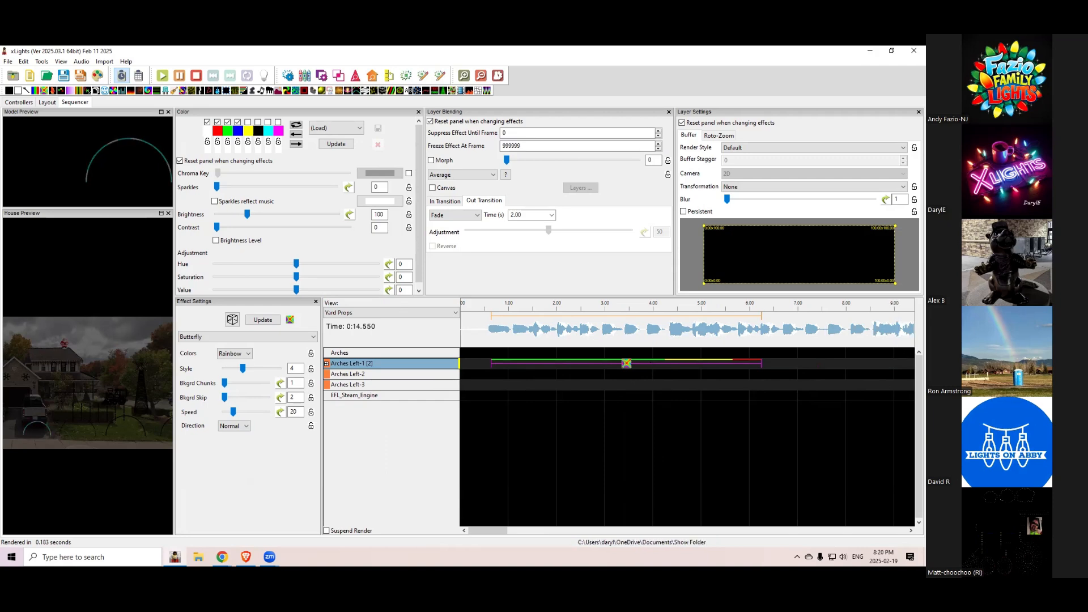
{"action": "key", "text": "alt+Tab"}
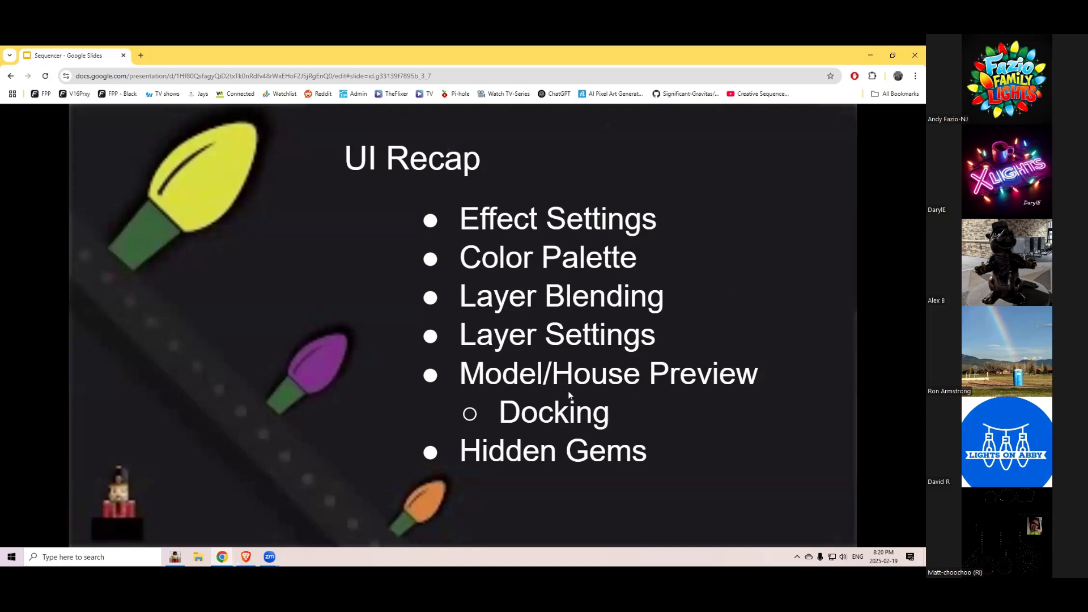
{"action": "key", "text": "alt+Tab"}
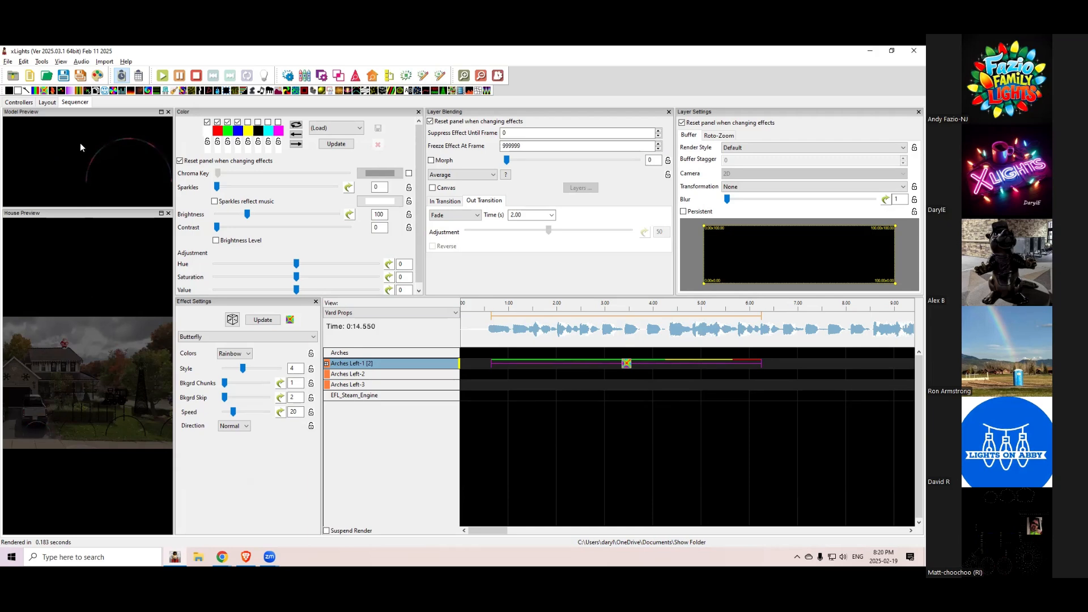
Move the Butterfly effect onto the Arches model to preview it there, and return it to Arches Left-1.
{"action": "right_click", "coordinate": [97, 149]}
{"action": "left_click", "coordinate": [120, 160]}
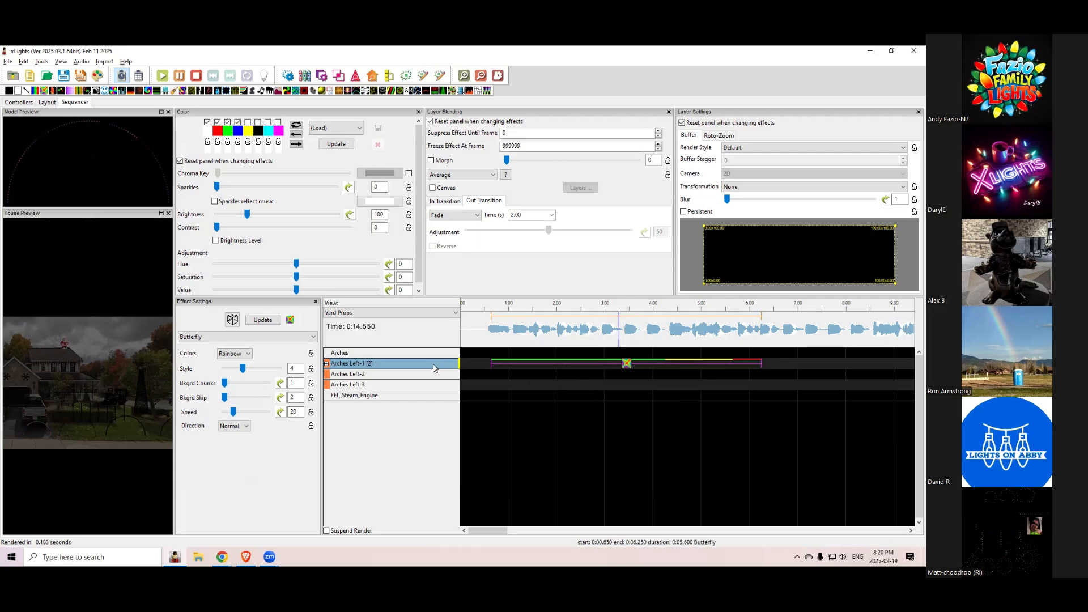
{"action": "left_click", "coordinate": [360, 352]}
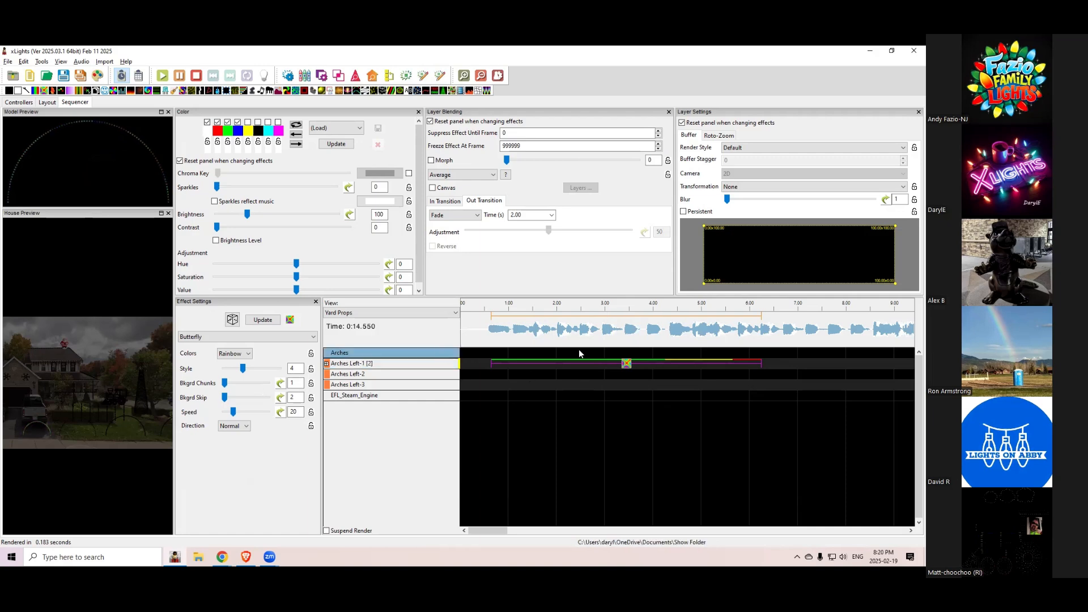
{"action": "left_click_drag", "start_coordinate": [600, 361], "coordinate": [602, 352]}
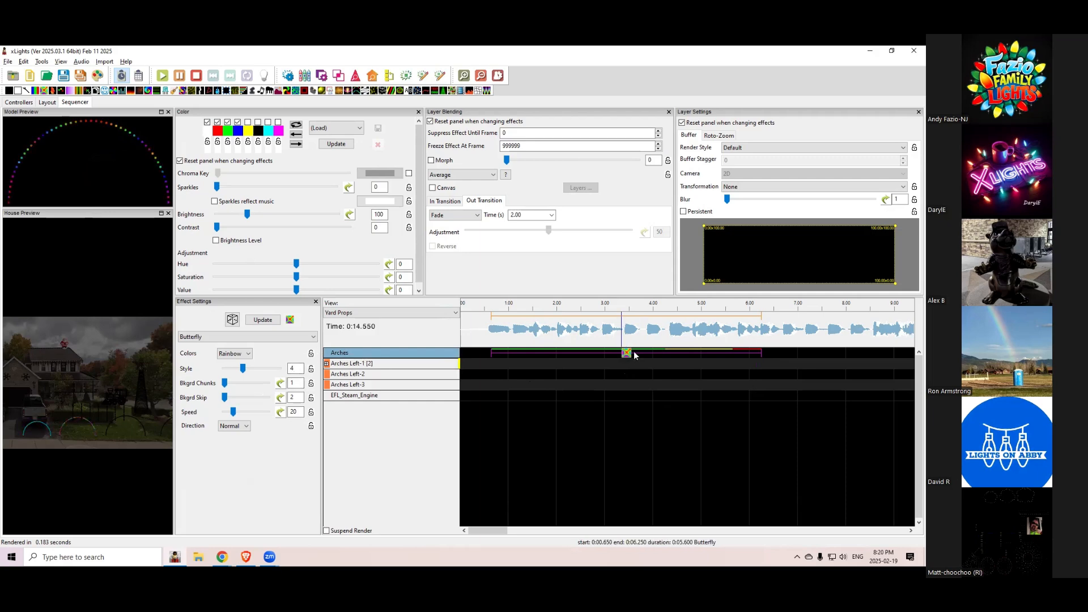
{"action": "left_click_drag", "start_coordinate": [626, 357], "coordinate": [627, 368]}
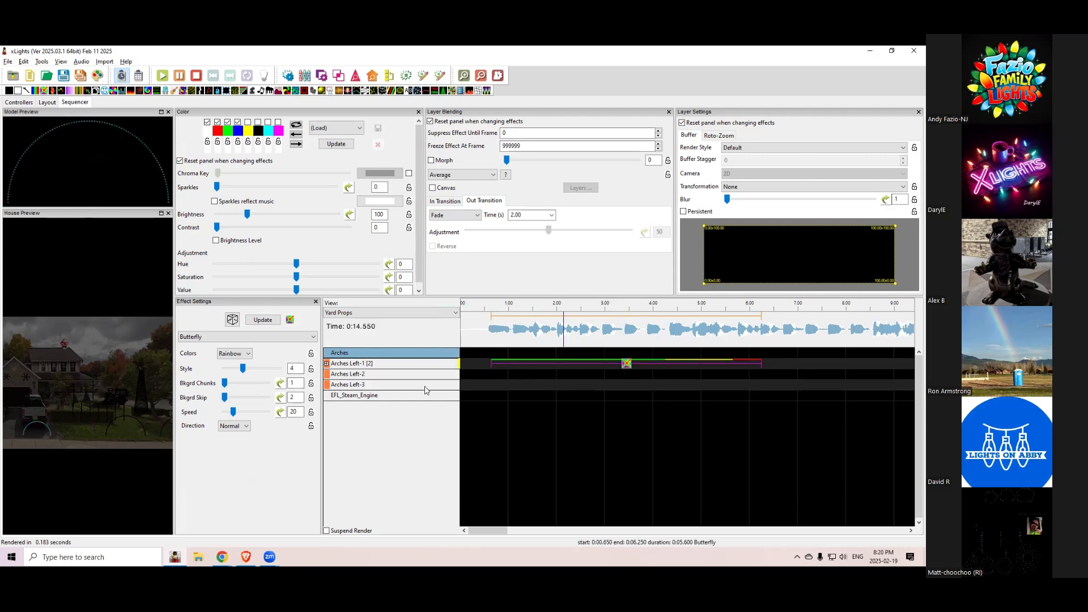
Select the four arch models, Arches through Arches Left-3, in the layout to examine them, and return to the sequencer.
{"action": "left_click", "coordinate": [47, 102]}
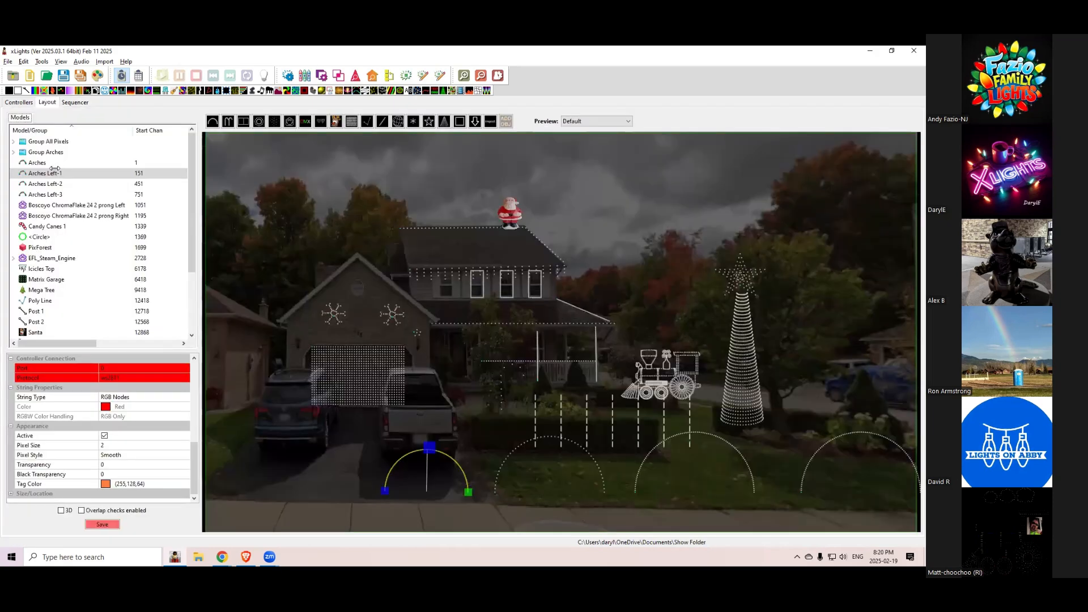
{"action": "left_click", "coordinate": [51, 164]}
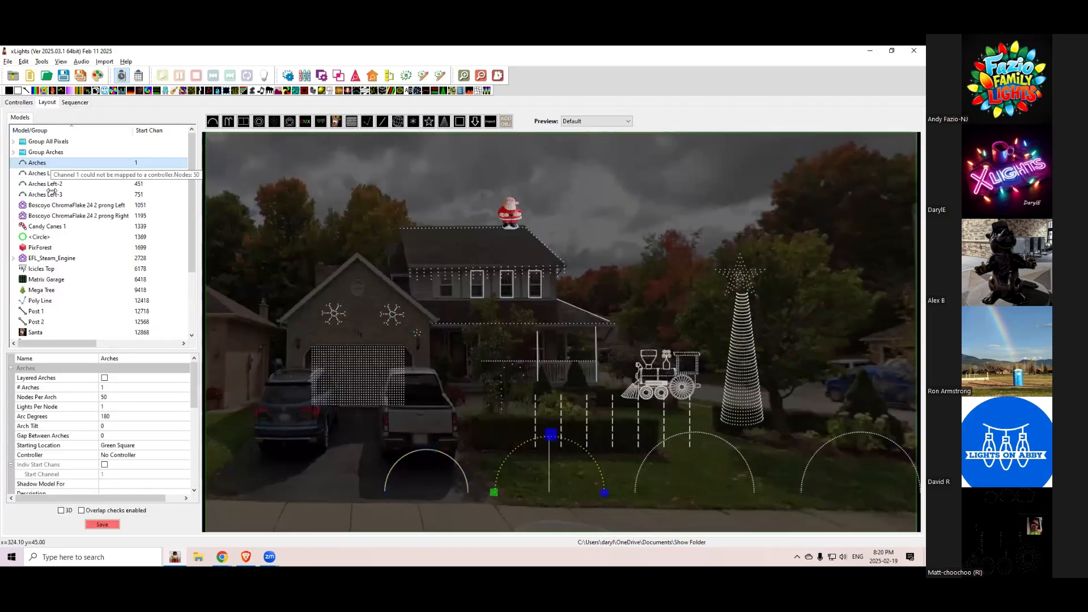
{"action": "left_click", "coordinate": [51, 192], "text": "shift"}
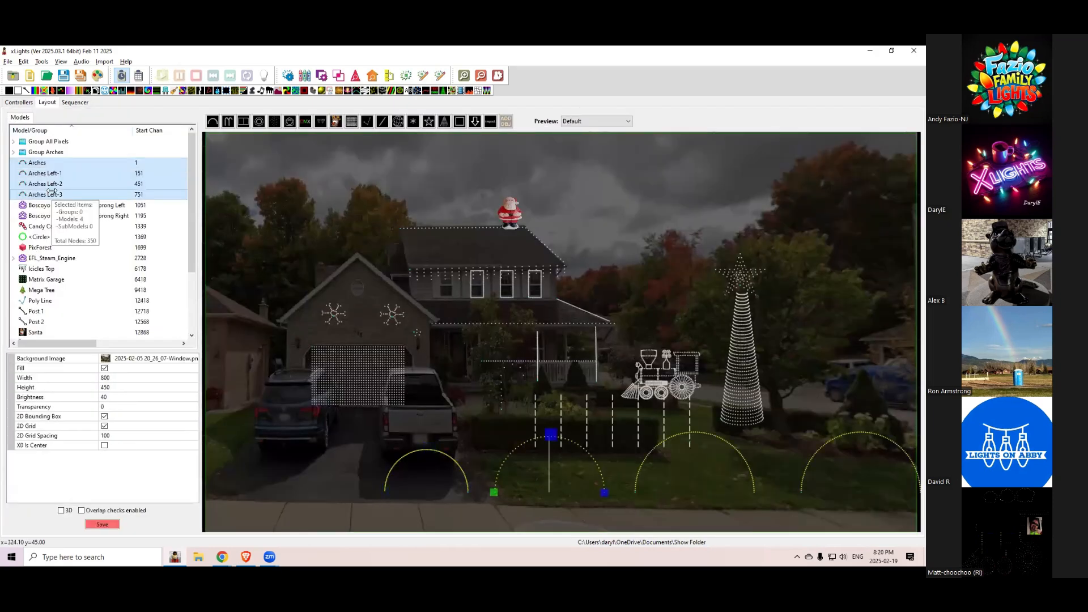
{"action": "left_click", "coordinate": [75, 103]}
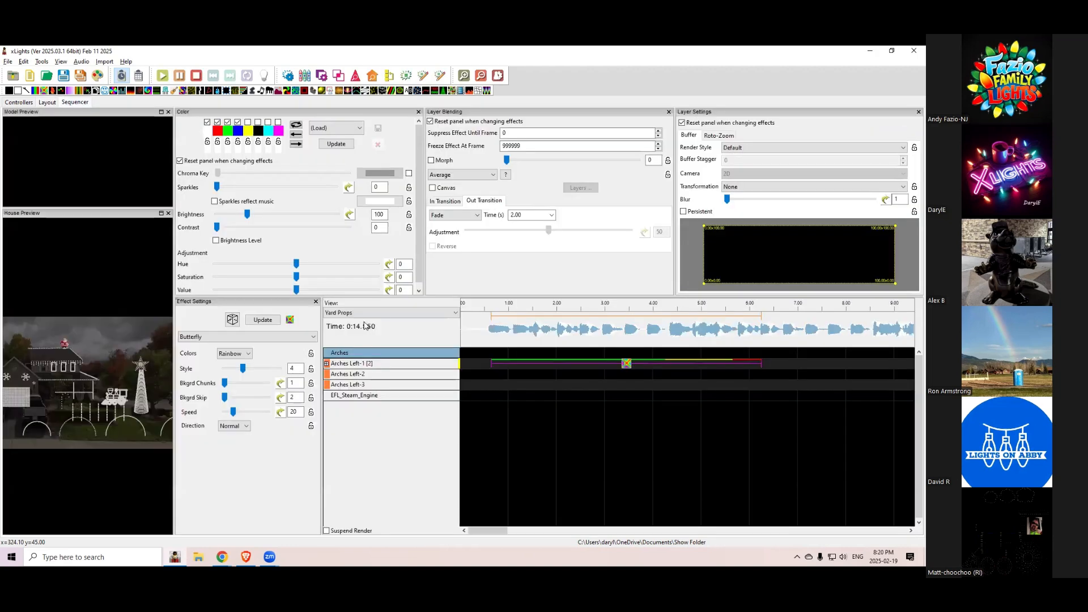
Add Group Arches to the Yard Props view after EFL_Steam_Engine.
{"action": "right_click", "coordinate": [347, 371]}
{"action": "left_click", "coordinate": [368, 359]}
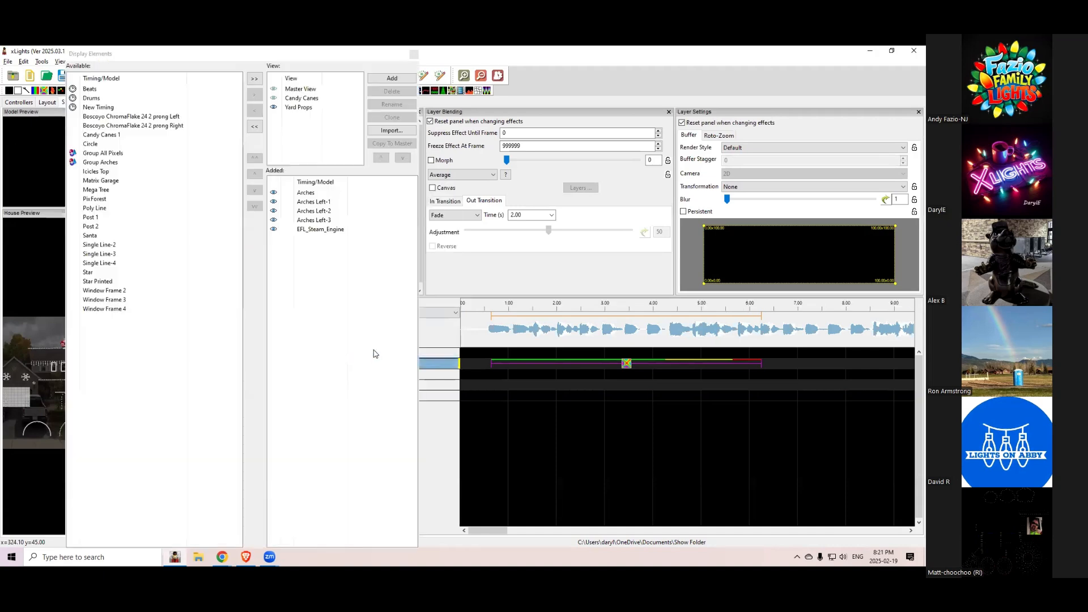
{"action": "left_click", "coordinate": [141, 162]}
{"action": "left_click_drag", "start_coordinate": [162, 185], "coordinate": [286, 228]}
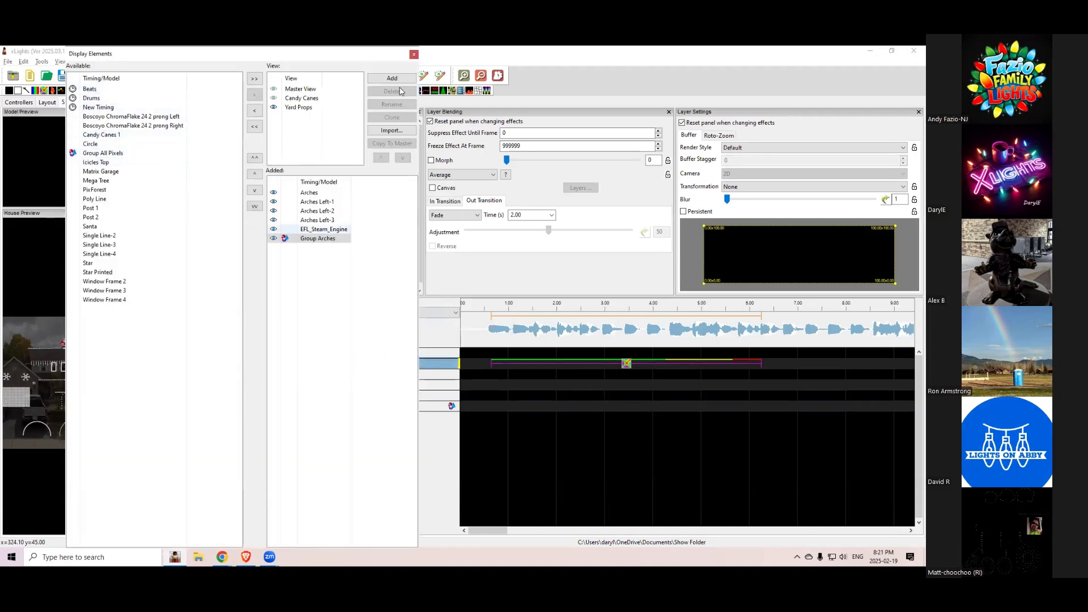
{"action": "left_click", "coordinate": [414, 54]}
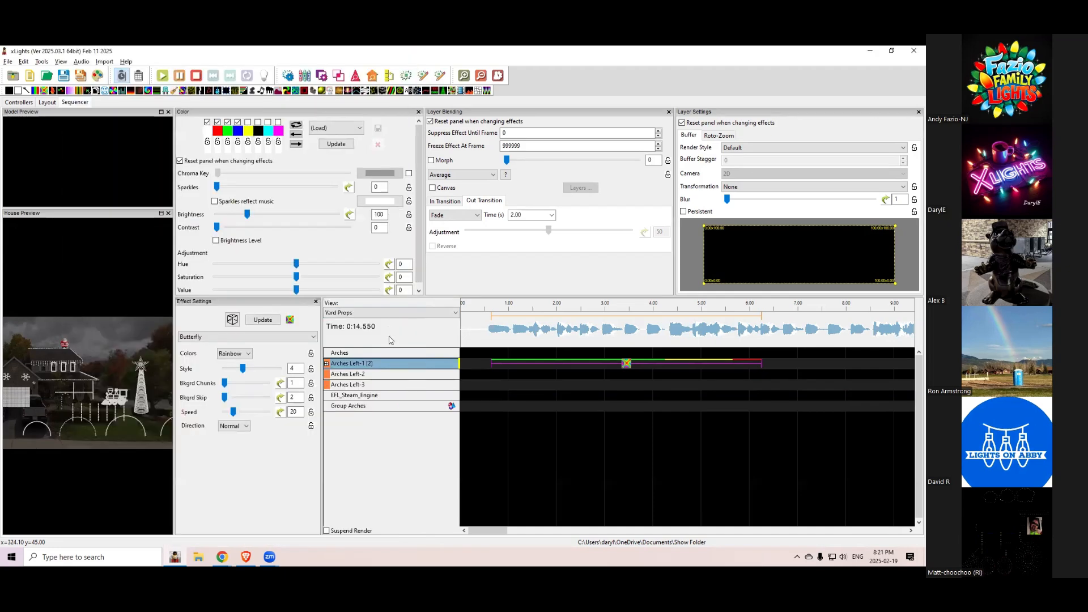
Move the Butterfly effect from Arches Left-1 to Group Arches at the same start time, and view the result in the House Preview.
{"action": "left_click", "coordinate": [624, 366]}
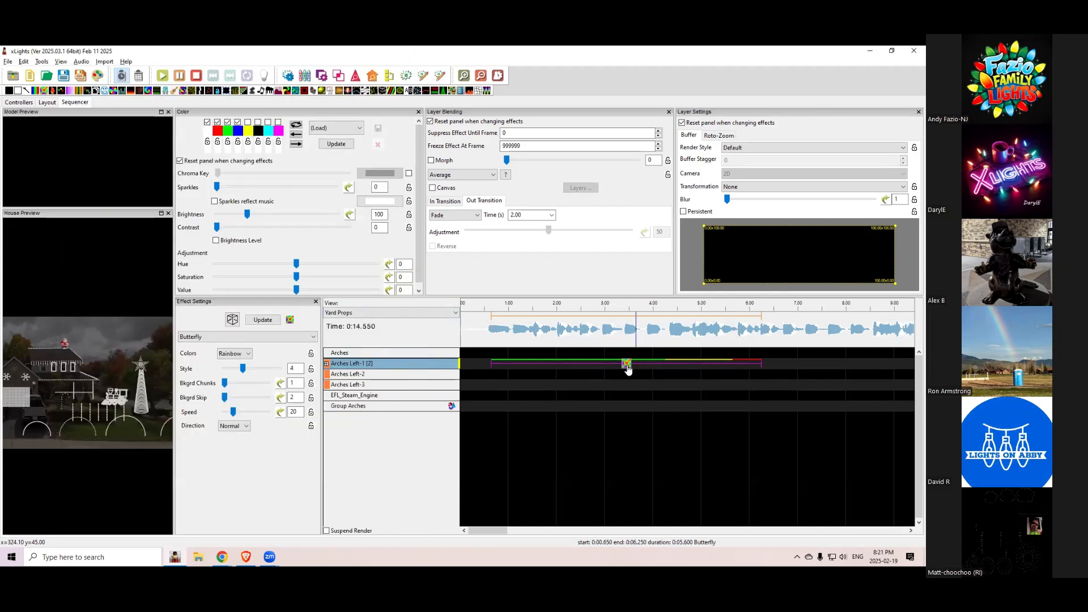
{"action": "left_click_drag", "start_coordinate": [623, 366], "coordinate": [624, 406]}
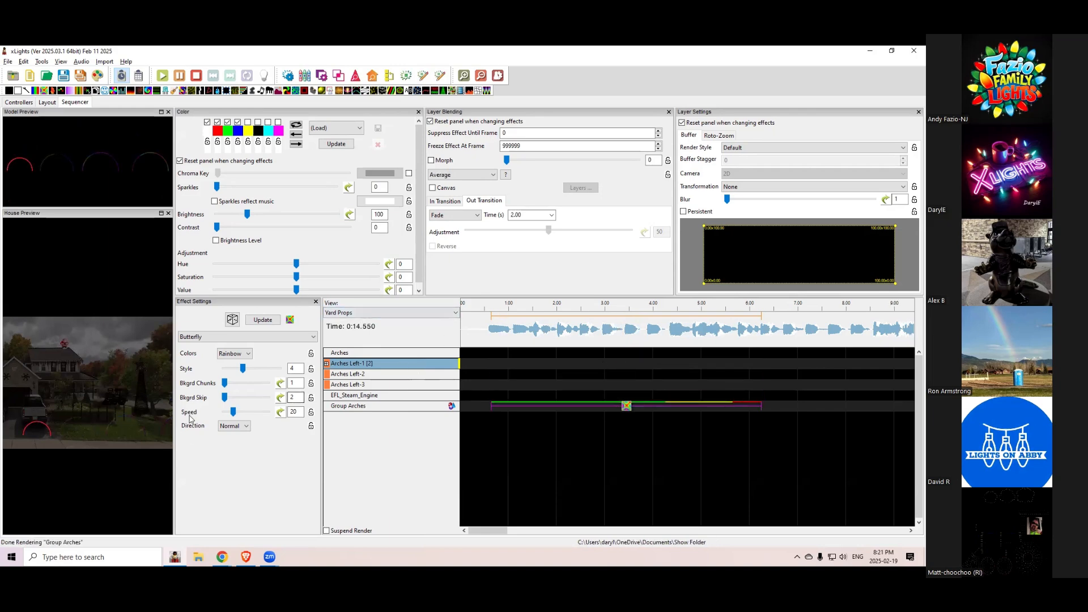
{"action": "scroll", "coordinate": [114, 431], "scroll_direction": "down", "scroll_amount": 1}
{"action": "scroll", "coordinate": [87, 440], "scroll_direction": "down", "scroll_amount": 1}
{"action": "left_click_drag", "start_coordinate": [84, 444], "coordinate": [80, 445]}
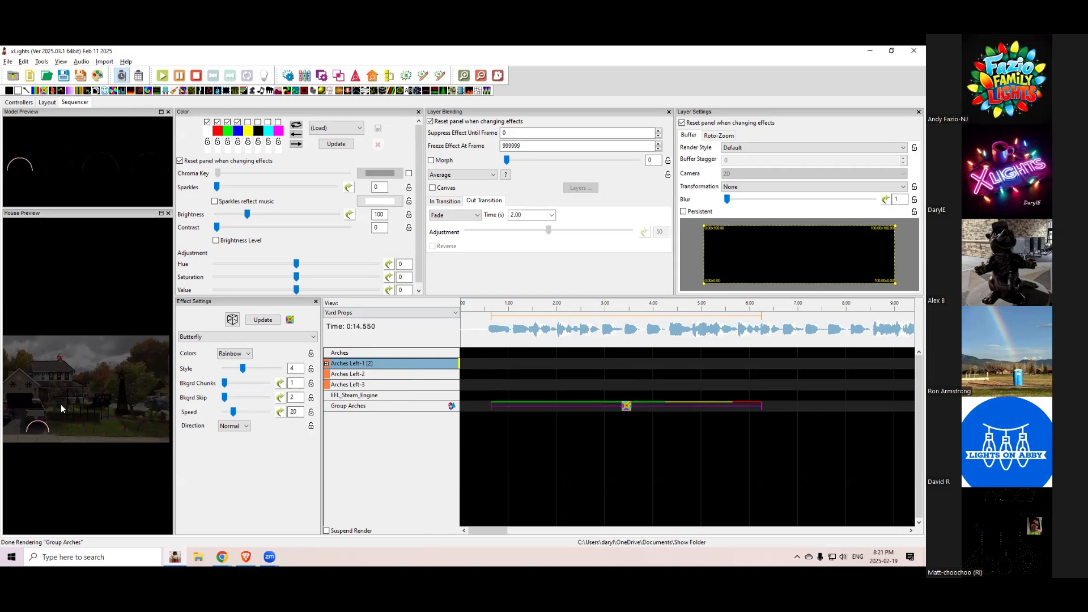
Place an On effect on EFL_Steam_Engine from about 1.2 to 3.35 seconds, and play the Group Arches preview.
{"action": "left_click", "coordinate": [518, 396]}
{"action": "left_click_drag", "start_coordinate": [328, 224], "coordinate": [622, 396]}
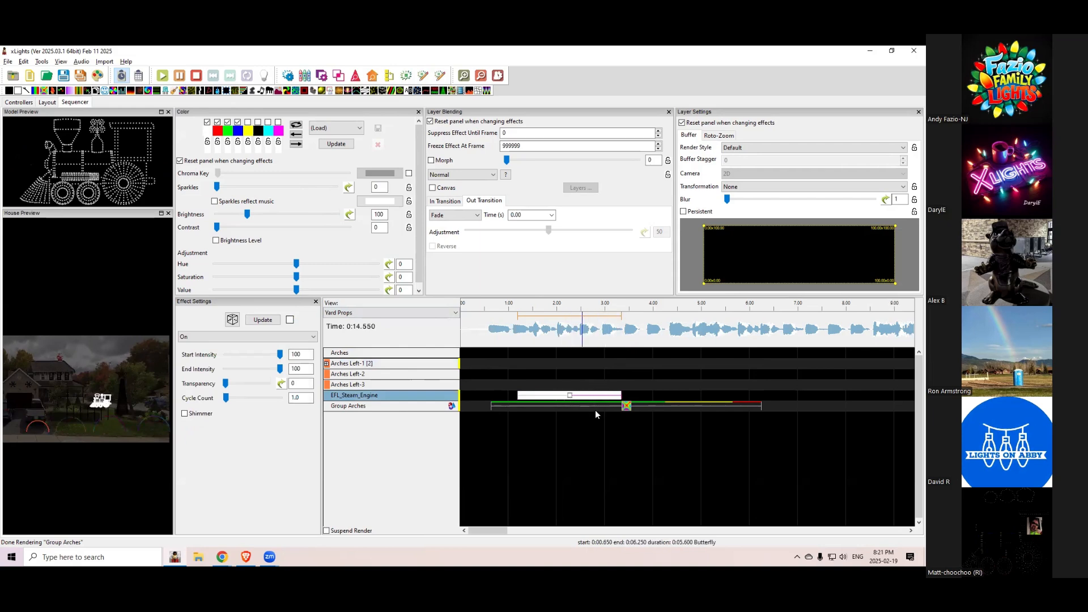
{"action": "left_click", "coordinate": [390, 408]}
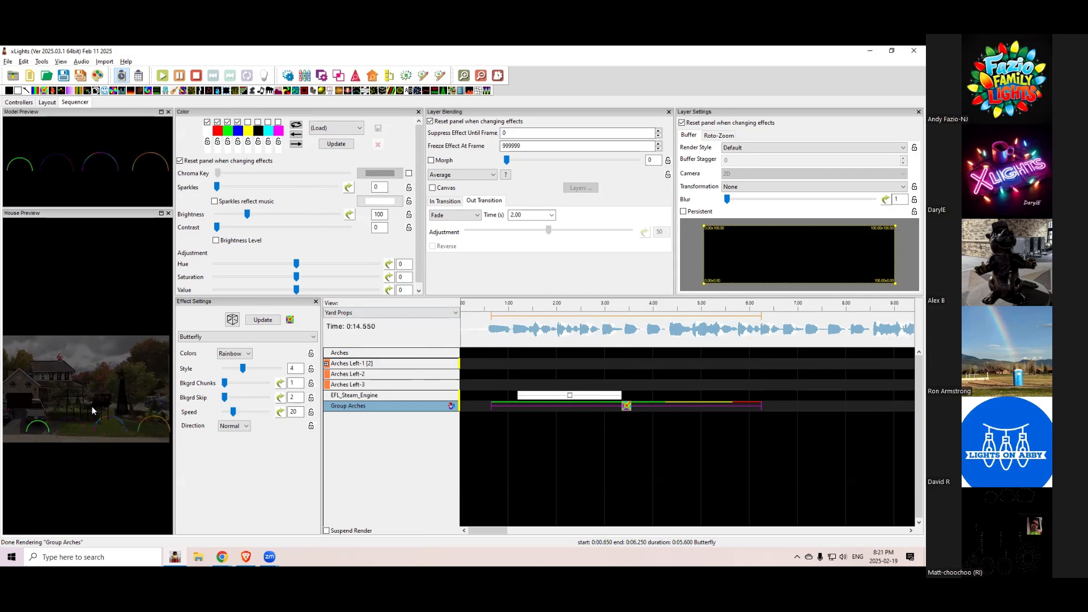
Pan and zoom around the House Preview, and reset its view.
{"action": "left_click_drag", "start_coordinate": [107, 379], "coordinate": [51, 380]}
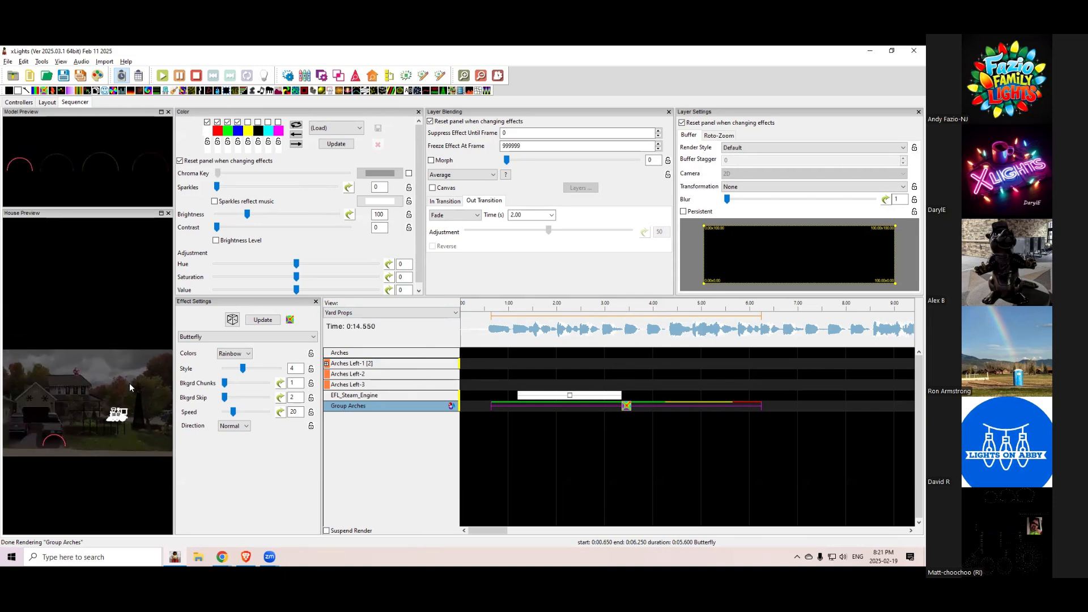
{"action": "scroll", "coordinate": [98, 377], "scroll_direction": "up", "scroll_amount": 4}
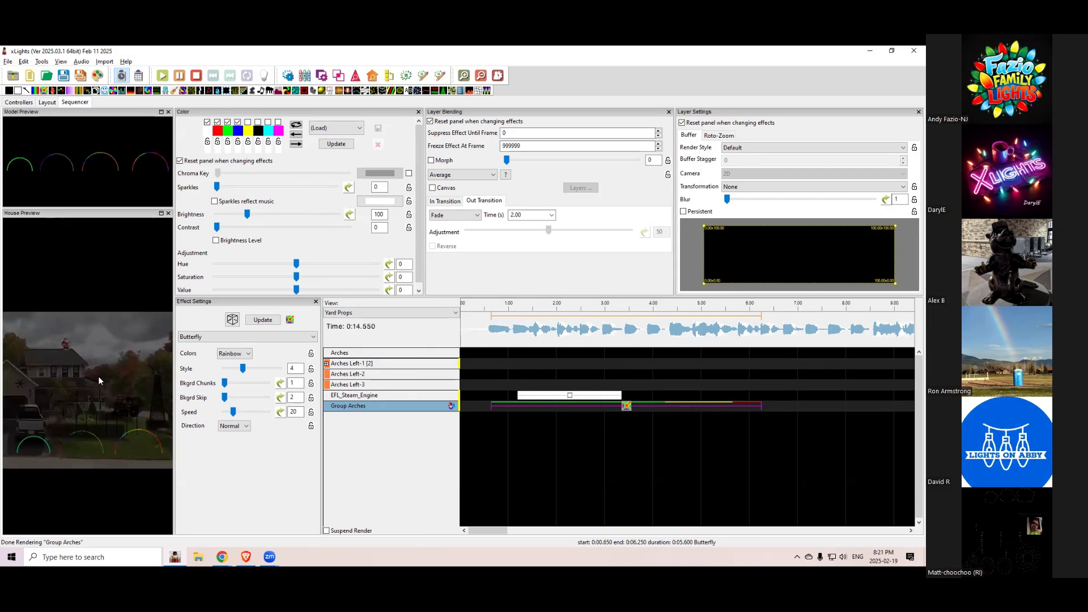
{"action": "scroll", "coordinate": [97, 376], "scroll_direction": "down", "scroll_amount": 5}
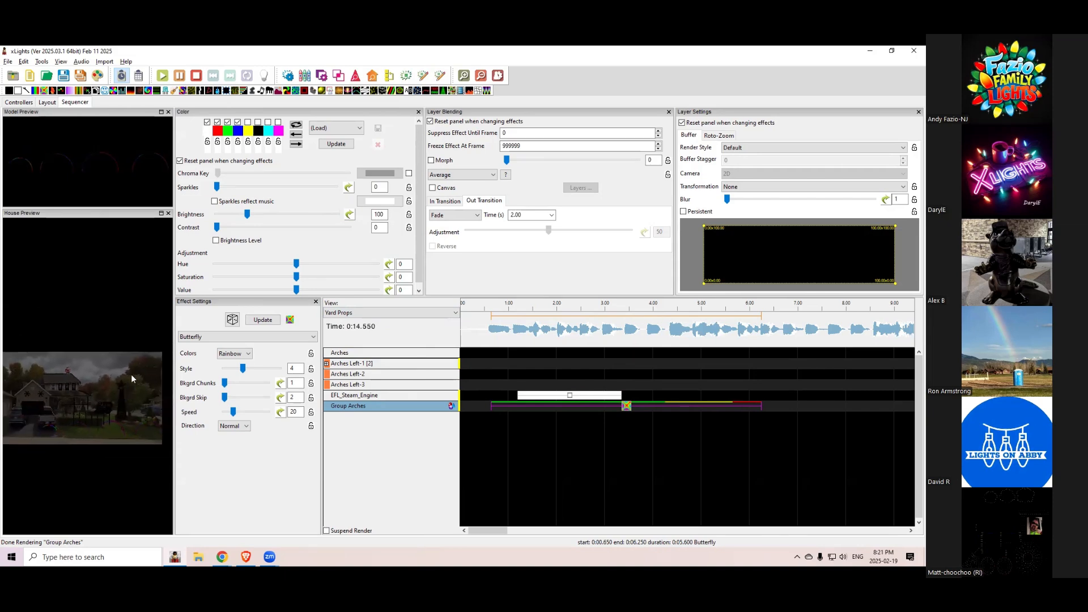
{"action": "right_click", "coordinate": [56, 387]}
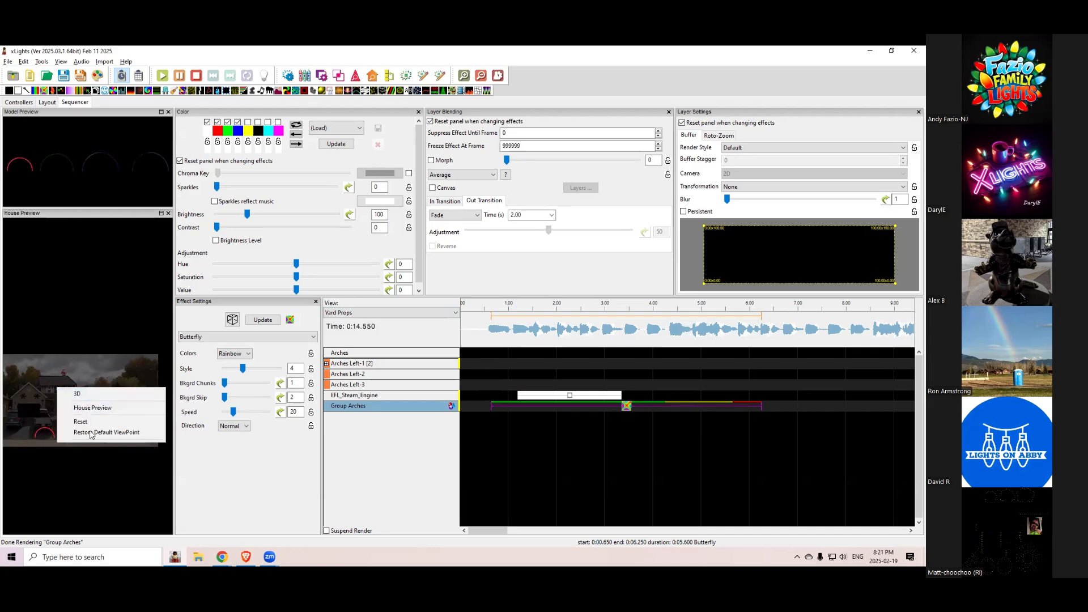
{"action": "left_click", "coordinate": [88, 421]}
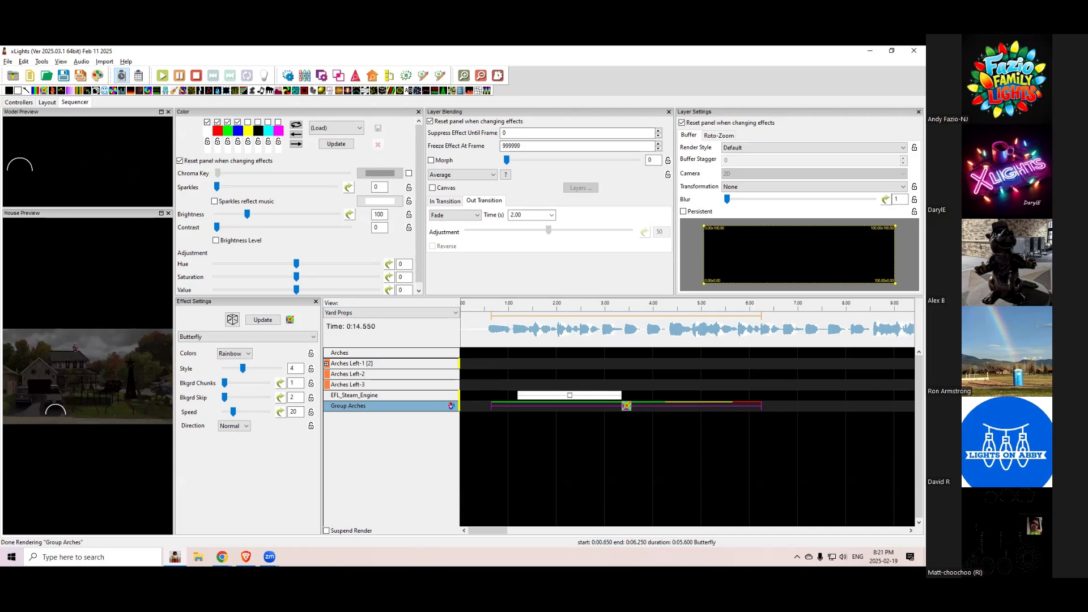
Undock the House Preview and float it over the sequencer grid beside the Group Arches effect.
{"action": "key", "text": "alt+Tab"}
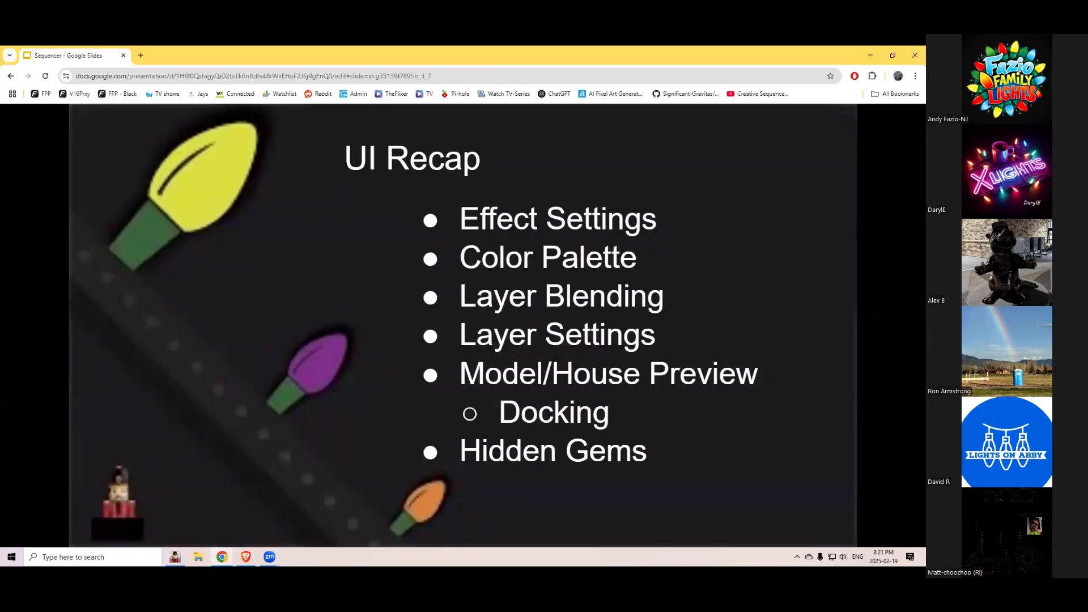
{"action": "key", "text": "alt+Tab"}
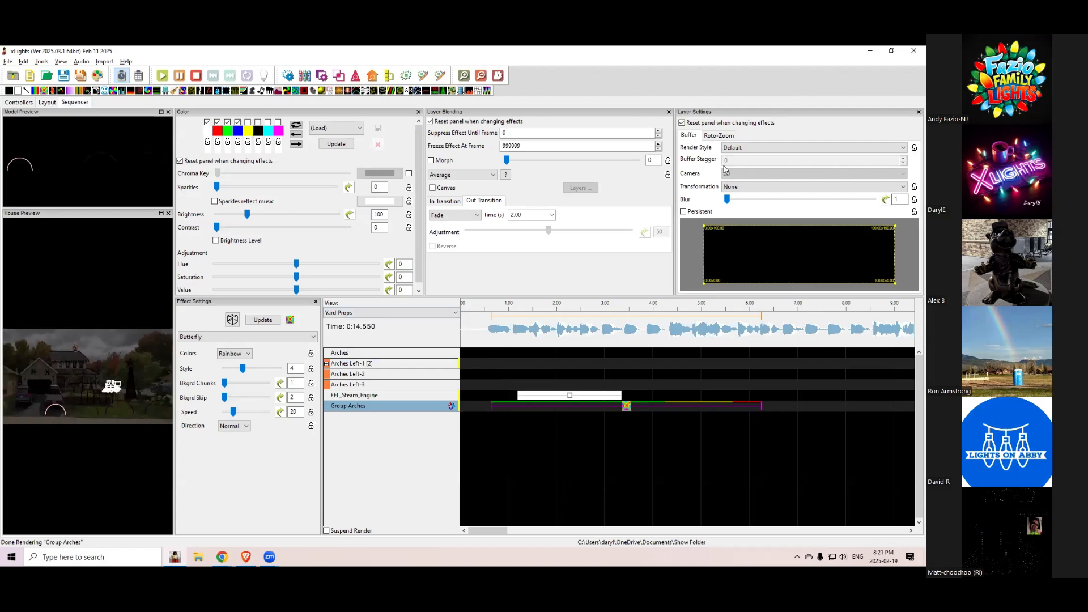
{"action": "left_click_drag", "start_coordinate": [96, 217], "coordinate": [560, 237]}
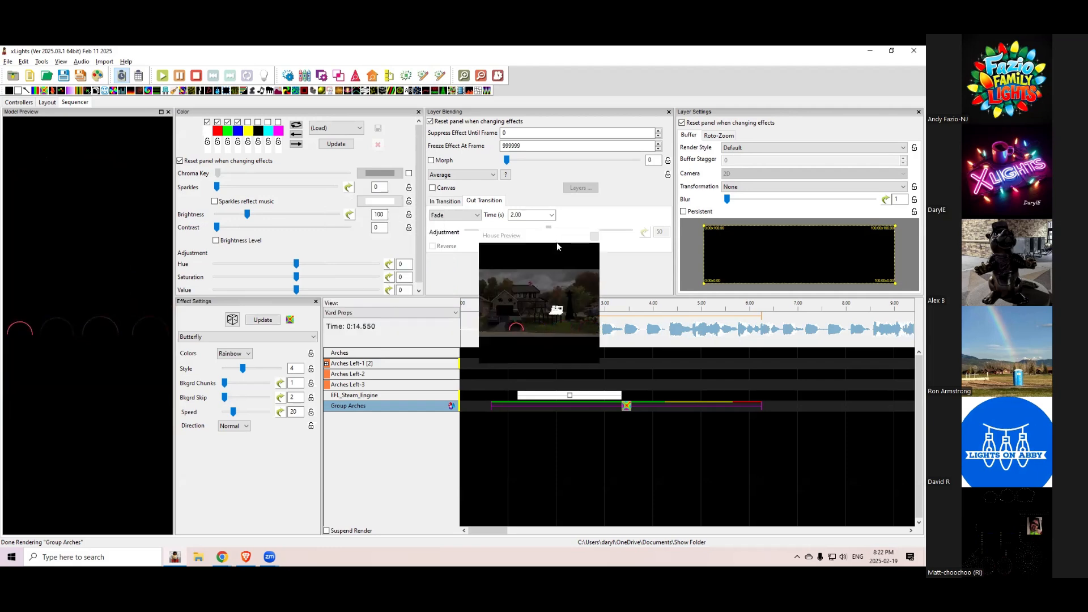
{"action": "left_click", "coordinate": [548, 238]}
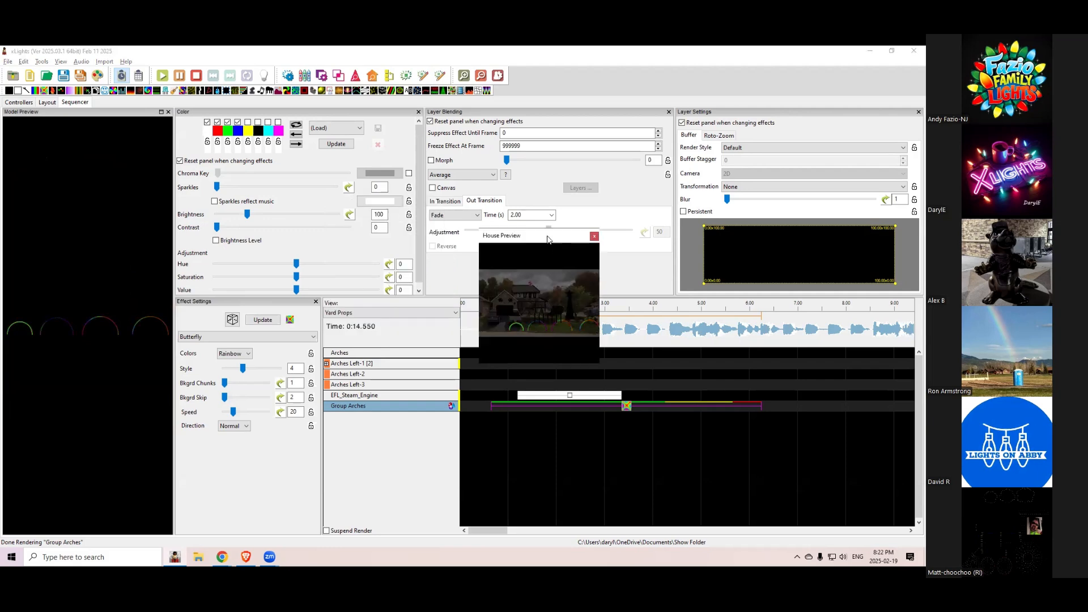
{"action": "left_click_drag", "start_coordinate": [548, 239], "coordinate": [325, 128]}
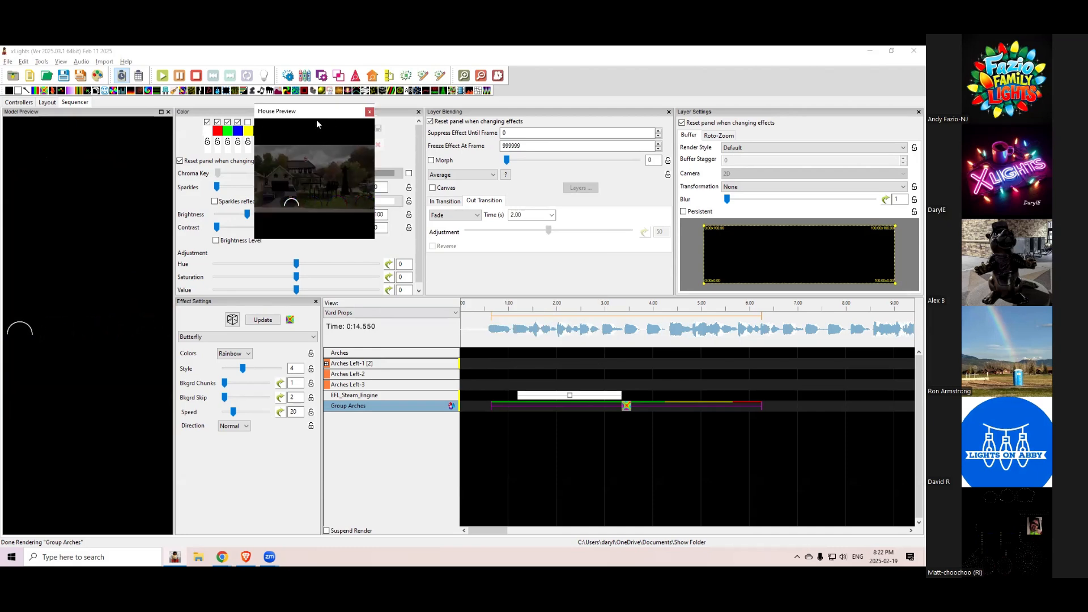
{"action": "left_click_drag", "start_coordinate": [316, 116], "coordinate": [718, 381]}
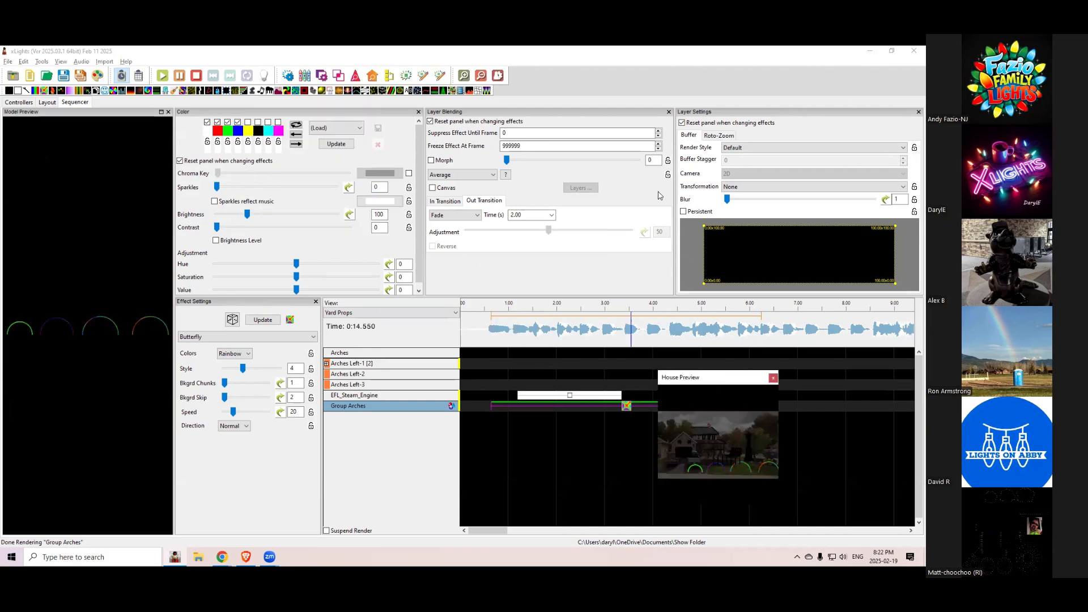
Examine the Suppress Dock options for the House Preview and Model Preview.
{"action": "left_click", "coordinate": [61, 62]}
{"action": "mouse_move", "coordinate": [81, 162]}
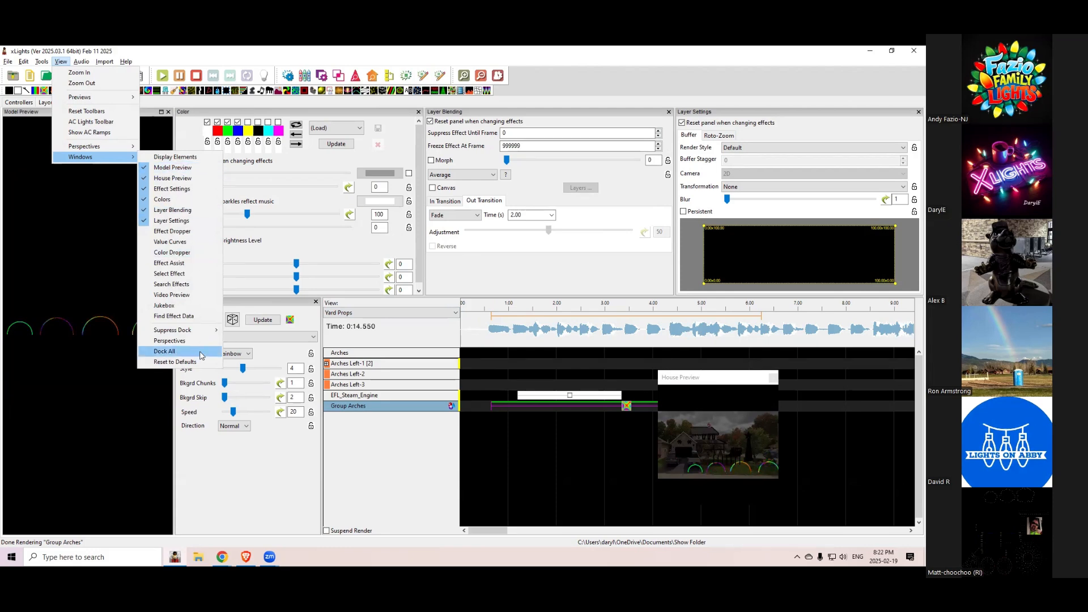
{"action": "mouse_move", "coordinate": [188, 330]}
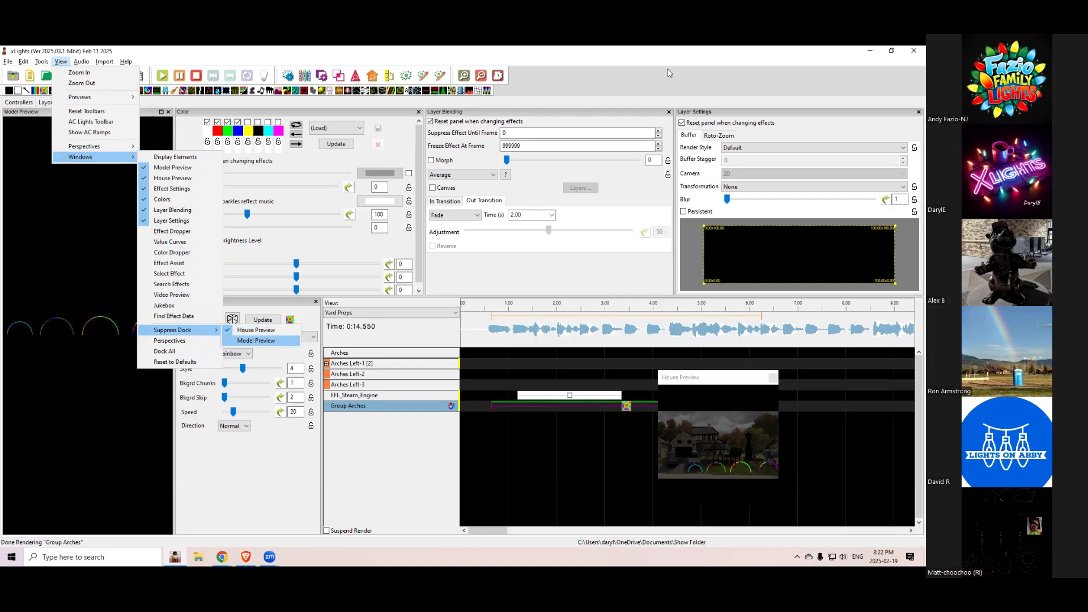
{"action": "left_click", "coordinate": [255, 340]}
Dock the Model Preview between Color and Layer Blending, and move the floating House Preview up to overlap Layer Settings and the grid.
{"action": "left_click_drag", "start_coordinate": [86, 117], "coordinate": [352, 151]}
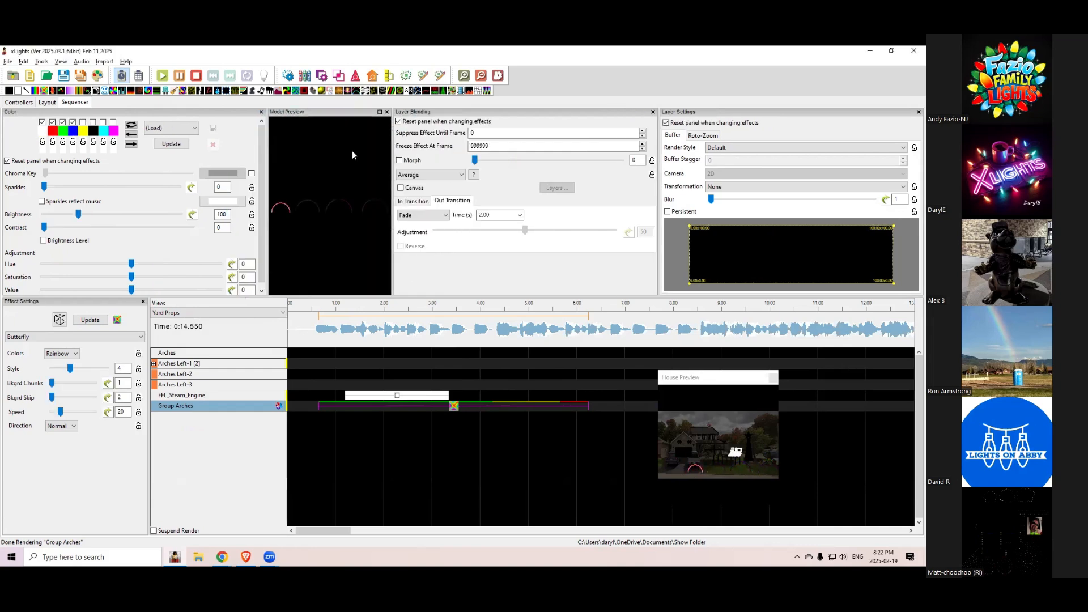
{"action": "left_click", "coordinate": [724, 378]}
{"action": "left_click_drag", "start_coordinate": [658, 136], "coordinate": [685, 266]}
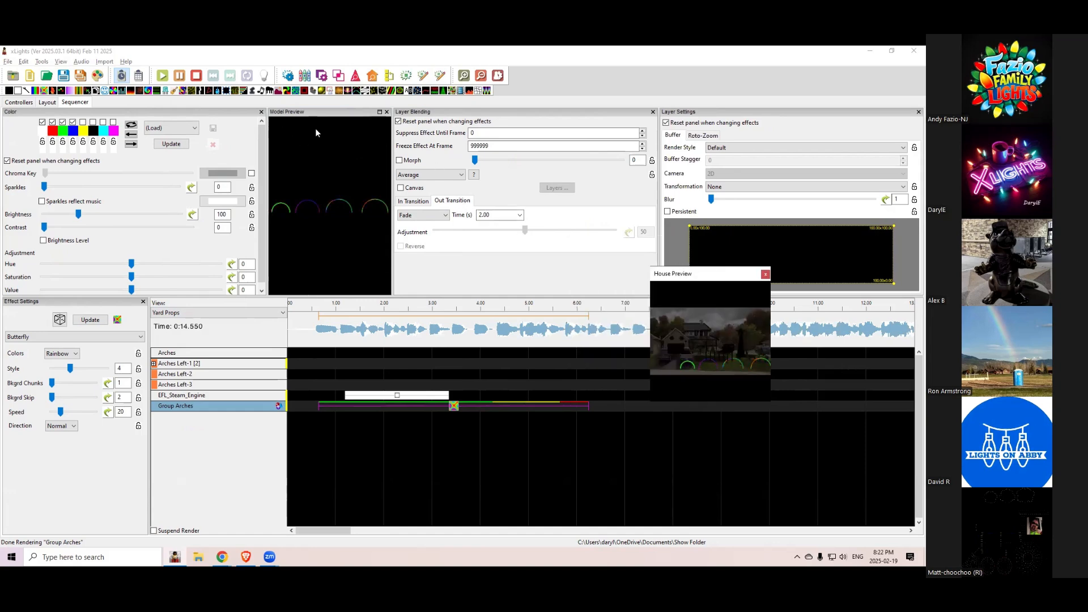
Dock the Model Preview on the outer side of the Color panel, and move the floating House Preview up over Layer Blending and Layer Settings.
{"action": "left_click_drag", "start_coordinate": [305, 111], "coordinate": [325, 147]}
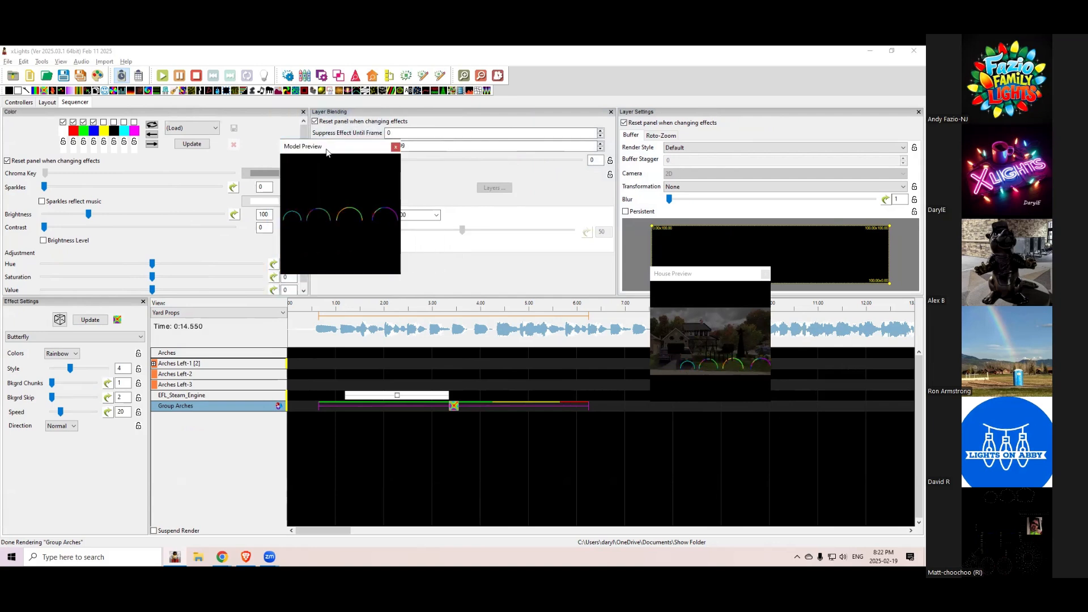
{"action": "left_click_drag", "start_coordinate": [326, 151], "coordinate": [487, 360]}
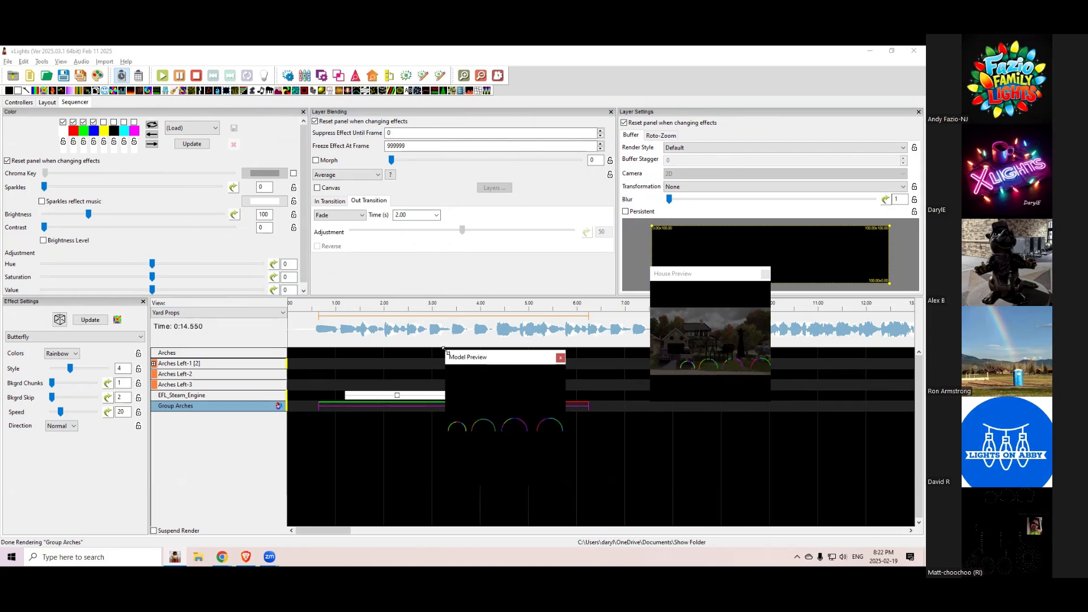
{"action": "left_click_drag", "start_coordinate": [445, 350], "coordinate": [274, 136]}
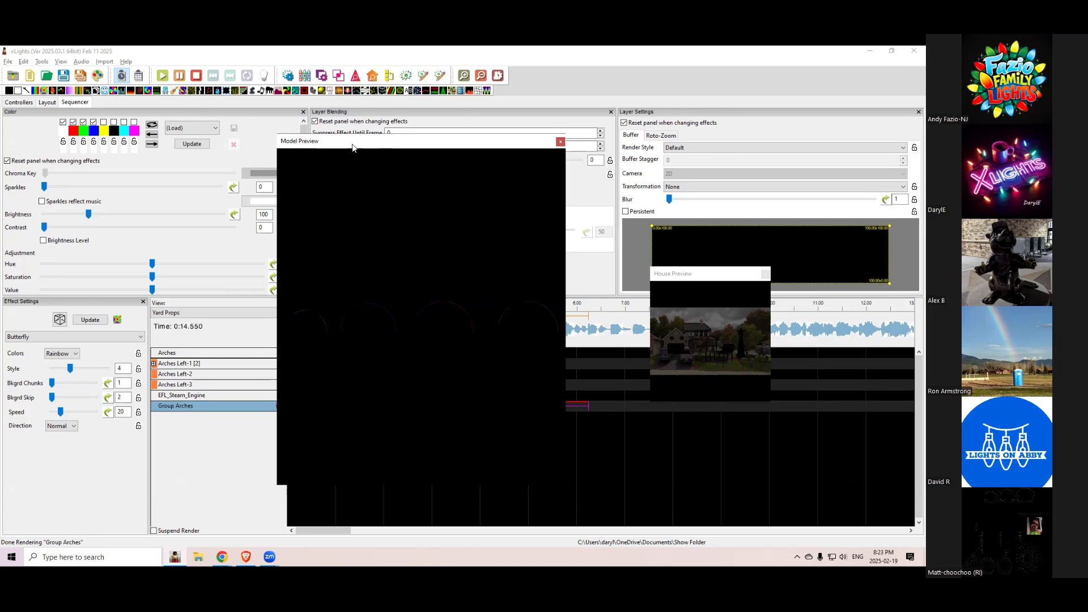
{"action": "left_click_drag", "start_coordinate": [352, 148], "coordinate": [99, 129]}
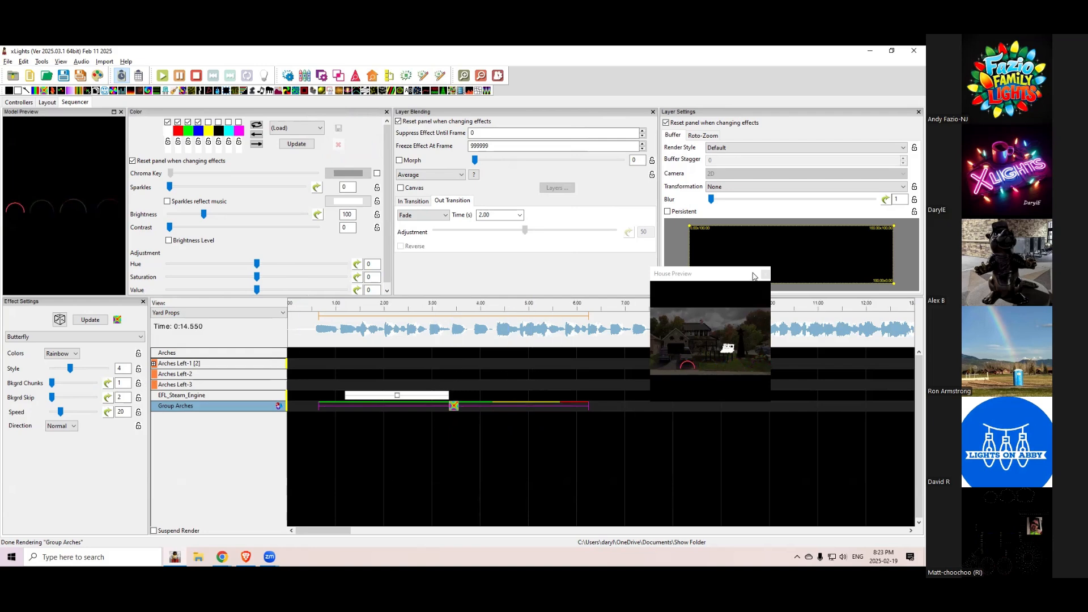
{"action": "left_click_drag", "start_coordinate": [739, 275], "coordinate": [683, 172]}
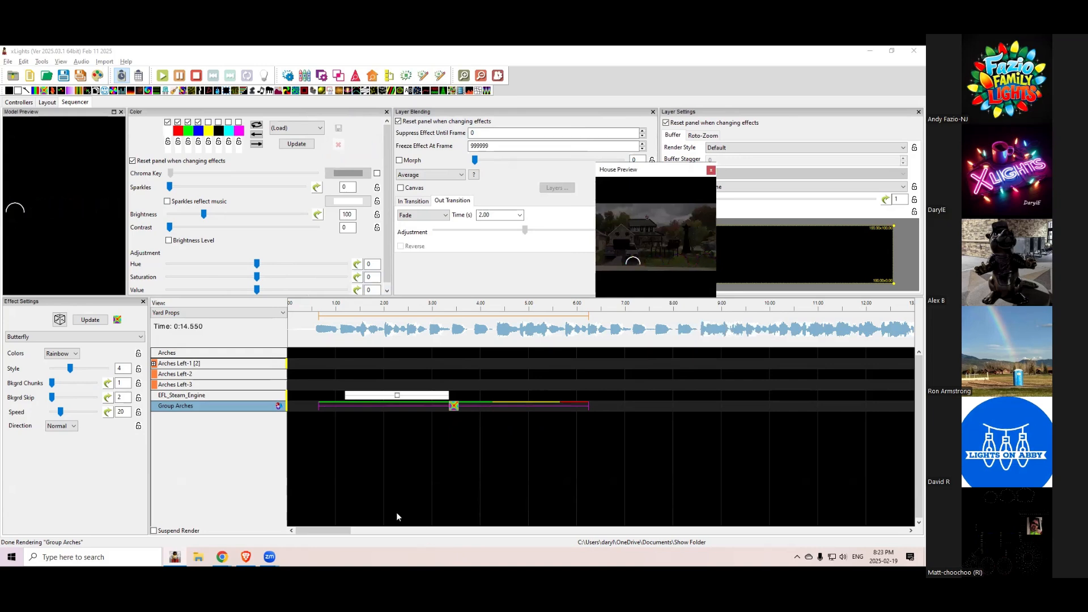
Move and resize the Butterfly effect on Group Arches so it runs from 0:00.000 to 0:04.950.
{"action": "left_click", "coordinate": [456, 407]}
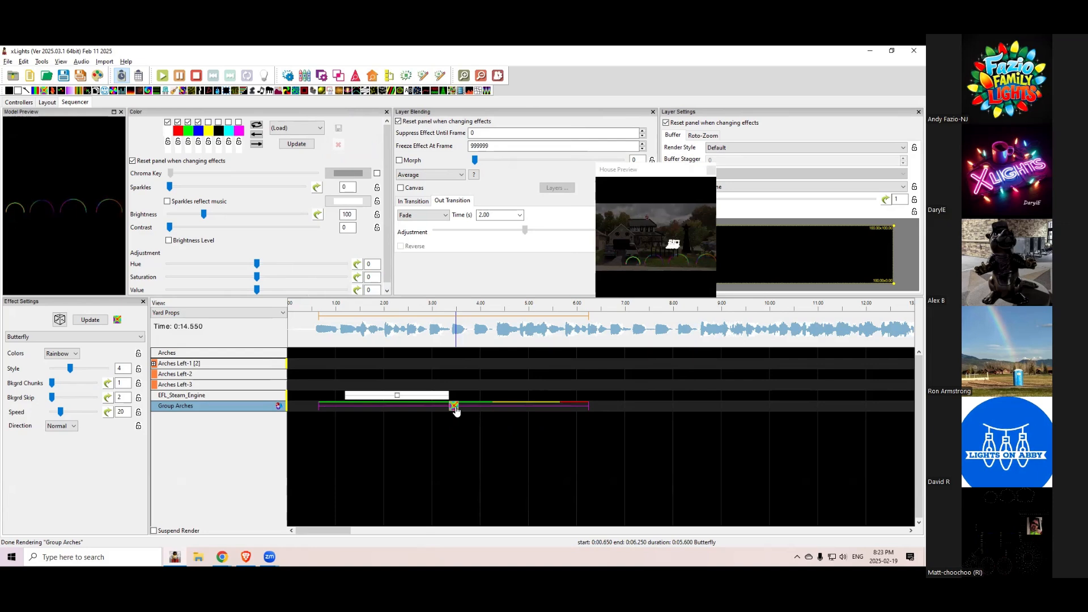
{"action": "left_click_drag", "start_coordinate": [457, 408], "coordinate": [486, 410]}
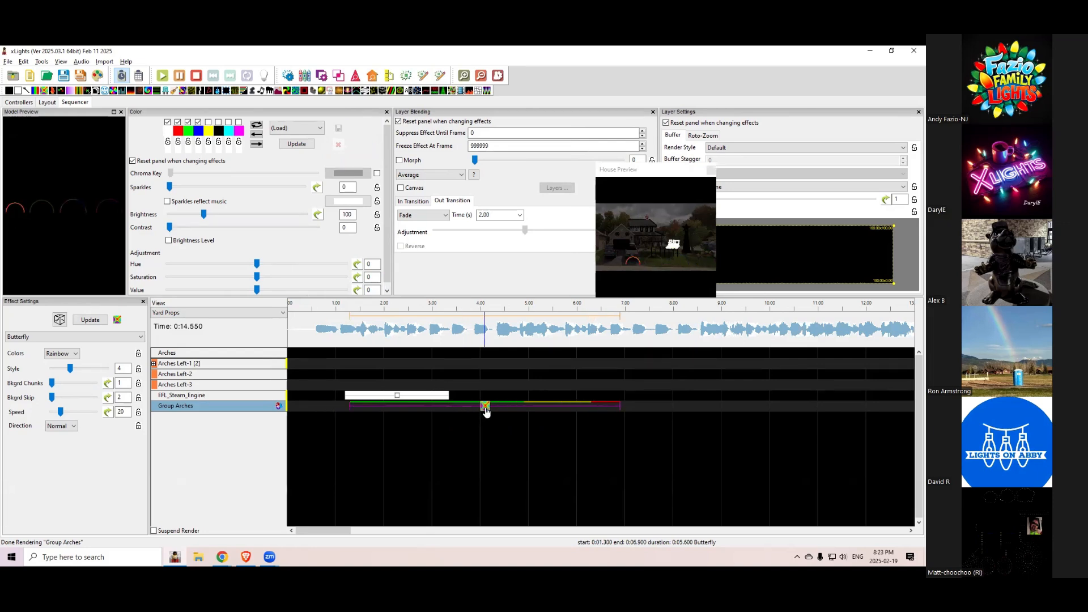
{"action": "left_click_drag", "start_coordinate": [350, 406], "coordinate": [289, 406]}
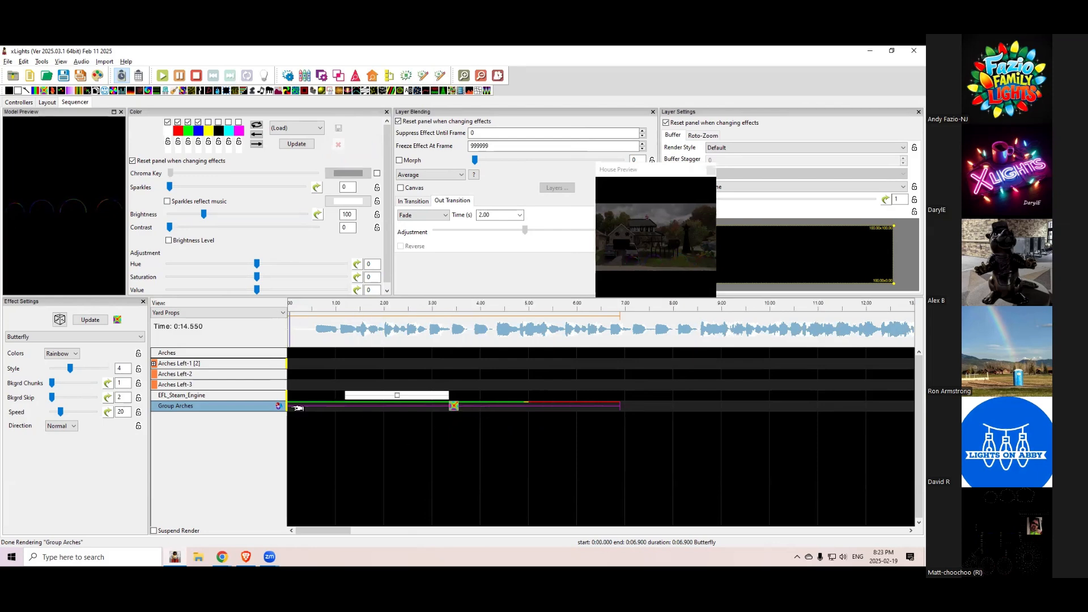
{"action": "left_click", "coordinate": [457, 409]}
{"action": "key", "text": "alt+shift+Right"}
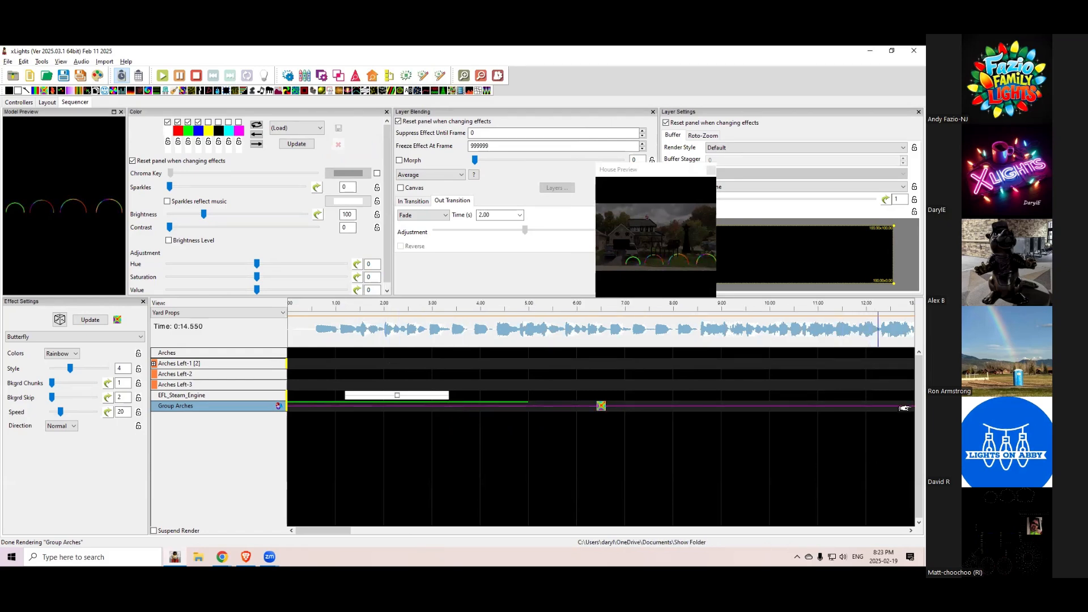
{"action": "left_click_drag", "start_coordinate": [904, 409], "coordinate": [527, 408]}
Show the Master View and adjust the Group Arches Butterfly effect to run from 0:01.550 to 0:05.750.
{"action": "left_click", "coordinate": [178, 313]}
{"action": "left_click", "coordinate": [167, 322]}
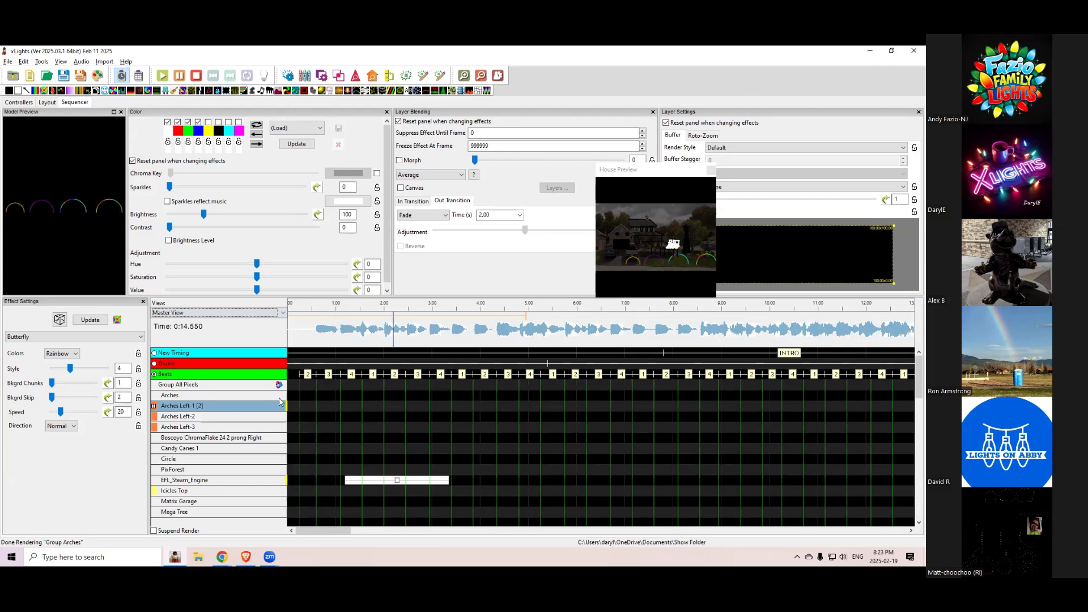
{"action": "scroll", "coordinate": [298, 476], "scroll_direction": "down", "scroll_amount": 9}
{"action": "scroll", "coordinate": [304, 479], "scroll_direction": "up", "scroll_amount": 4}
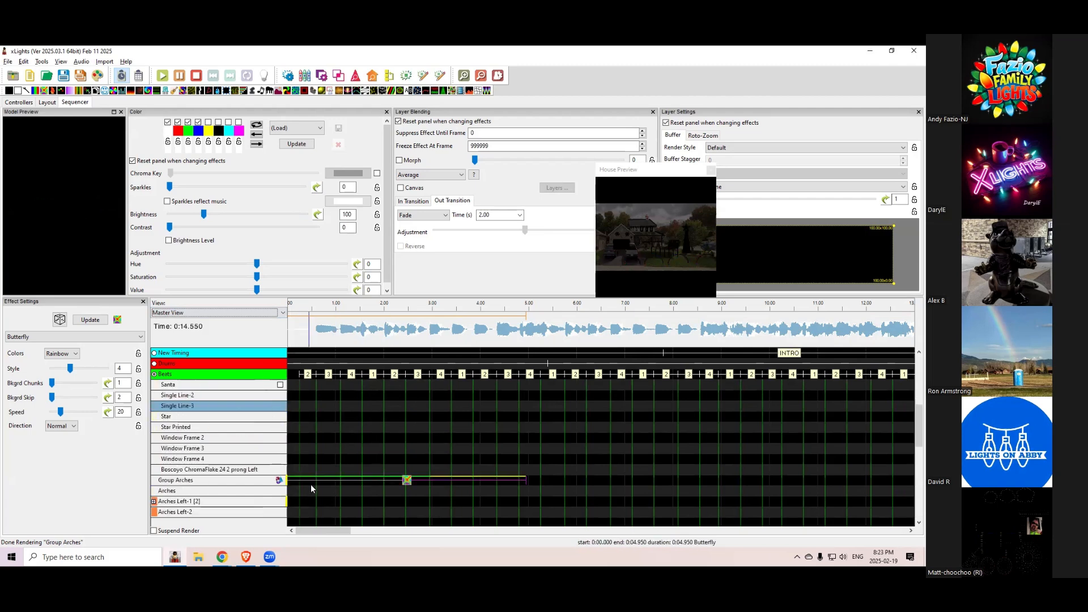
{"action": "left_click", "coordinate": [420, 428]}
{"action": "left_click_drag", "start_coordinate": [431, 436], "coordinate": [455, 435]}
{"action": "left_click_drag", "start_coordinate": [333, 430], "coordinate": [393, 434]}
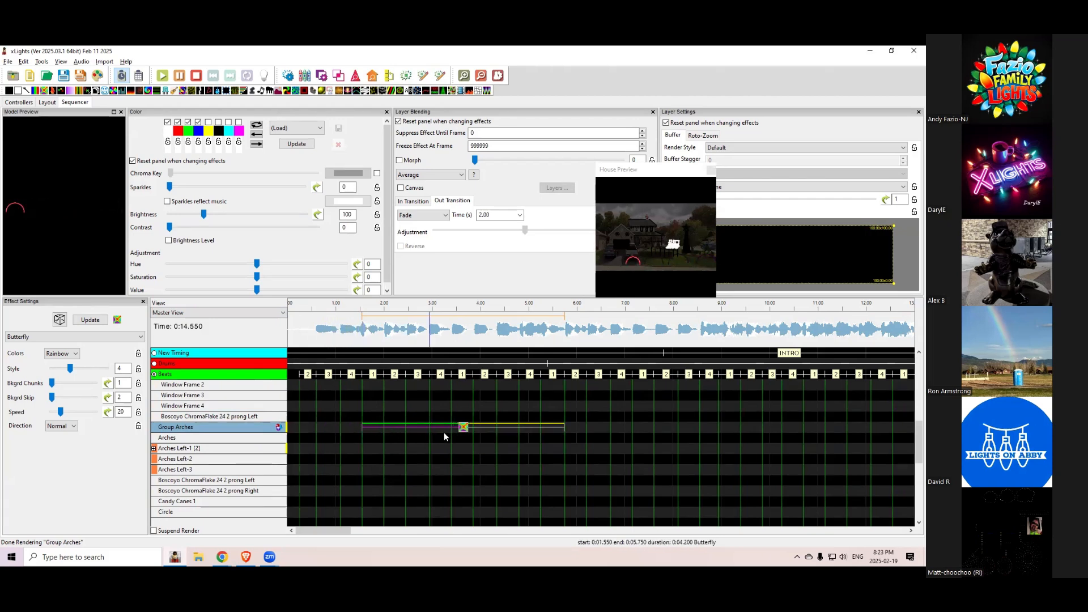
Duplicate the Group Arches Butterfly effect with a count of 2 and a gap of 1, without retaining duration.
{"action": "right_click", "coordinate": [463, 429]}
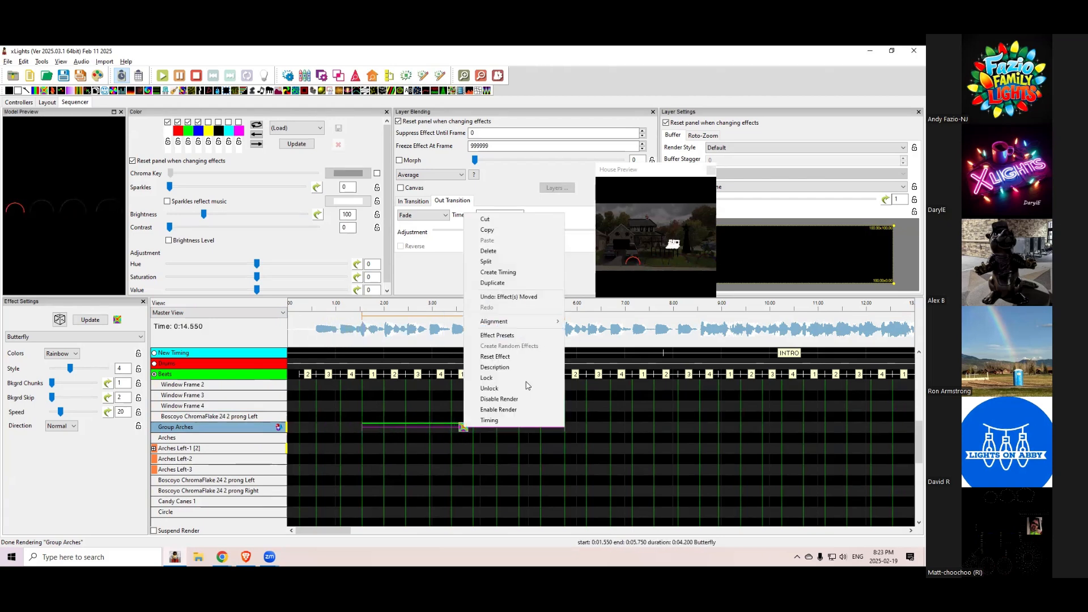
{"action": "left_click", "coordinate": [502, 283]}
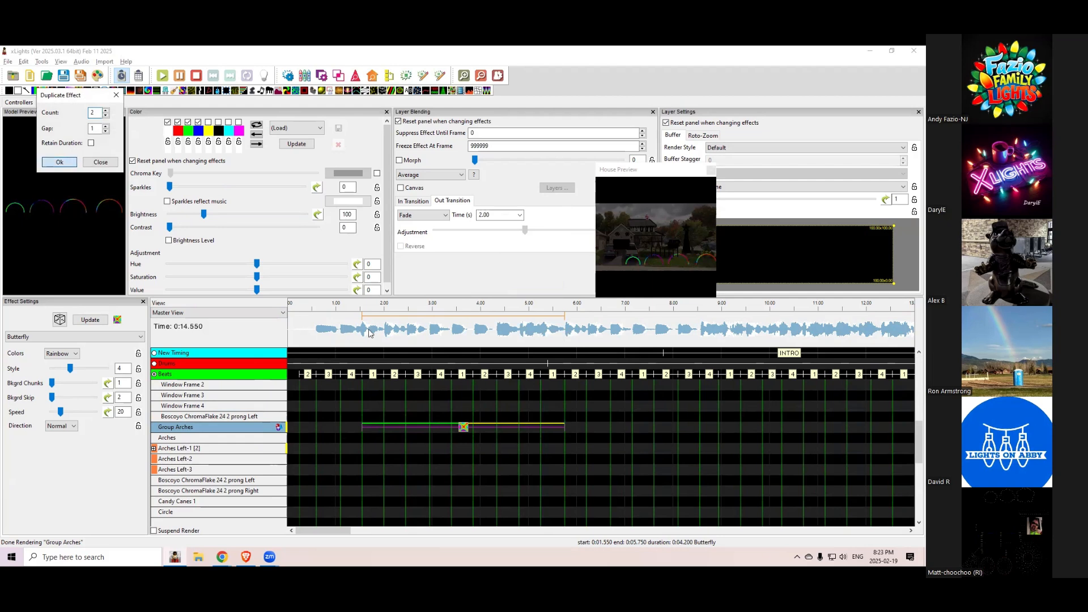
{"action": "left_click", "coordinate": [64, 163]}
{"action": "scroll", "coordinate": [828, 501], "scroll_direction": "down", "scroll_amount": 5}
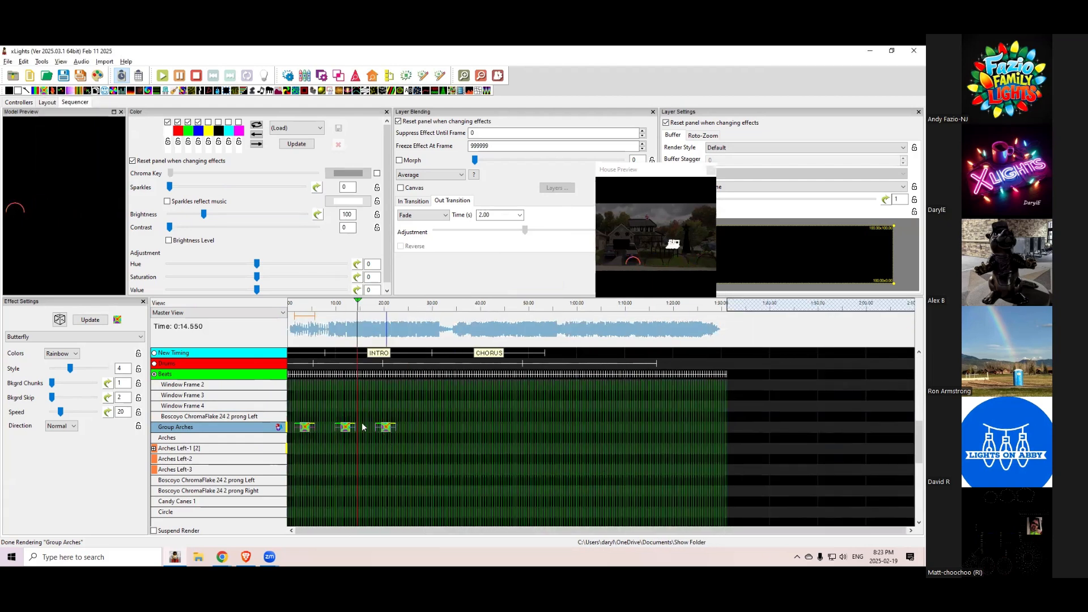
Split the first Butterfly effect on Group Arches in two and shift the boundary between the halves to 0:02.450.
{"action": "scroll", "coordinate": [363, 450], "scroll_direction": "up", "scroll_amount": 3}
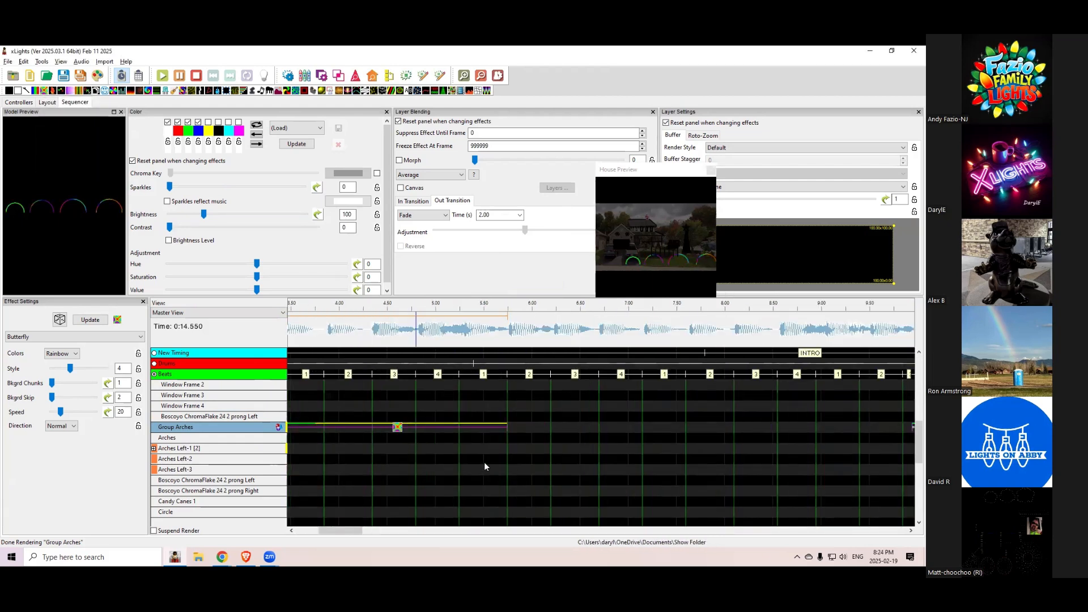
{"action": "scroll", "coordinate": [484, 462], "scroll_direction": "up", "scroll_amount": 3}
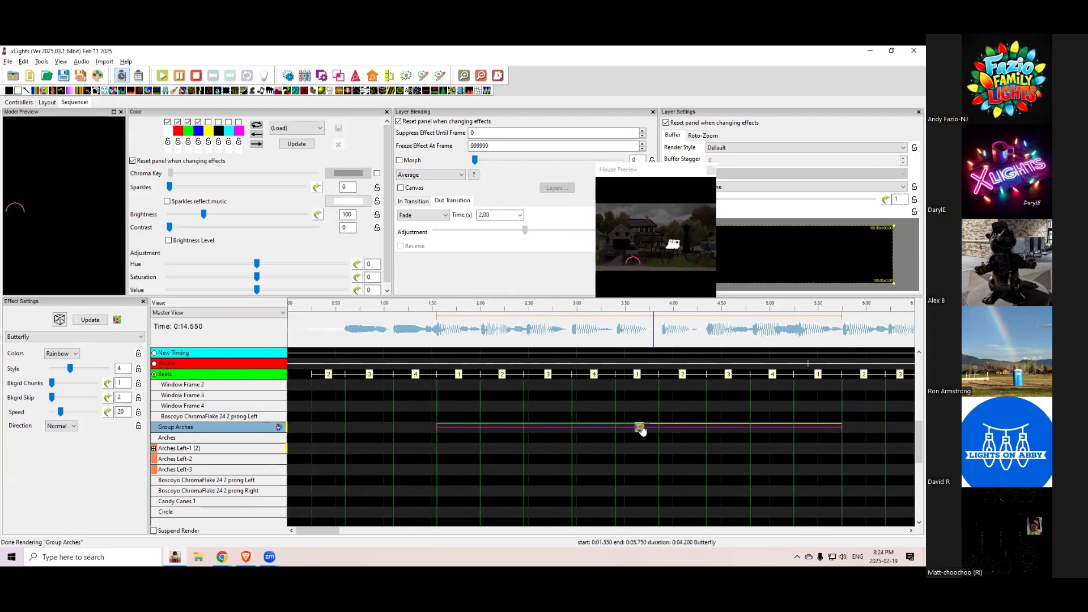
{"action": "right_click", "coordinate": [641, 430]}
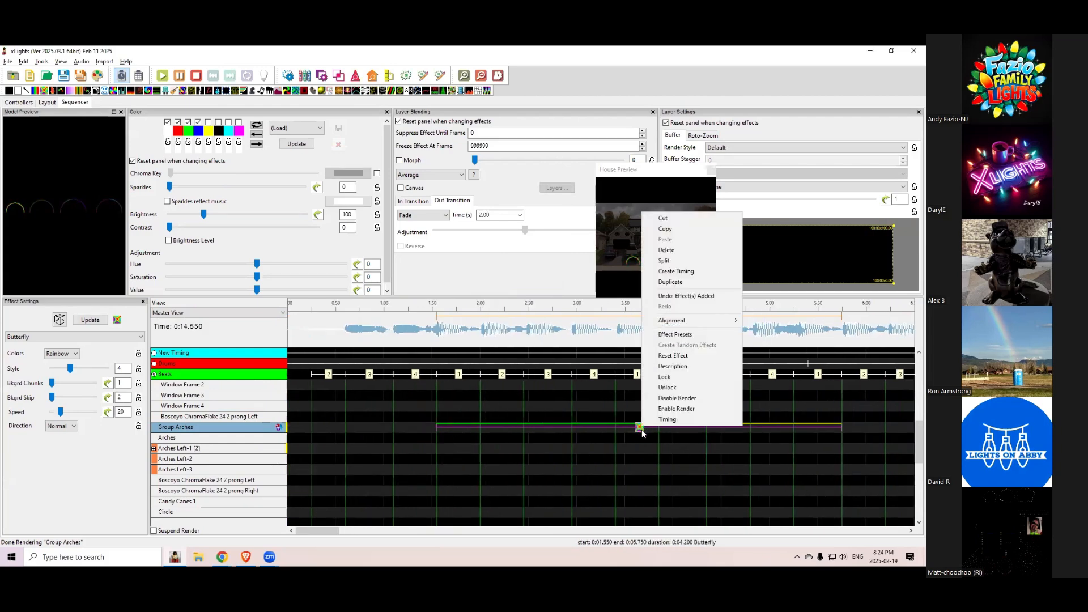
{"action": "left_click", "coordinate": [665, 261]}
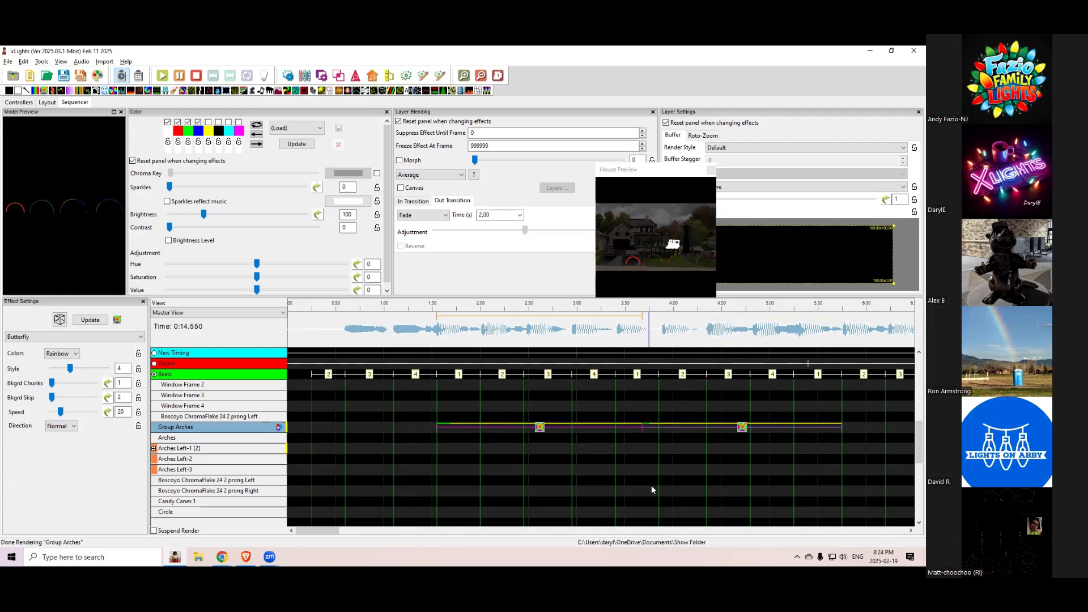
{"action": "left_click_drag", "start_coordinate": [642, 430], "coordinate": [524, 429]}
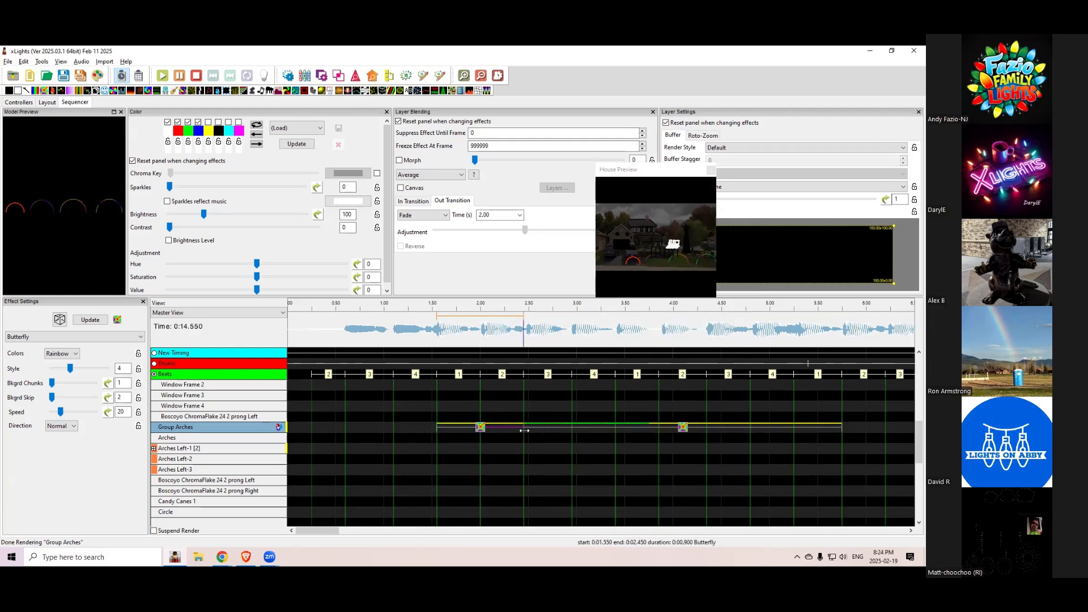
Split the second Butterfly segment on Group Arches and set the new boundary to 0:02.950.
{"action": "left_click", "coordinate": [683, 429]}
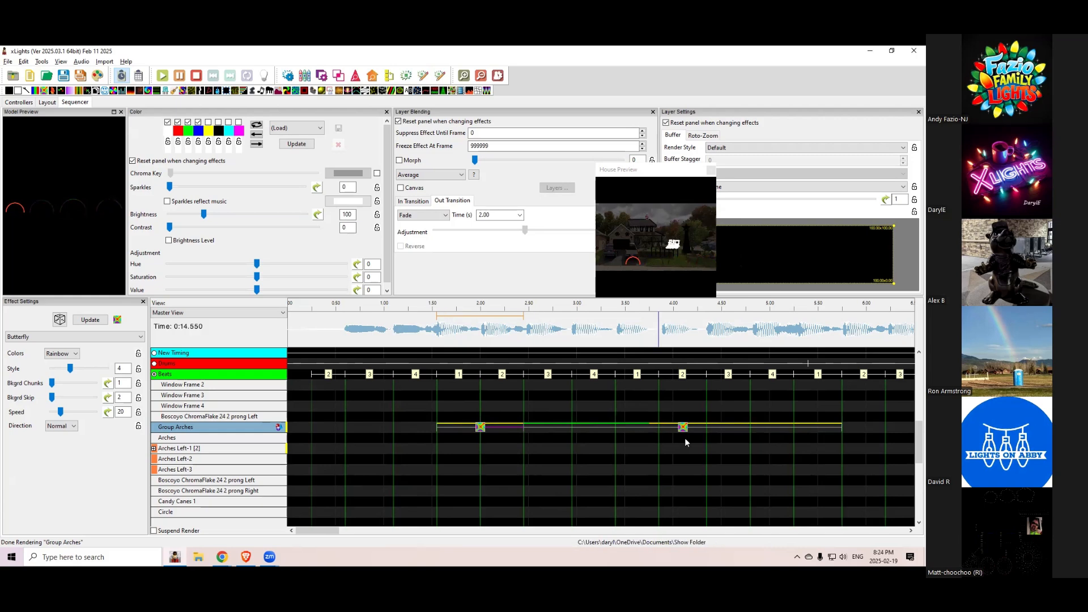
{"action": "left_click", "coordinate": [682, 430]}
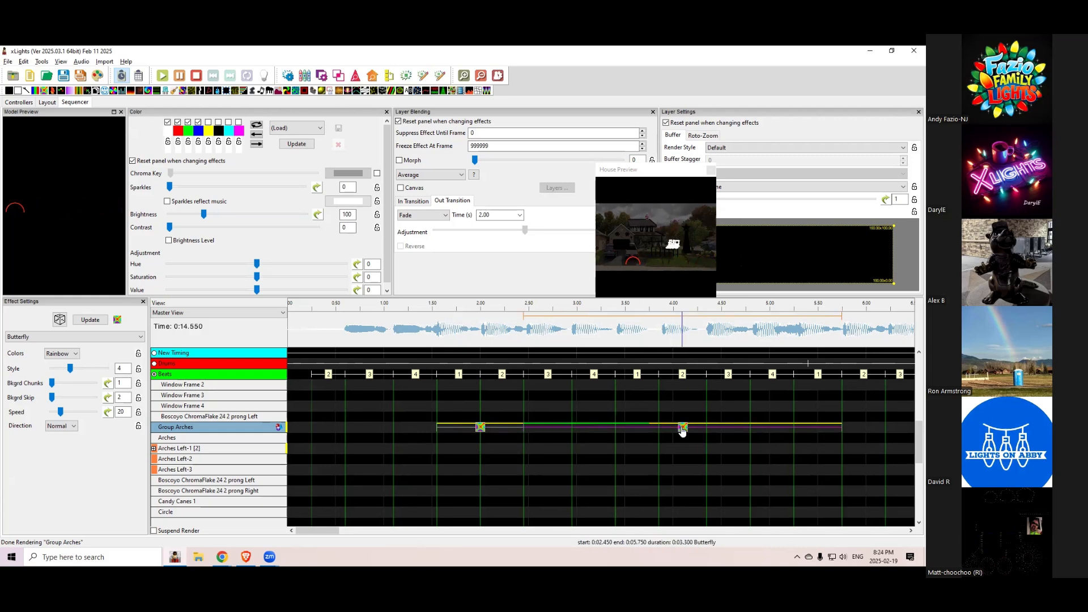
{"action": "right_click", "coordinate": [570, 429]}
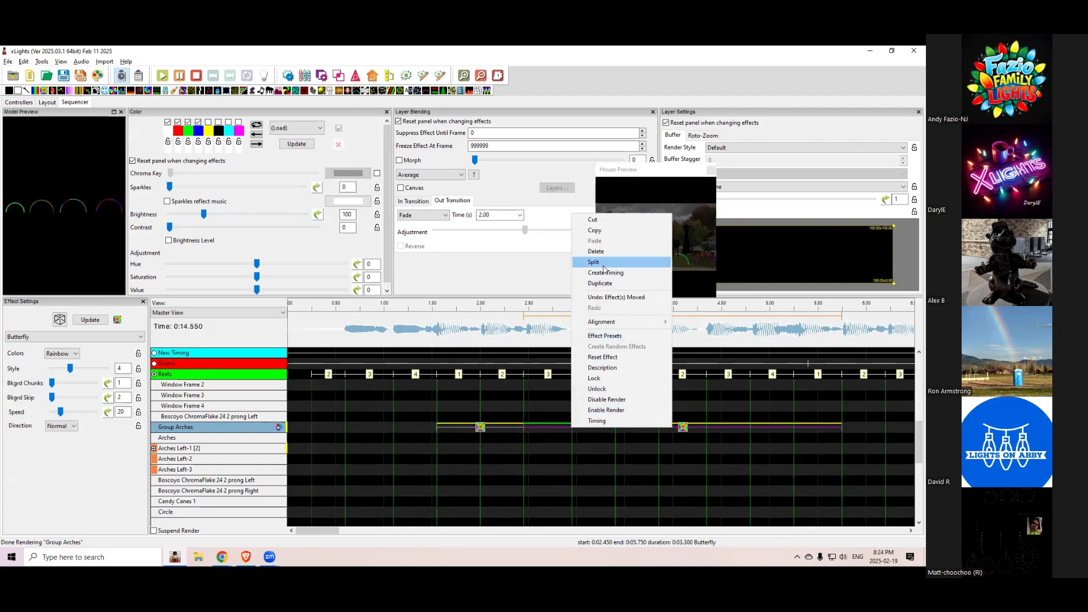
{"action": "left_click", "coordinate": [604, 283]}
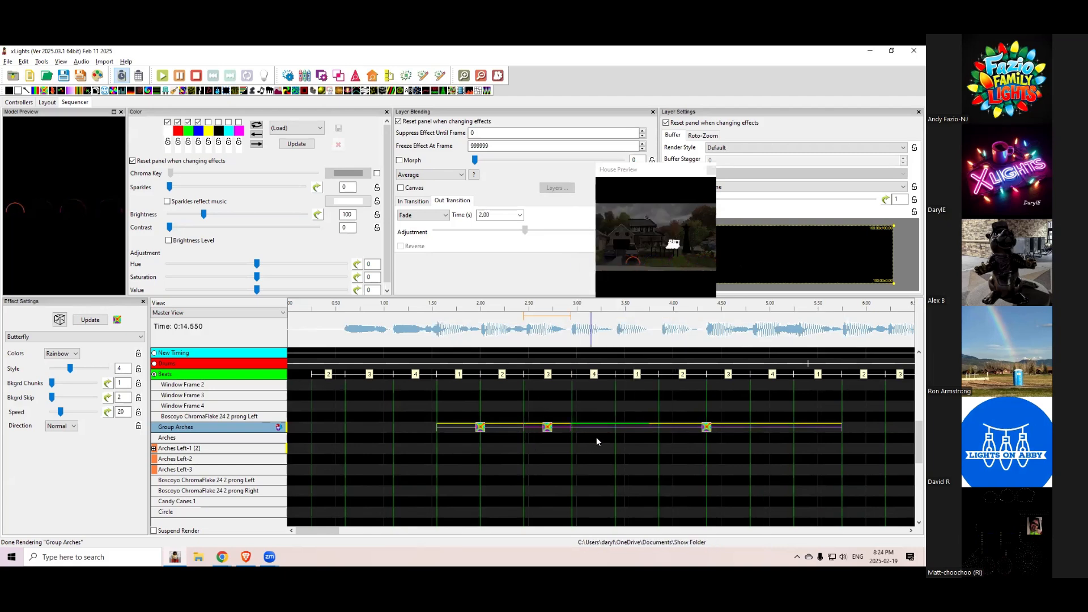
{"action": "left_click_drag", "start_coordinate": [571, 428], "coordinate": [572, 428]}
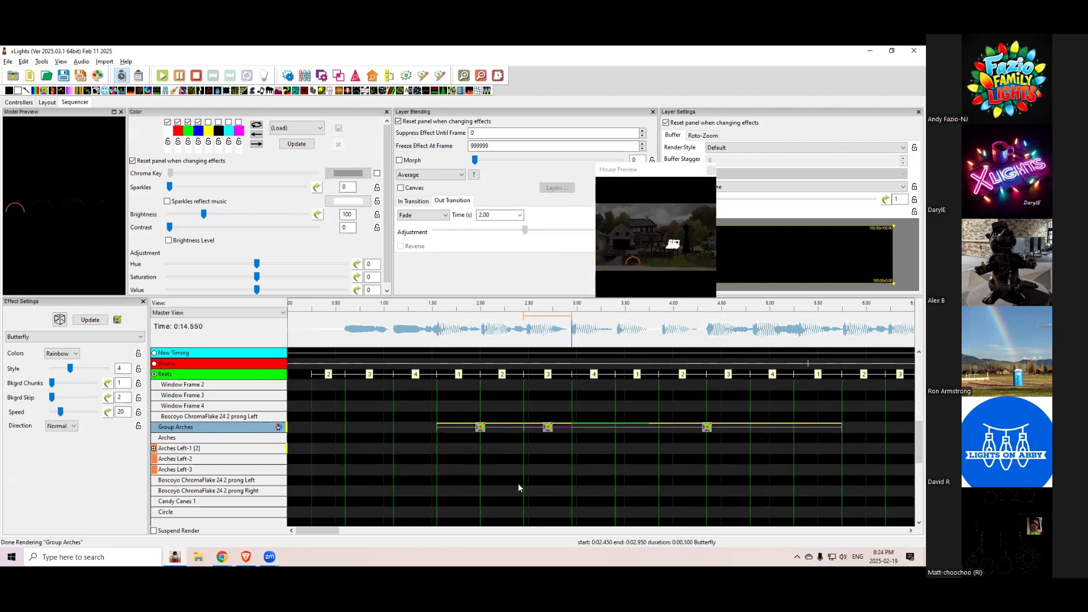
Try to split the long final segment of the first Butterfly effect on Group Arches, and select that segment.
{"action": "right_click", "coordinate": [794, 426]}
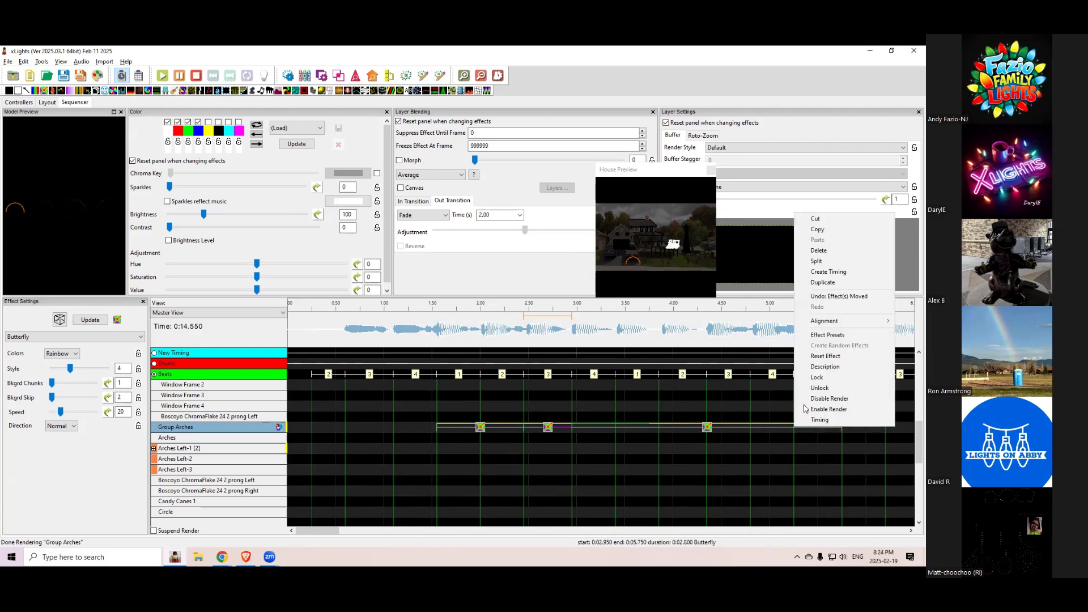
{"action": "left_click", "coordinate": [816, 262]}
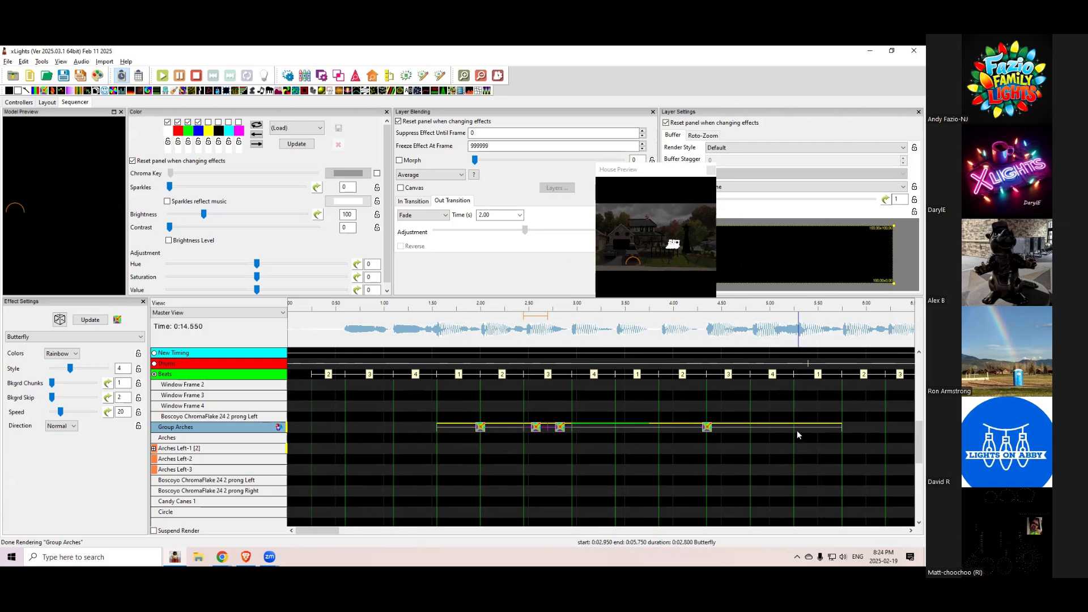
{"action": "left_click", "coordinate": [795, 427]}
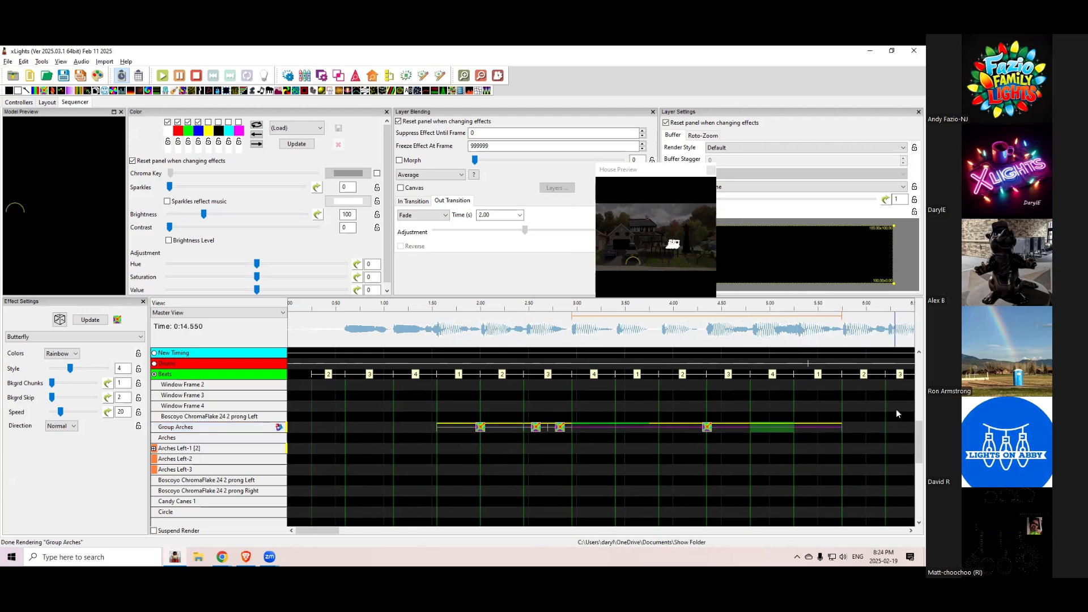
Move the final Butterfly segment from Group Arches up through the rows to Window Frame 4.
{"action": "left_click", "coordinate": [707, 428]}
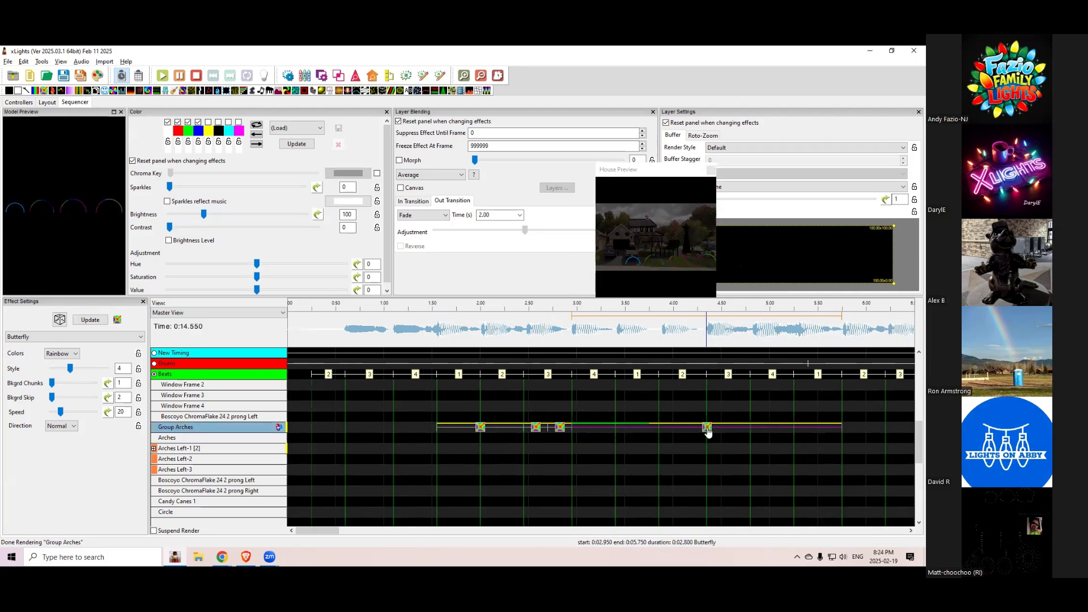
{"action": "key", "text": "Up"}
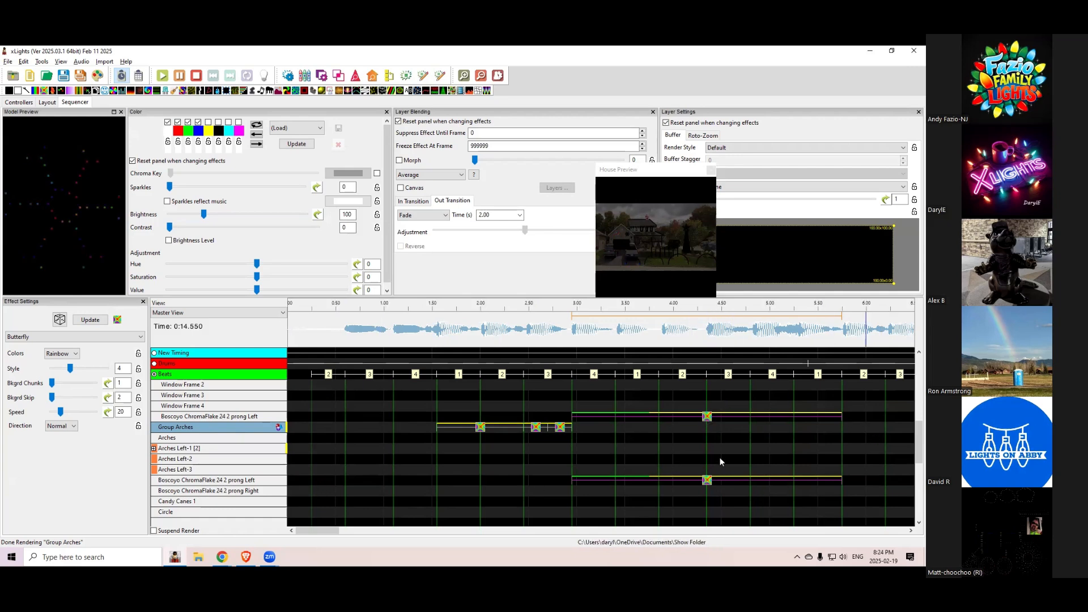
{"action": "key", "text": "Up"}
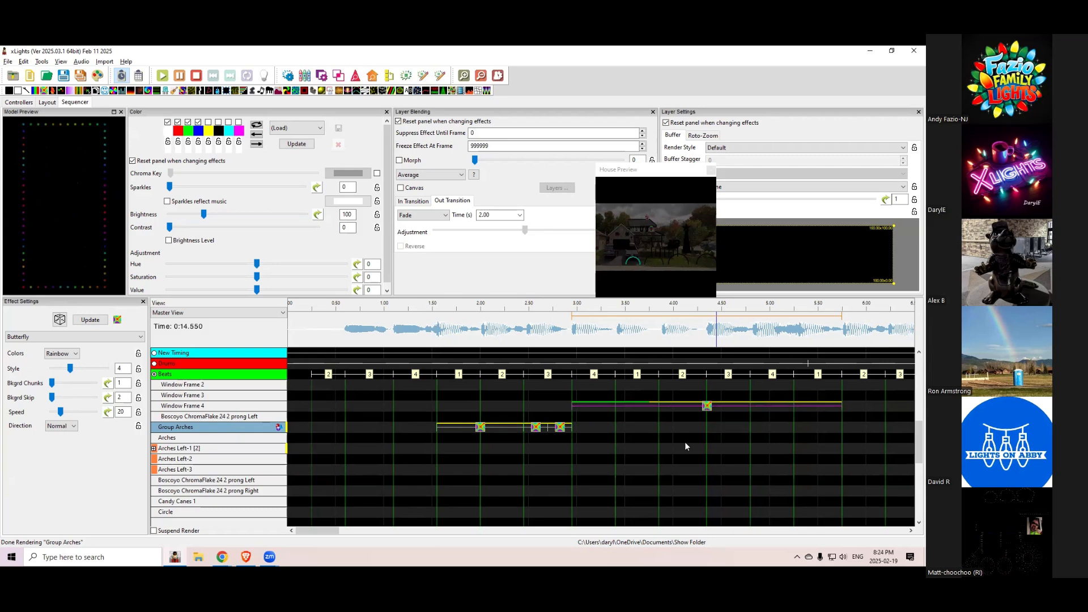
Collapse the models listed under Group All Pixels in the Master View.
{"action": "scroll", "coordinate": [208, 445], "scroll_direction": "up", "scroll_amount": 3}
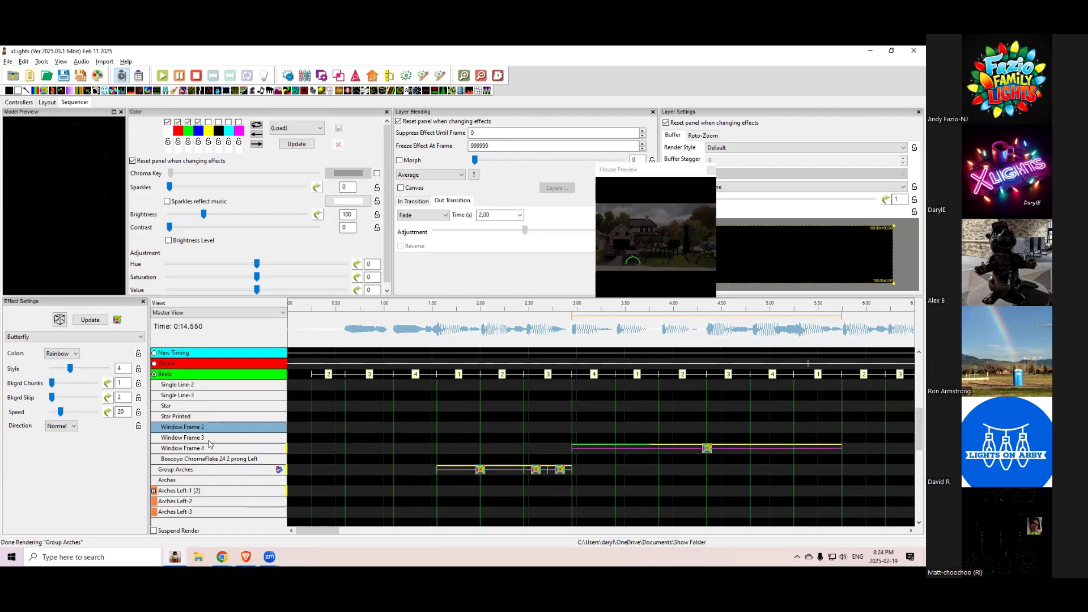
{"action": "scroll", "coordinate": [197, 440], "scroll_direction": "up", "scroll_amount": 4}
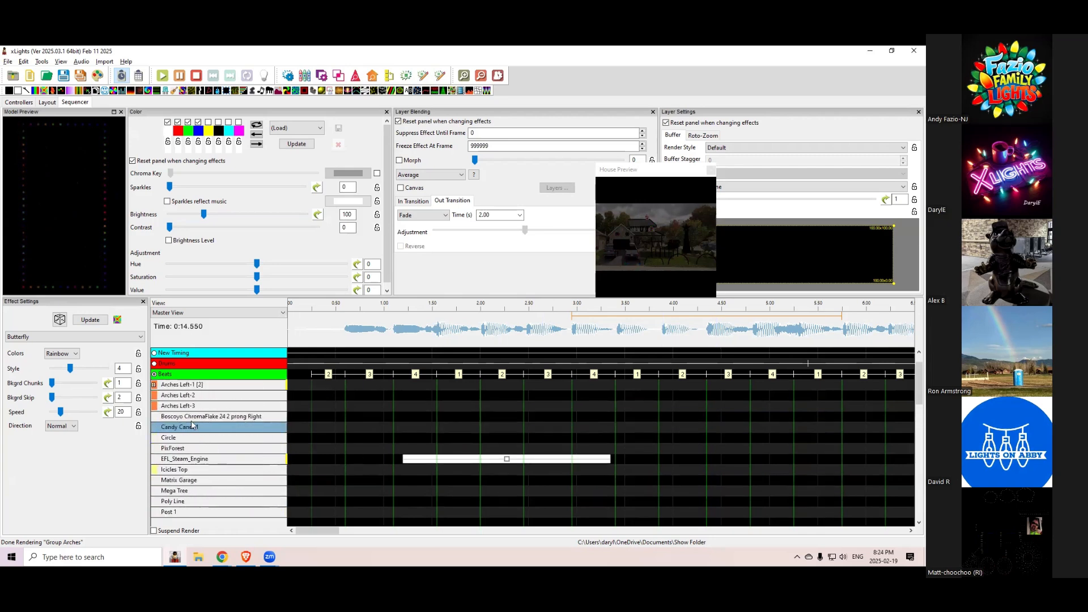
{"action": "scroll", "coordinate": [191, 422], "scroll_direction": "up", "scroll_amount": 1}
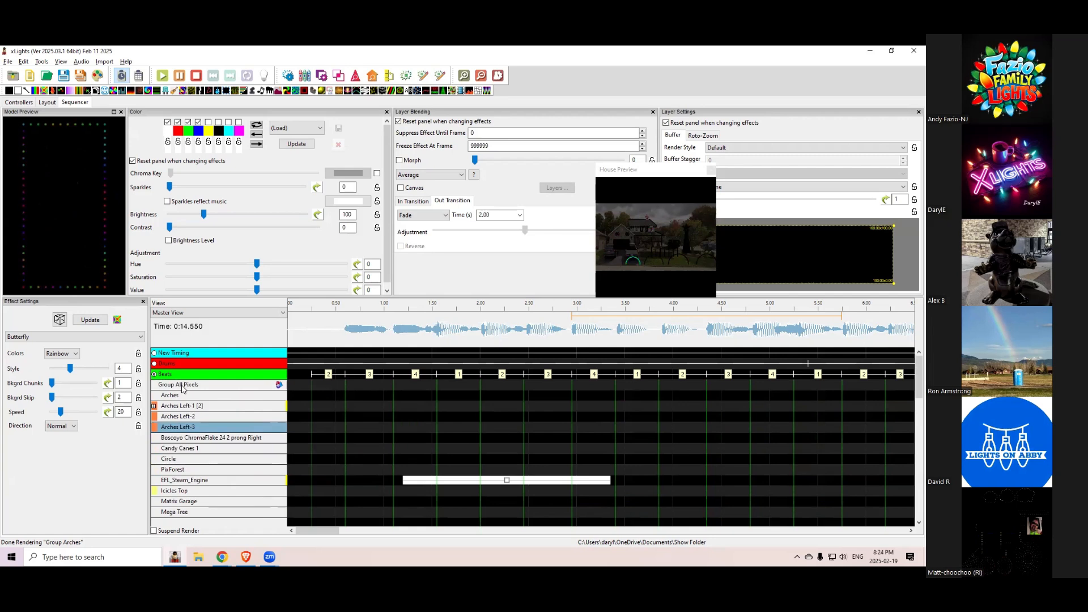
{"action": "left_click", "coordinate": [182, 386]}
{"action": "scroll", "coordinate": [185, 391], "scroll_direction": "up", "scroll_amount": 1}
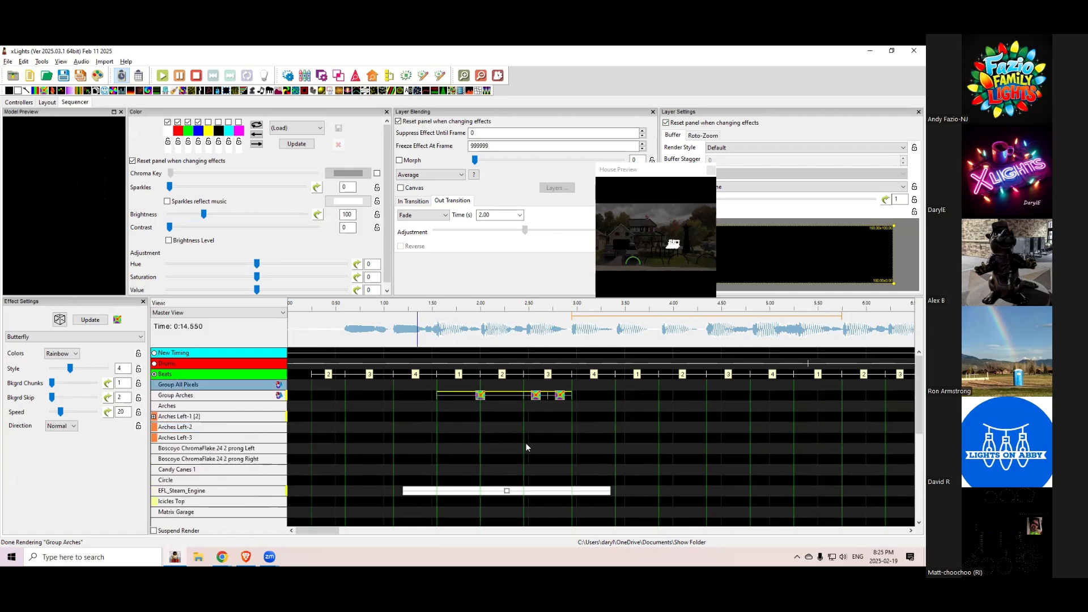
Paste the Butterfly effect onto the Single Line-3 row, starting at the 0:00.600 beat.
{"action": "scroll", "coordinate": [525, 448], "scroll_direction": "down", "scroll_amount": 8}
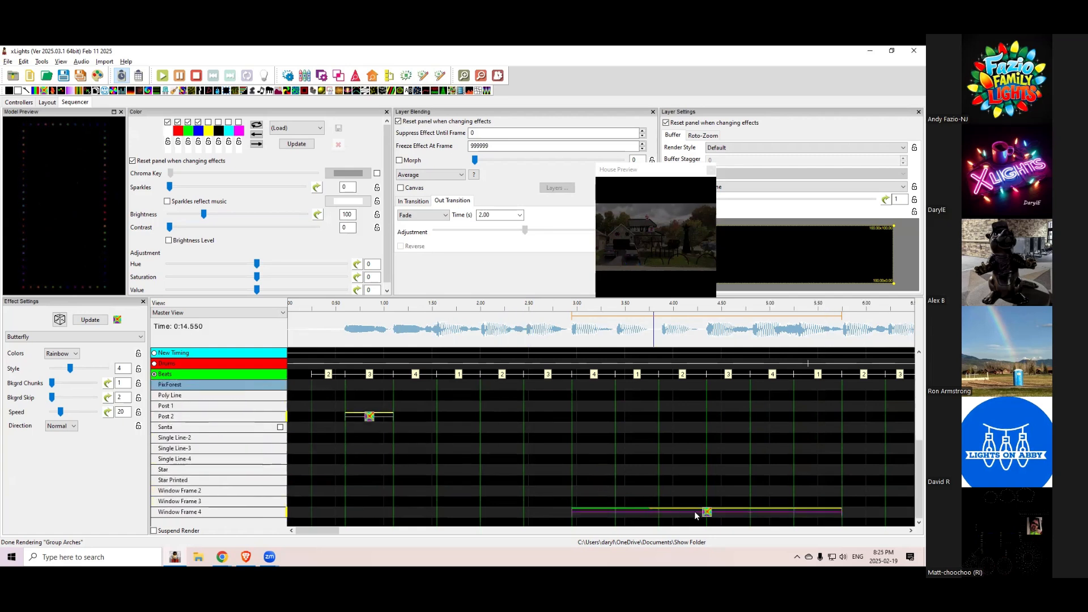
{"action": "scroll", "coordinate": [410, 457], "scroll_direction": "up", "scroll_amount": 5}
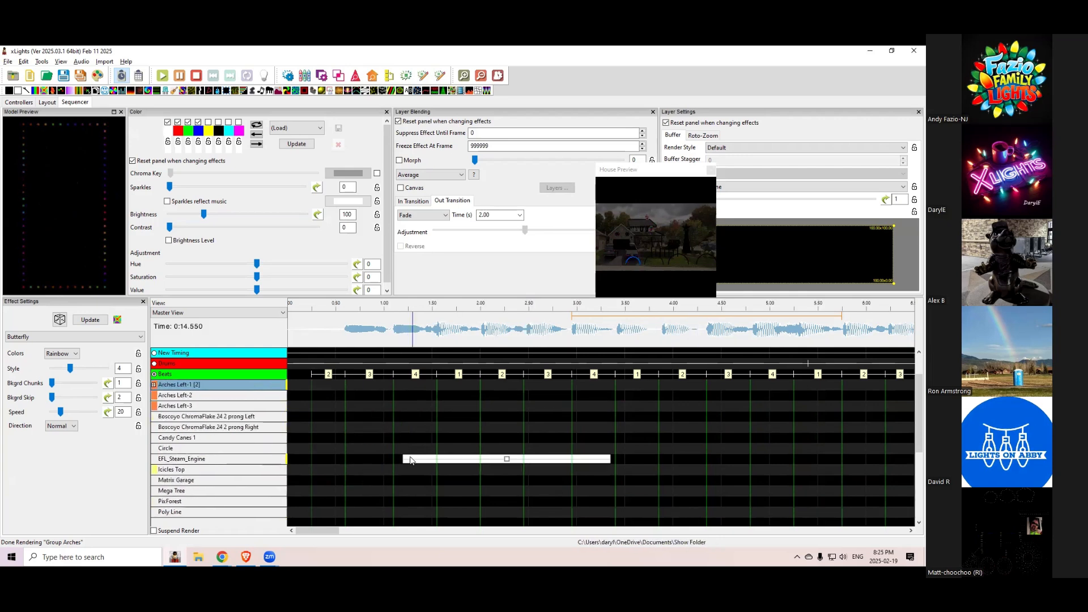
{"action": "scroll", "coordinate": [492, 459], "scroll_direction": "up", "scroll_amount": 2}
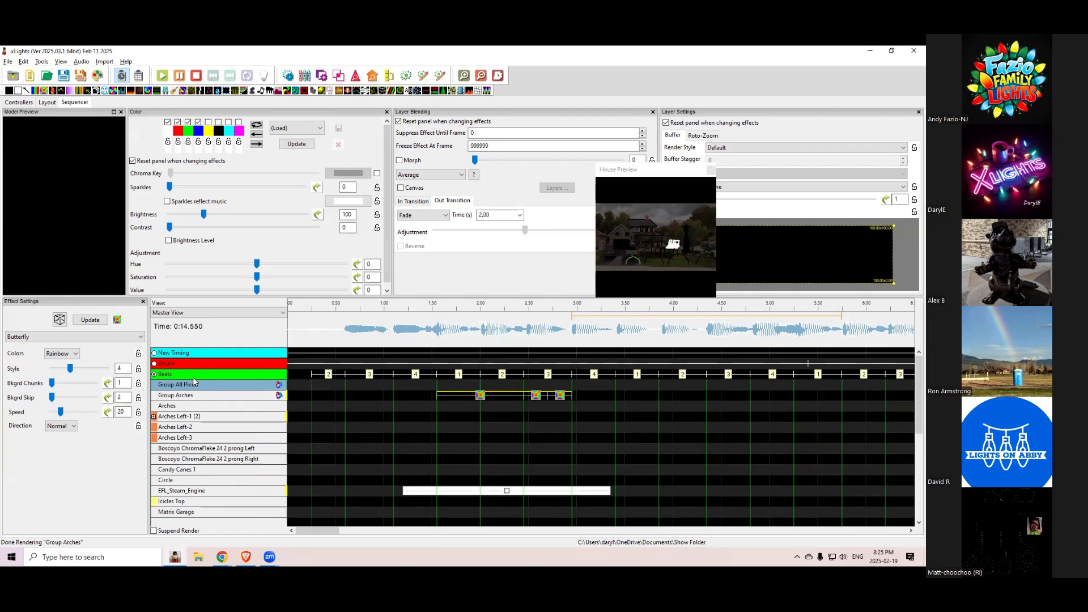
{"action": "scroll", "coordinate": [392, 413], "scroll_direction": "down", "scroll_amount": 2}
{"action": "scroll", "coordinate": [413, 432], "scroll_direction": "down", "scroll_amount": 4}
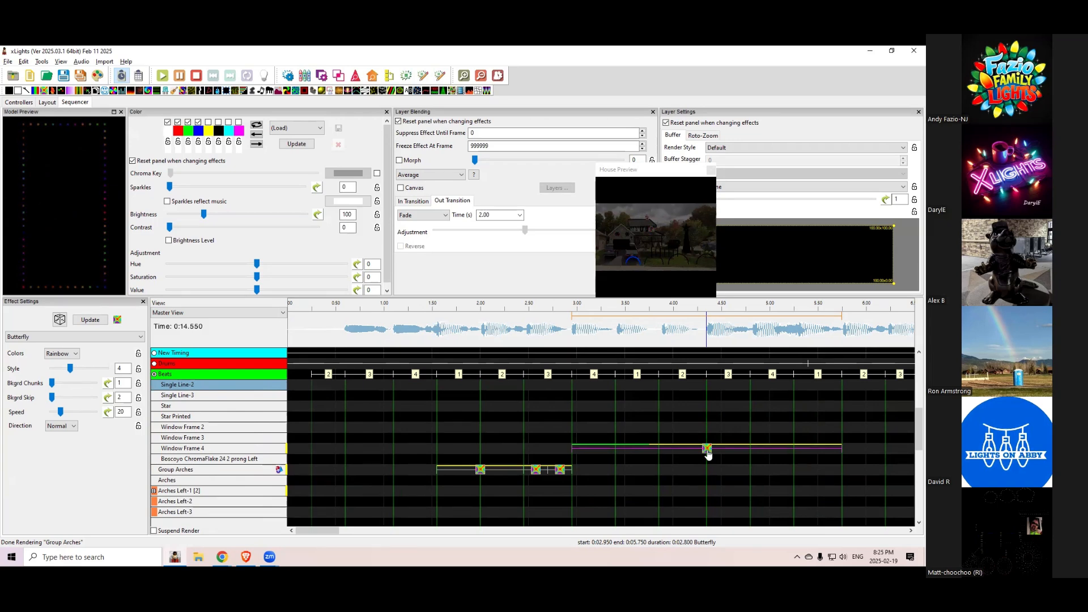
{"action": "left_click", "coordinate": [351, 395]}
{"action": "key", "text": "ctrl+v"}
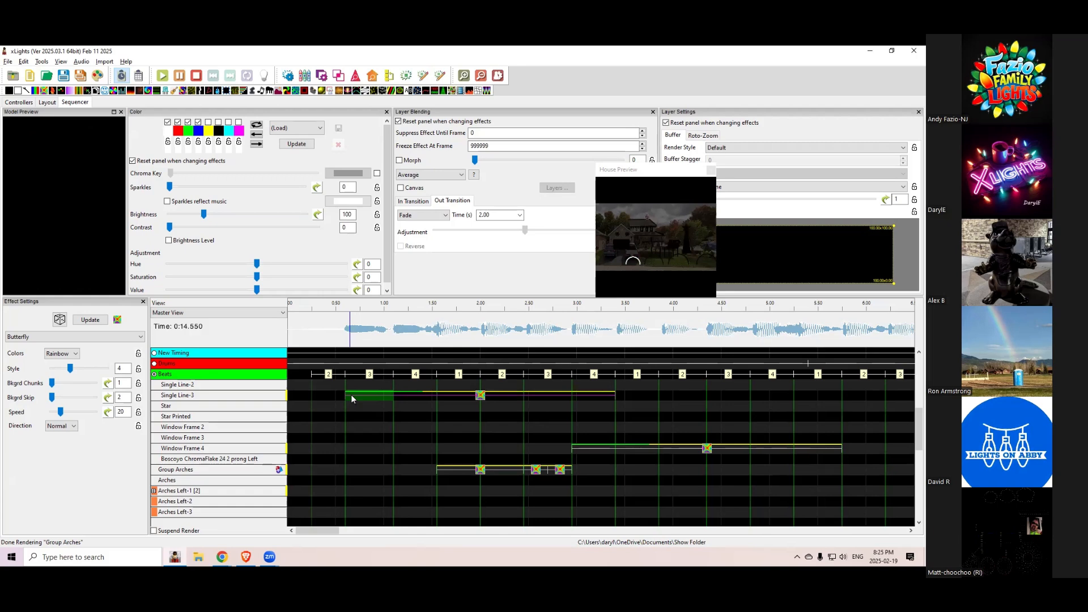
Copy the Butterfly effect on Single Line-3 and paste it onto Star Printed at the beat just before 2.50 s.
{"action": "right_click", "coordinate": [480, 395]}
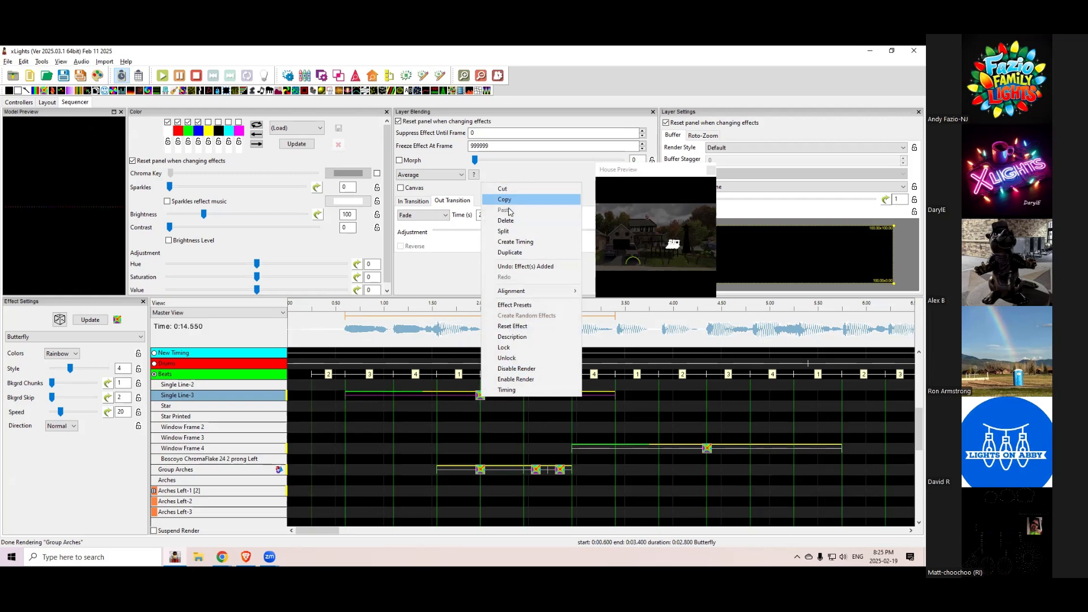
{"action": "left_click", "coordinate": [504, 199]}
{"action": "right_click", "coordinate": [533, 415]}
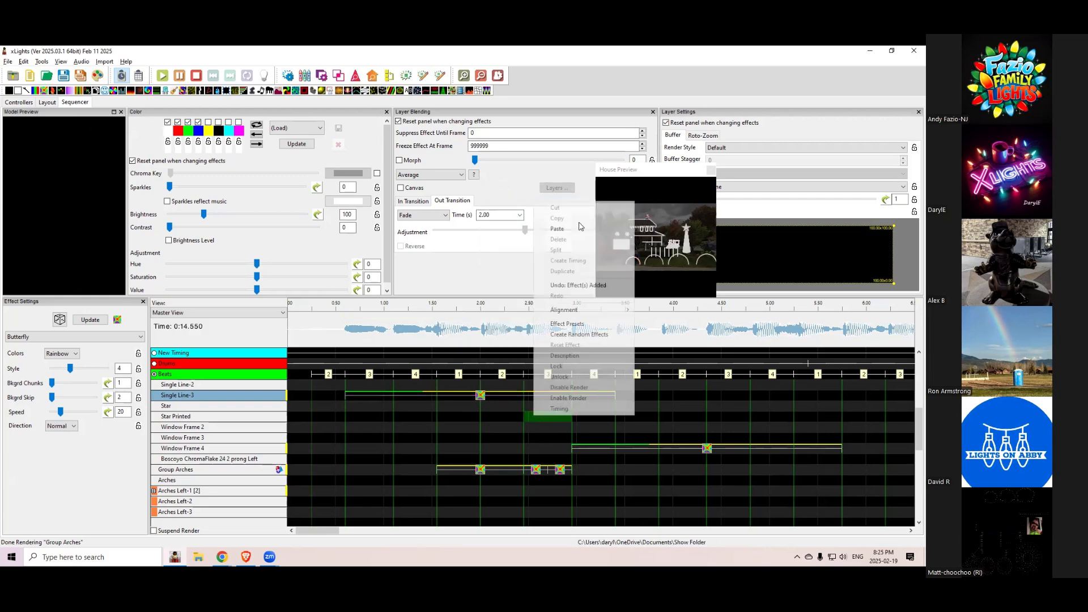
{"action": "left_click", "coordinate": [573, 229]}
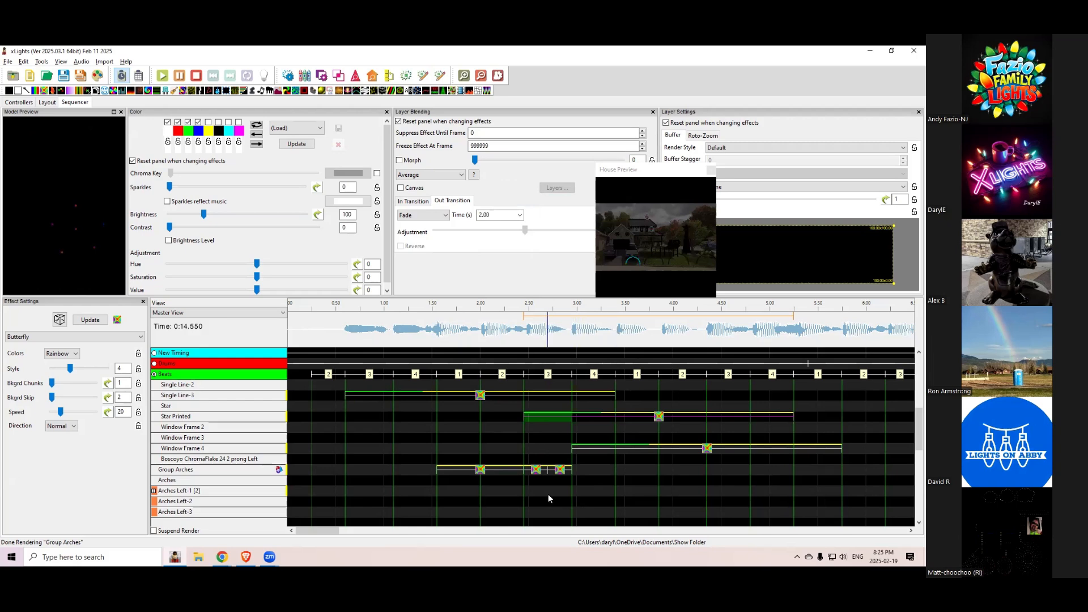
{"action": "left_click", "coordinate": [549, 492]}
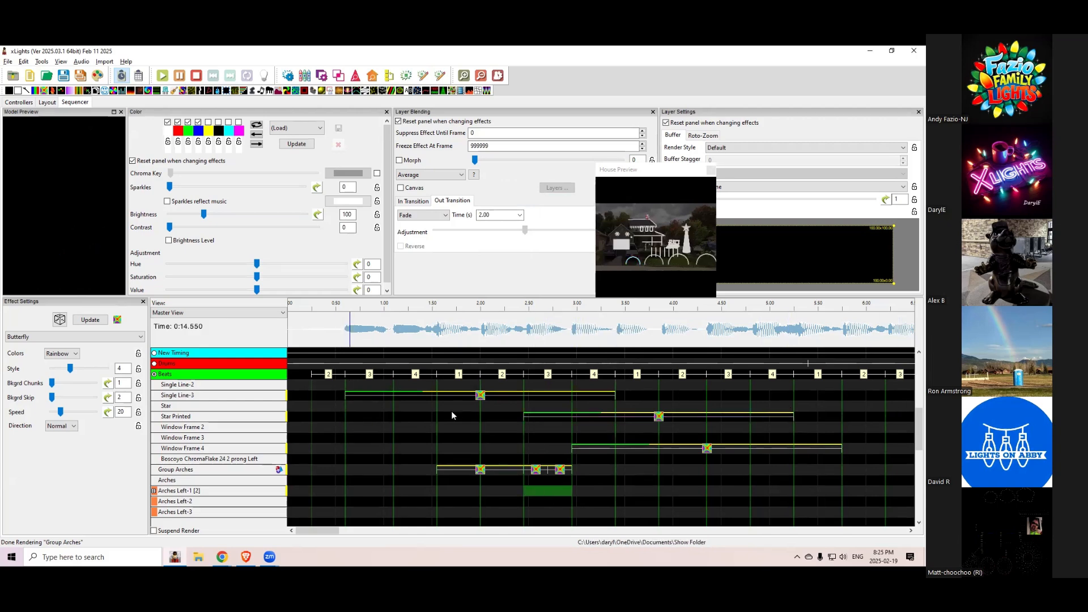
{"action": "right_click", "coordinate": [481, 424]}
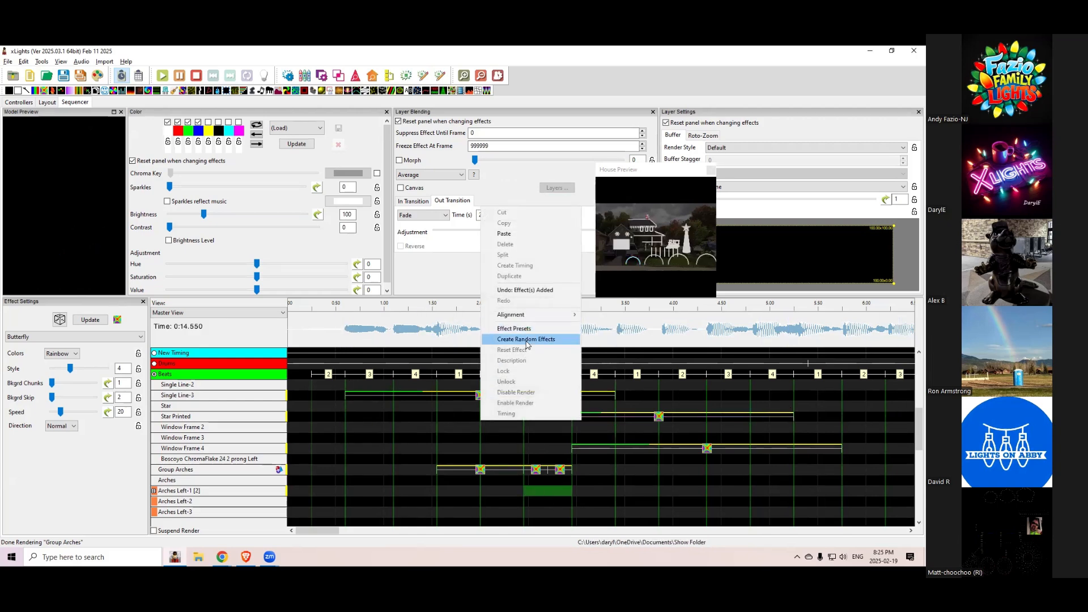
{"action": "mouse_move", "coordinate": [516, 321]}
{"action": "left_click", "coordinate": [678, 458]}
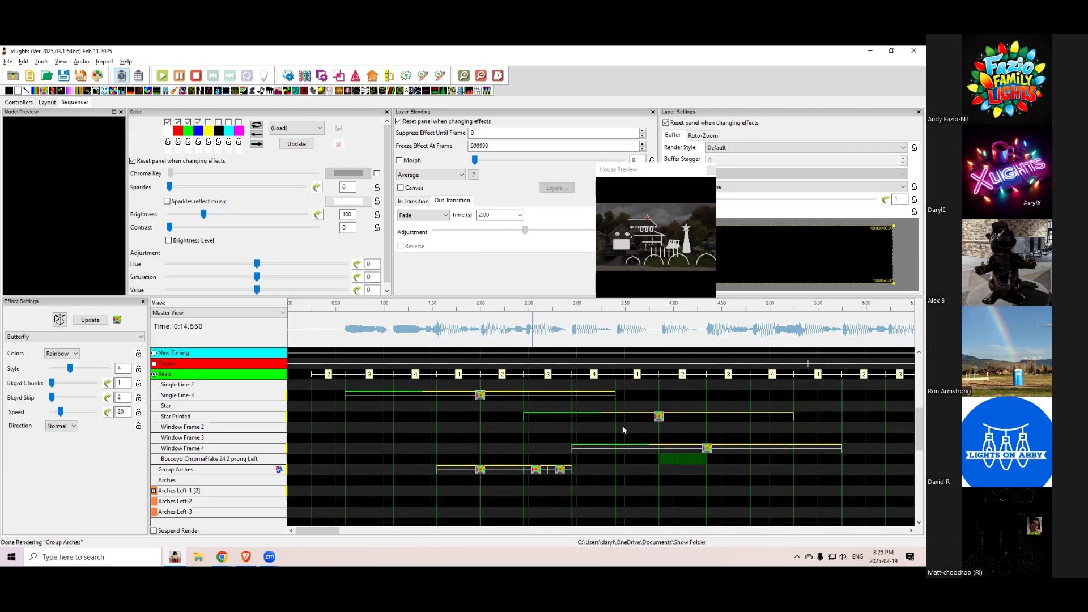
Move the Star Printed Butterfly effect earlier to start at about 0.85 s, and align its start time with the Single Line-3 effect.
{"action": "left_click_drag", "start_coordinate": [655, 422], "coordinate": [498, 412]}
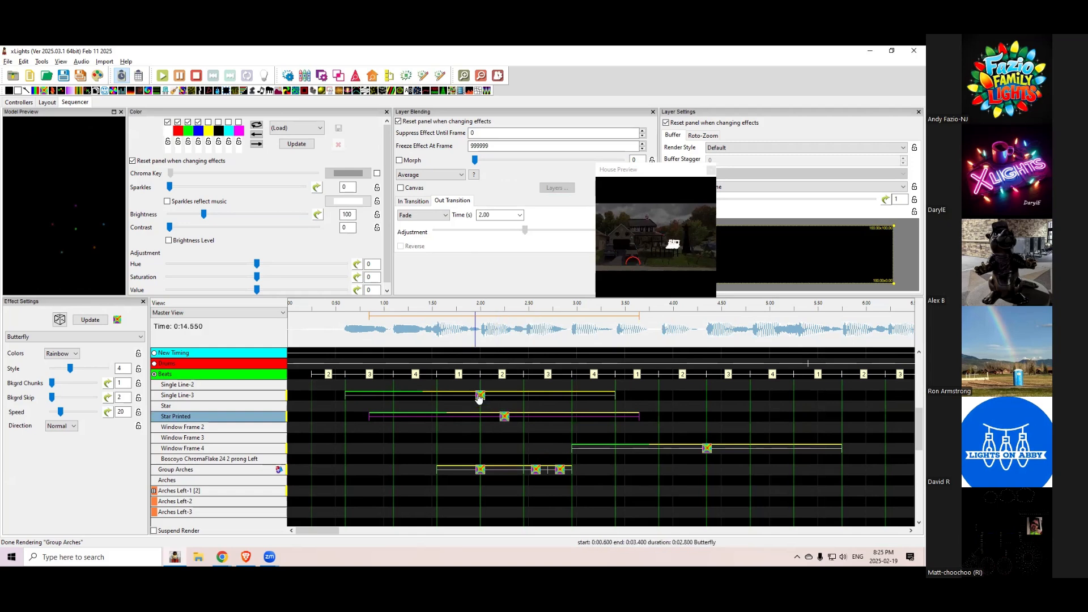
{"action": "left_click", "coordinate": [481, 397]}
{"action": "right_click", "coordinate": [481, 397]}
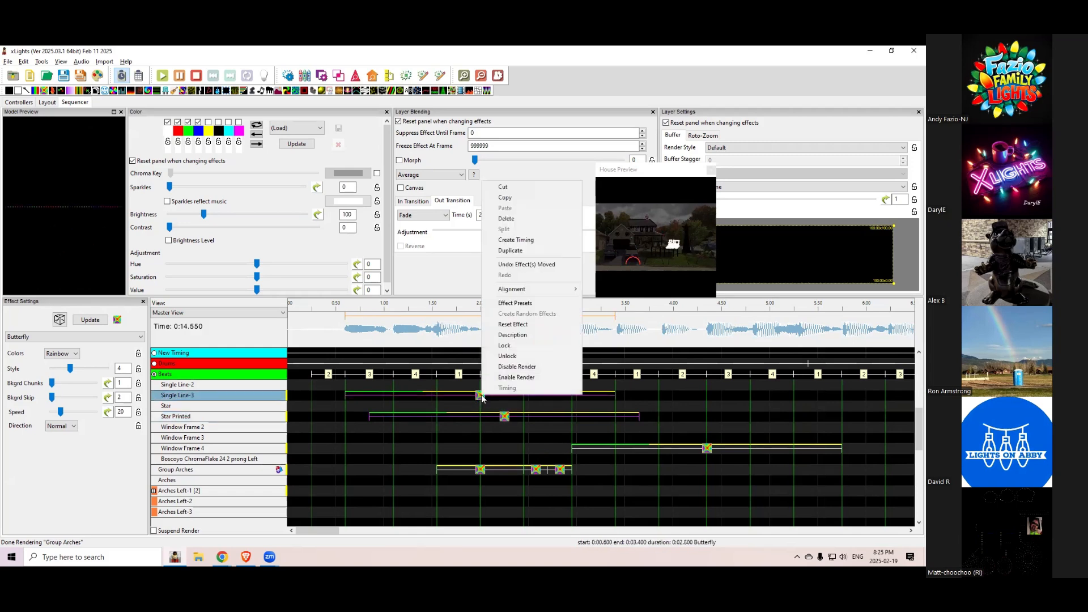
{"action": "mouse_move", "coordinate": [566, 290]}
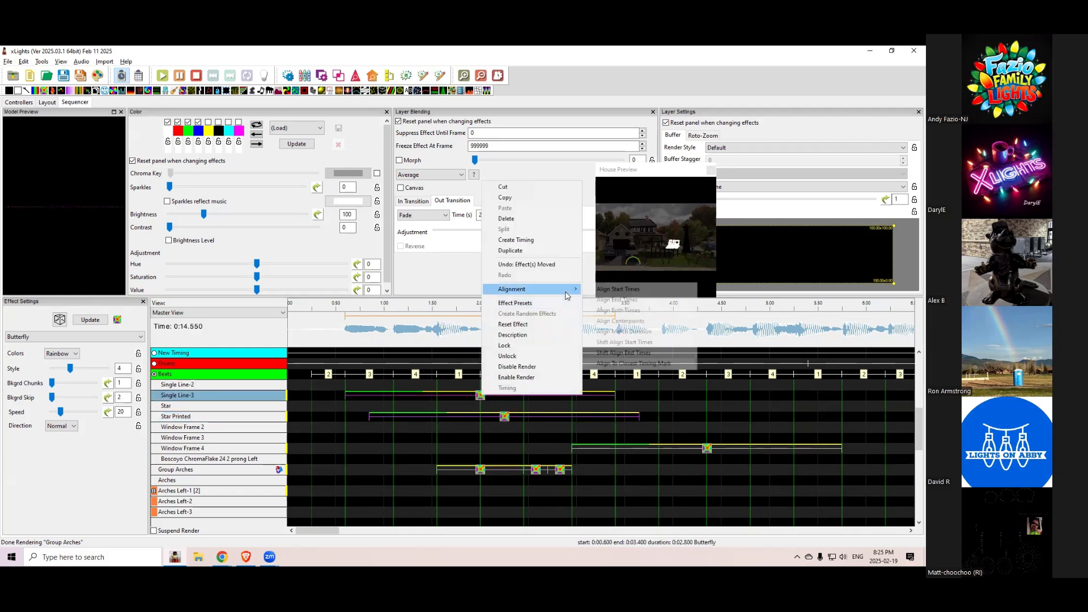
{"action": "left_click", "coordinate": [613, 290]}
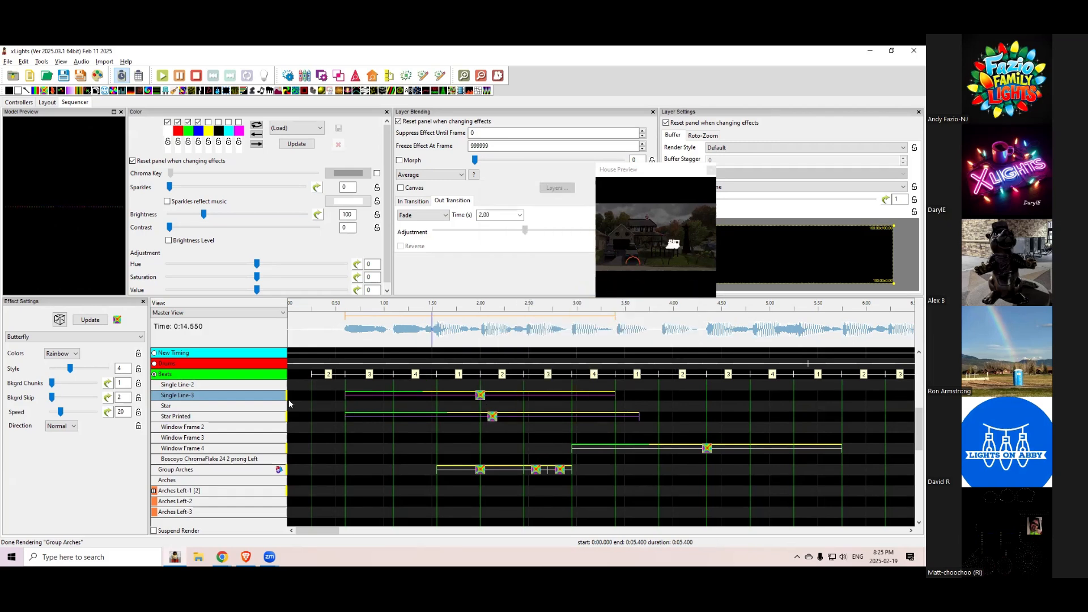
Align the end time of the Star Printed Butterfly effect with the end of the Single Line-3 effect.
{"action": "left_click", "coordinate": [491, 418]}
{"action": "left_click", "coordinate": [481, 395]}
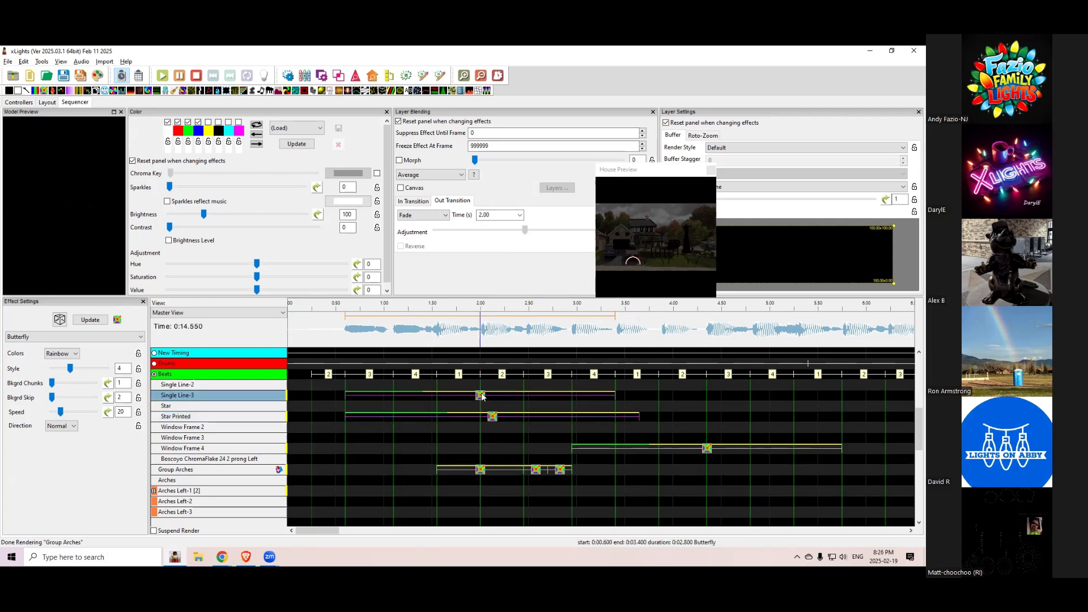
{"action": "right_click", "coordinate": [481, 395]}
{"action": "mouse_move", "coordinate": [544, 287]}
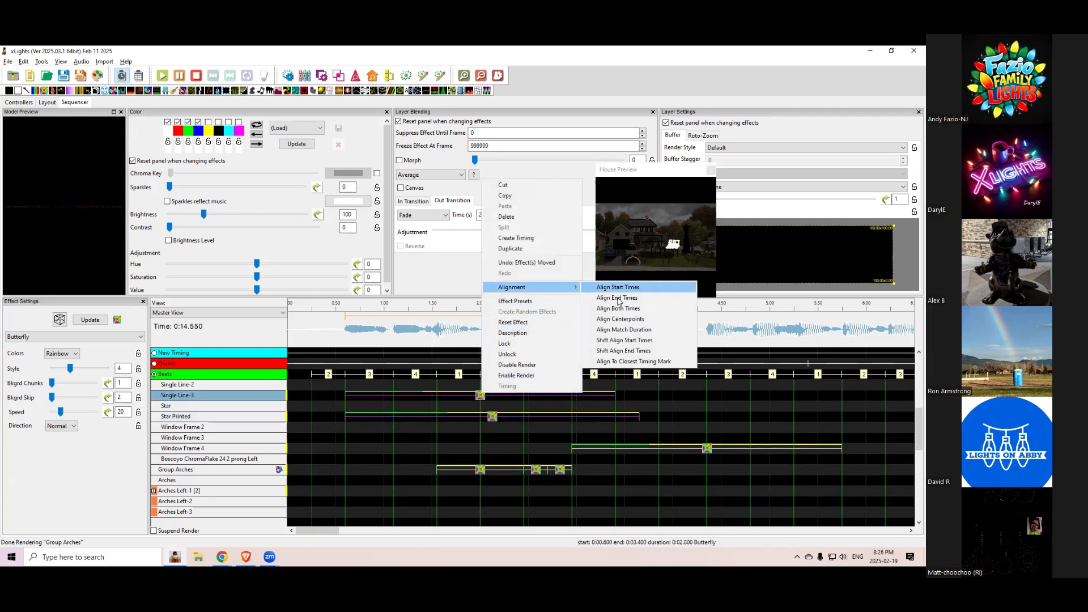
{"action": "left_click", "coordinate": [622, 297]}
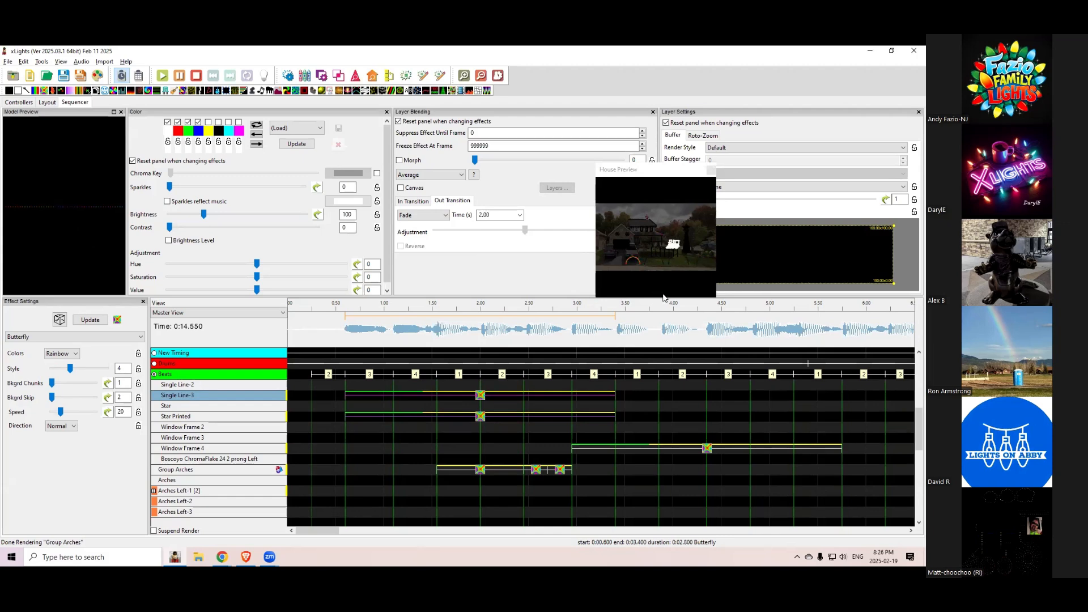
Switch to the Google Slides presentation, advance to the Timing Waveform slide, and return to xLights.
{"action": "key", "text": "alt+Tab"}
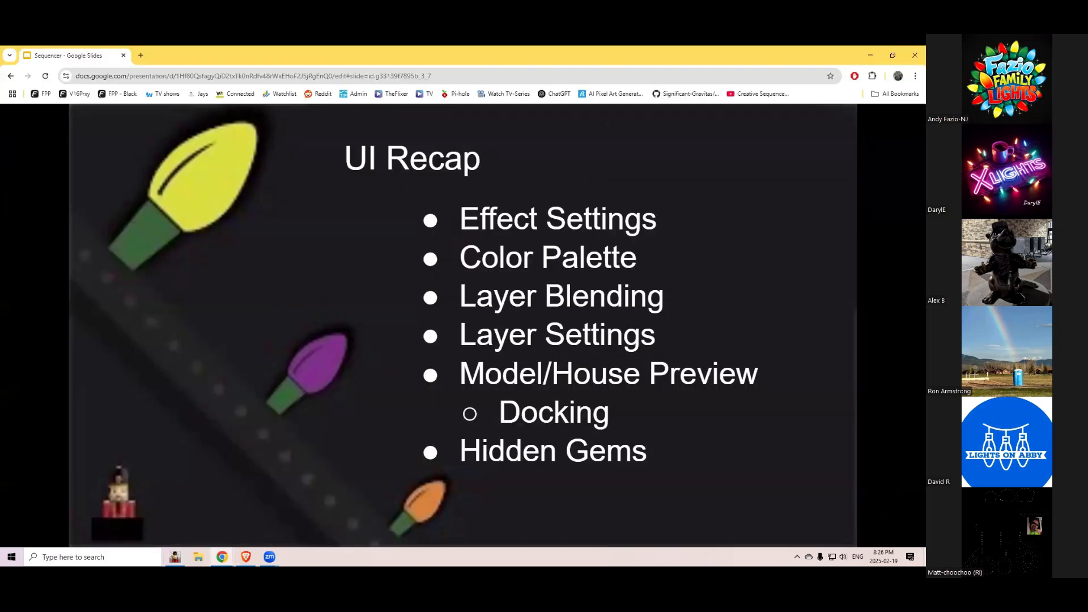
{"action": "key", "text": "Right"}
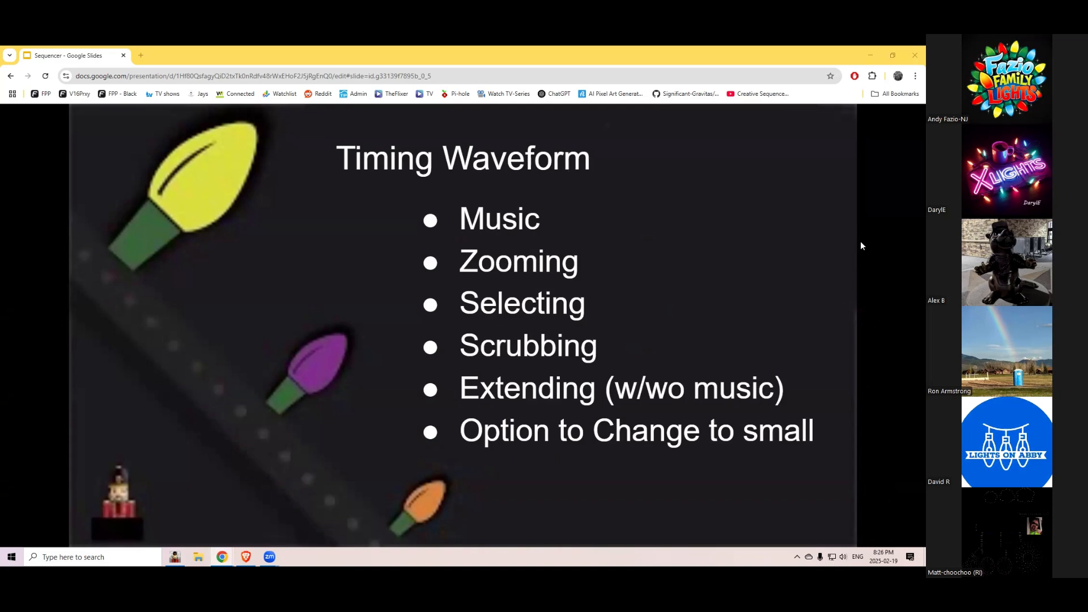
{"action": "key", "text": "alt+Tab"}
{"action": "key", "text": "alt+Tab"}
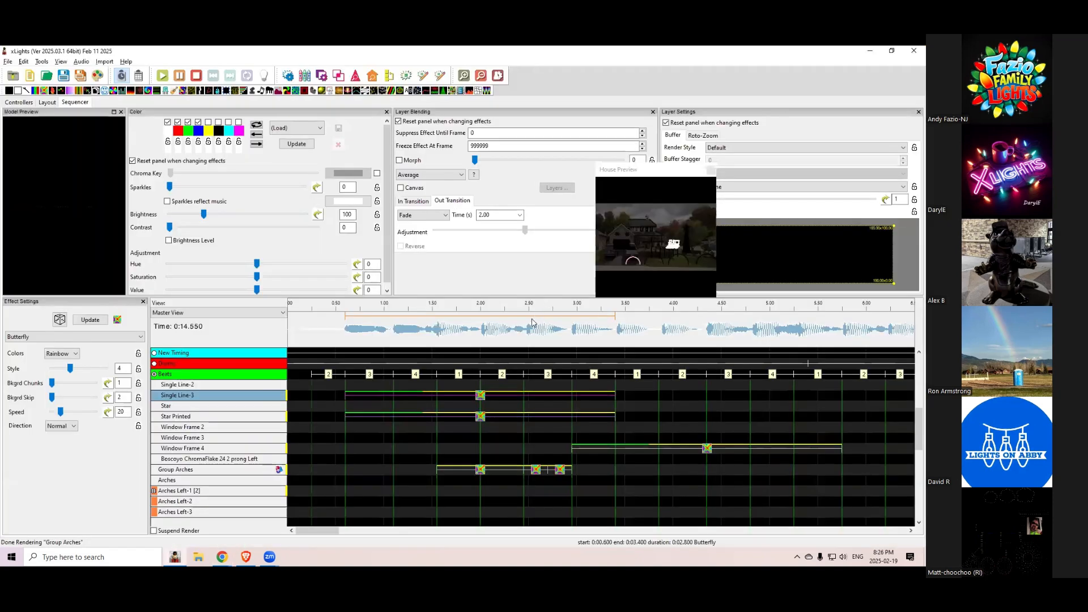
Place the playhead at 0:02.500 and review the media and sequence duration in the Sequence Settings.
{"action": "left_click", "coordinate": [530, 334]}
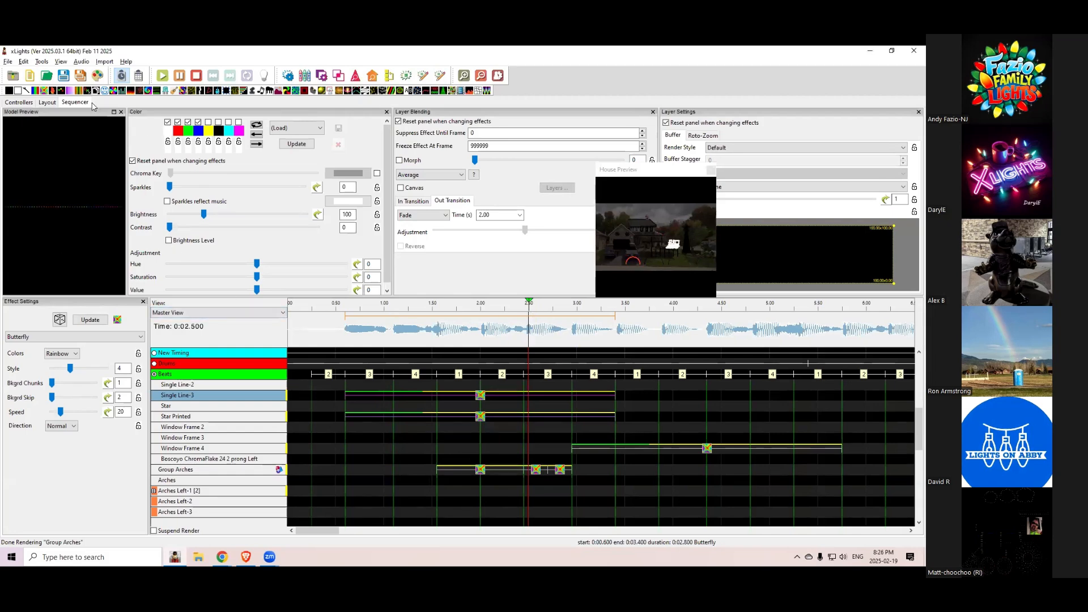
{"action": "left_click", "coordinate": [8, 62]}
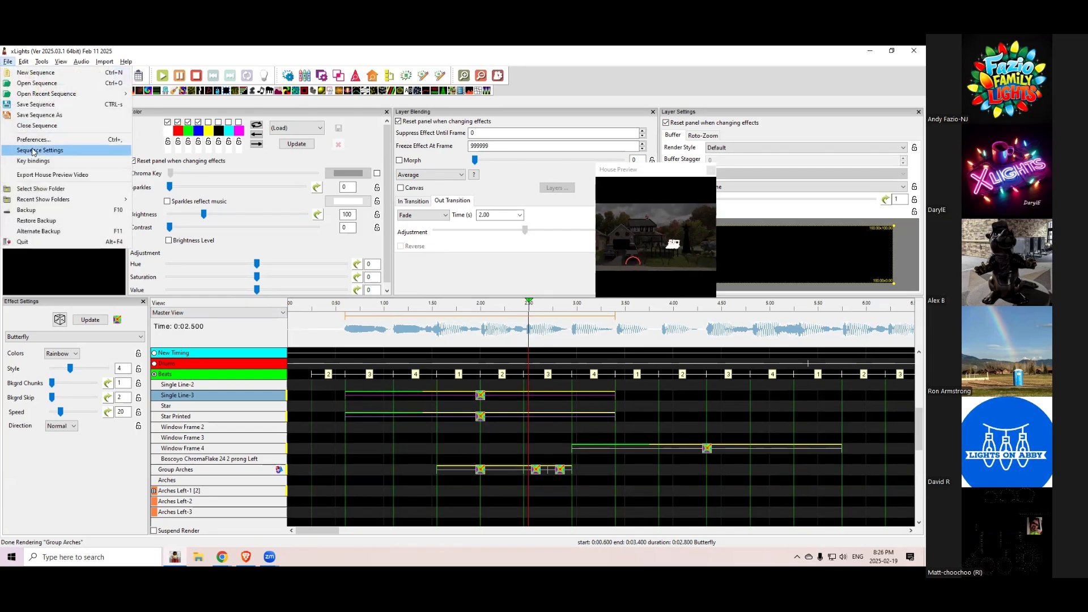
{"action": "left_click", "coordinate": [40, 150]}
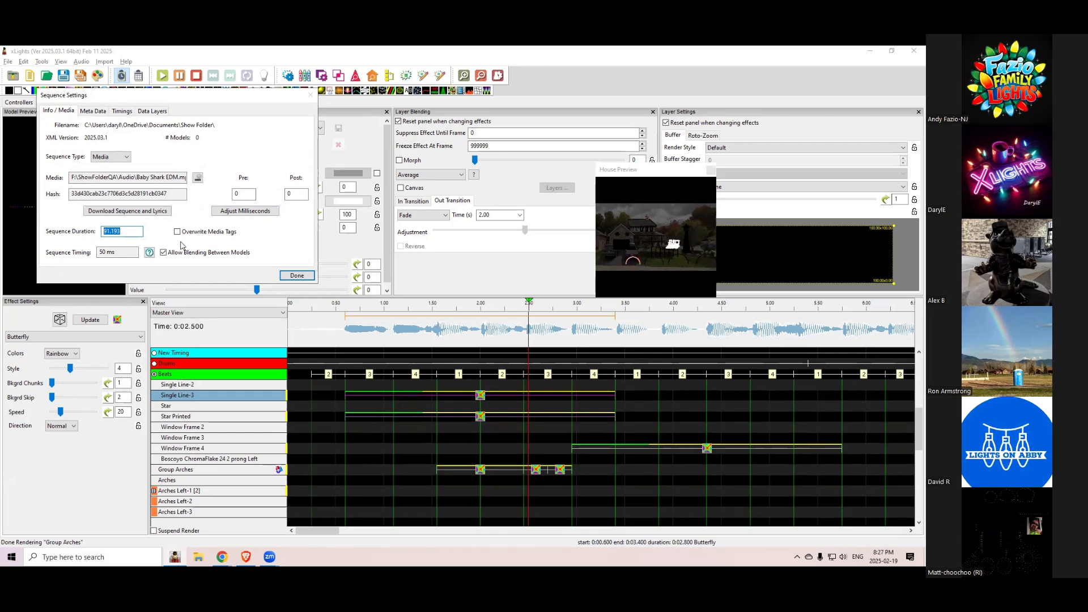
{"action": "left_click", "coordinate": [296, 276]}
Place the playhead at 0:02.950 on the waveform and zoom the timeline out one level.
{"action": "left_click", "coordinate": [572, 329]}
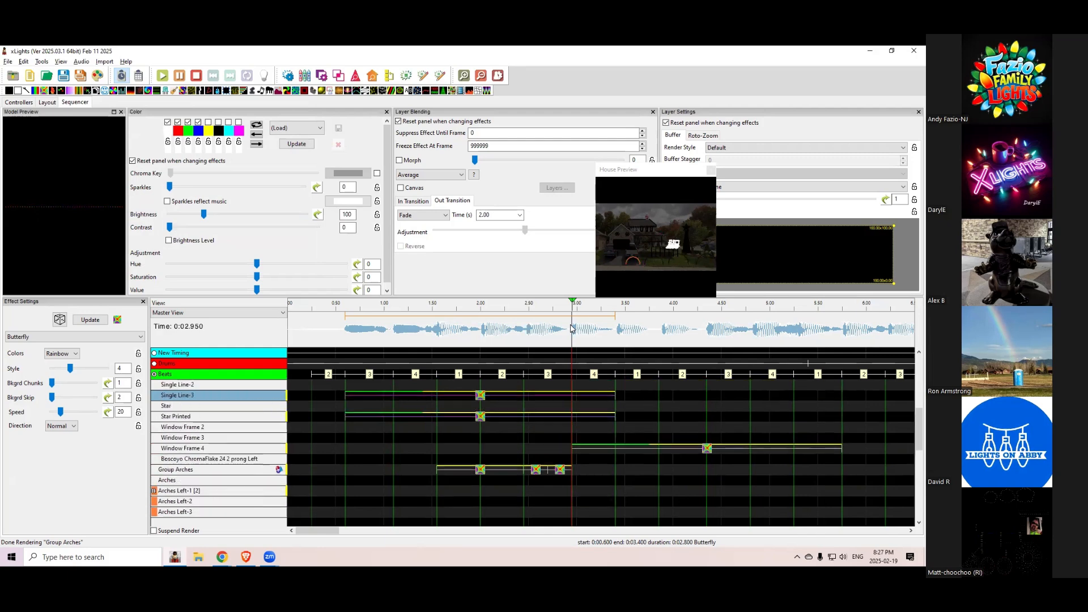
{"action": "scroll", "coordinate": [534, 326], "scroll_direction": "up", "scroll_amount": 2}
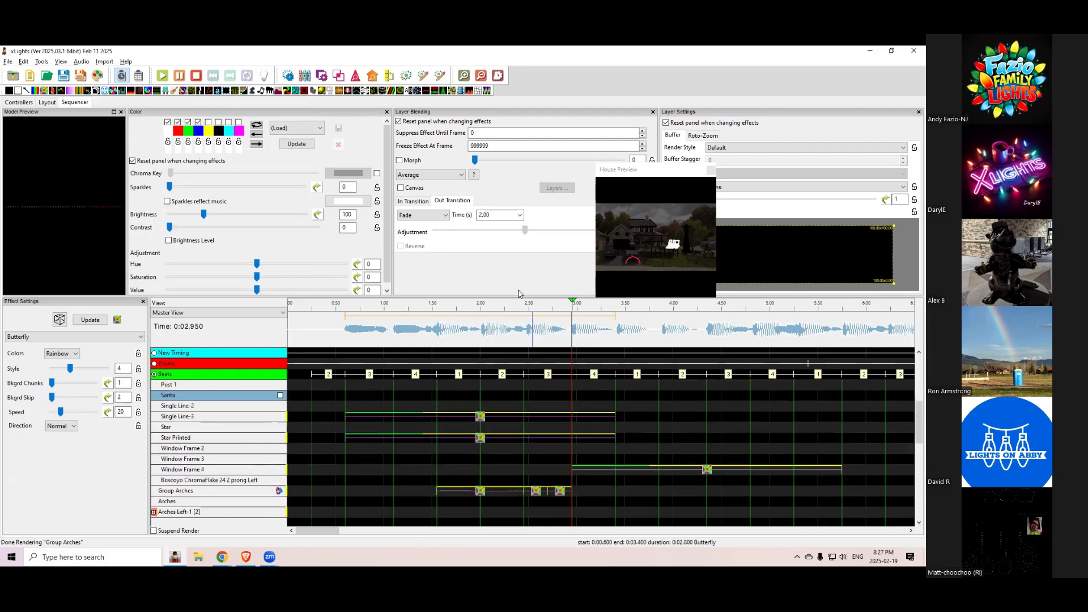
{"action": "left_click", "coordinate": [480, 76]}
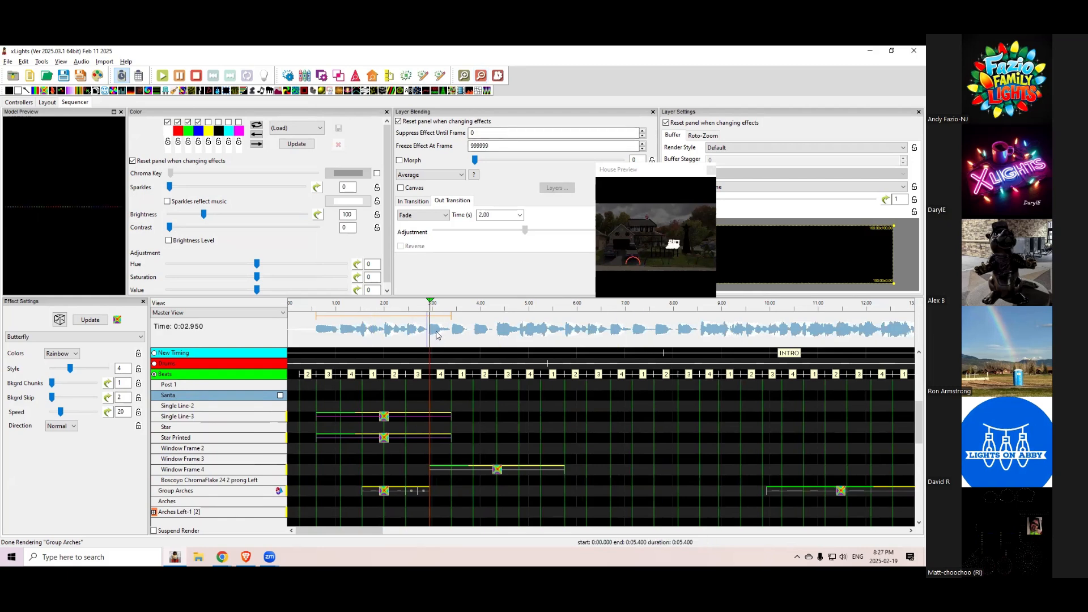
Select the waveform section from 5 to 7 seconds, replay it in a loop, and stop playback.
{"action": "left_click_drag", "start_coordinate": [436, 337], "coordinate": [530, 330]}
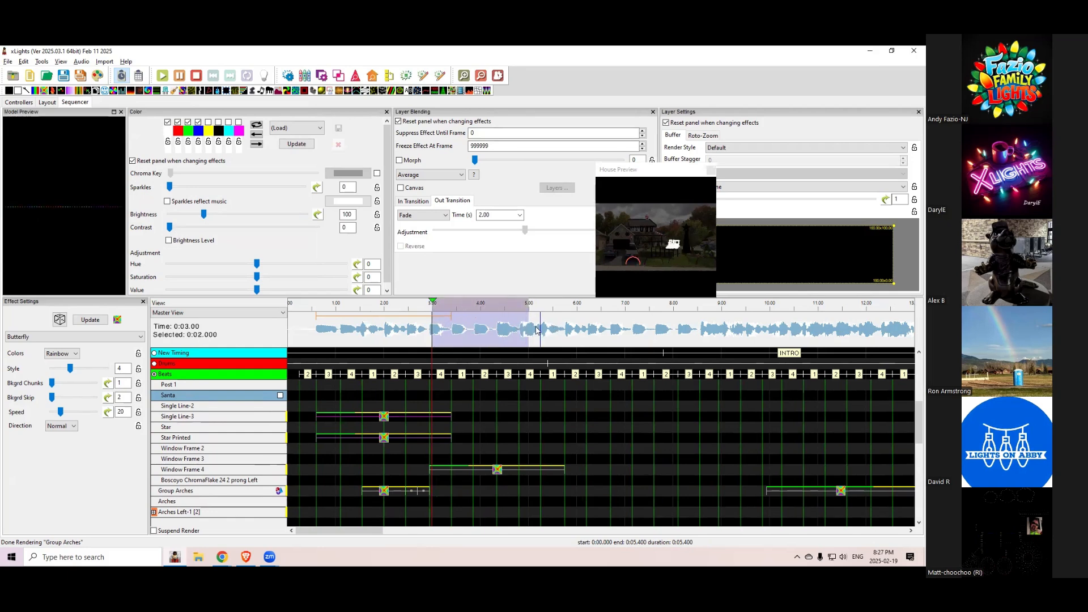
{"action": "left_click_drag", "start_coordinate": [529, 332], "coordinate": [627, 338]}
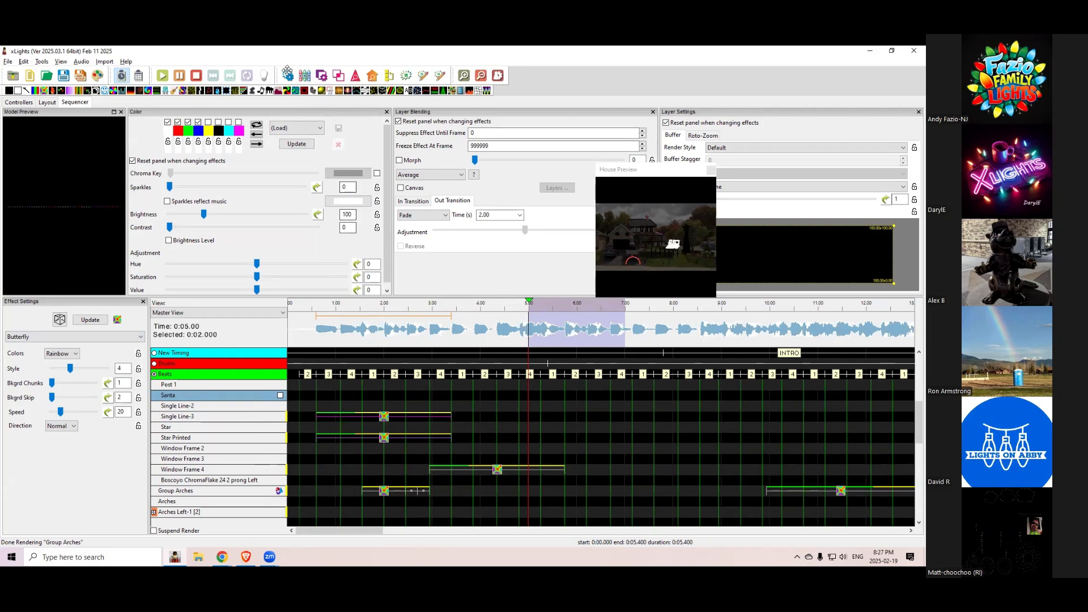
{"action": "left_click", "coordinate": [165, 78]}
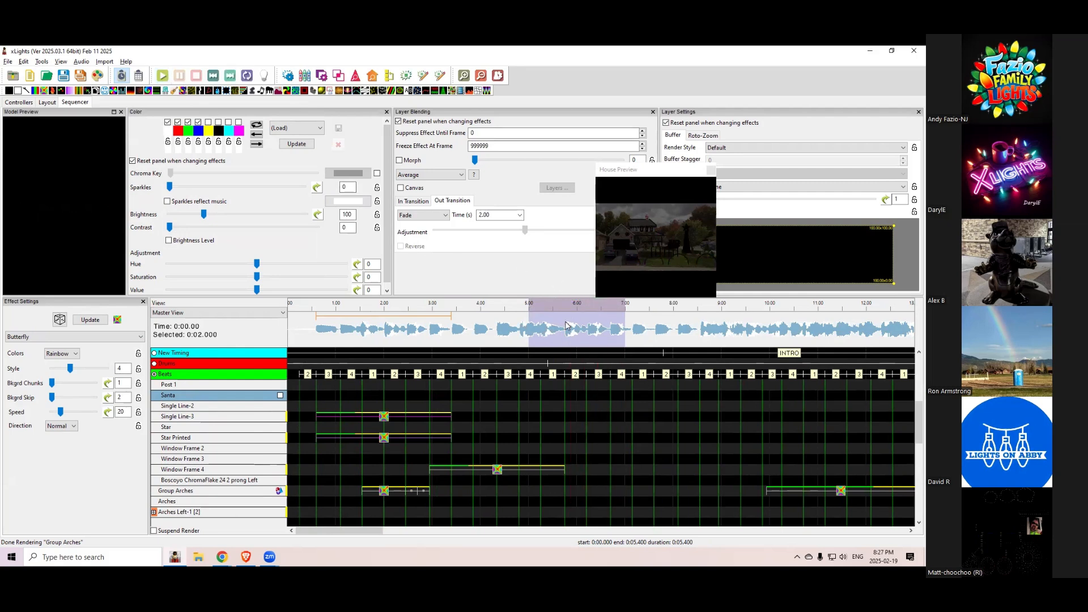
{"action": "left_click", "coordinate": [246, 76]}
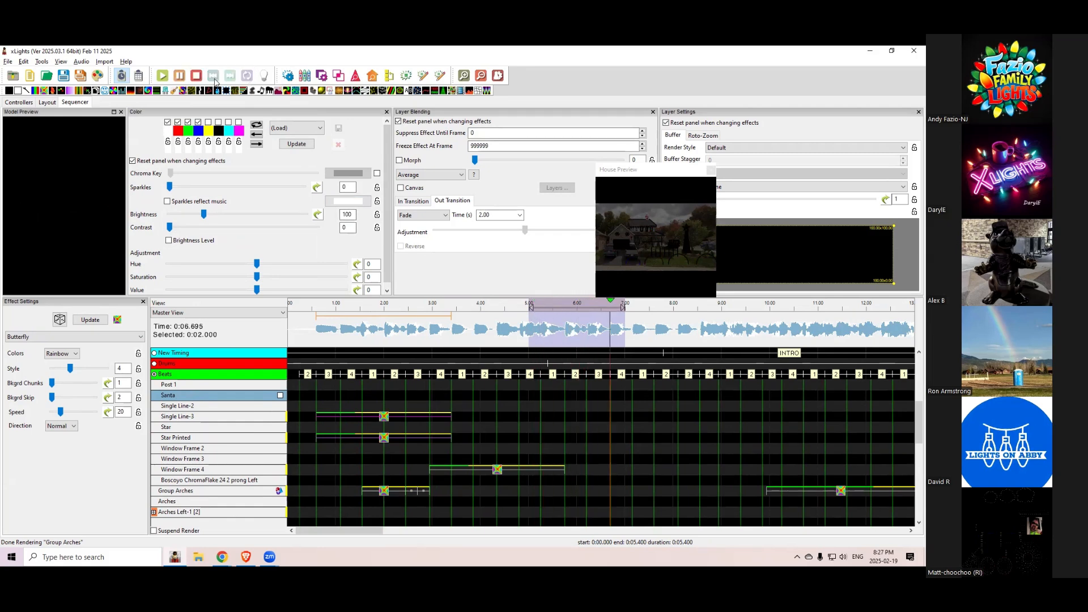
{"action": "left_click", "coordinate": [195, 80]}
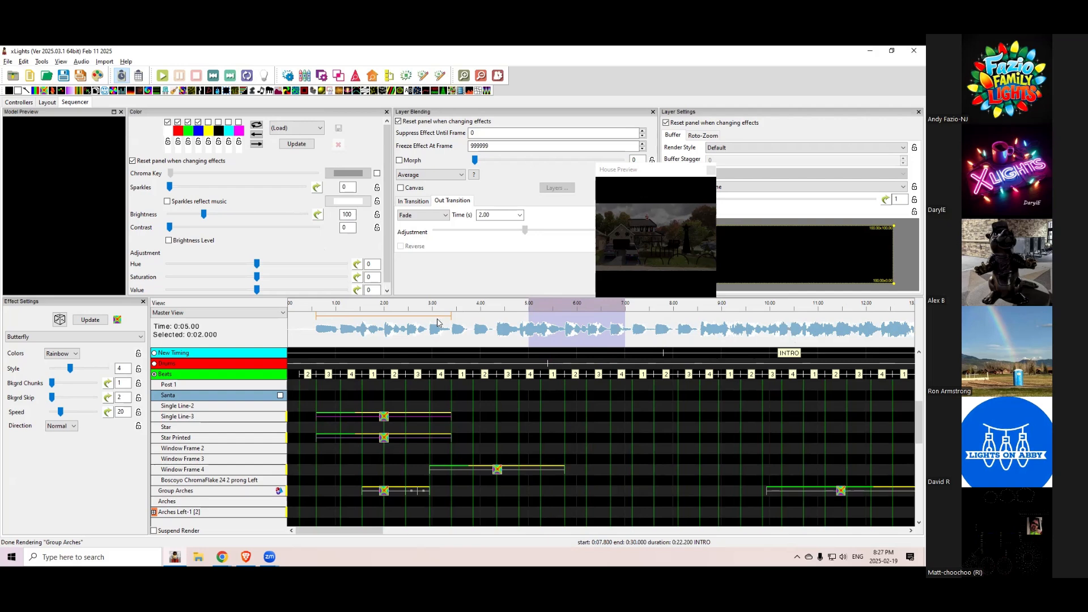
Select the waveform section from 3 to 4 seconds, replay it in a loop, and stop playback.
{"action": "left_click", "coordinate": [434, 327]}
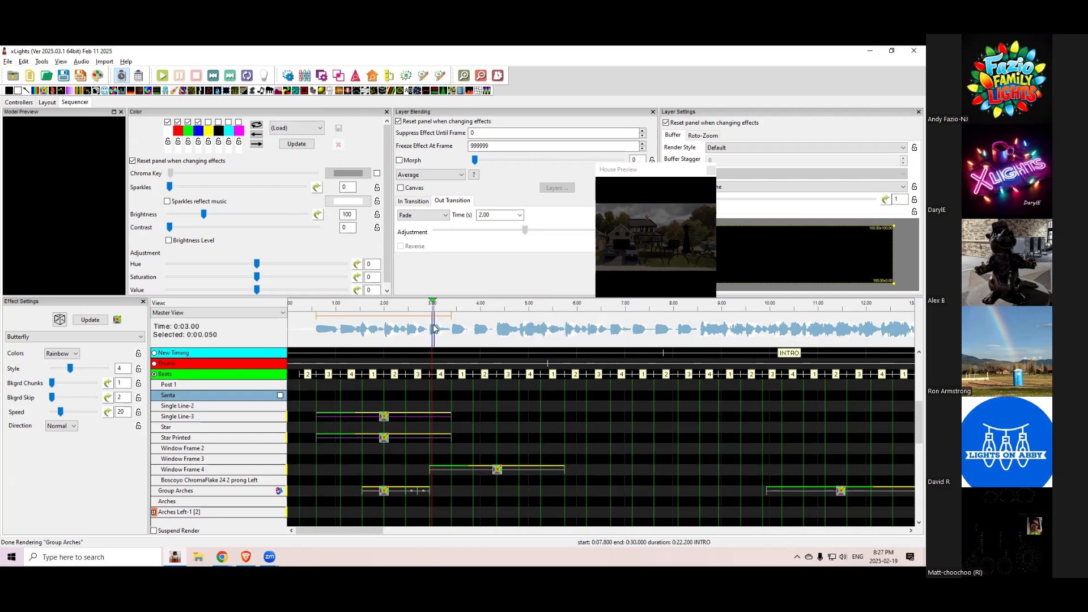
{"action": "left_click_drag", "start_coordinate": [434, 328], "coordinate": [482, 329]}
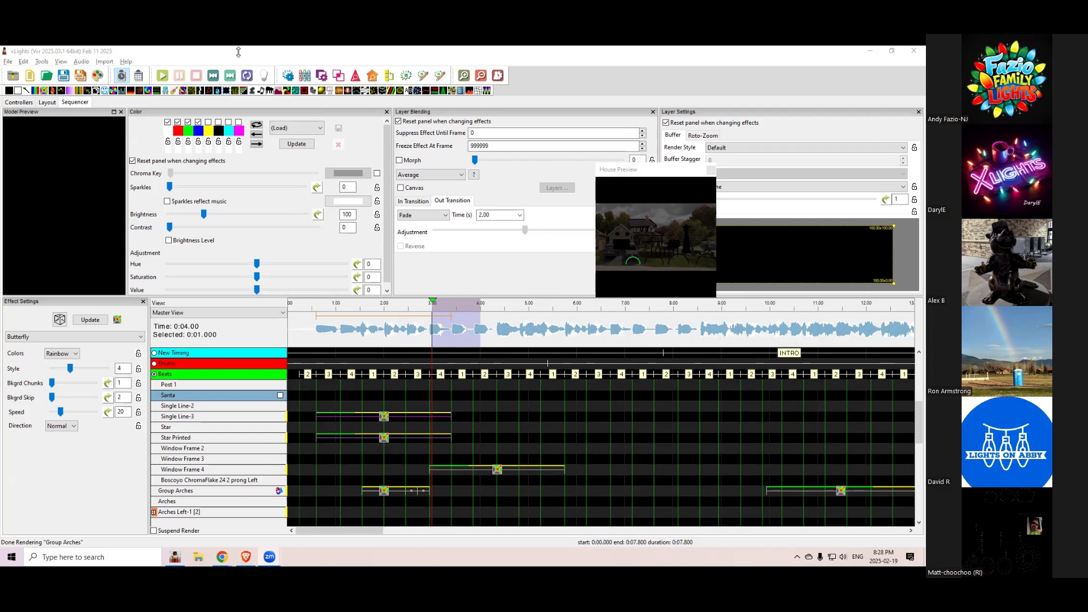
{"action": "left_click", "coordinate": [246, 75]}
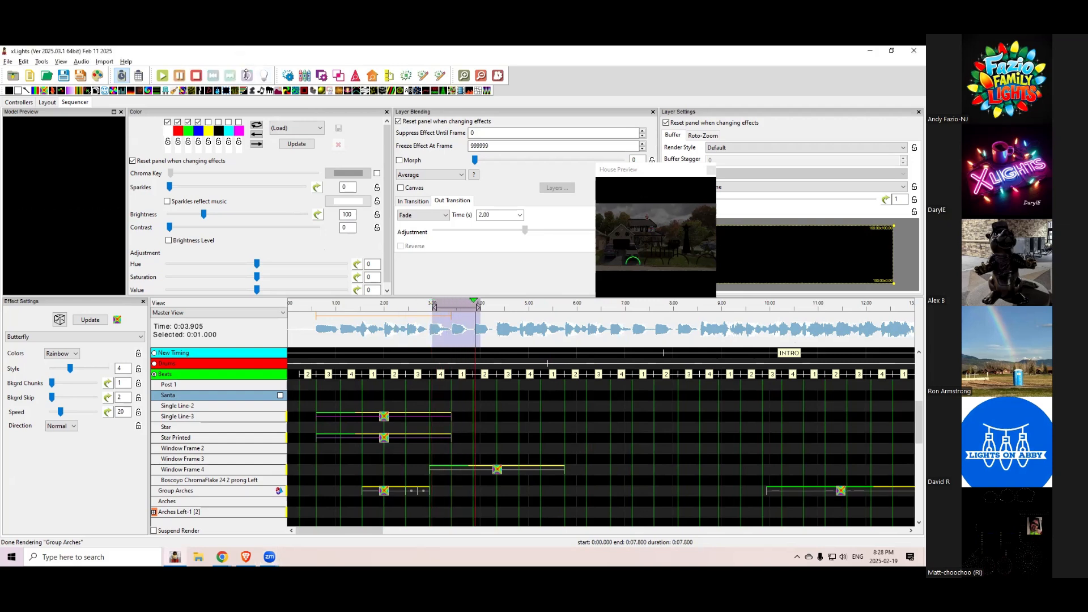
{"action": "left_click", "coordinate": [196, 75]}
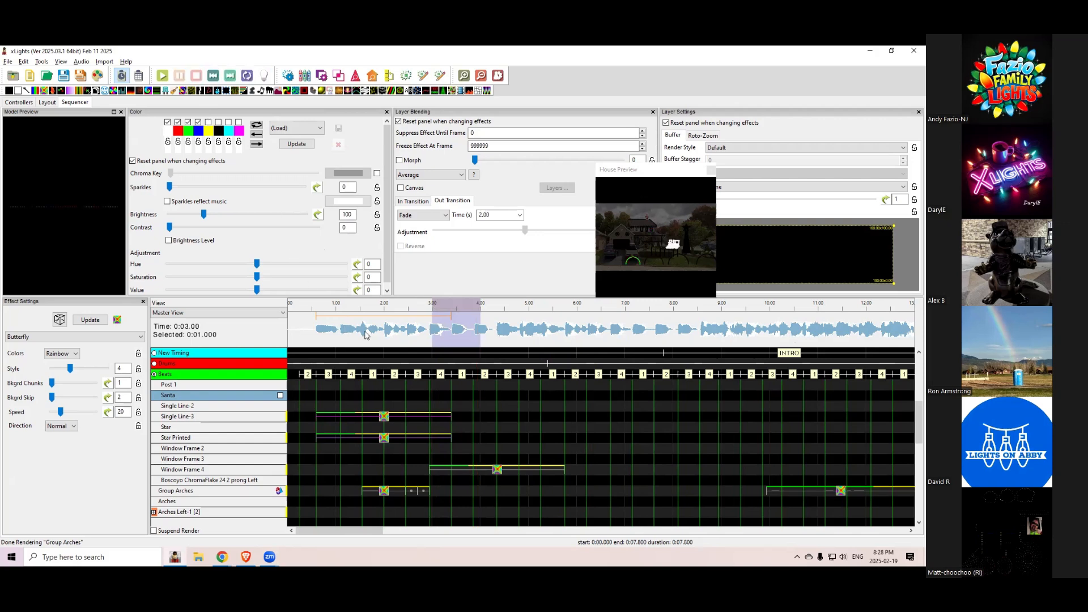
Select the waveform section from 5 to 7 seconds, and clear the selection by placing the play marker at 3.2 seconds.
{"action": "left_click", "coordinate": [529, 326]}
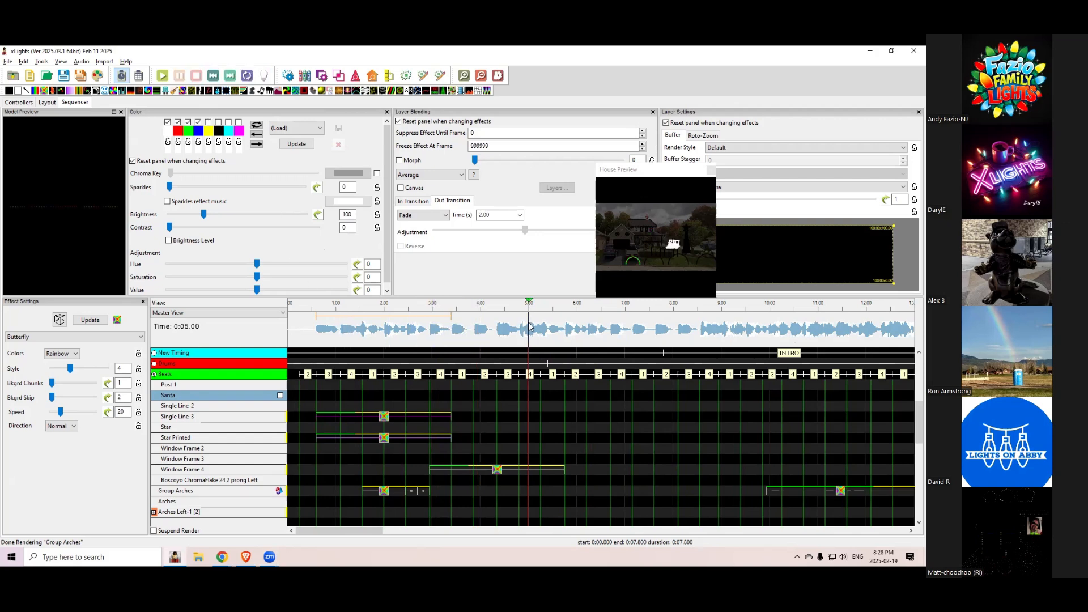
{"action": "left_click_drag", "start_coordinate": [529, 326], "coordinate": [618, 327]}
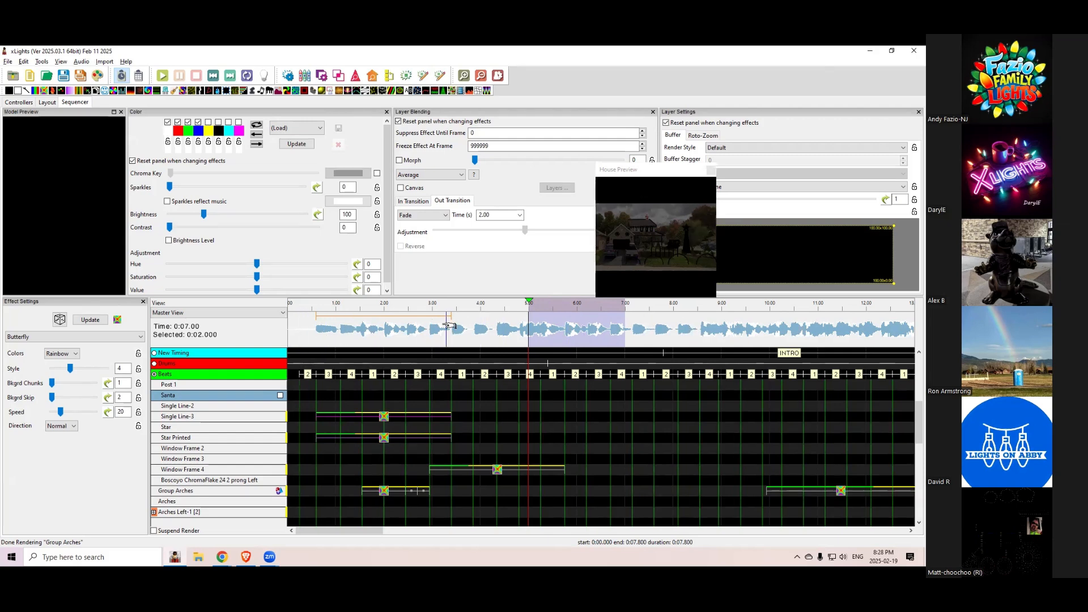
{"action": "left_click", "coordinate": [443, 328]}
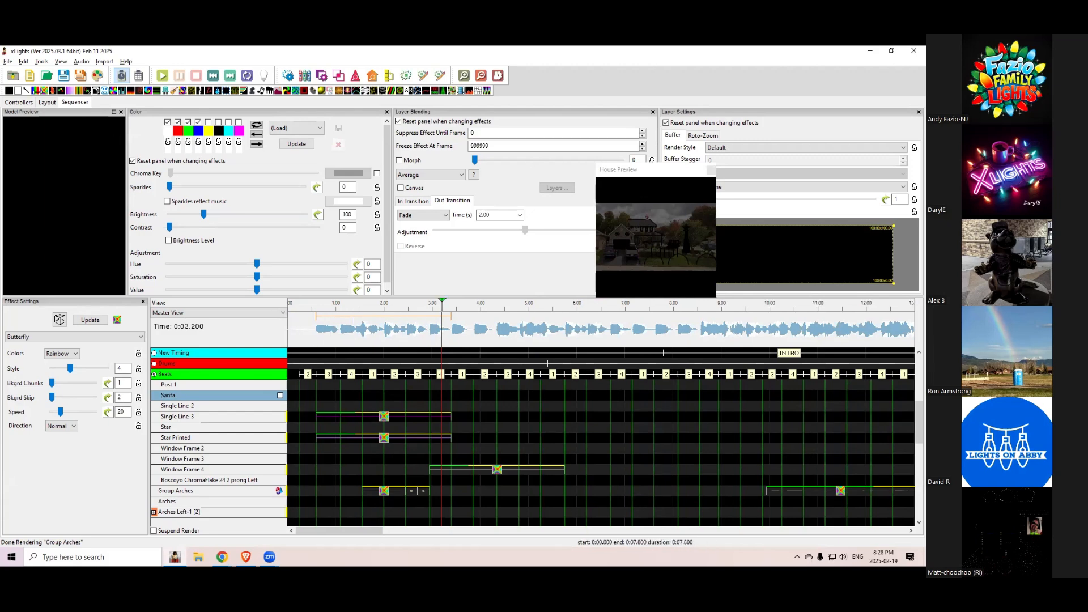
Enable Small Waveform in the Effects Grid preferences and apply the change.
{"action": "left_click", "coordinate": [8, 61]}
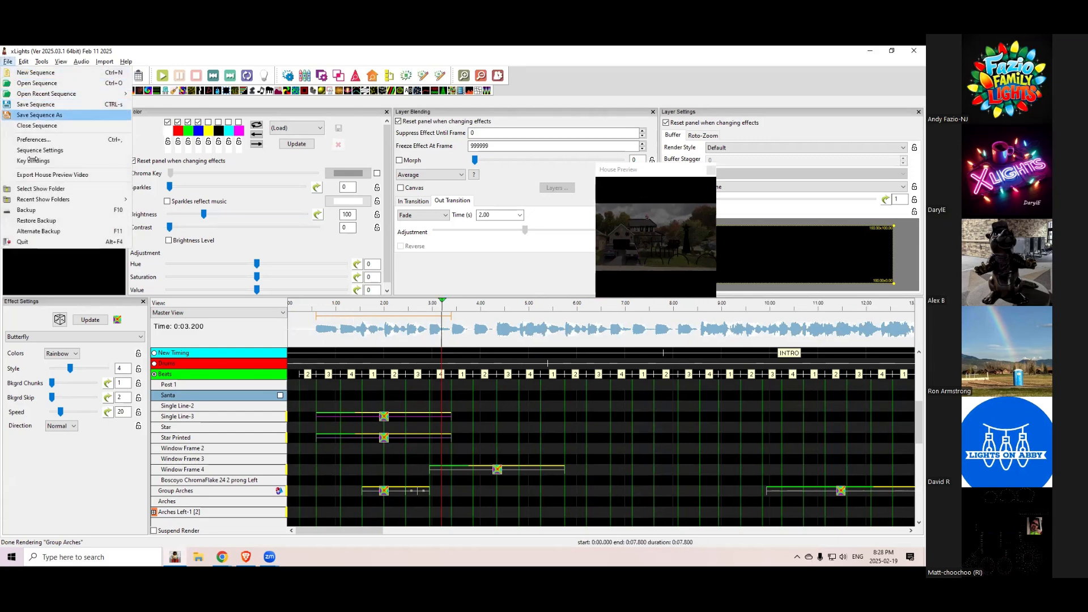
{"action": "left_click", "coordinate": [35, 140]}
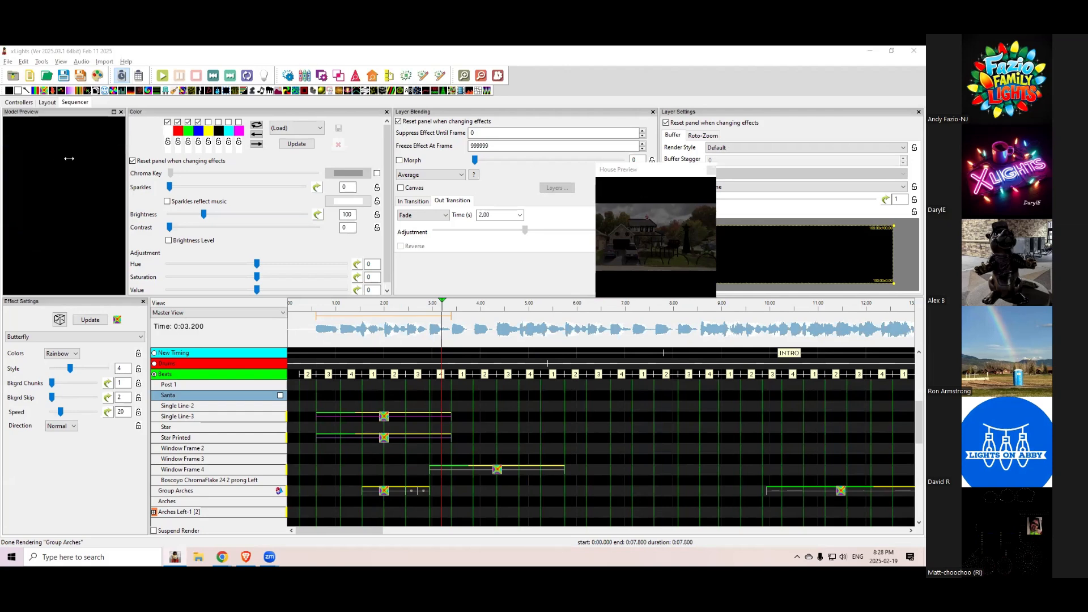
{"action": "left_click", "coordinate": [77, 114]}
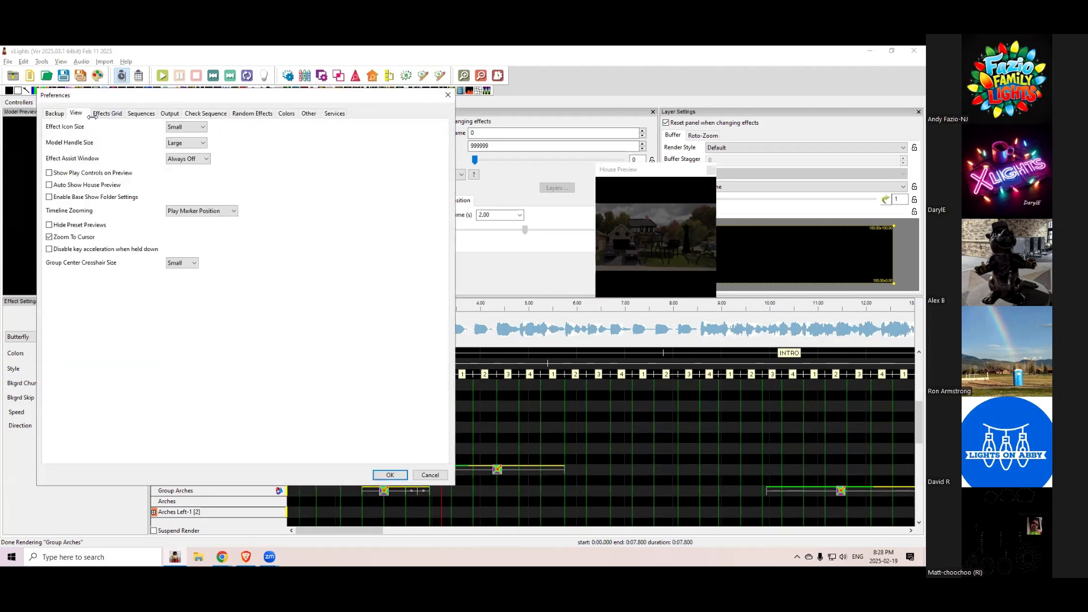
{"action": "left_click", "coordinate": [140, 113]}
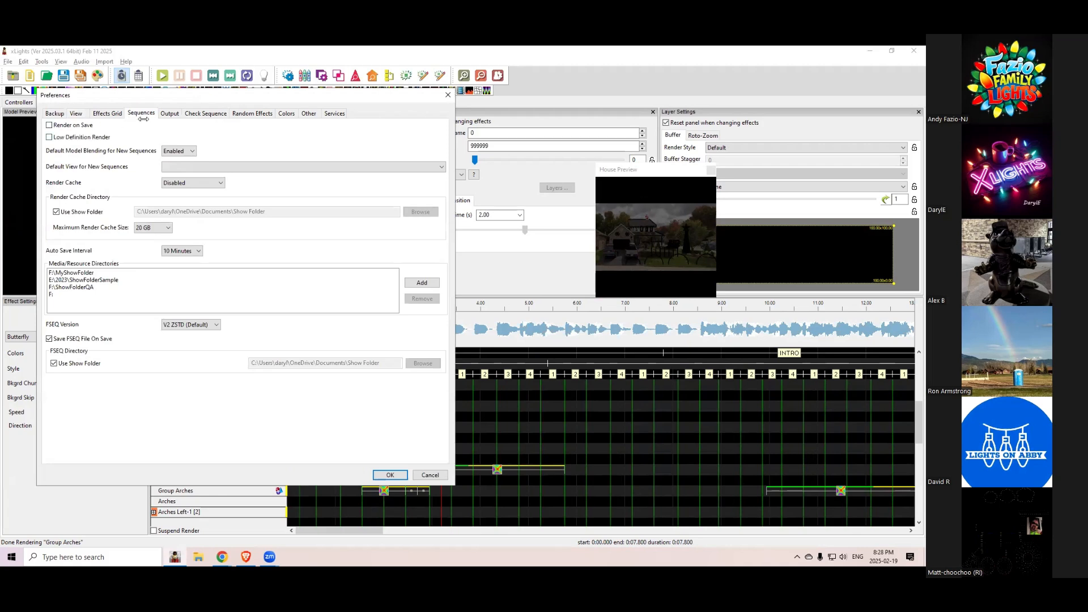
{"action": "left_click", "coordinate": [109, 113]}
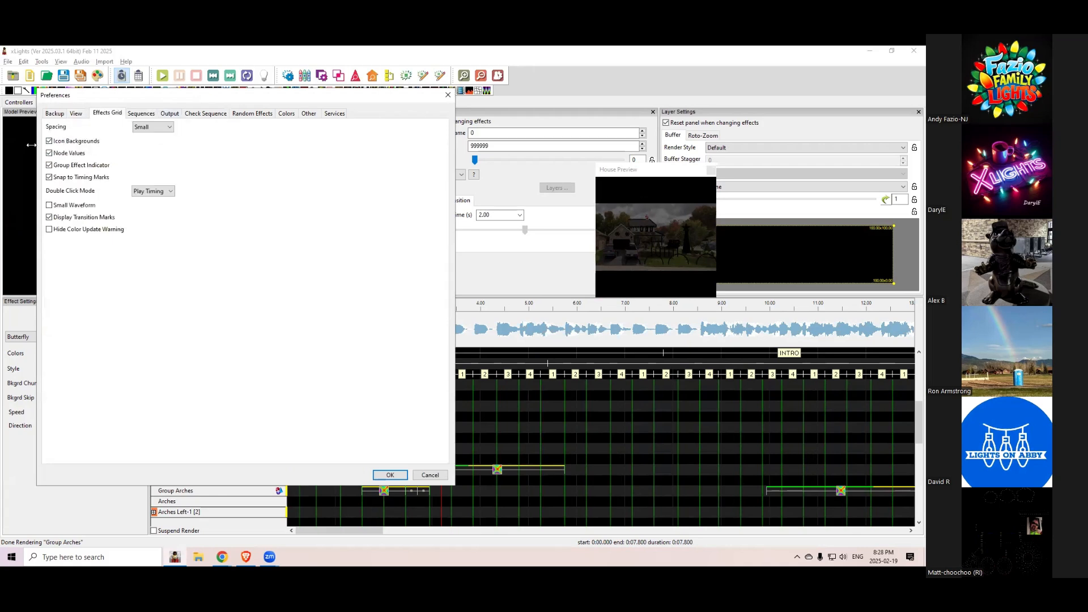
{"action": "left_click", "coordinate": [49, 205]}
{"action": "left_click", "coordinate": [391, 474]}
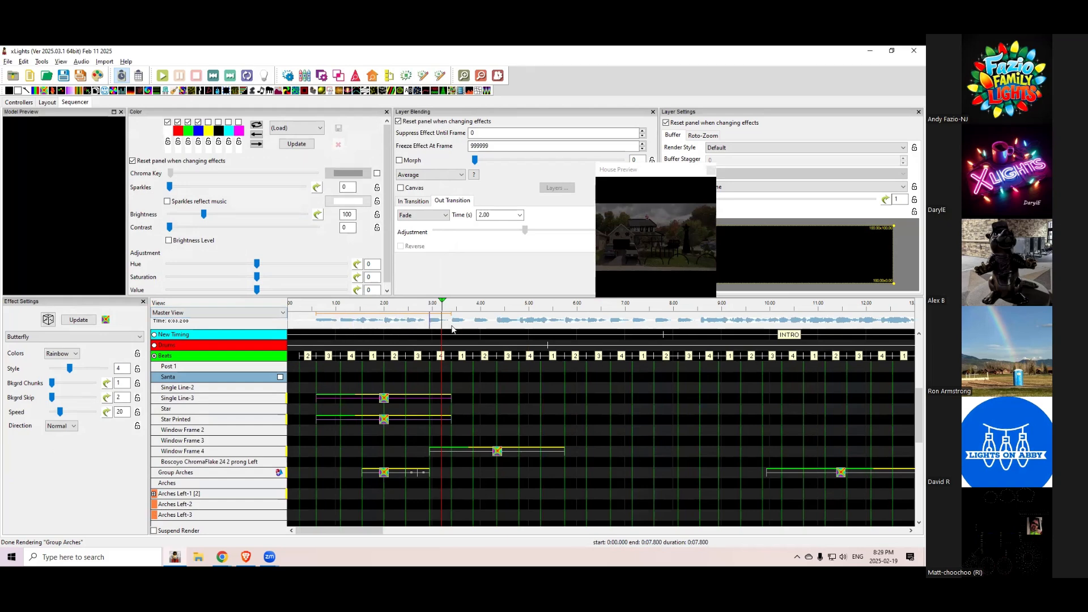
Switch the audio waveform to double height.
{"action": "right_click", "coordinate": [475, 321]}
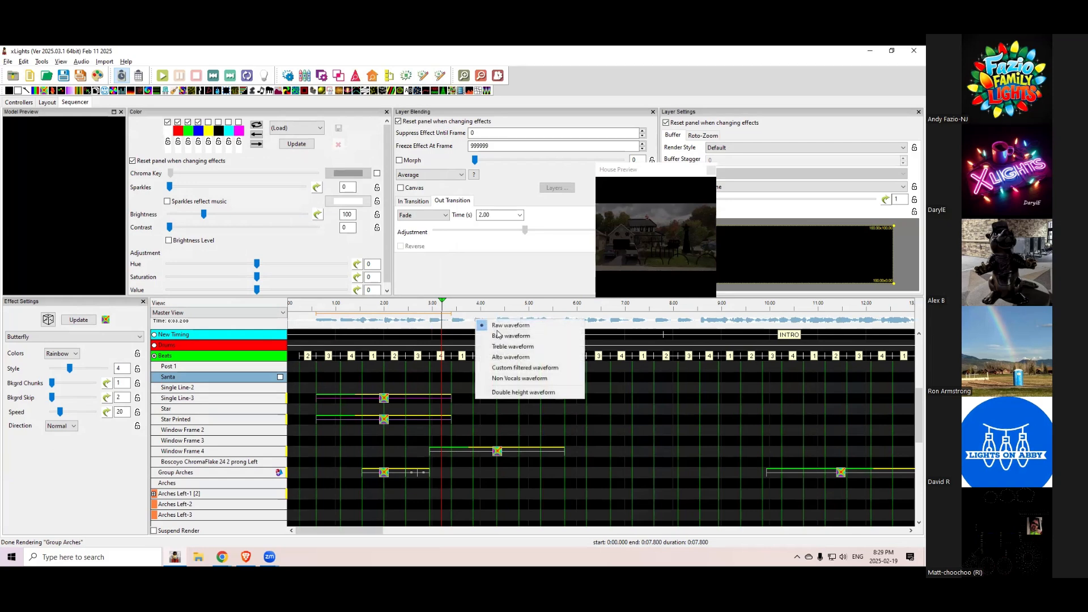
{"action": "left_click", "coordinate": [517, 391]}
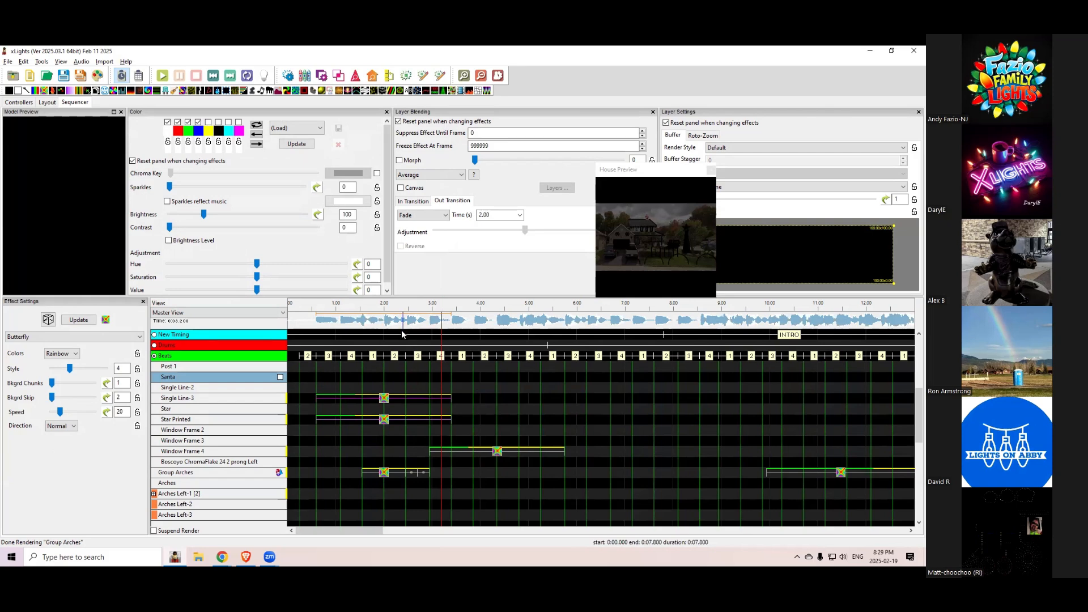
Disable Small Waveform and set the spacing to Large in the Effects Grid preferences.
{"action": "left_click", "coordinate": [8, 61]}
{"action": "left_click", "coordinate": [34, 139]}
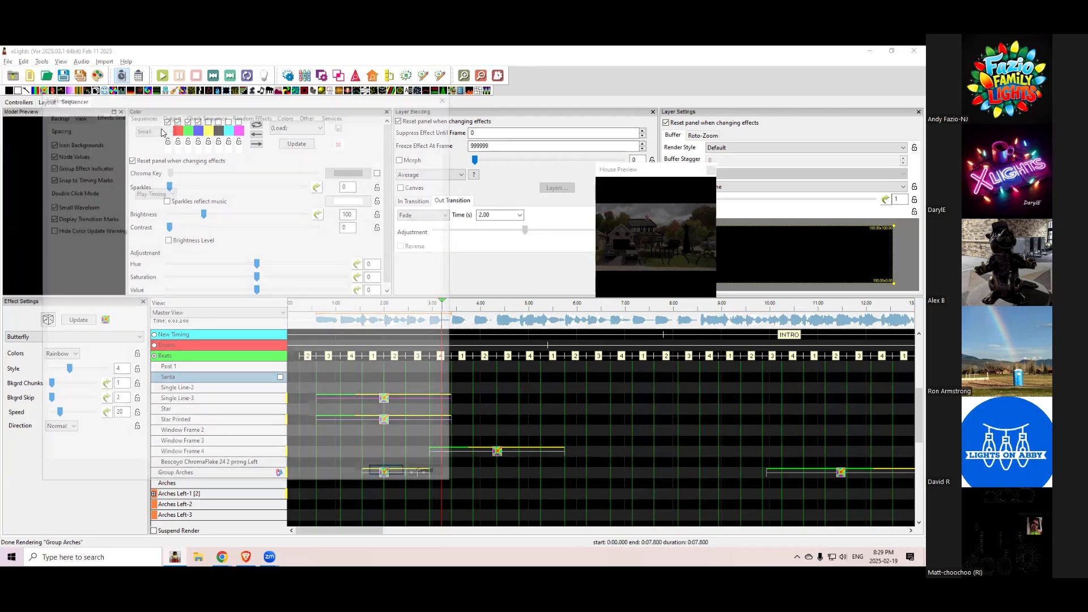
{"action": "left_click", "coordinate": [50, 206]}
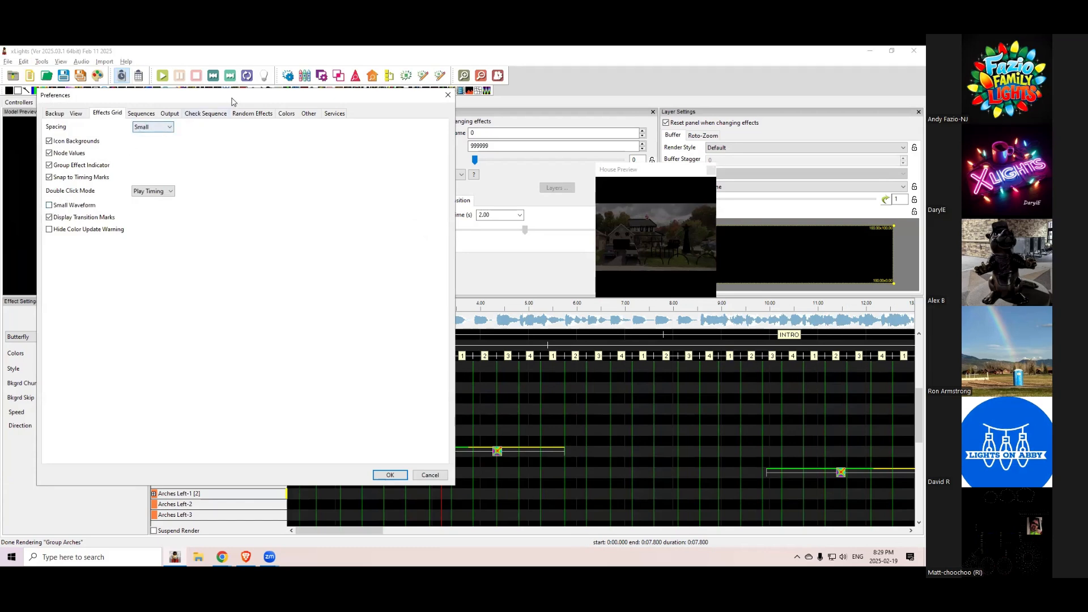
{"action": "left_click_drag", "start_coordinate": [238, 101], "coordinate": [667, 86]}
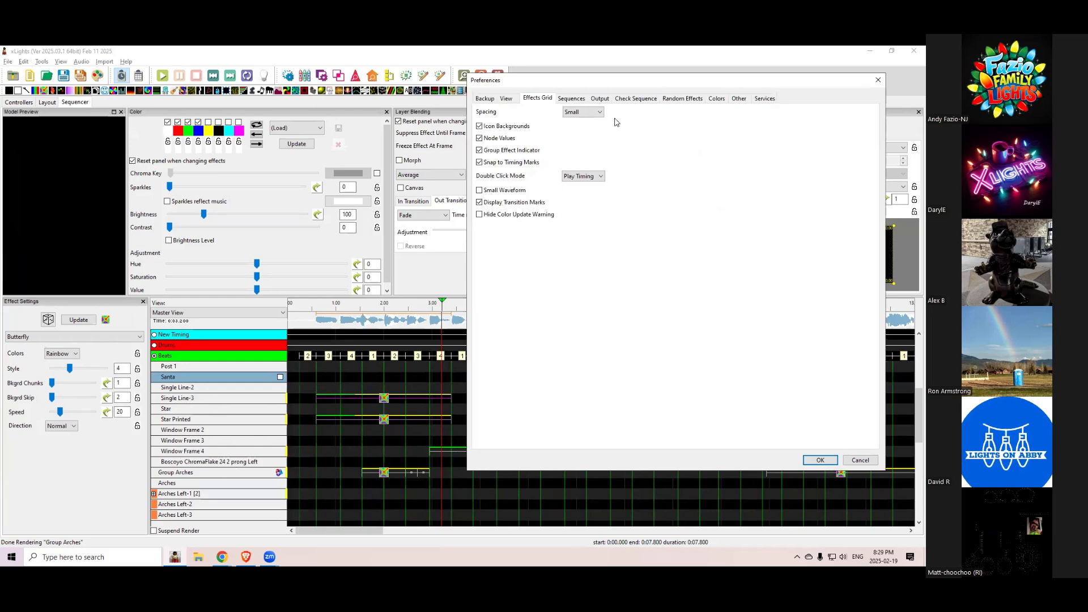
{"action": "left_click", "coordinate": [598, 113]}
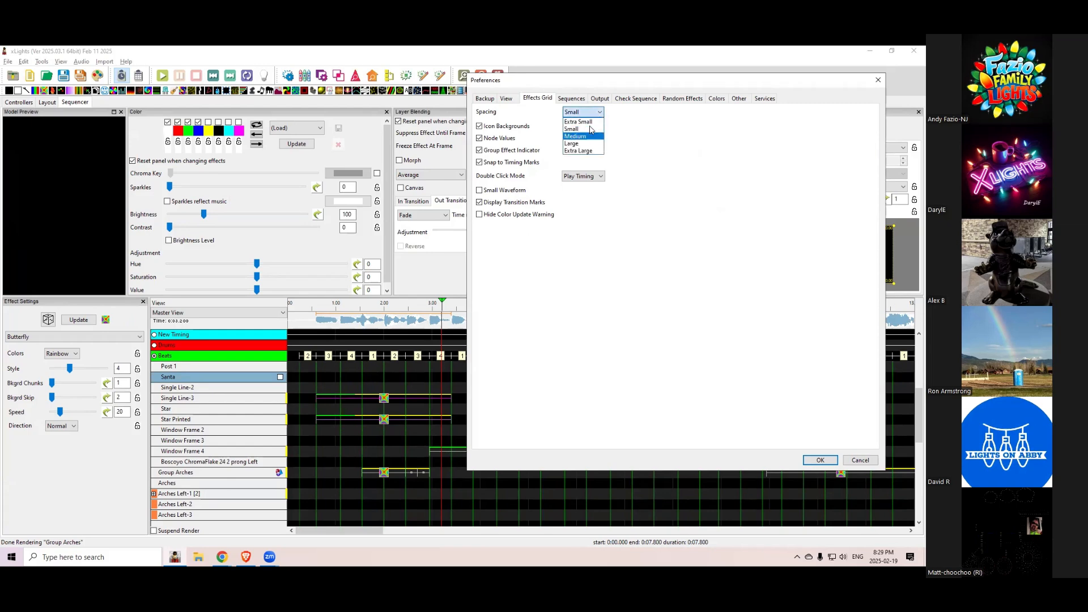
{"action": "left_click", "coordinate": [586, 144]}
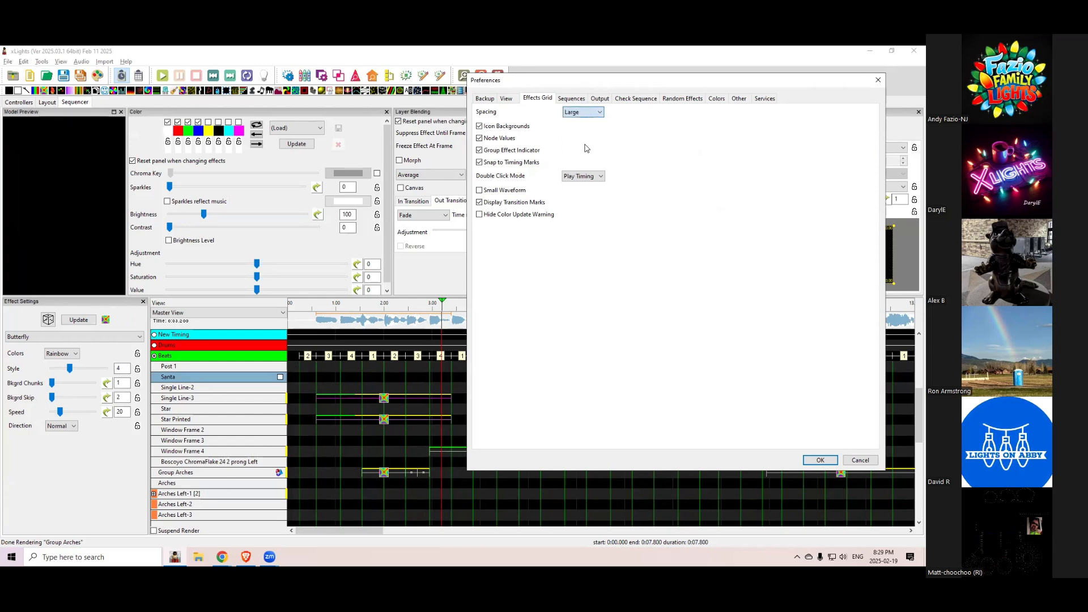
{"action": "left_click", "coordinate": [821, 461]}
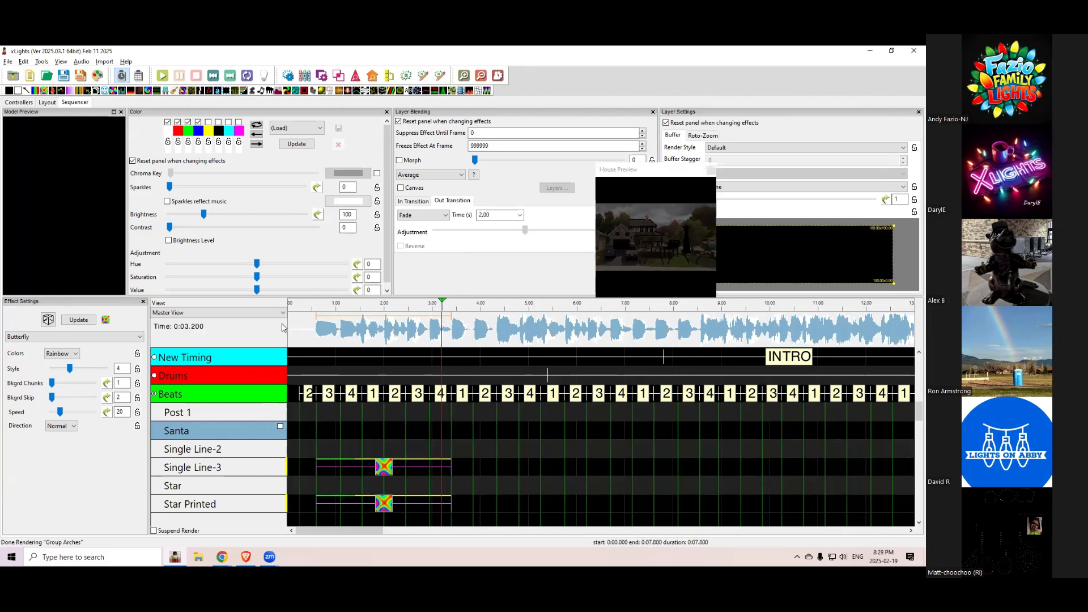
Enlarge the sequencer area slightly upward and set the Effects Grid spacing preference to Medium.
{"action": "left_click_drag", "start_coordinate": [306, 297], "coordinate": [305, 269]}
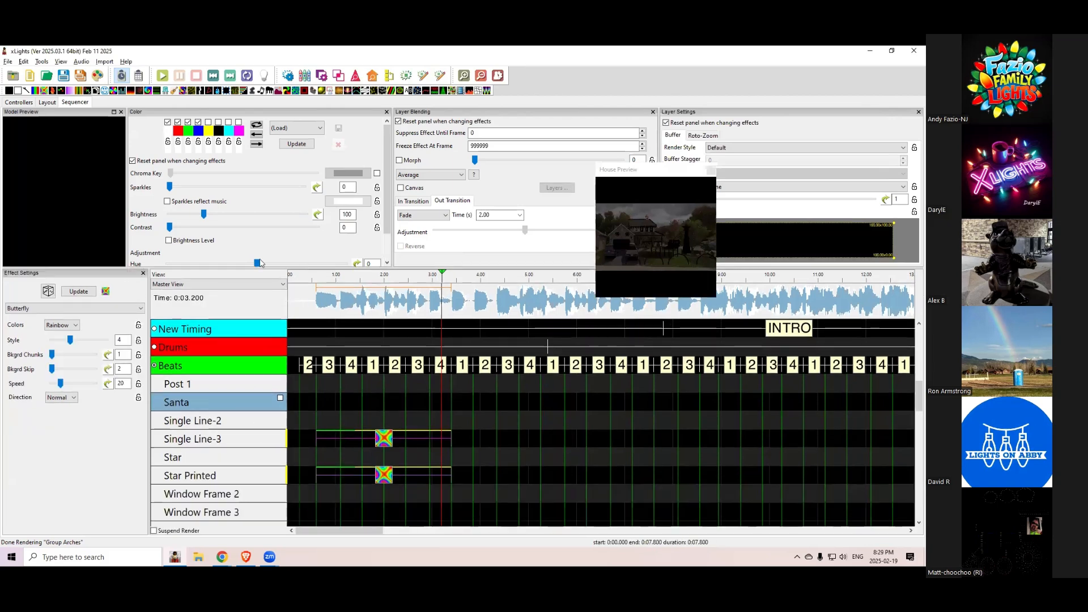
{"action": "left_click", "coordinate": [8, 61]}
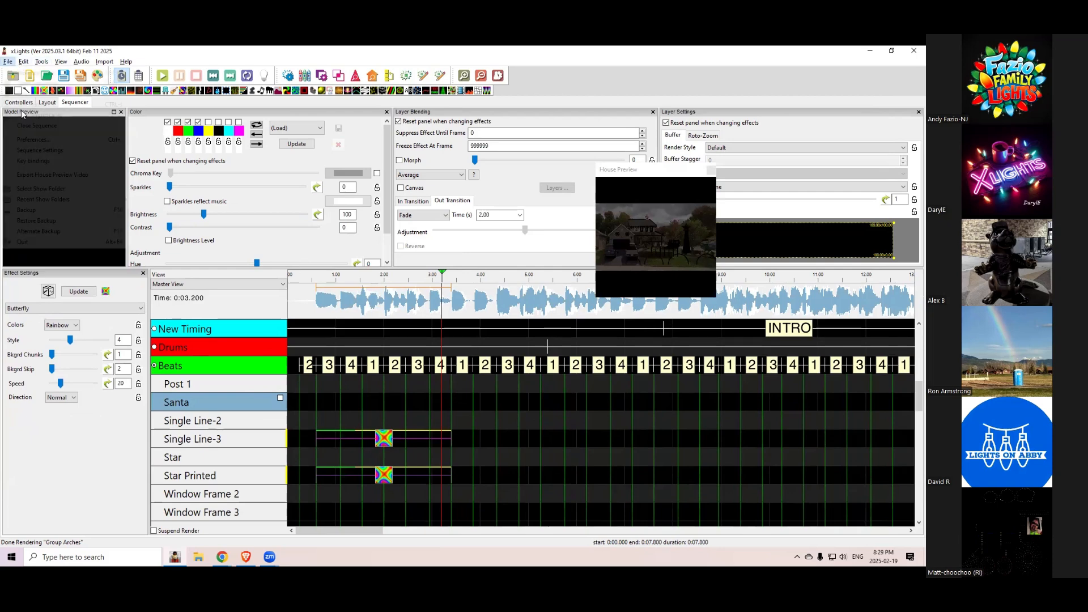
{"action": "left_click", "coordinate": [25, 139]}
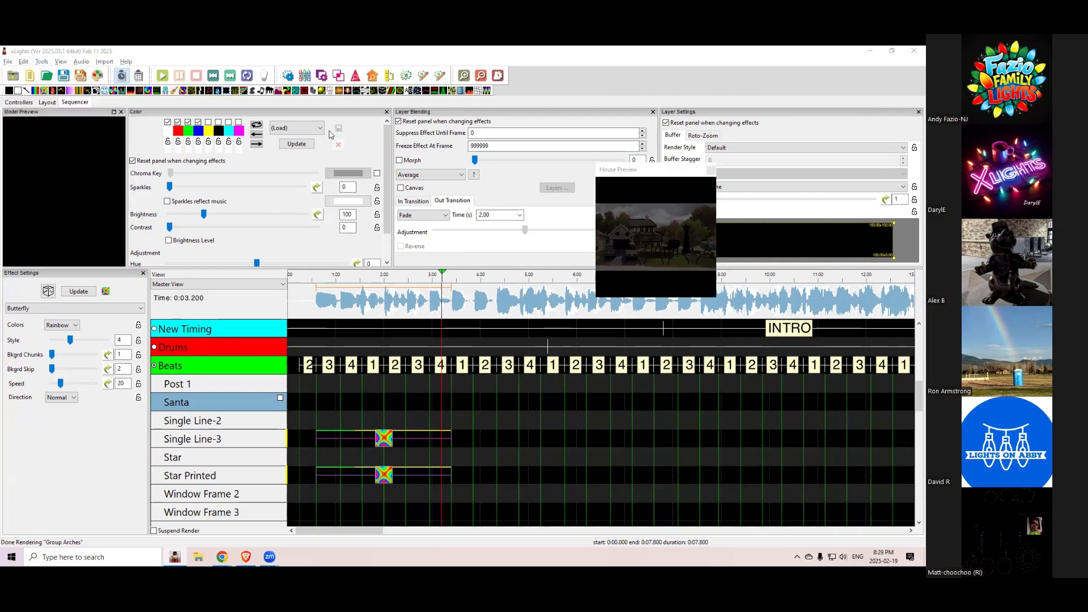
{"action": "left_click", "coordinate": [166, 127]}
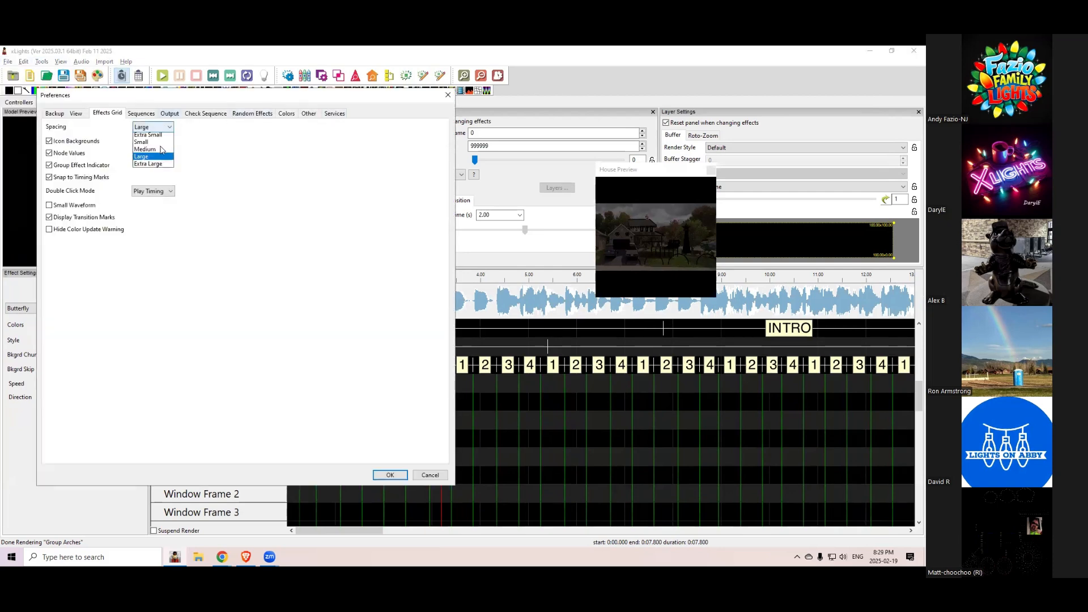
{"action": "left_click", "coordinate": [154, 152]}
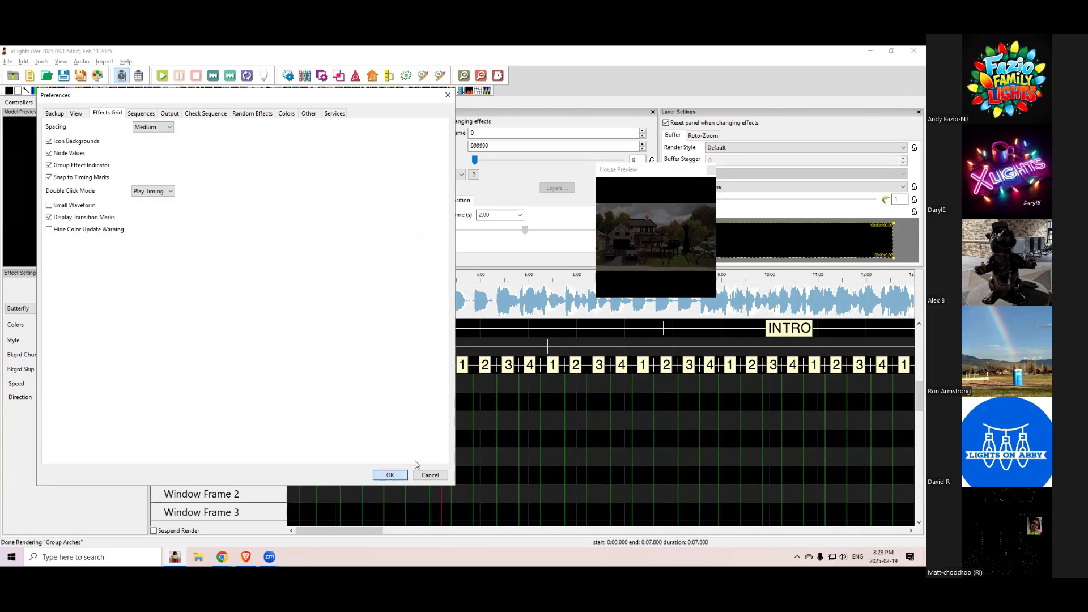
{"action": "left_click", "coordinate": [390, 476]}
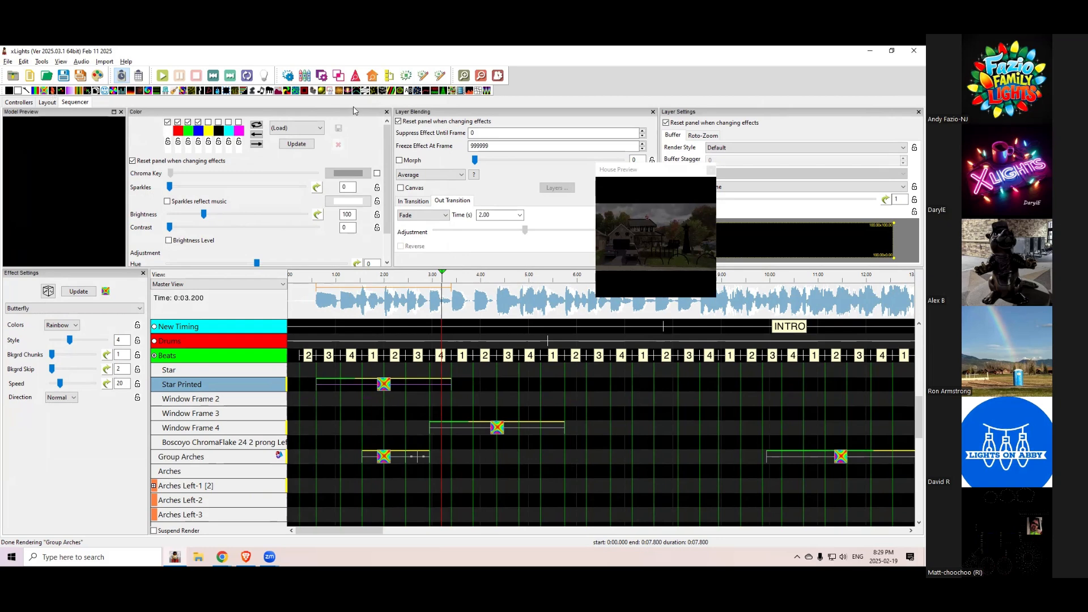
Add a Single Strand effect to Window Frame 3 from 5.75 to 9.85 seconds, using Chase with 9 chases.
{"action": "left_click_drag", "start_coordinate": [356, 91], "coordinate": [763, 416]}
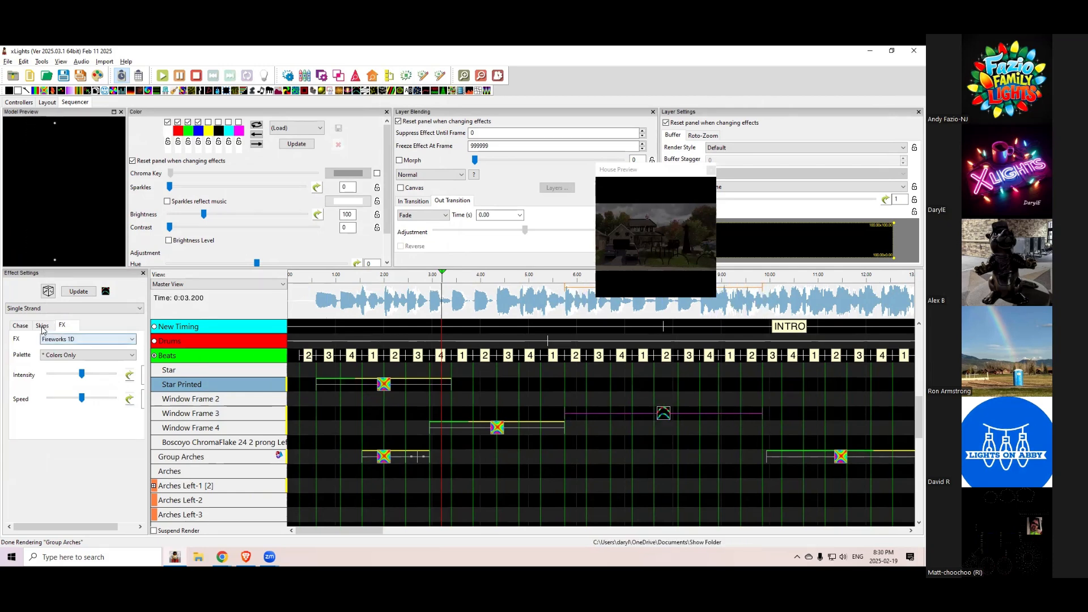
{"action": "left_click", "coordinate": [20, 327]}
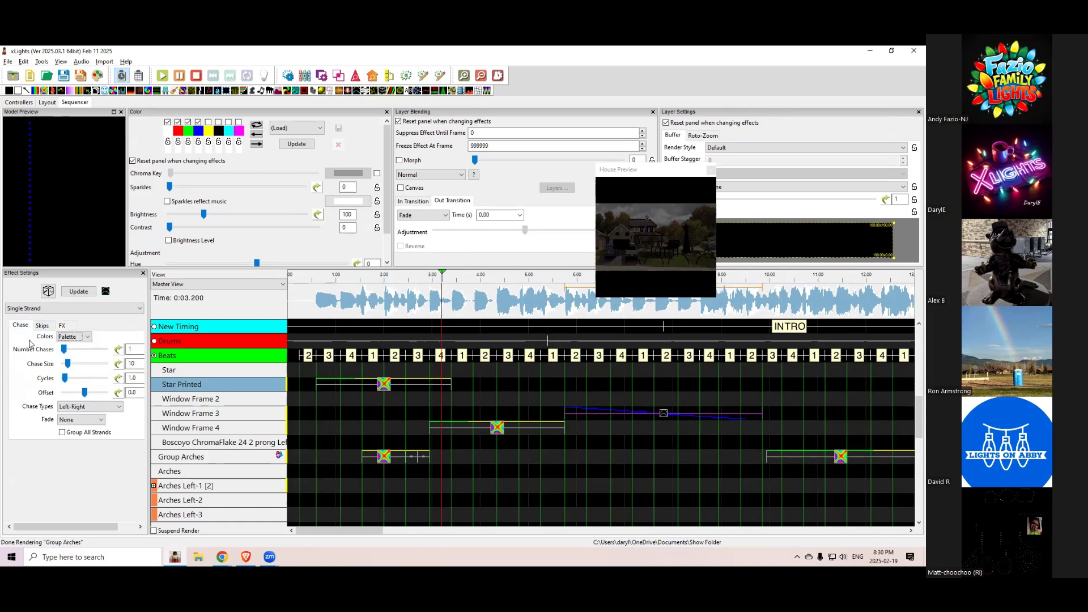
{"action": "left_click", "coordinate": [63, 351]}
{"action": "left_click_drag", "start_coordinate": [75, 351], "coordinate": [82, 352]}
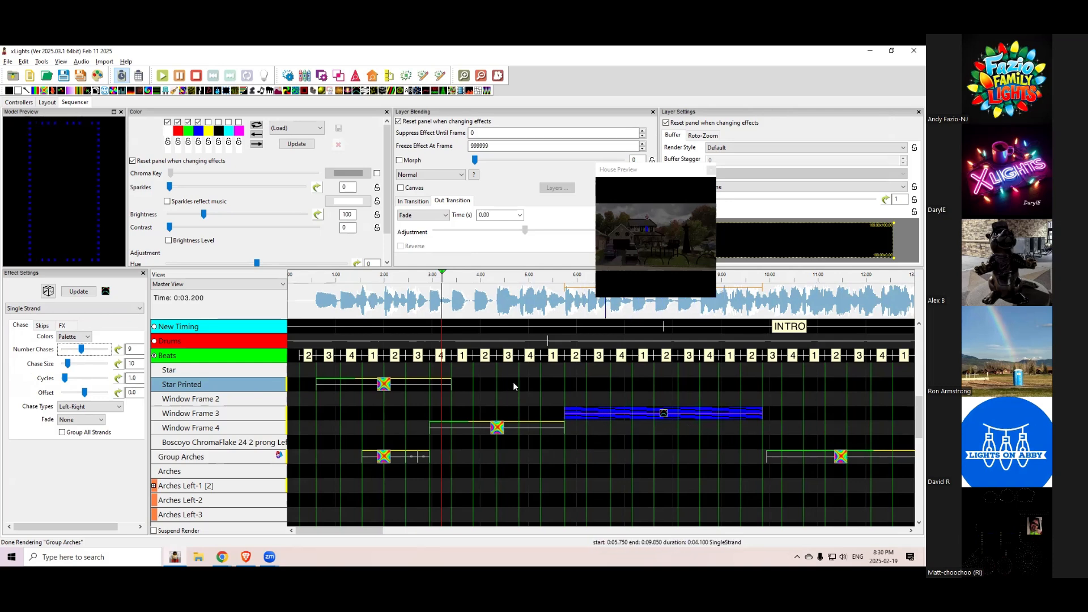
Review the Effects Grid display options in the preferences and close them.
{"action": "left_click", "coordinate": [8, 61]}
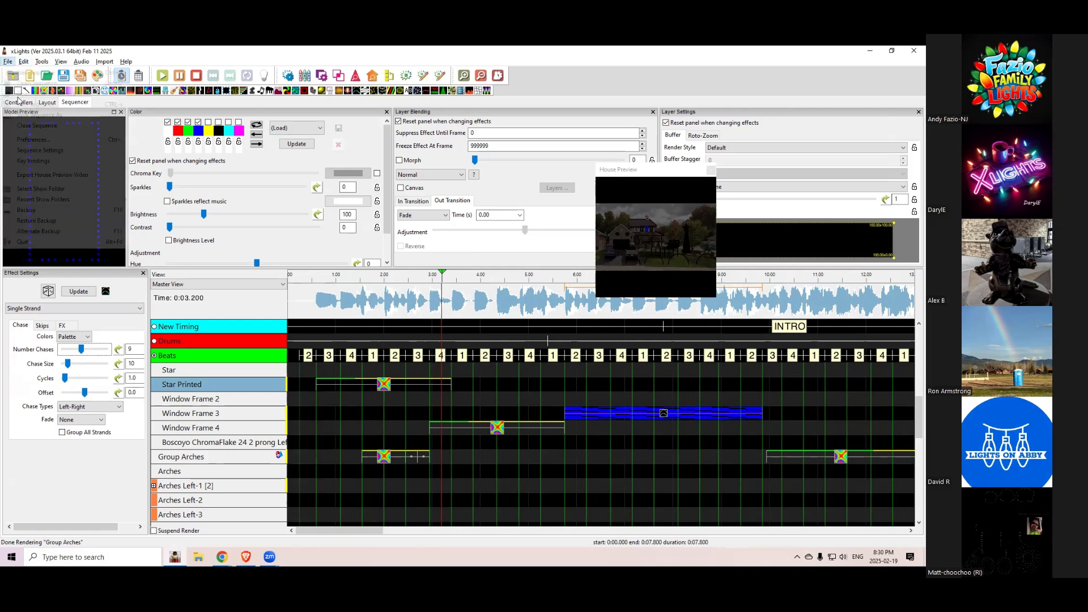
{"action": "left_click", "coordinate": [33, 139]}
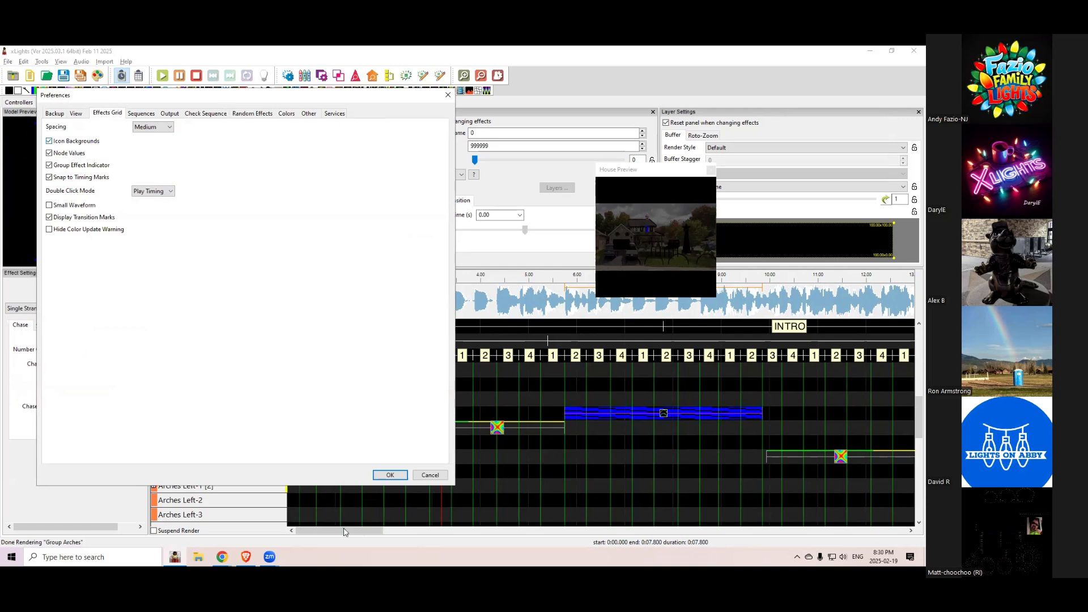
{"action": "left_click", "coordinate": [390, 475]}
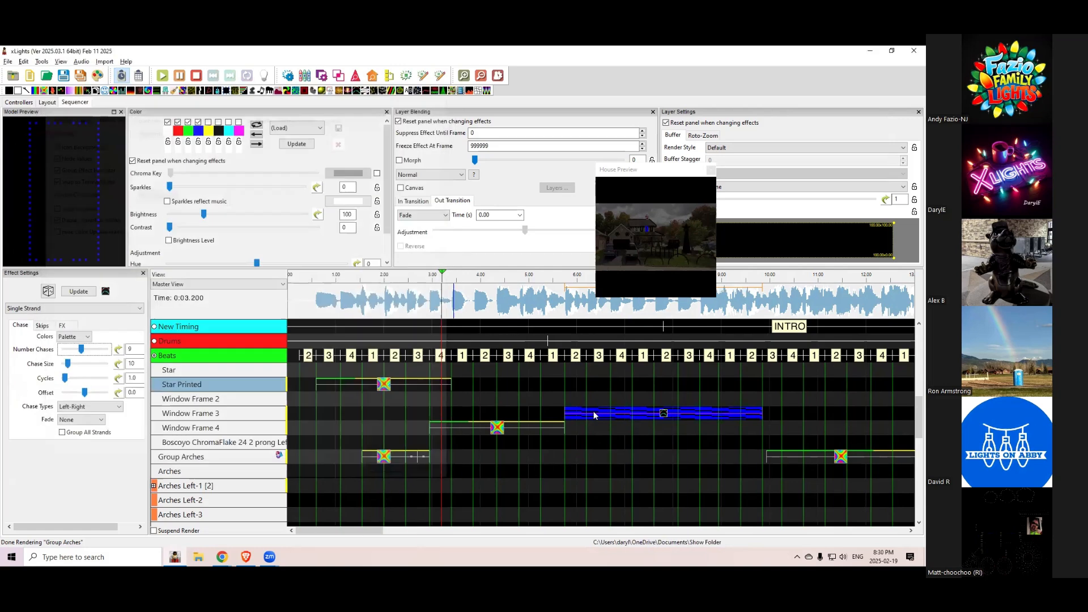
{"action": "left_click", "coordinate": [822, 327]}
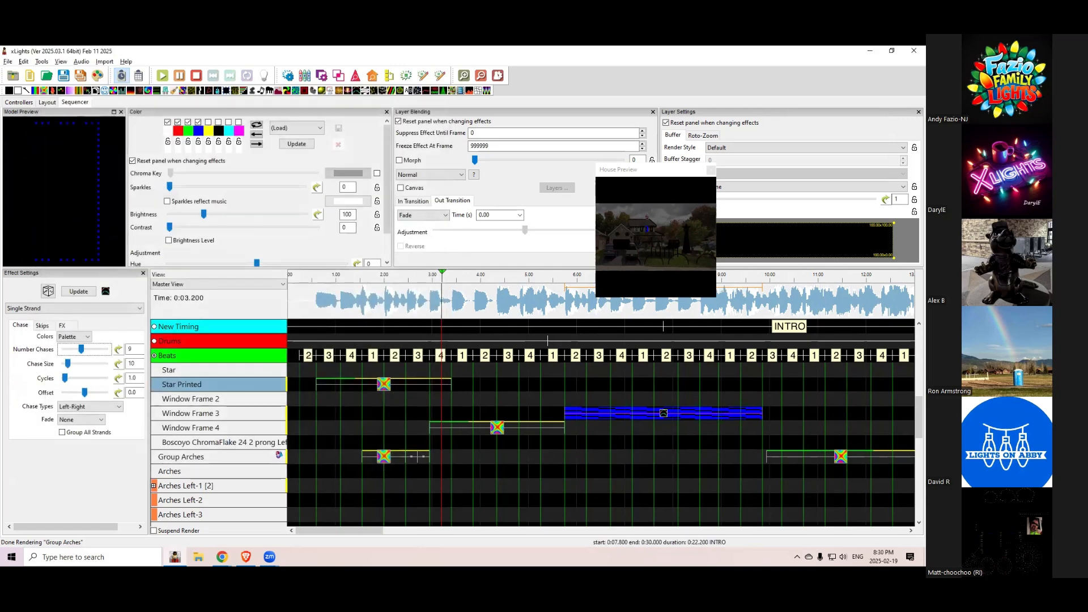
Switch to the Google Slides presentation and advance to the Timing Tracks slide.
{"action": "key", "text": "alt+Tab"}
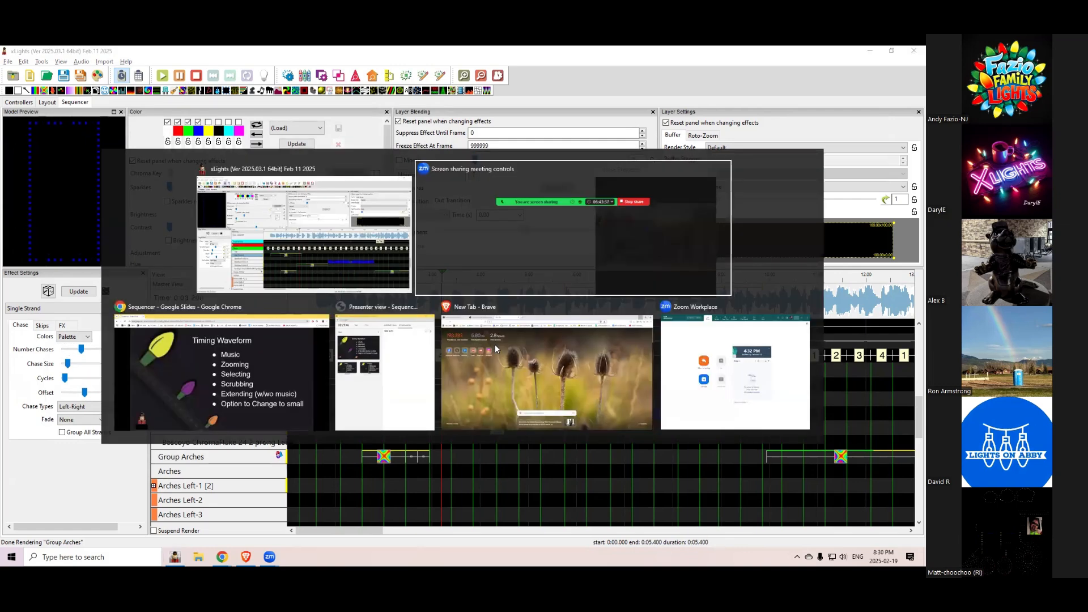
{"action": "key", "text": "alt+Tab"}
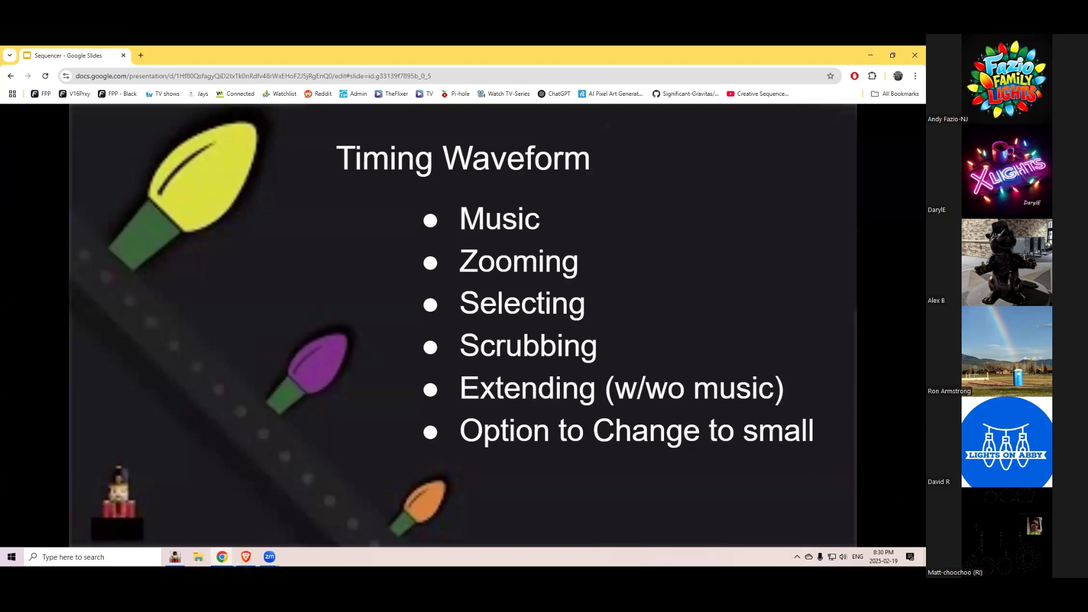
{"action": "left_click", "coordinate": [273, 294]}
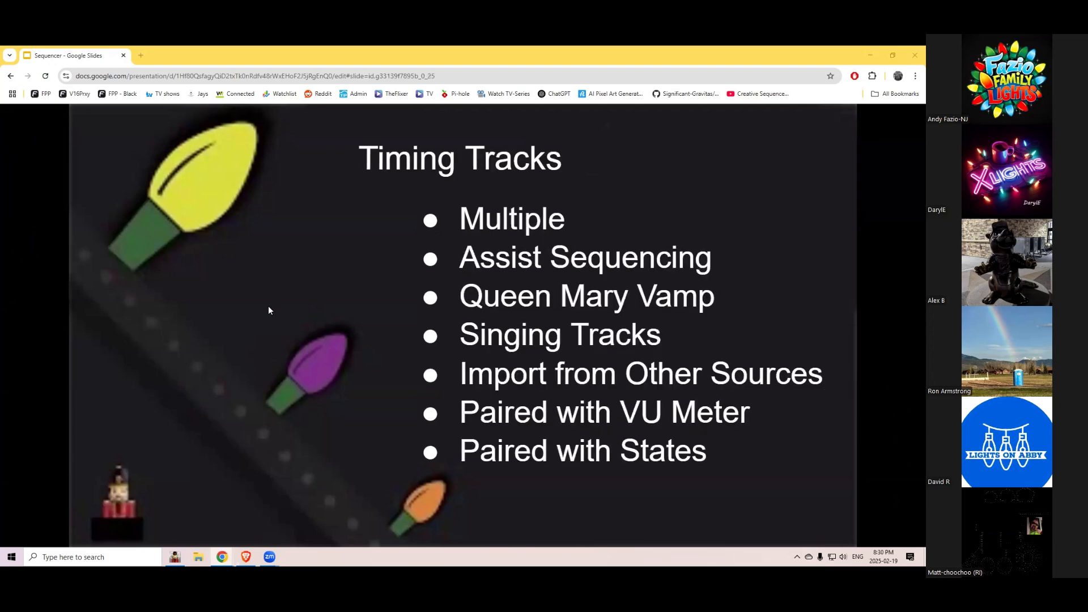
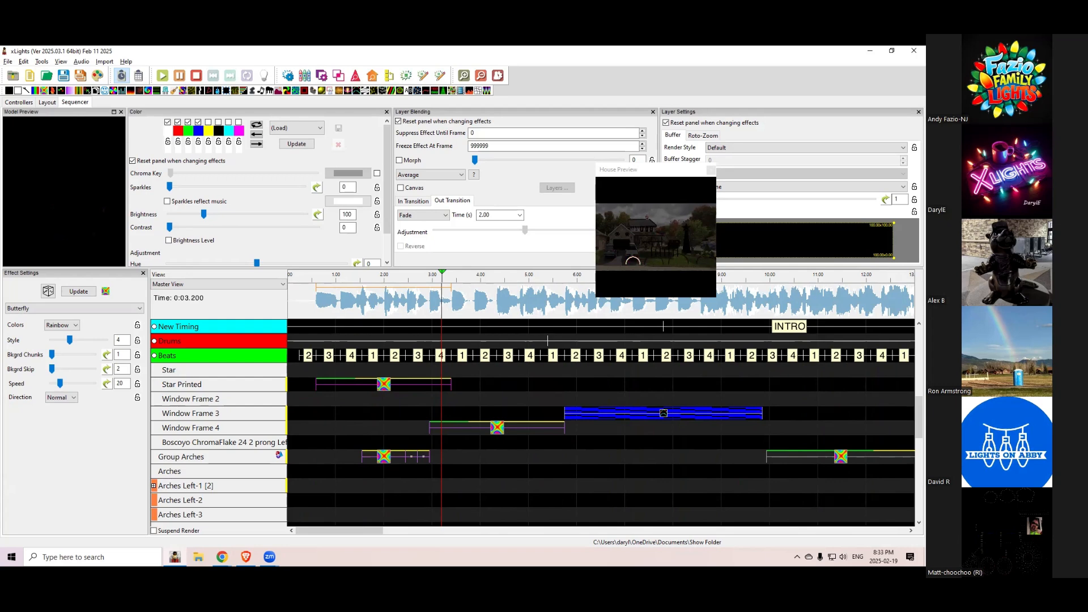
Nudge the three selected Butterfly effects about 0.25 seconds earlier and shift them up and down between neighbouring model rows.
{"action": "key", "text": "Left"}
{"action": "key", "text": "Left"}
{"action": "key", "text": "Left"}
{"action": "key", "text": "Left"}
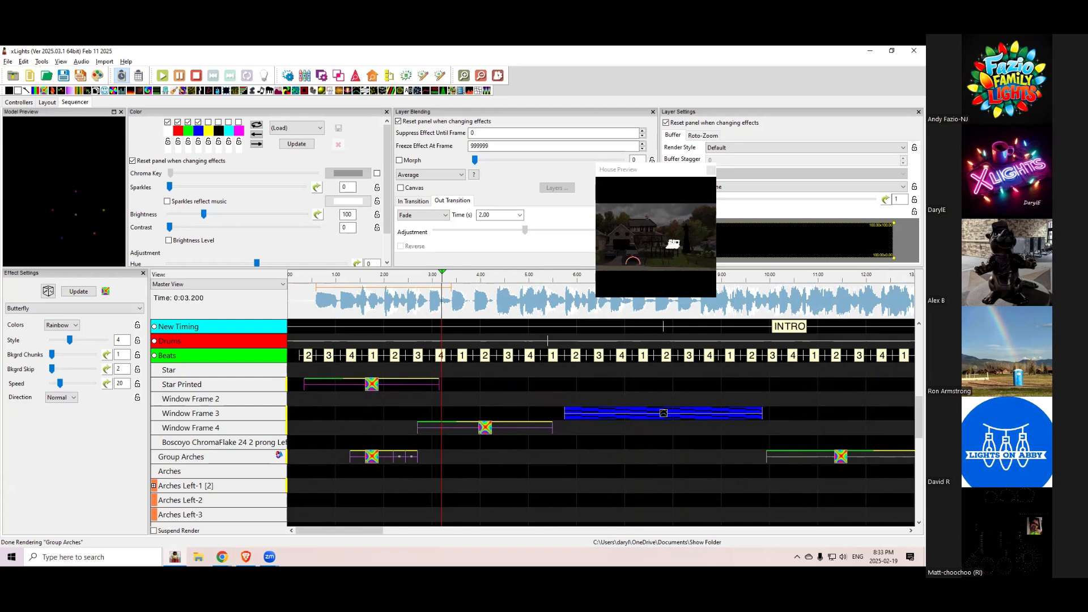
{"action": "key", "text": "Left"}
{"action": "key", "text": "Up"}
{"action": "key", "text": "Down"}
{"action": "key", "text": "Up"}
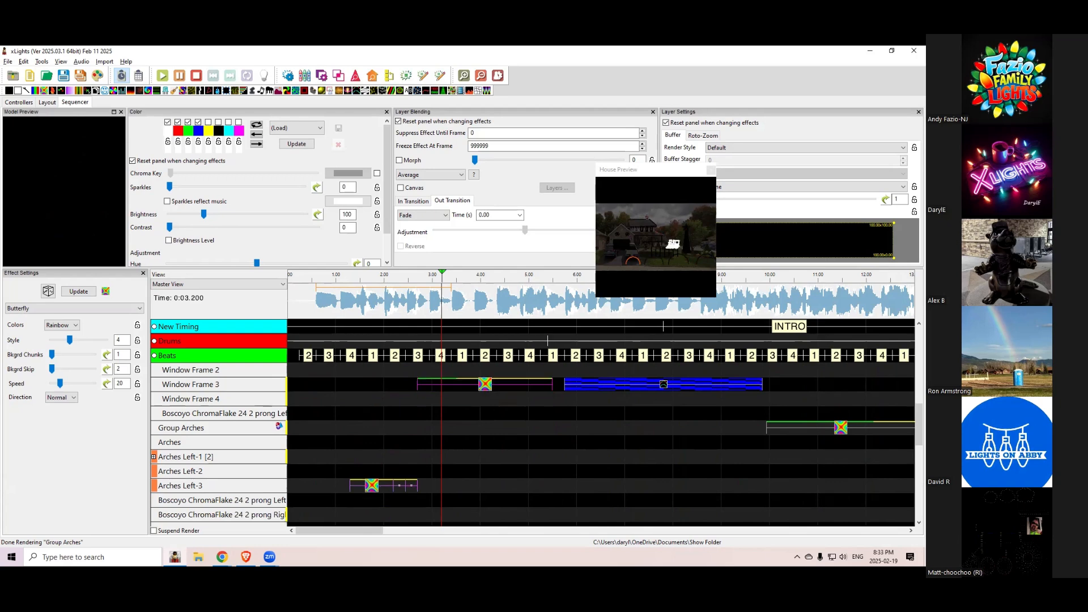
{"action": "key", "text": "Down"}
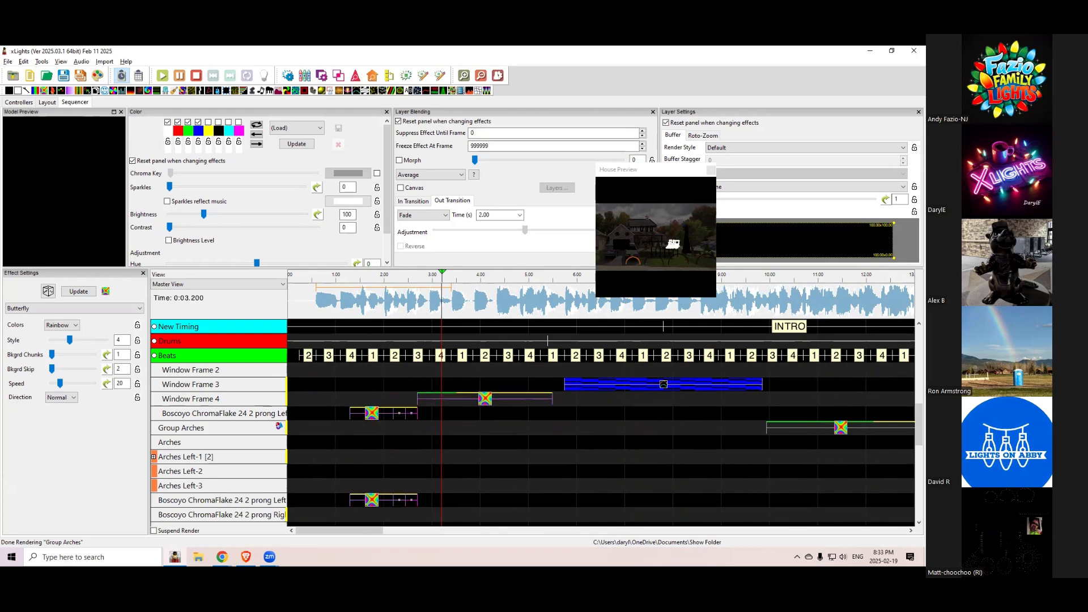
Play the Butterfly effect on Window Frame 4, and shift the selected effects in time so that it runs from 2.800 to 5.600 seconds.
{"action": "left_click", "coordinate": [484, 400]}
{"action": "key", "text": "space"}
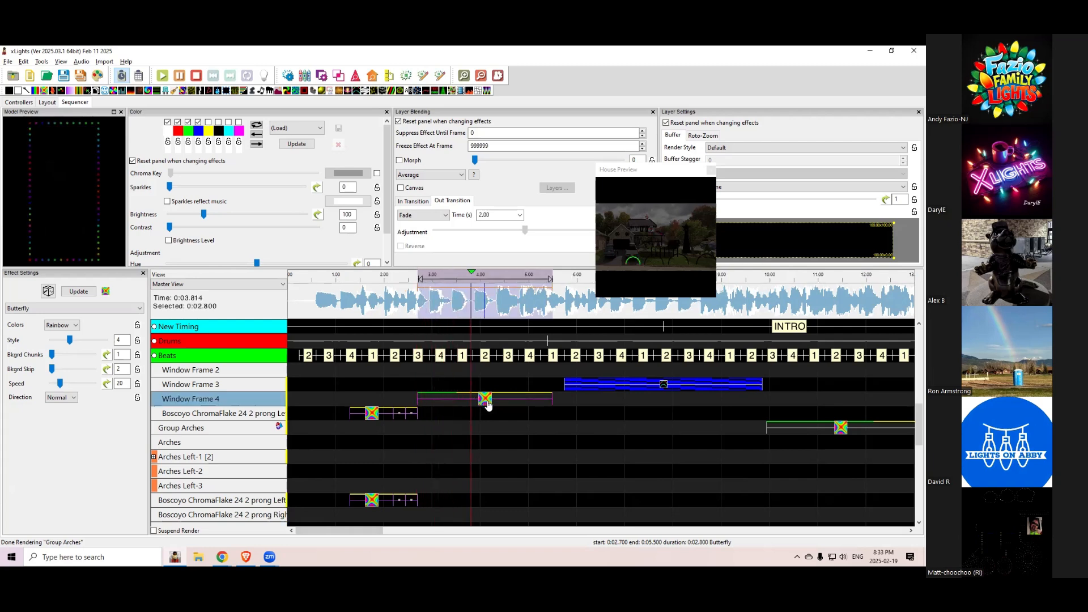
{"action": "left_click_drag", "start_coordinate": [486, 404], "coordinate": [465, 408]}
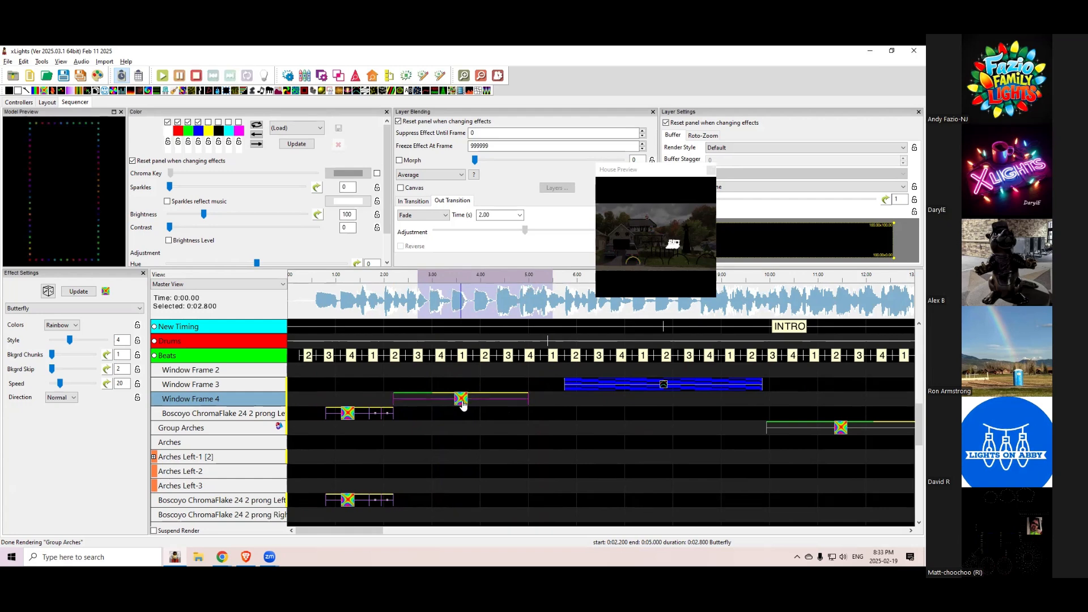
{"action": "left_click_drag", "start_coordinate": [463, 404], "coordinate": [491, 401]}
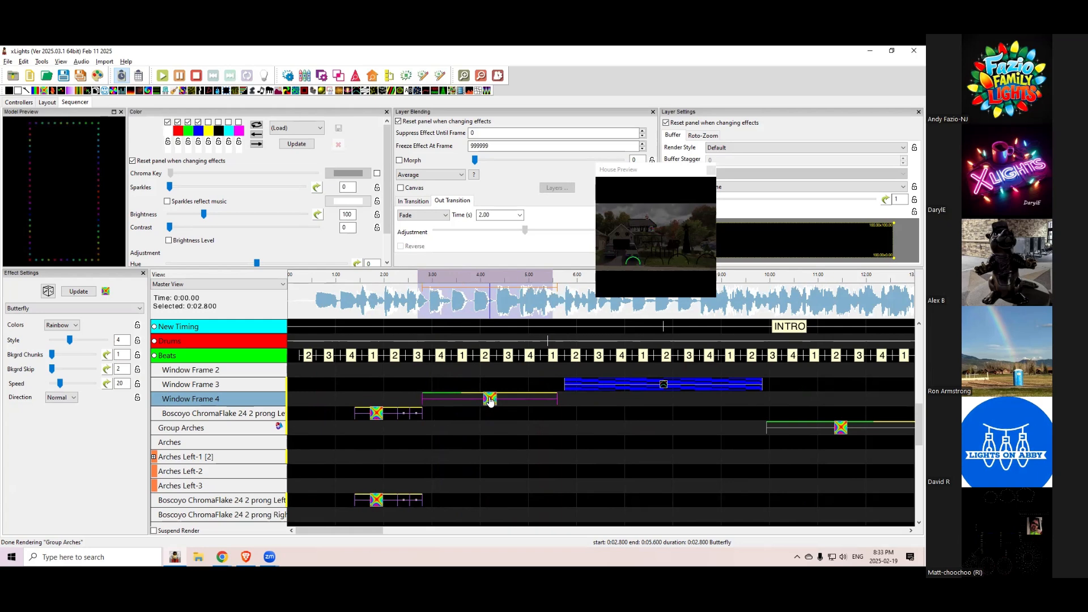
Check the Sequence Tracks slide in Google Slides, return to xLights and show the row options for Window Frame 2.
{"action": "key", "text": "alt+Tab"}
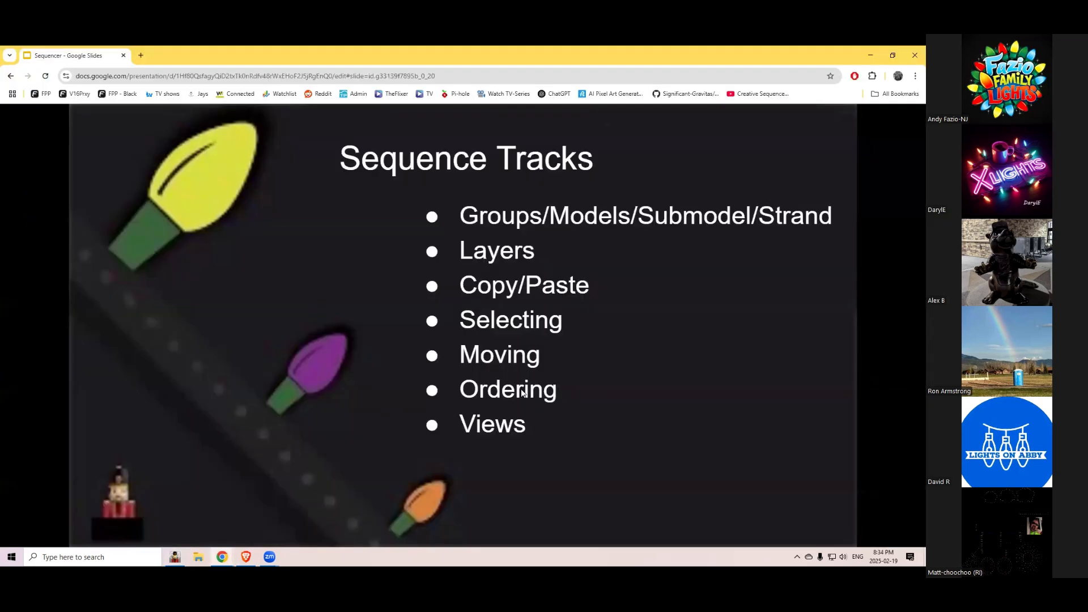
{"action": "key", "text": "alt+Tab"}
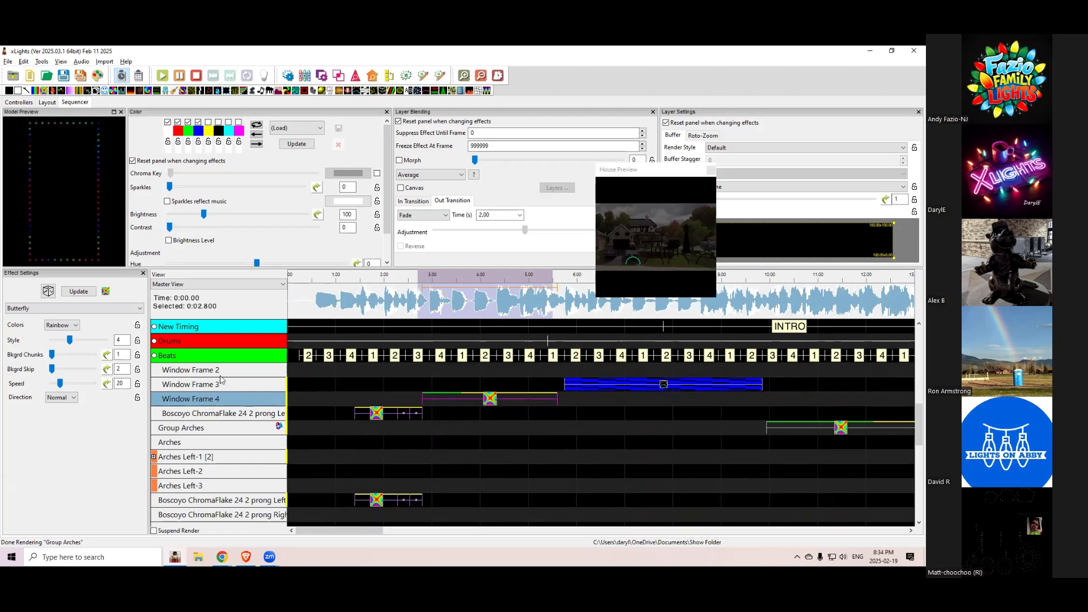
{"action": "right_click", "coordinate": [220, 377]}
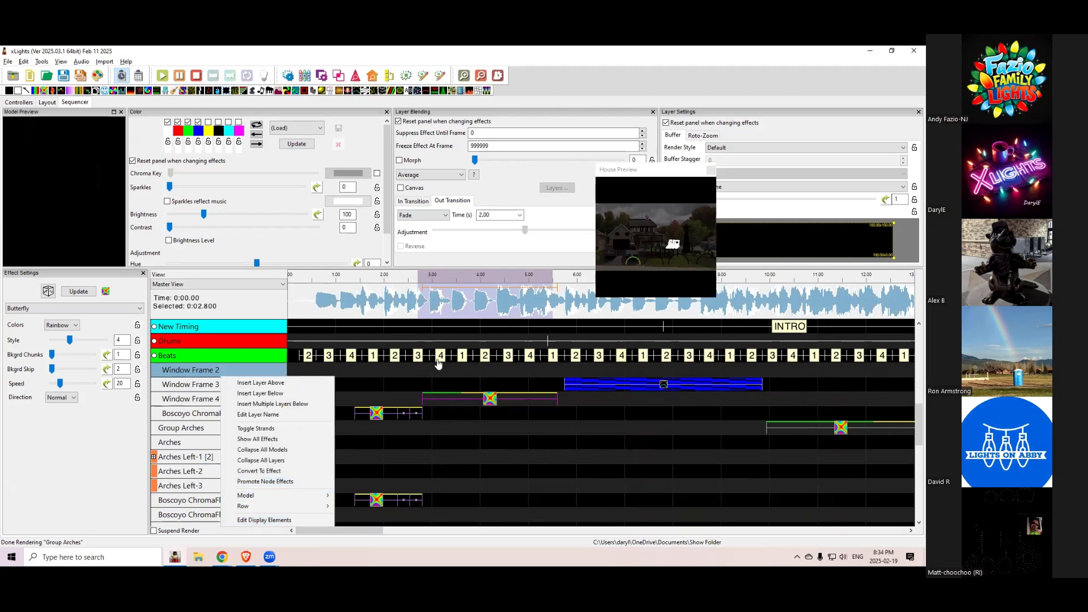
Switch to Google Slides, advance the presentation to the Effects slide and return to xLights.
{"action": "key", "text": "alt+Tab"}
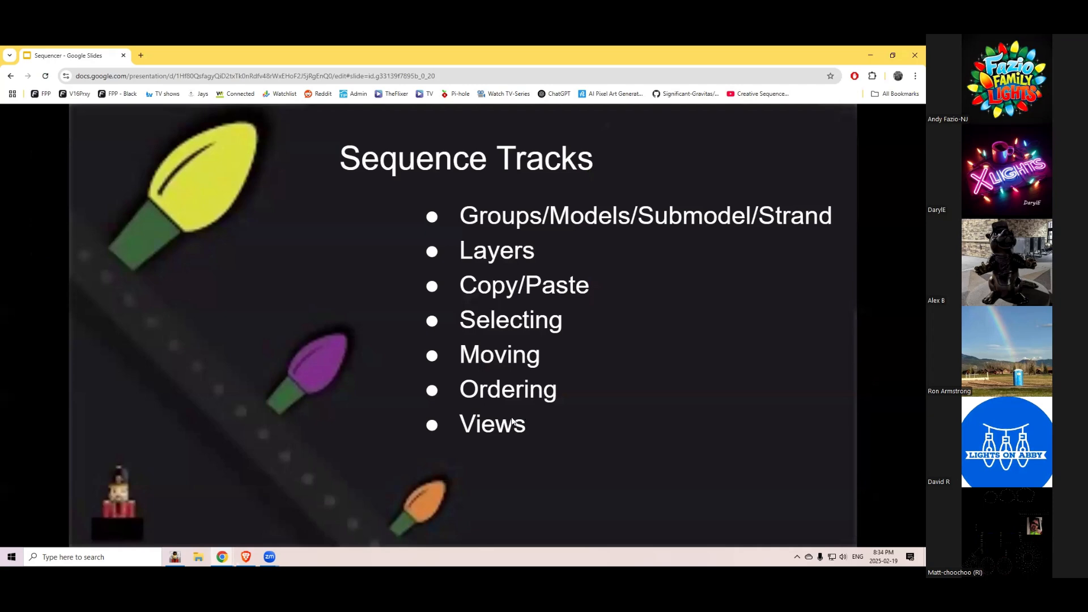
{"action": "key", "text": "Right"}
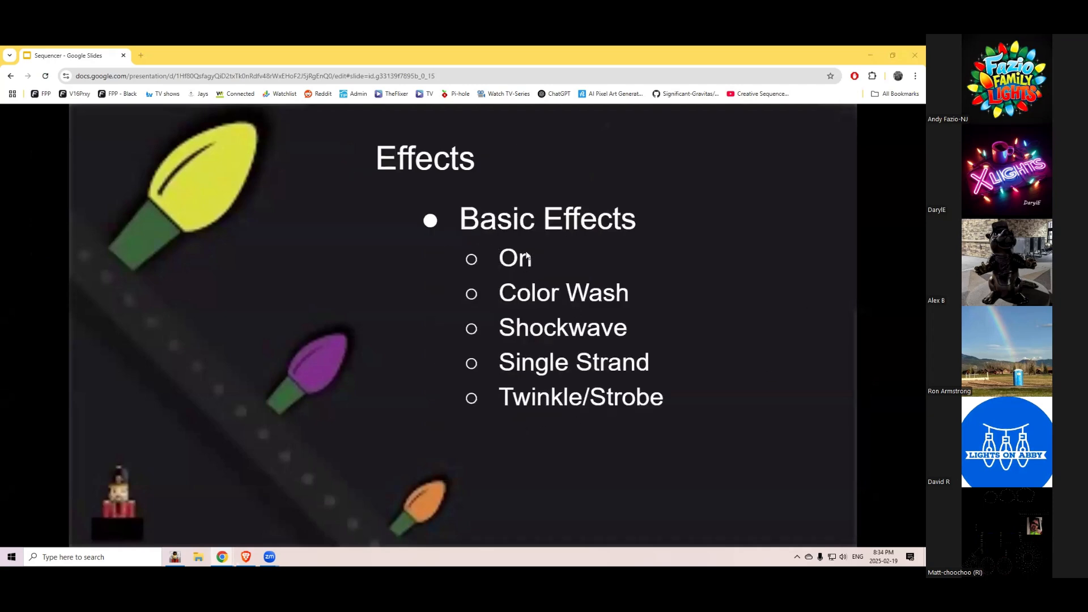
{"action": "key", "text": "alt+Tab"}
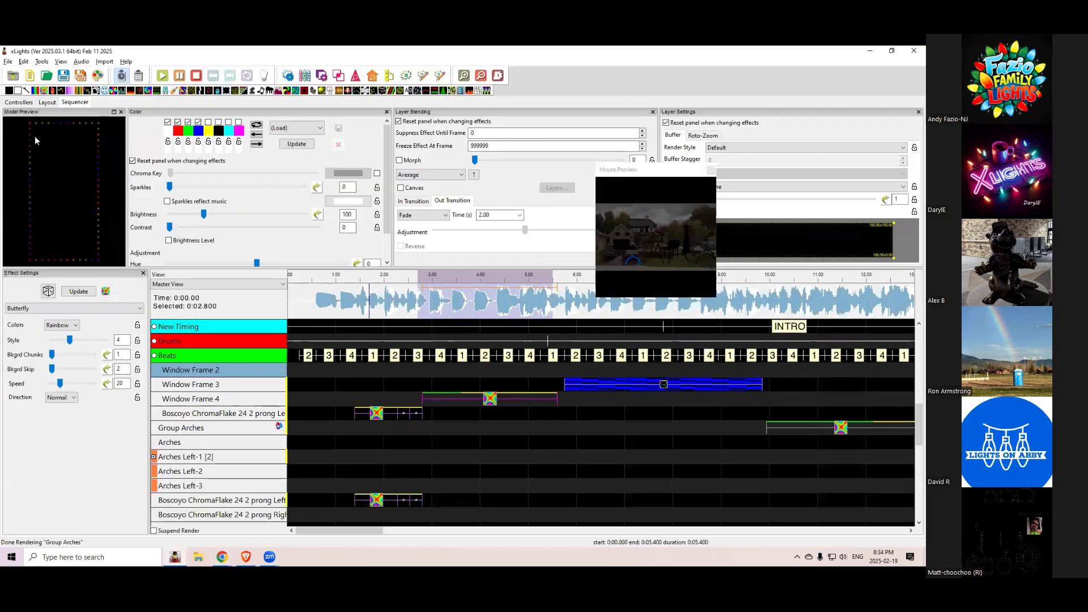
Create a new Animation sequence, discarding the unsaved changes in the open sequence.
{"action": "left_click", "coordinate": [31, 77]}
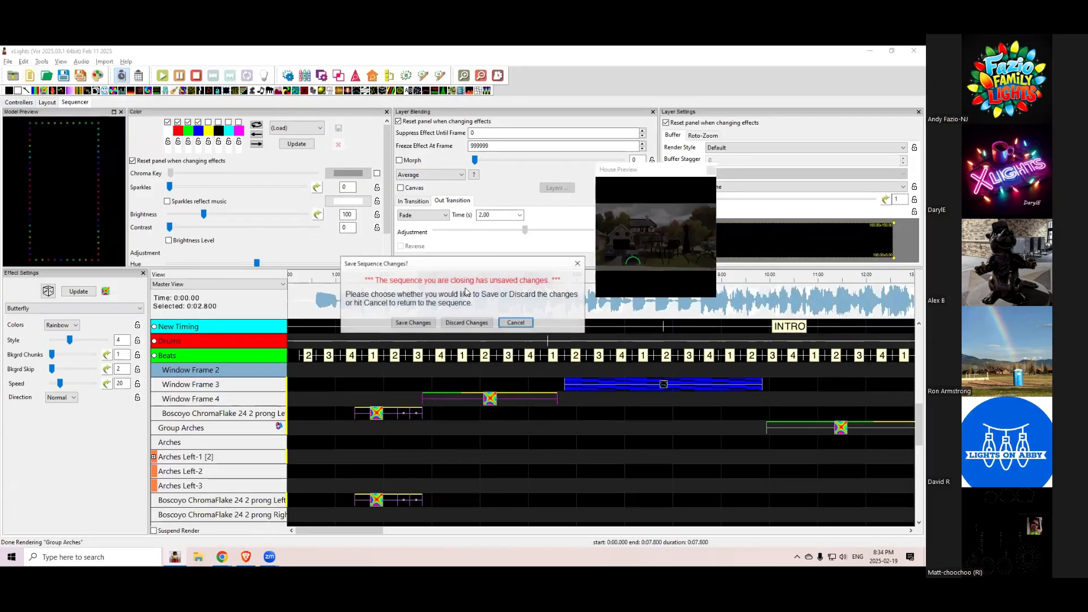
{"action": "left_click", "coordinate": [468, 324]}
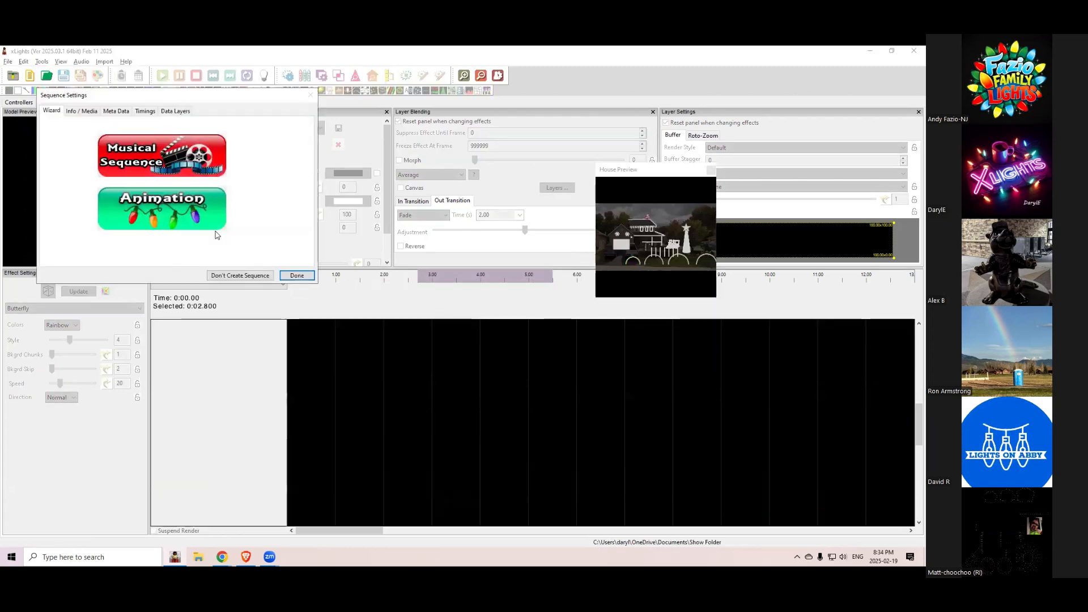
{"action": "left_click", "coordinate": [200, 215]}
{"action": "left_click", "coordinate": [297, 296]}
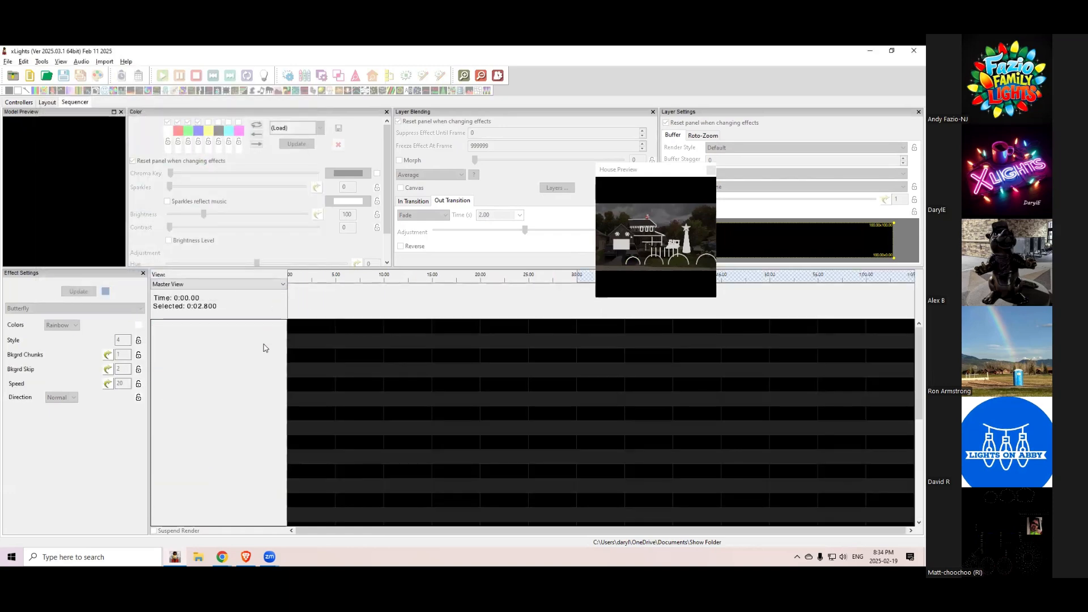
Set the sequence duration to 120.000 seconds in the sequence settings.
{"action": "left_click", "coordinate": [6, 59]}
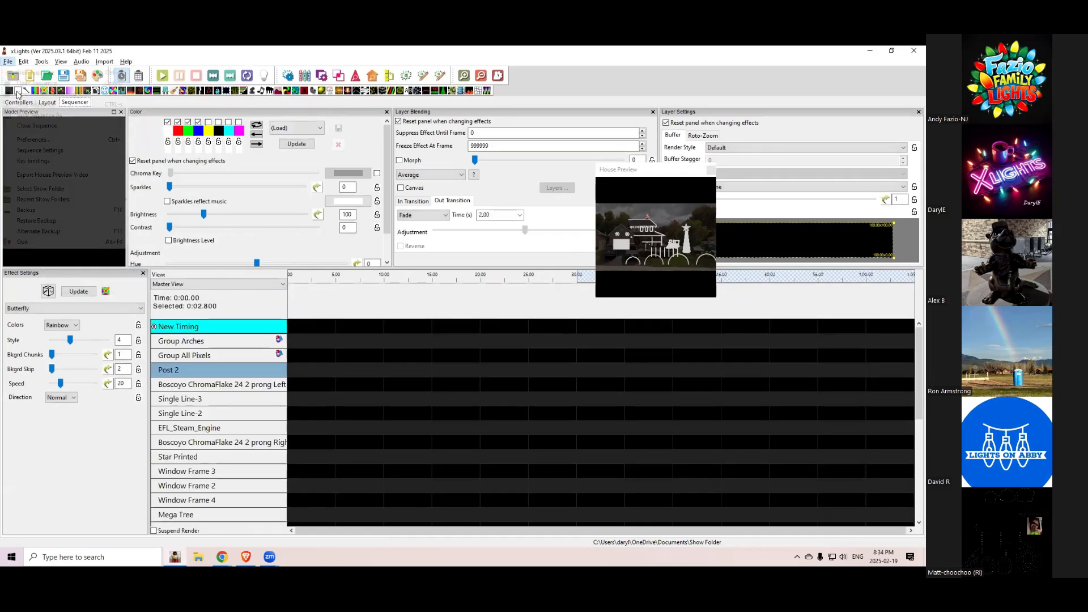
{"action": "left_click", "coordinate": [34, 153]}
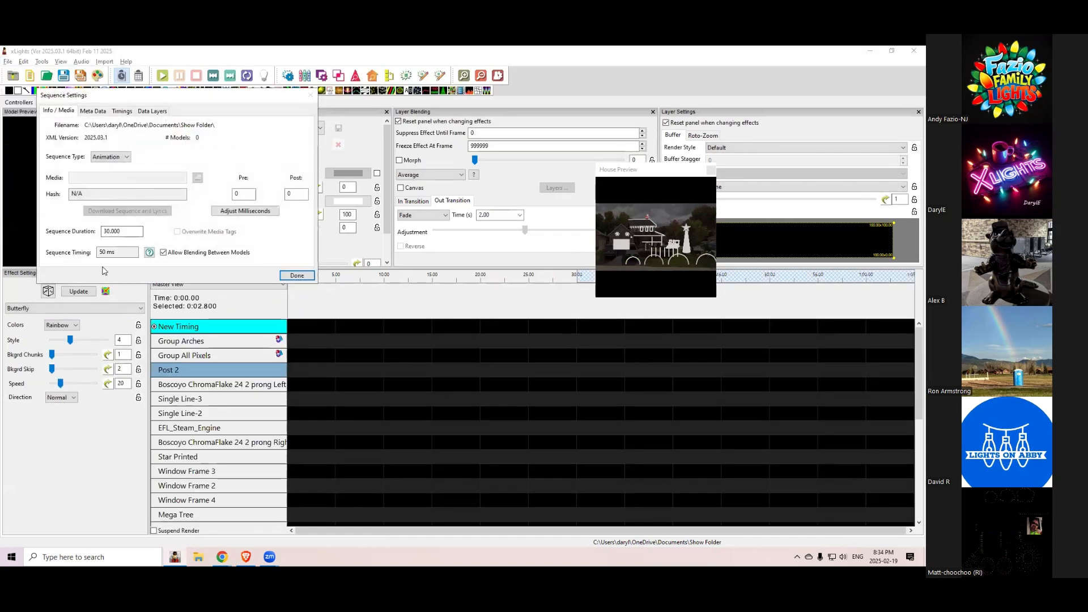
{"action": "double_click", "coordinate": [108, 231]}
{"action": "type", "text": "120.000"}
{"action": "key", "text": "Tab"}
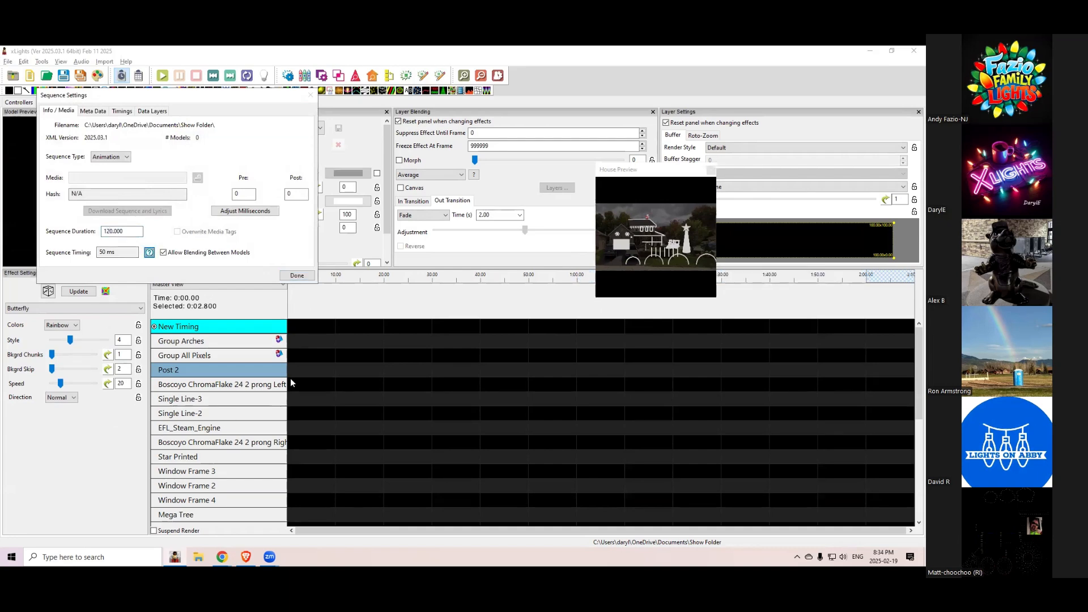
{"action": "left_click", "coordinate": [297, 275]}
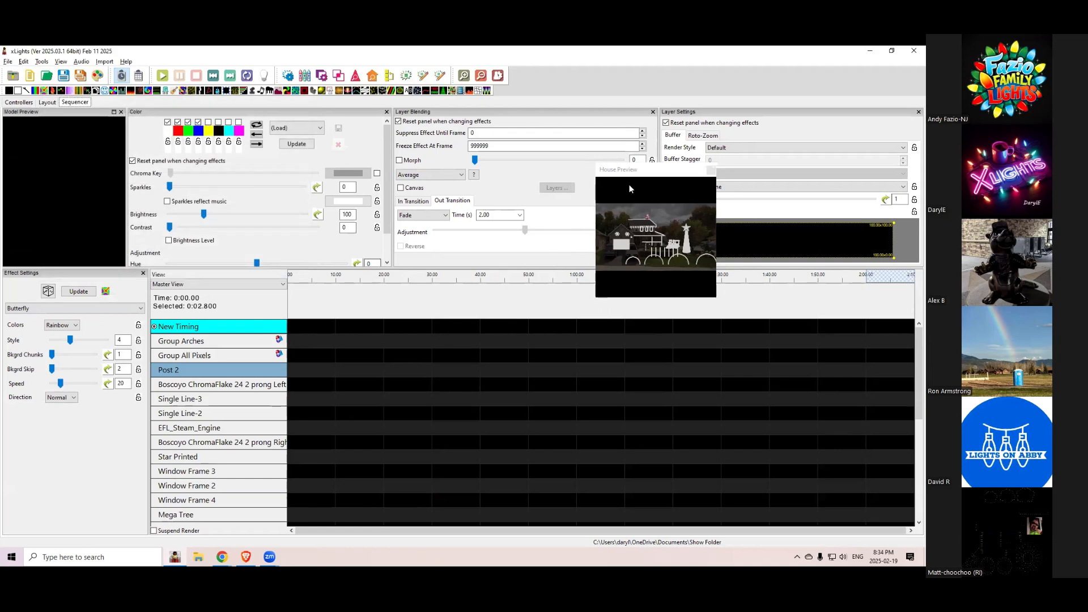
Enlarge the sequencer area upward and reposition the House Preview window over the empty part of the effects grid.
{"action": "left_click", "coordinate": [656, 170]}
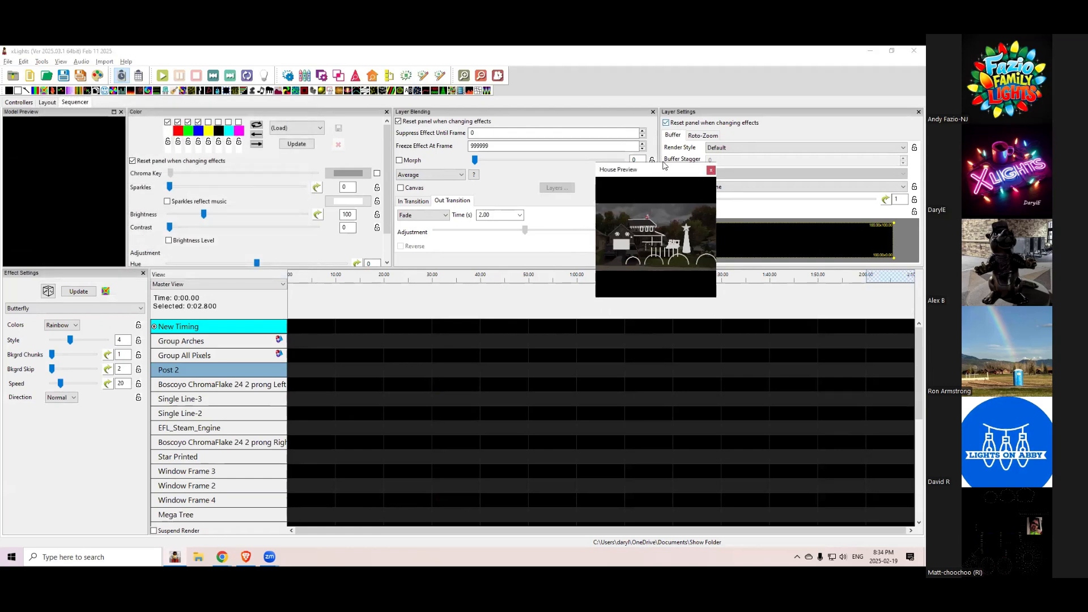
{"action": "left_click_drag", "start_coordinate": [703, 169], "coordinate": [702, 116]}
{"action": "left_click_drag", "start_coordinate": [726, 268], "coordinate": [726, 172]}
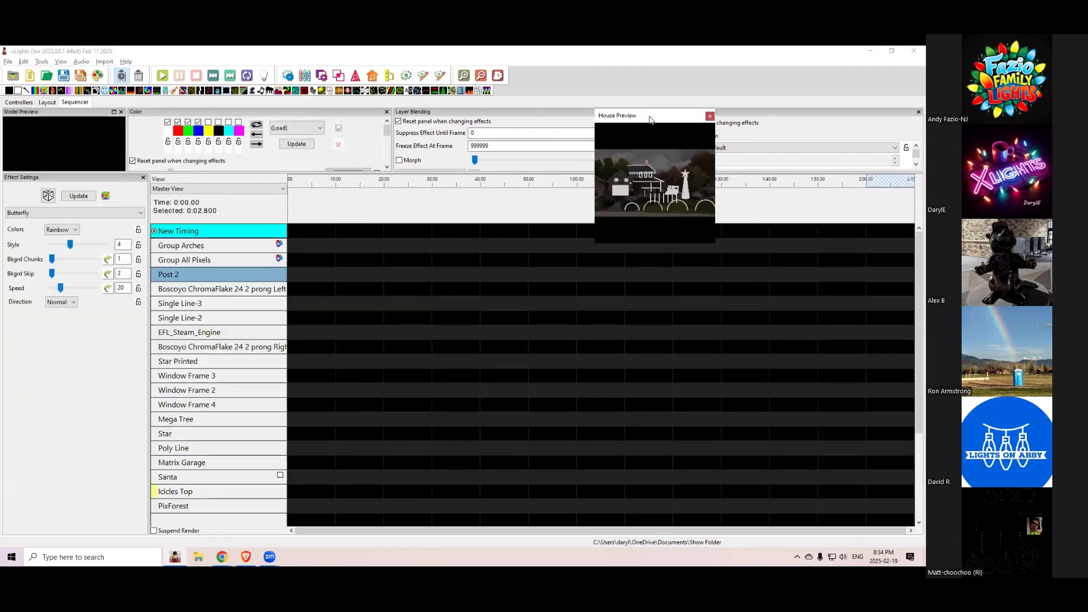
{"action": "left_click_drag", "start_coordinate": [651, 124], "coordinate": [750, 281]}
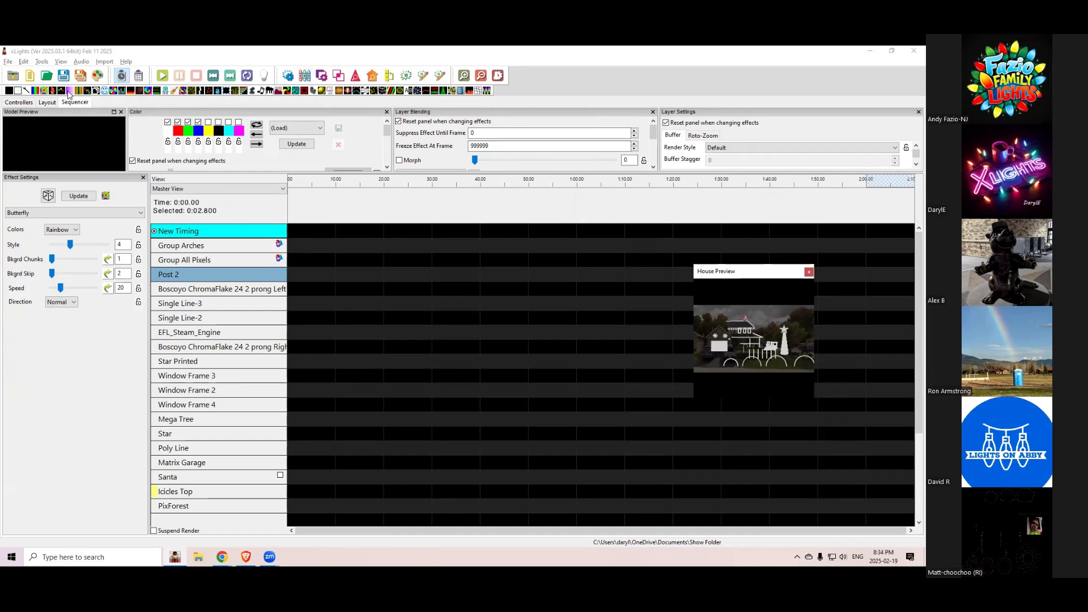
Add an On effect to Single Line-3 and stretch it to run from 7.200 to 31.600 seconds.
{"action": "left_click_drag", "start_coordinate": [20, 91], "coordinate": [326, 308]}
{"action": "left_click_drag", "start_coordinate": [327, 305], "coordinate": [440, 306]}
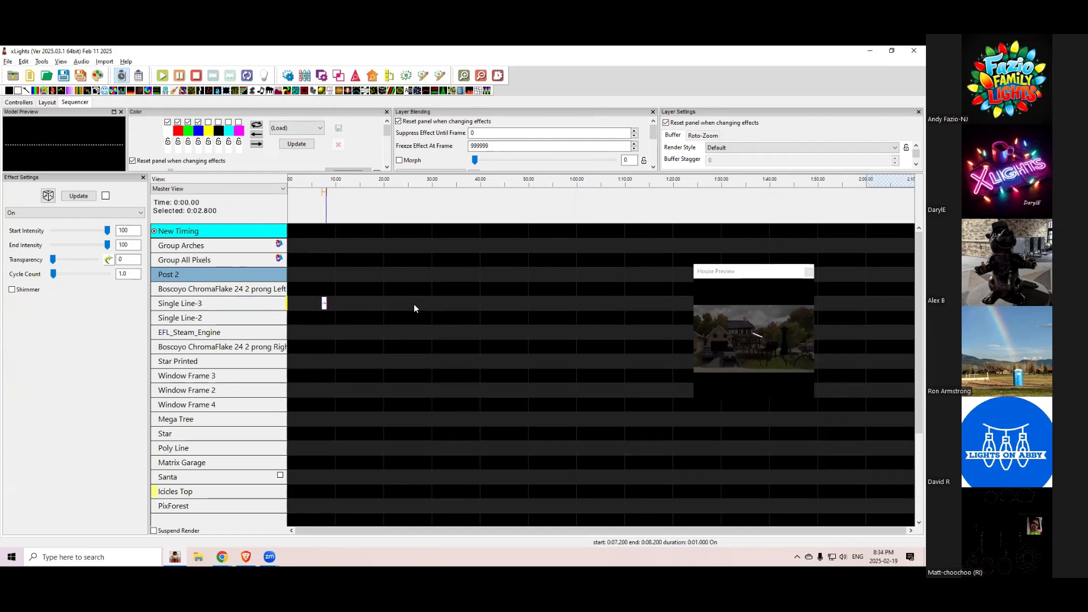
Move the On effect from Single Line-3 down to Window Frame 3 and set its Start Intensity to 31.
{"action": "left_click", "coordinate": [381, 307]}
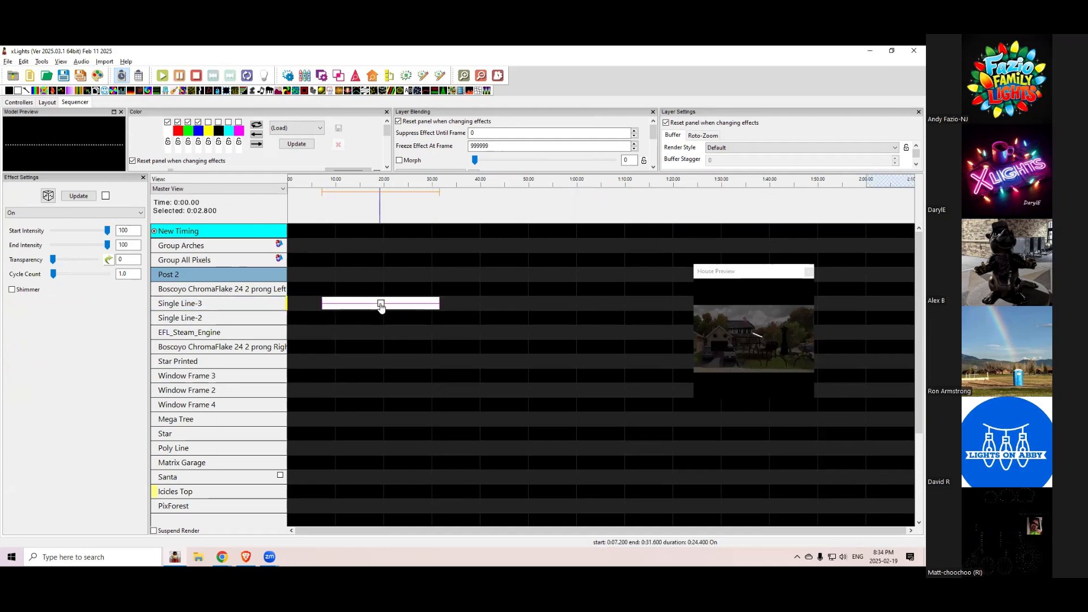
{"action": "key", "text": "alt+Down"}
{"action": "key", "text": "alt+Down"}
{"action": "key", "text": "alt+Down"}
{"action": "key", "text": "alt+Down"}
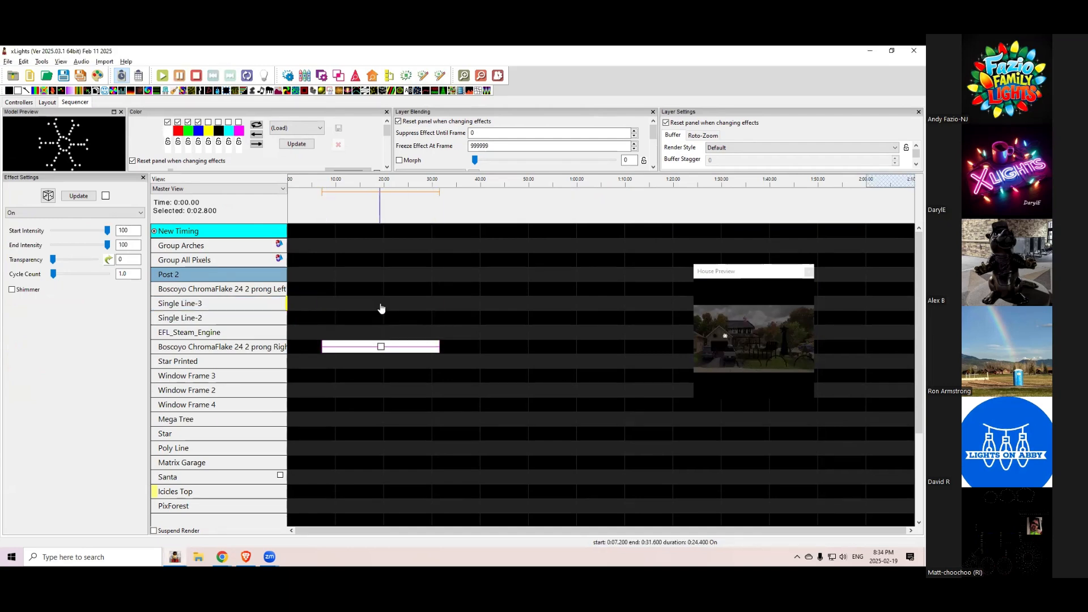
{"action": "key", "text": "alt+Down"}
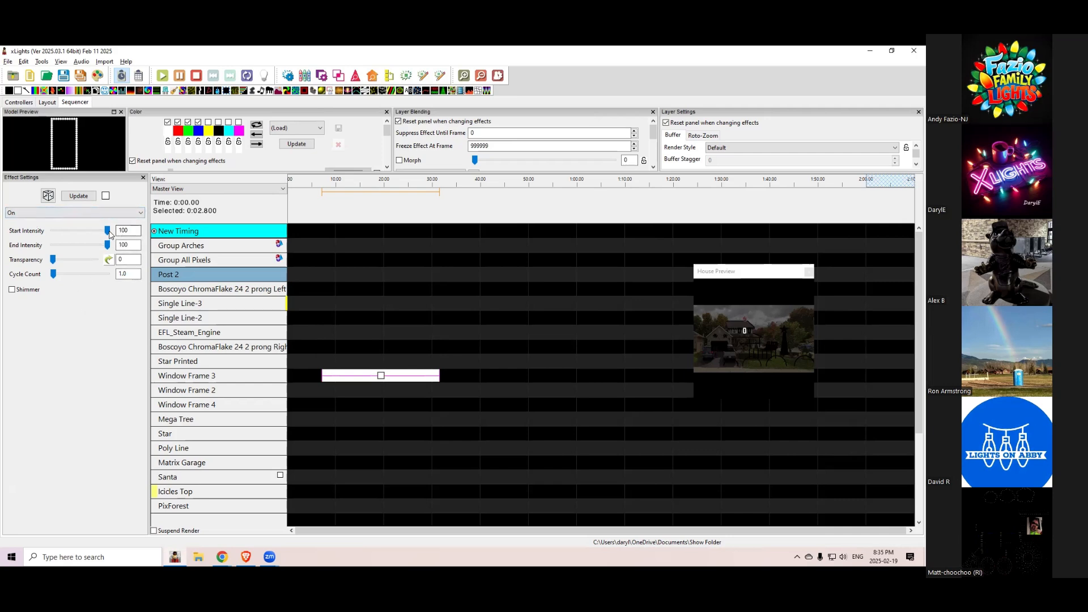
{"action": "left_click_drag", "start_coordinate": [108, 231], "coordinate": [68, 236]}
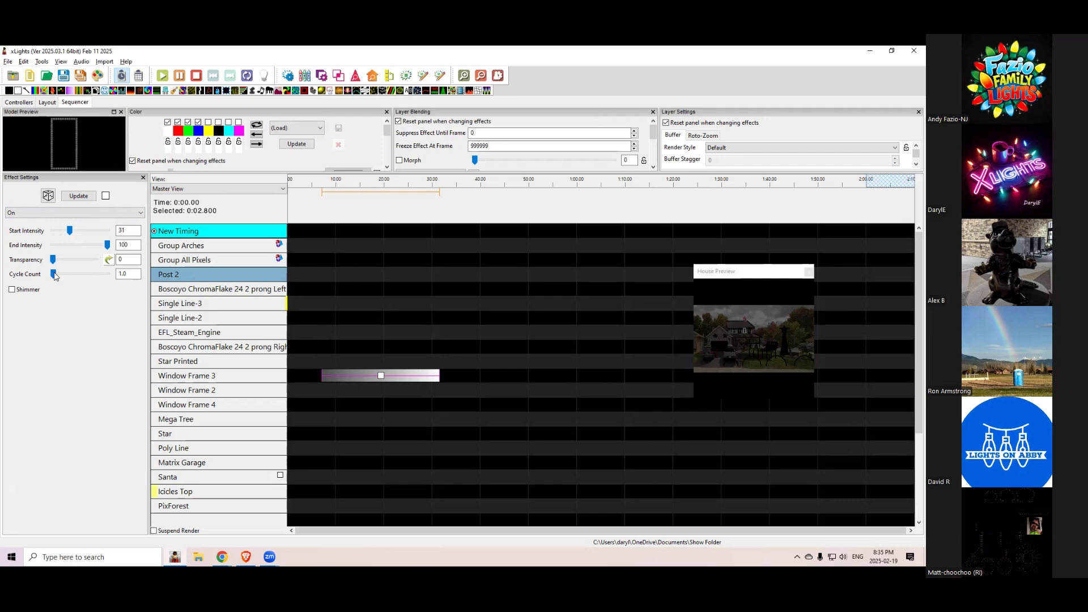
Set the Cycle Count of the On effect on Window Frame 3 to 15.9.
{"action": "left_click_drag", "start_coordinate": [54, 275], "coordinate": [66, 276]}
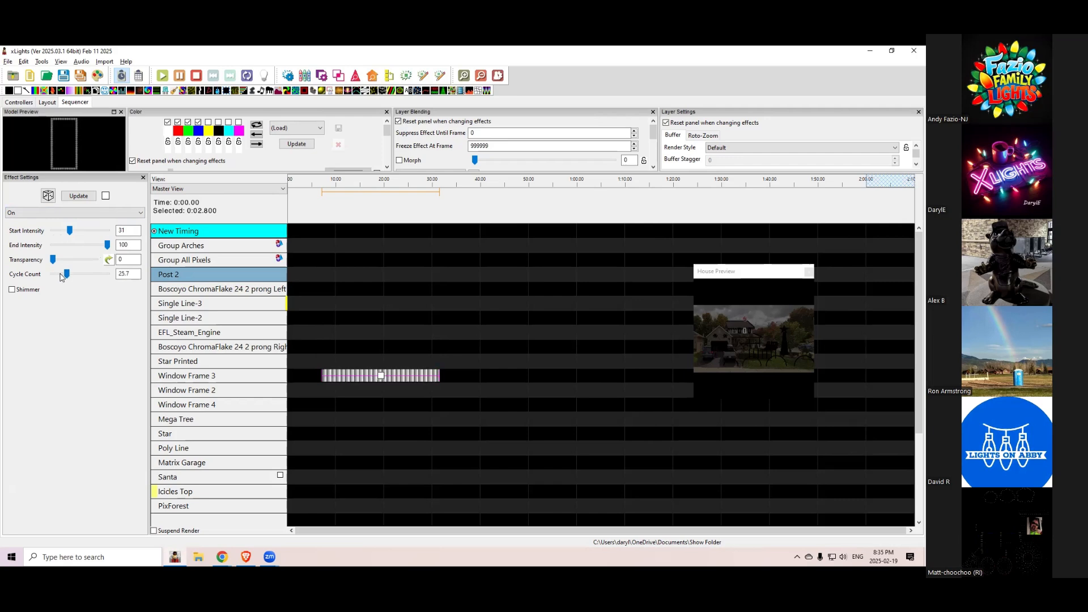
{"action": "left_click", "coordinate": [61, 277]}
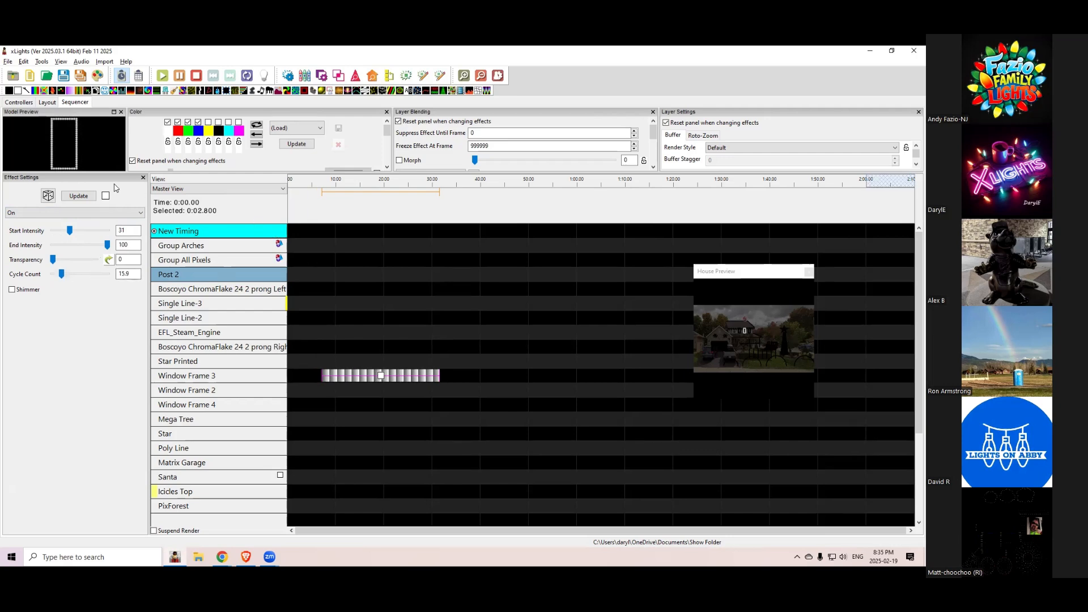
Add a Color Wash effect to Window Frame 3 from about 36 to 63 seconds and disable its green and blue colors.
{"action": "left_click_drag", "start_coordinate": [79, 91], "coordinate": [591, 376]}
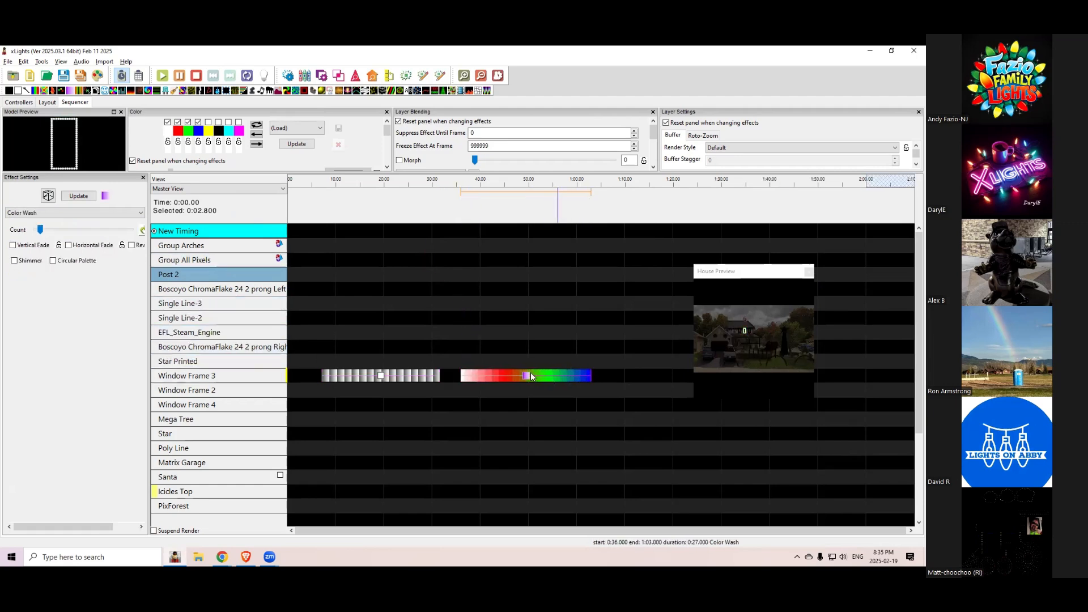
{"action": "left_click", "coordinate": [188, 122]}
{"action": "left_click", "coordinate": [199, 122]}
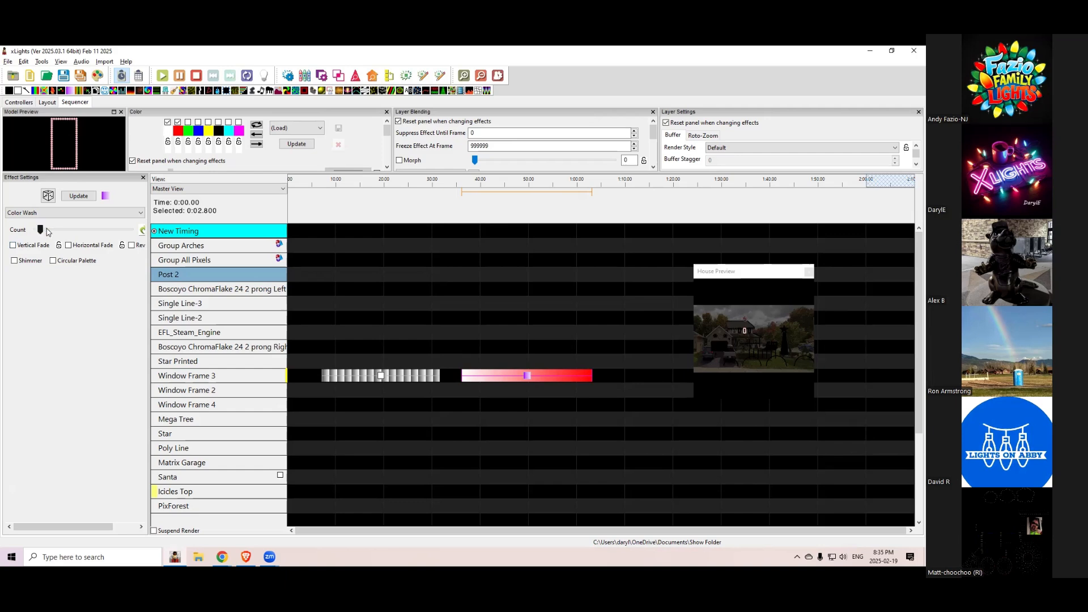
Turn on Vertical Fade for the Color Wash effect, widen the effect settings area, and set the Count to 1.
{"action": "left_click_drag", "start_coordinate": [48, 231], "coordinate": [54, 235]}
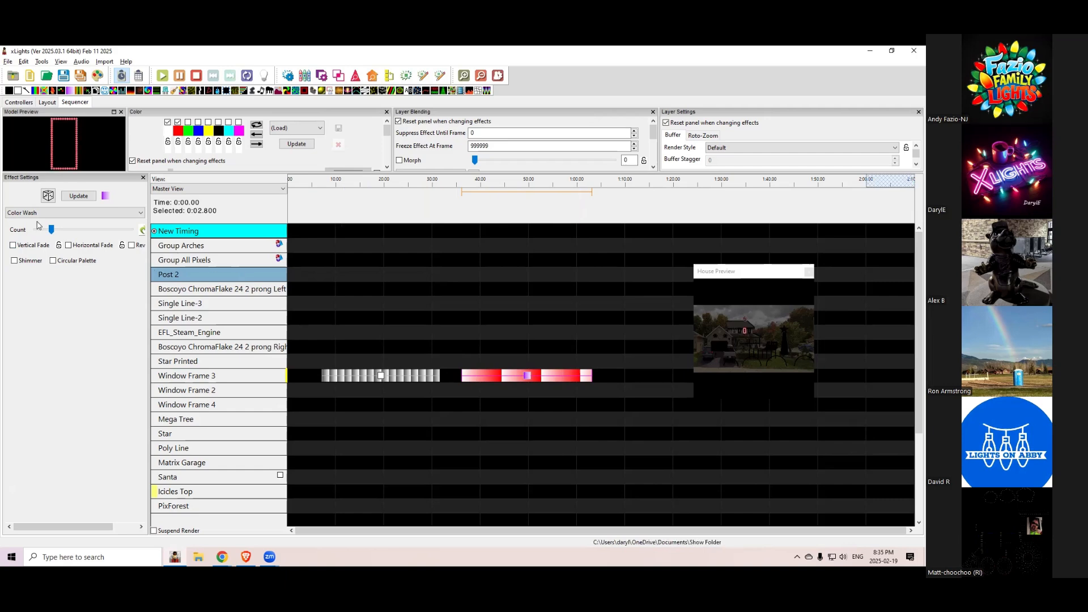
{"action": "left_click", "coordinate": [13, 246]}
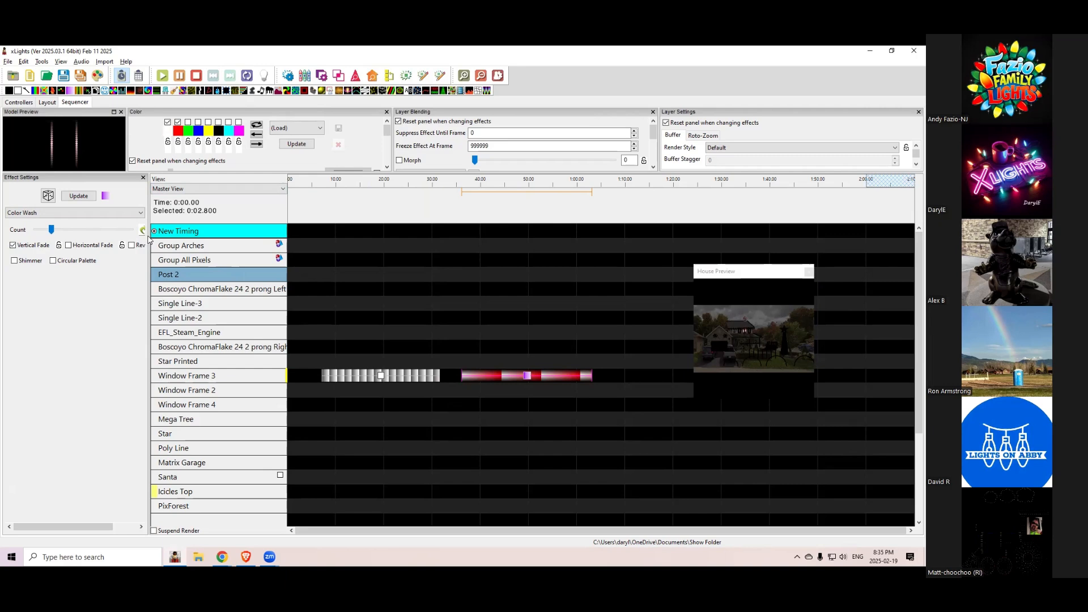
{"action": "left_click_drag", "start_coordinate": [179, 235], "coordinate": [185, 234]}
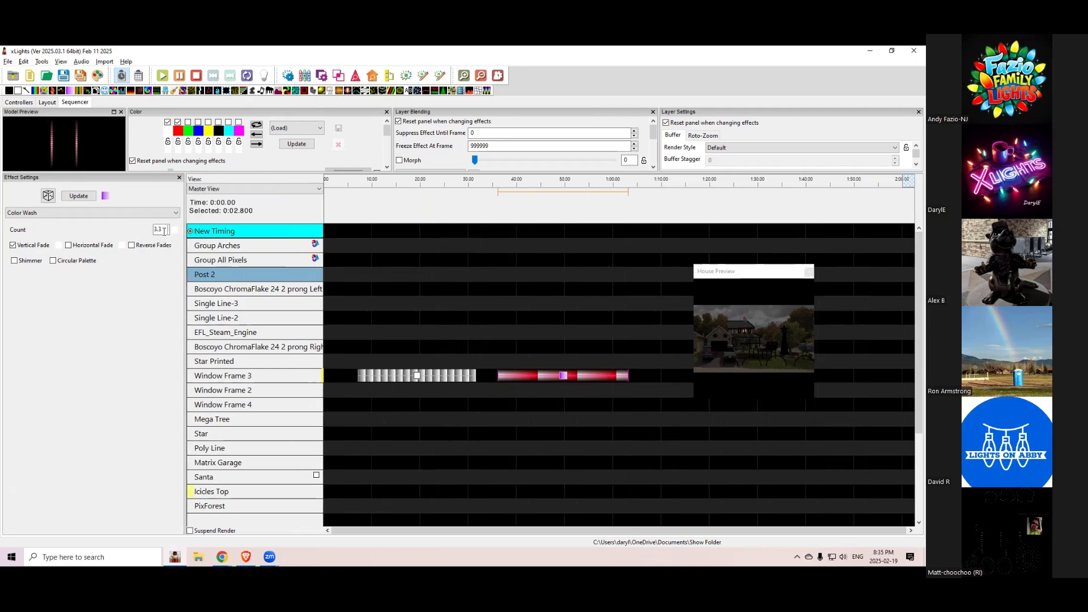
{"action": "double_click", "coordinate": [154, 229]}
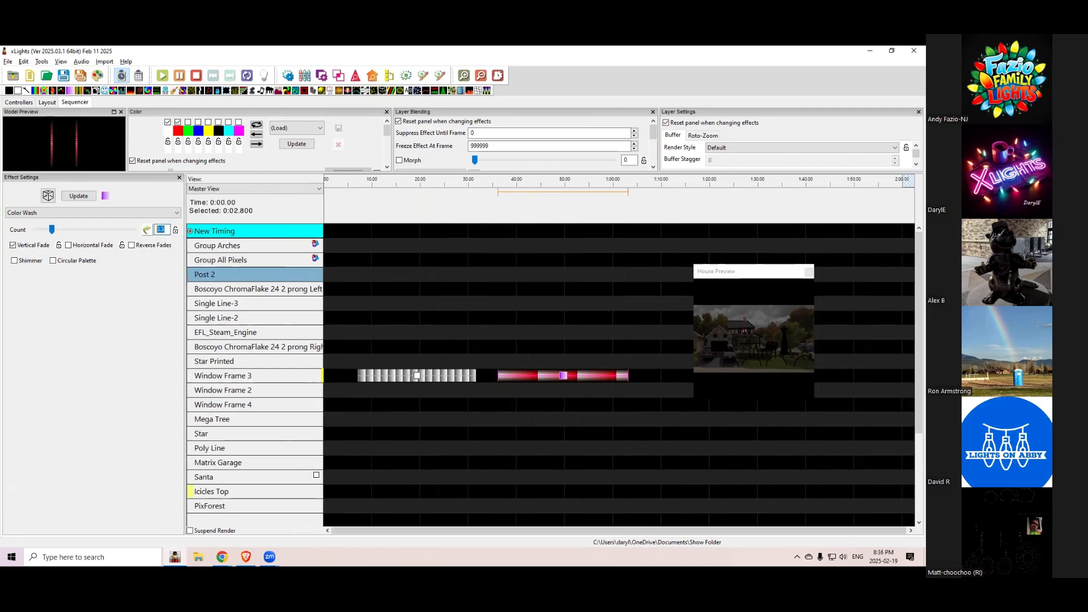
{"action": "type", "text": "1"}
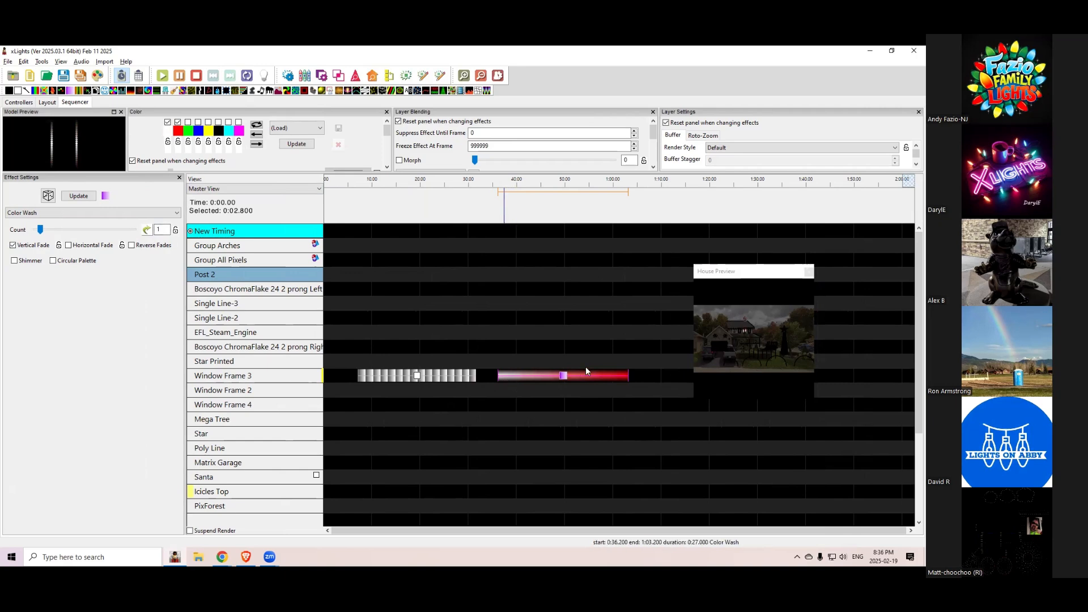
Reverse the Color Wash palette order and enable only the red and white colors at its end.
{"action": "left_click", "coordinate": [256, 127]}
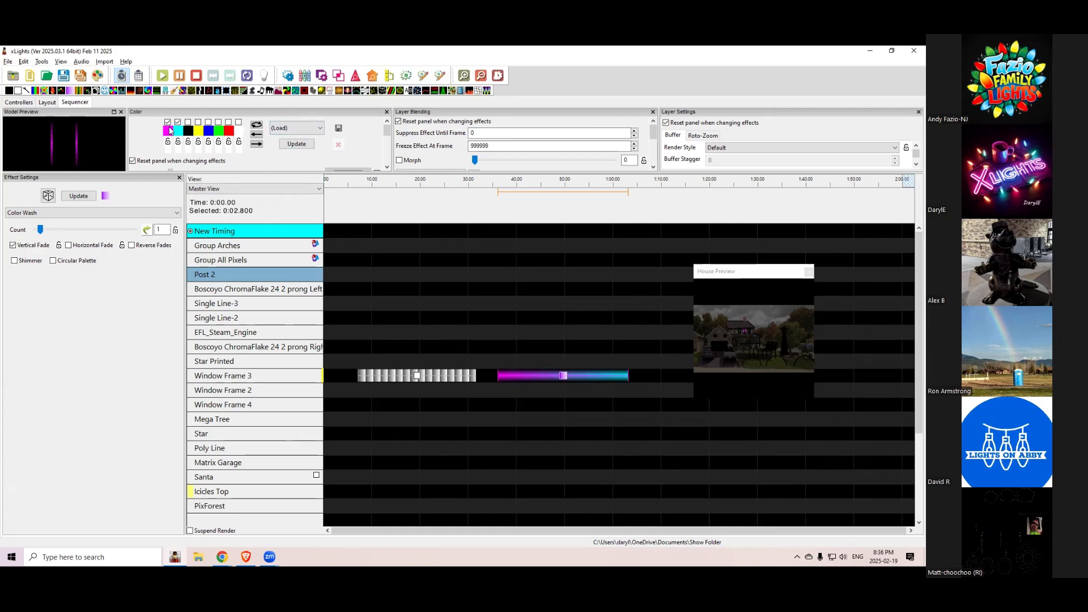
{"action": "left_click", "coordinate": [238, 122]}
{"action": "left_click", "coordinate": [228, 122]}
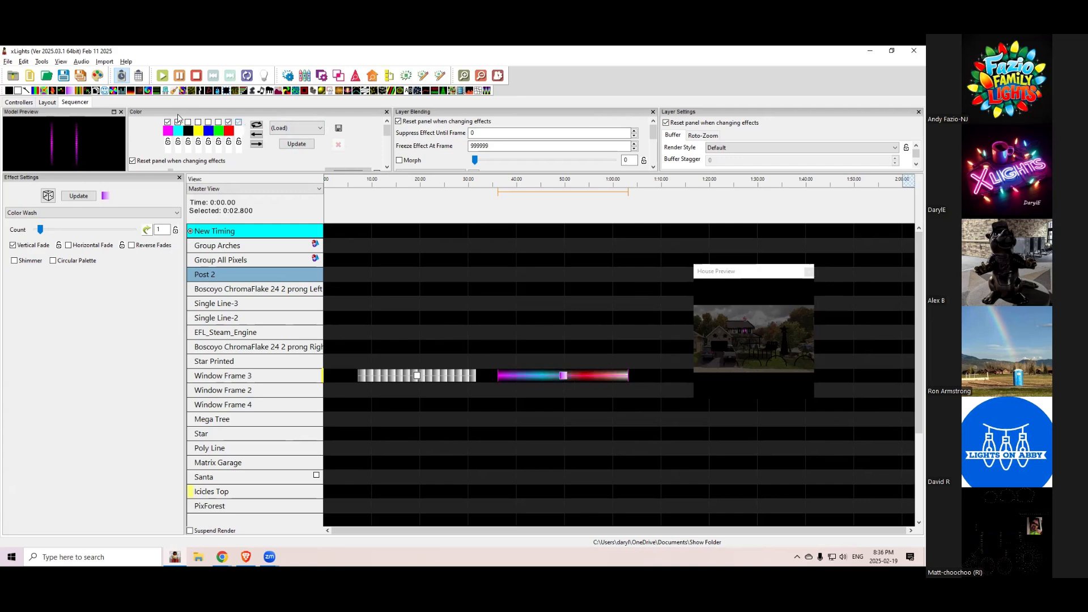
{"action": "left_click", "coordinate": [177, 122]}
{"action": "left_click", "coordinate": [167, 123]}
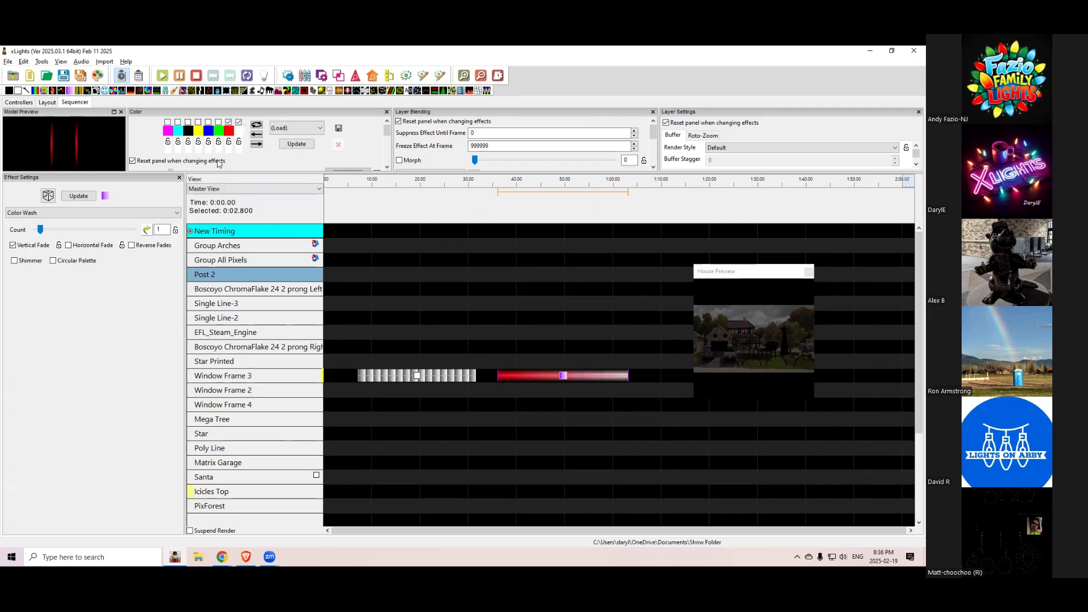
Shift the Color Wash palette colors three places left and three places back to the right.
{"action": "left_click", "coordinate": [256, 136]}
{"action": "left_click", "coordinate": [256, 136]}
{"action": "left_click", "coordinate": [257, 136]}
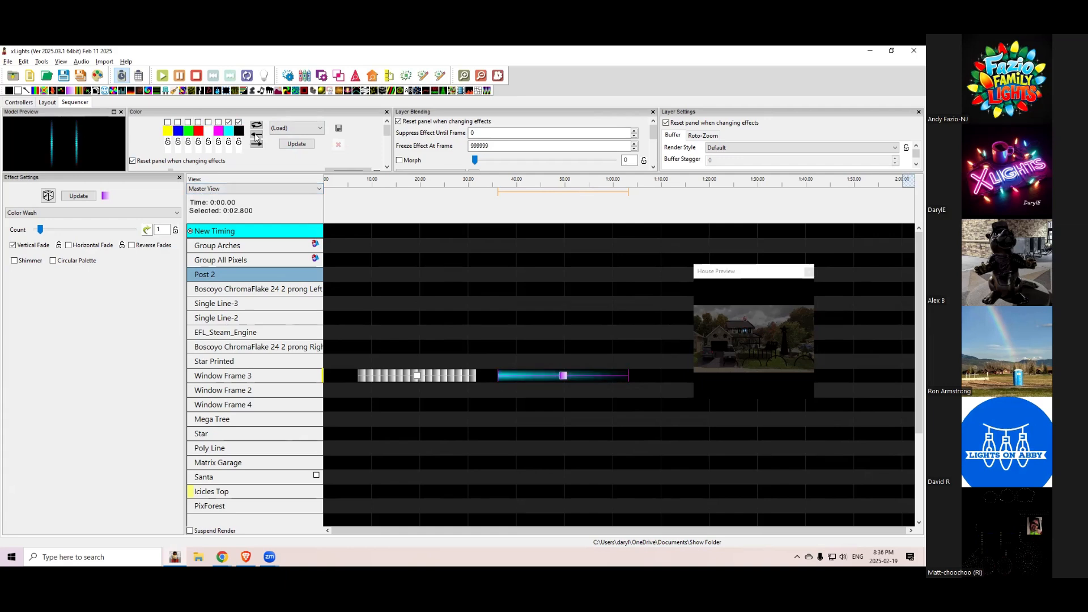
{"action": "left_click", "coordinate": [257, 145]}
{"action": "left_click", "coordinate": [256, 145]}
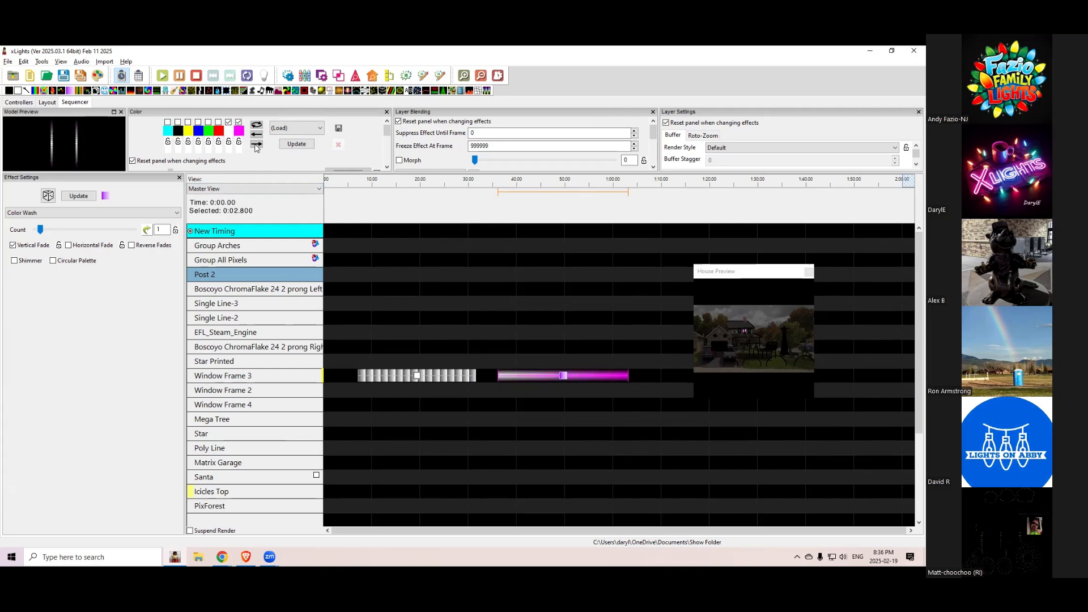
{"action": "left_click", "coordinate": [257, 145]}
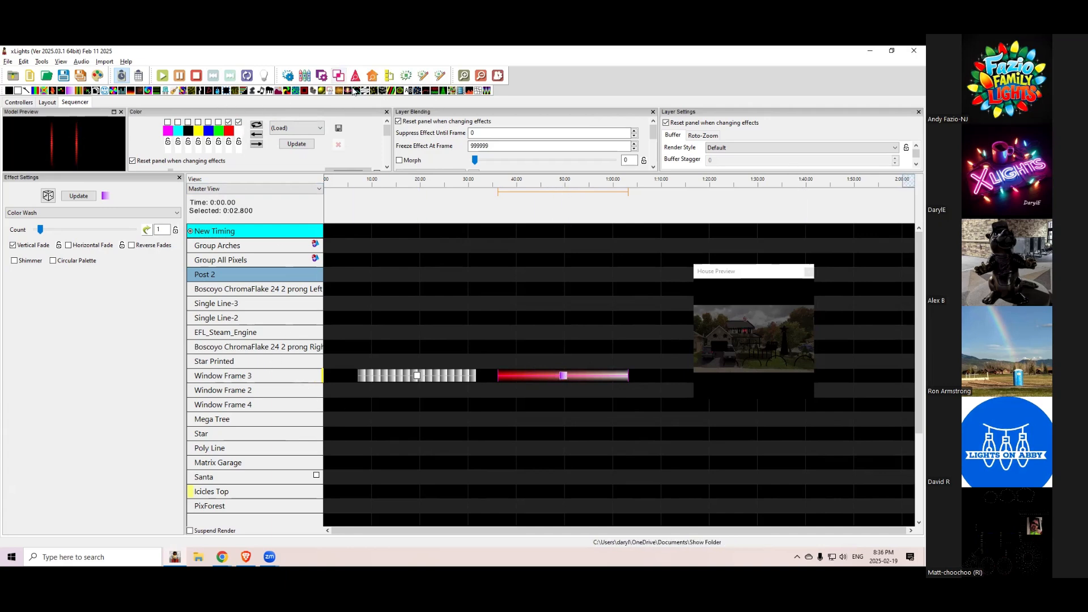
Add a Shockwave effect to Mega Tree running from 7.700 to 26.400 seconds.
{"action": "left_click_drag", "start_coordinate": [349, 100], "coordinate": [355, 419]}
{"action": "left_click_drag", "start_coordinate": [357, 419], "coordinate": [406, 420]}
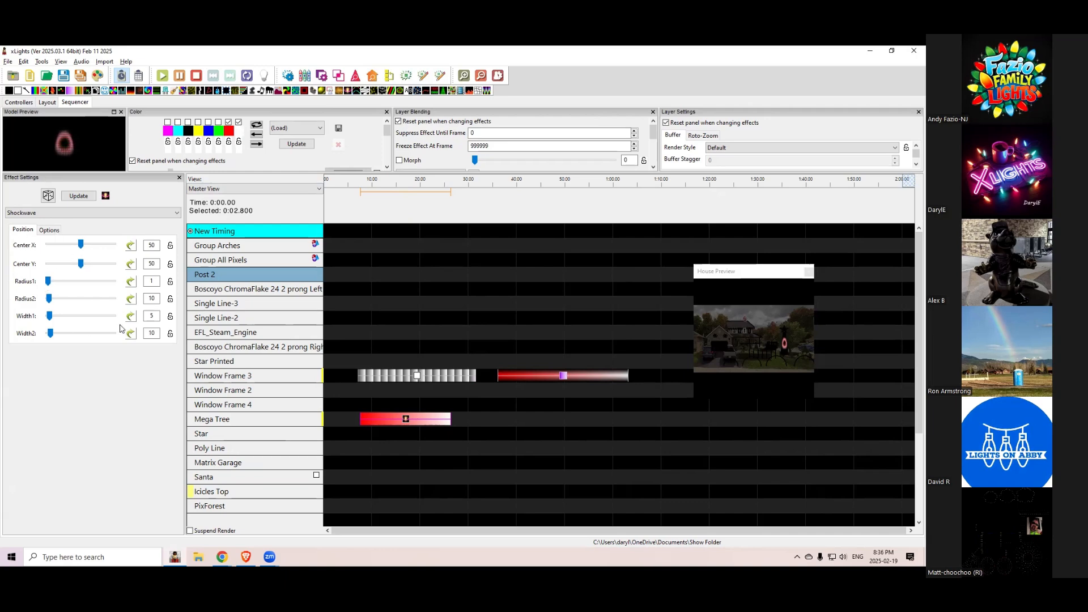
Set the Shockwave's Radius1 to 6, Radius2 to 77, Width1 to 19, Width2 to 53, Center X to 60 and Center Y to 67.
{"action": "left_click", "coordinate": [48, 283]}
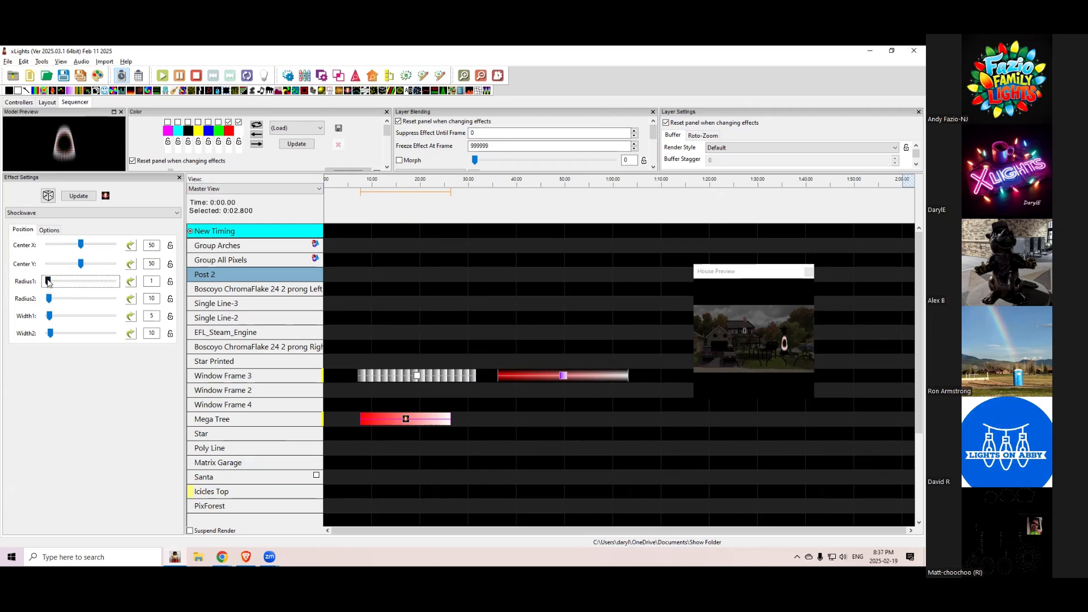
{"action": "left_click_drag", "start_coordinate": [47, 280], "coordinate": [48, 281]}
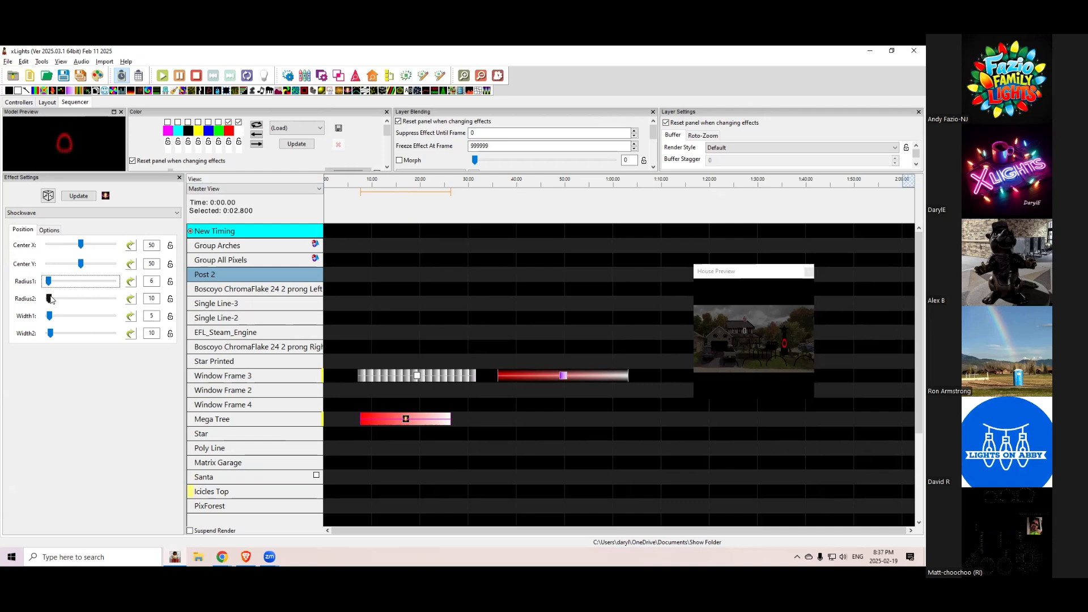
{"action": "left_click", "coordinate": [51, 299]}
{"action": "left_click_drag", "start_coordinate": [53, 297], "coordinate": [55, 297]}
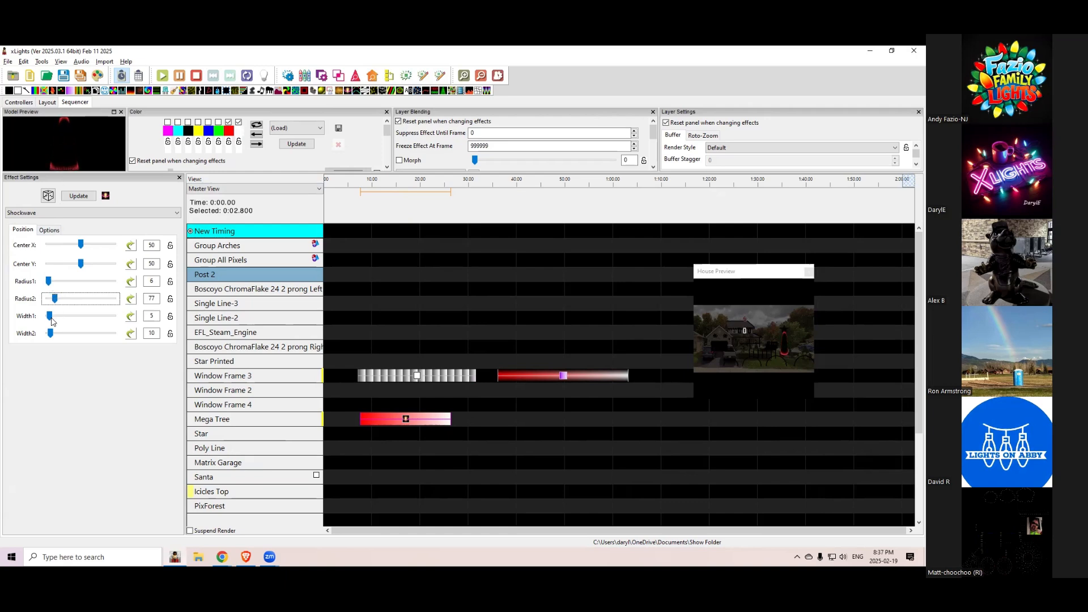
{"action": "left_click_drag", "start_coordinate": [49, 316], "coordinate": [63, 335]}
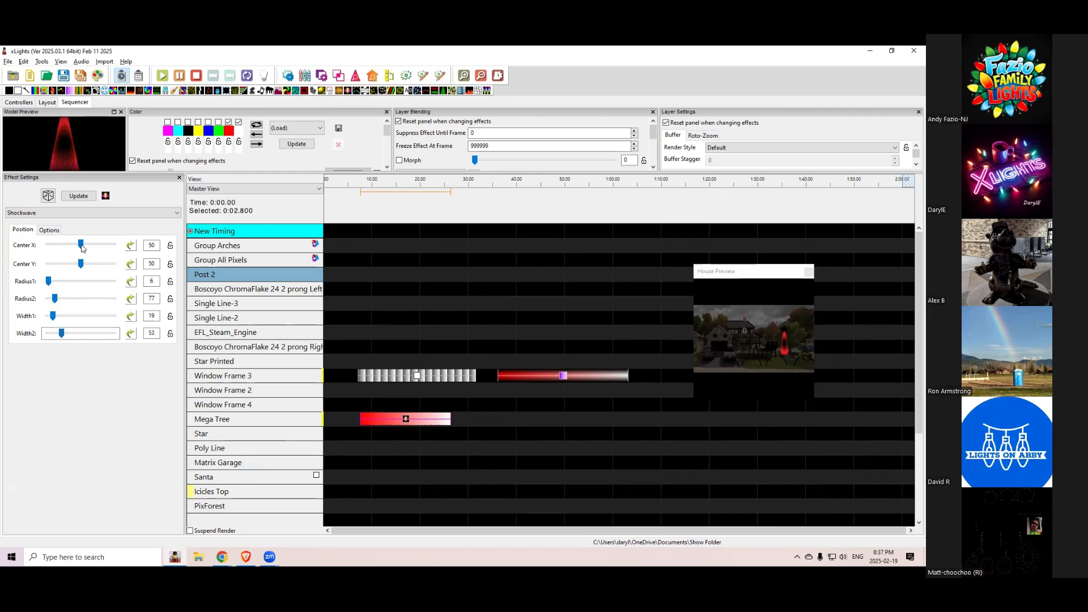
{"action": "left_click_drag", "start_coordinate": [80, 245], "coordinate": [92, 264]}
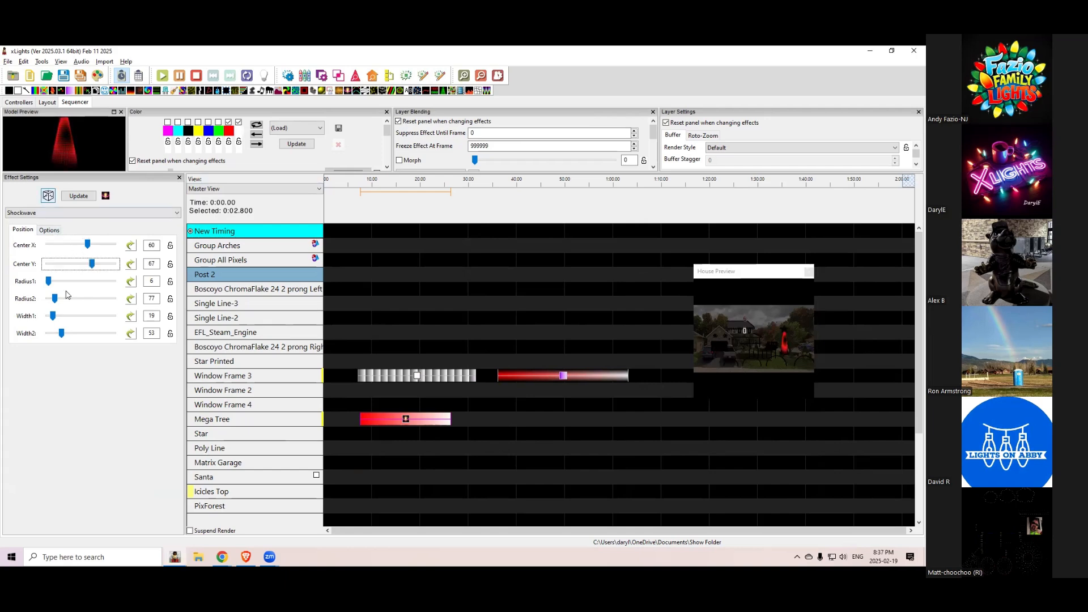
Set the number of Cycles in the Shockwave effect's options to 7.
{"action": "left_click", "coordinate": [47, 230]}
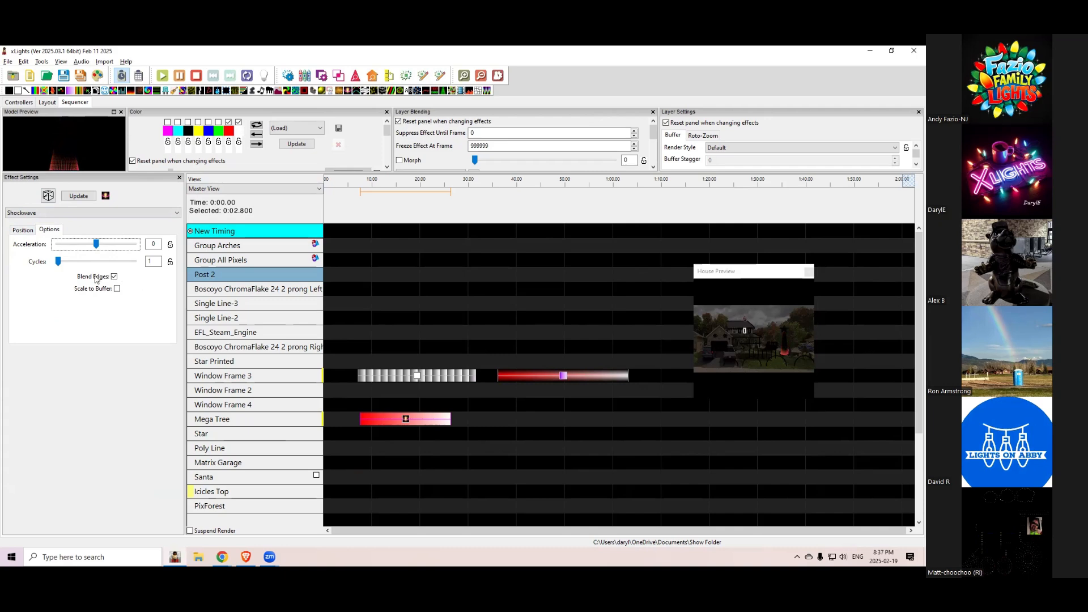
{"action": "left_click_drag", "start_coordinate": [59, 262], "coordinate": [66, 263]}
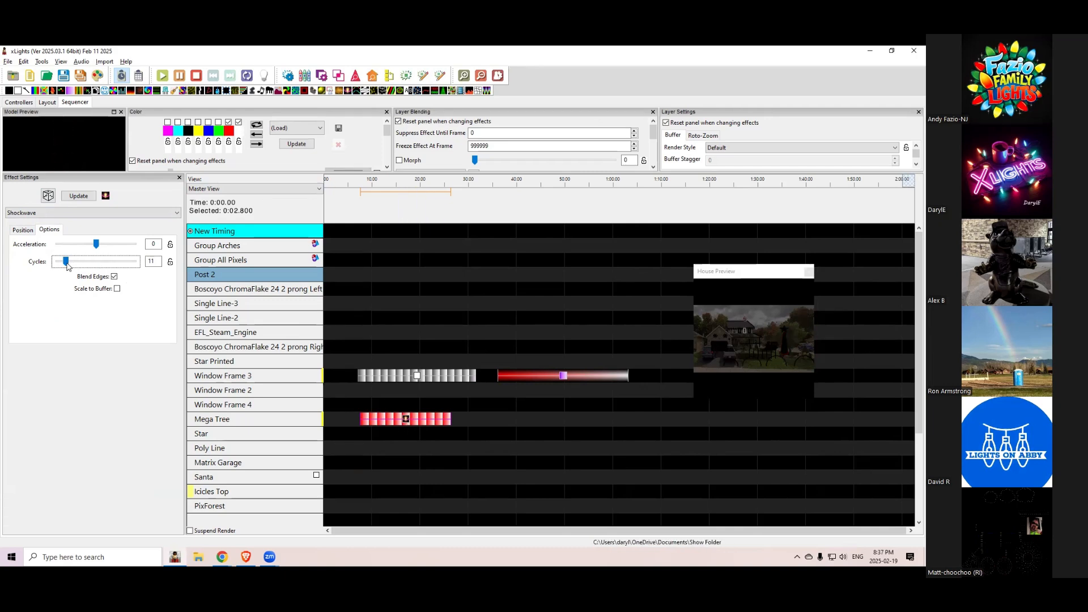
{"action": "key", "text": "Left"}
{"action": "key", "text": "Left"}
{"action": "key", "text": "Left"}
{"action": "key", "text": "Left"}
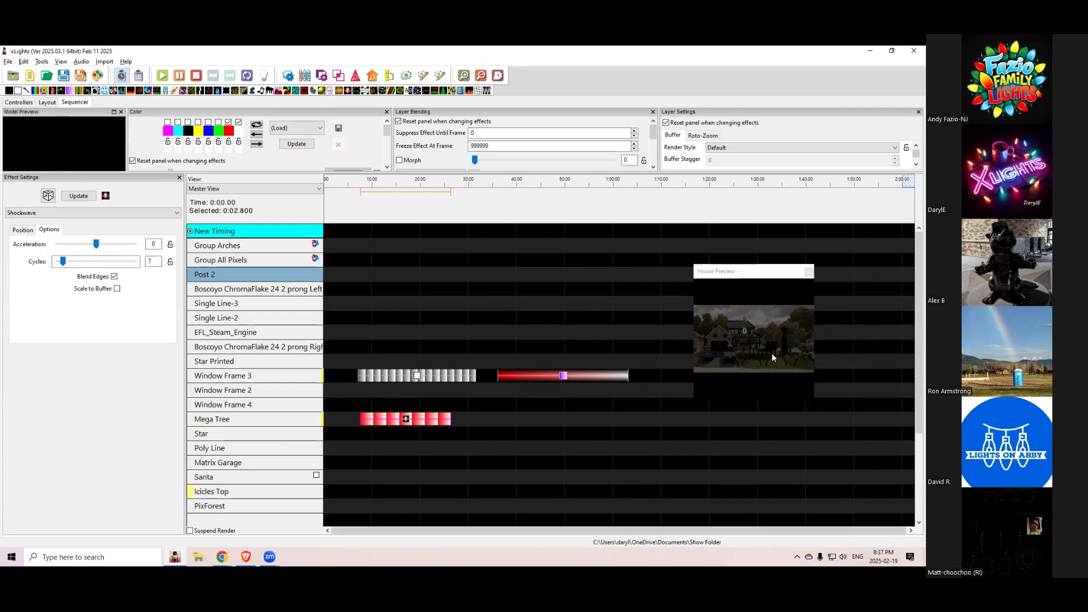
Enlarge the House Preview window and move it clear of the Mega Tree effect in the grid.
{"action": "left_click", "coordinate": [698, 271]}
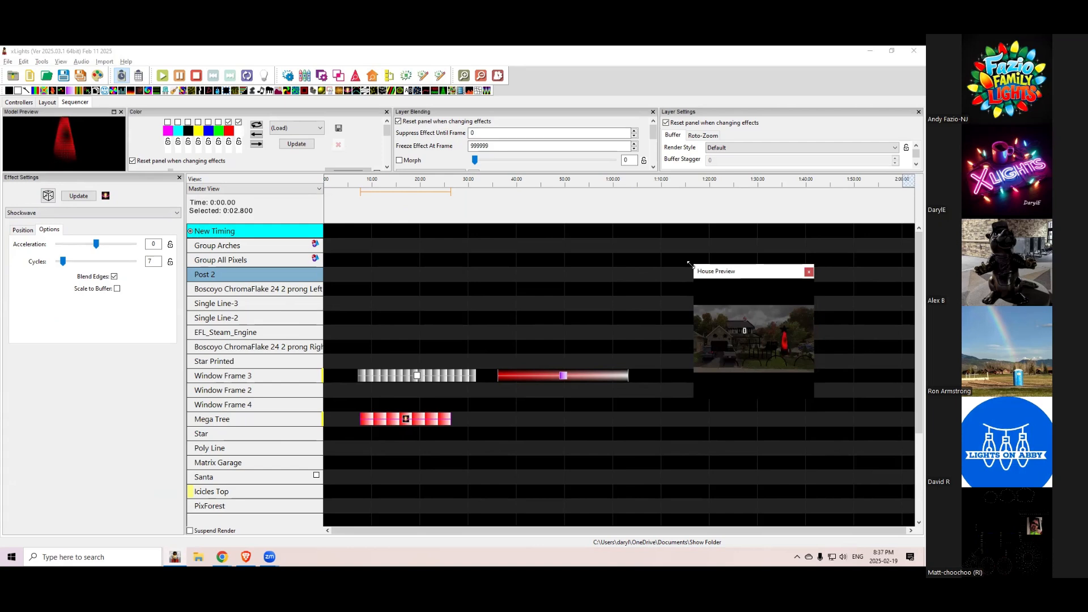
{"action": "left_click_drag", "start_coordinate": [690, 265], "coordinate": [565, 142]}
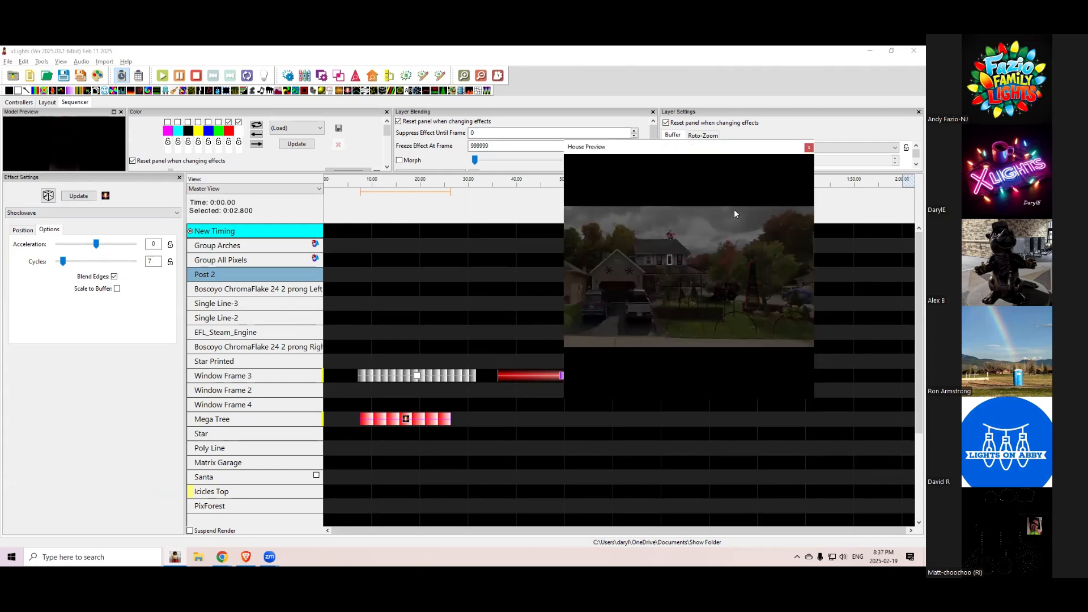
{"action": "left_click_drag", "start_coordinate": [716, 153], "coordinate": [757, 219]}
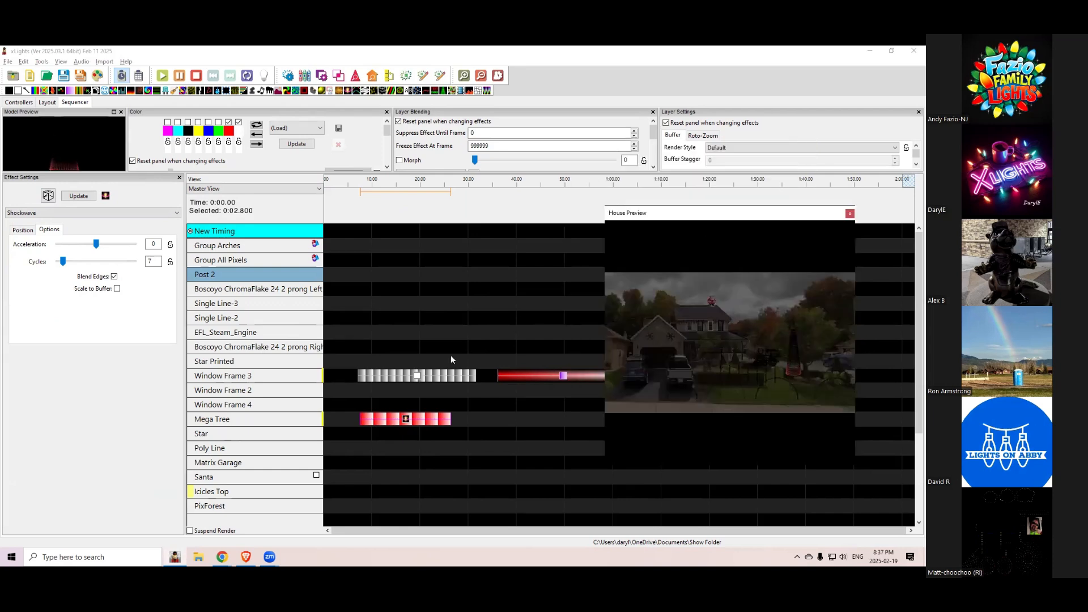
Copy the Shockwave effect from Mega Tree to the same start time on the Star row.
{"action": "left_click", "coordinate": [405, 420]}
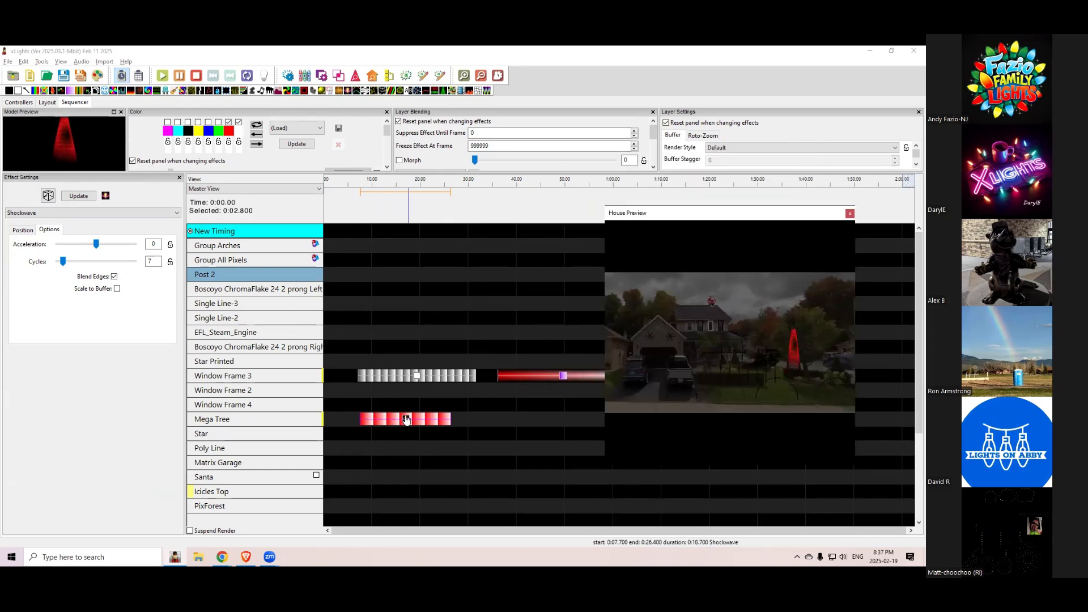
{"action": "left_click", "coordinate": [362, 431]}
{"action": "key", "text": "ctrl+v"}
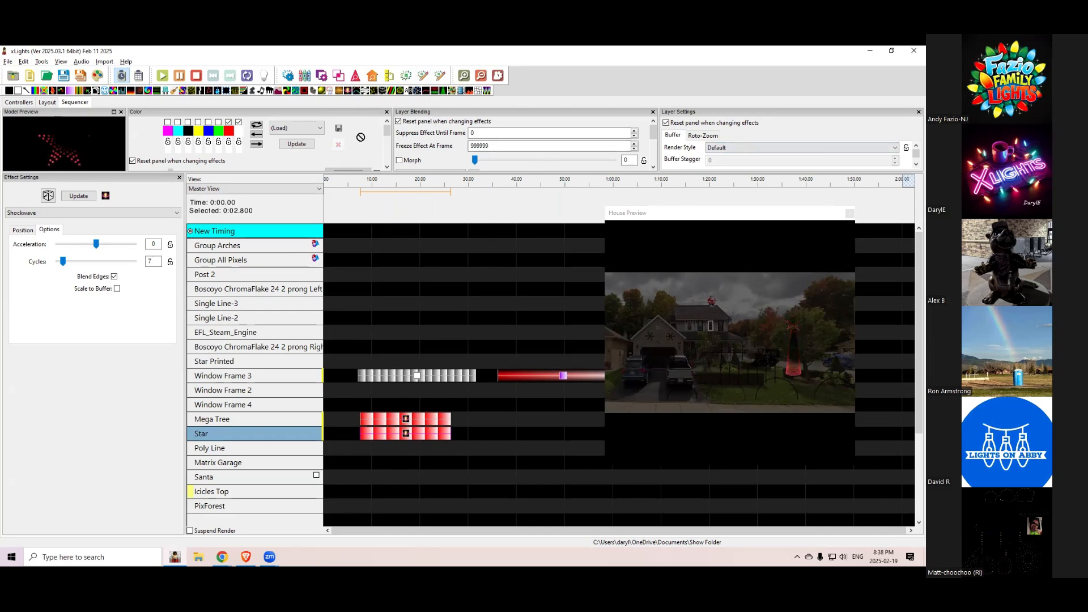
Place a Single Strand effect on Icicles Top from 7.500 to 26.900 seconds, discarding the trial one on Single Line-2.
{"action": "mouse_move", "coordinate": [359, 91]}
{"action": "left_mouse_down"}
{"action": "mouse_move", "coordinate": [370, 250]}
{"action": "mouse_move", "coordinate": [348, 318]}
{"action": "mouse_move", "coordinate": [412, 318]}
{"action": "left_mouse_up"}
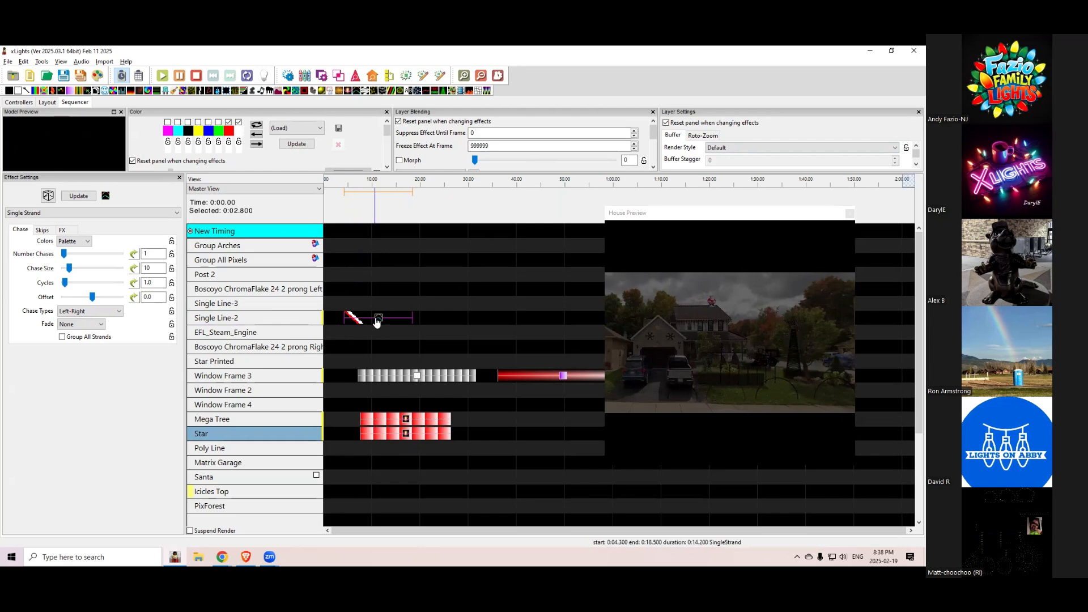
{"action": "key", "text": "Delete"}
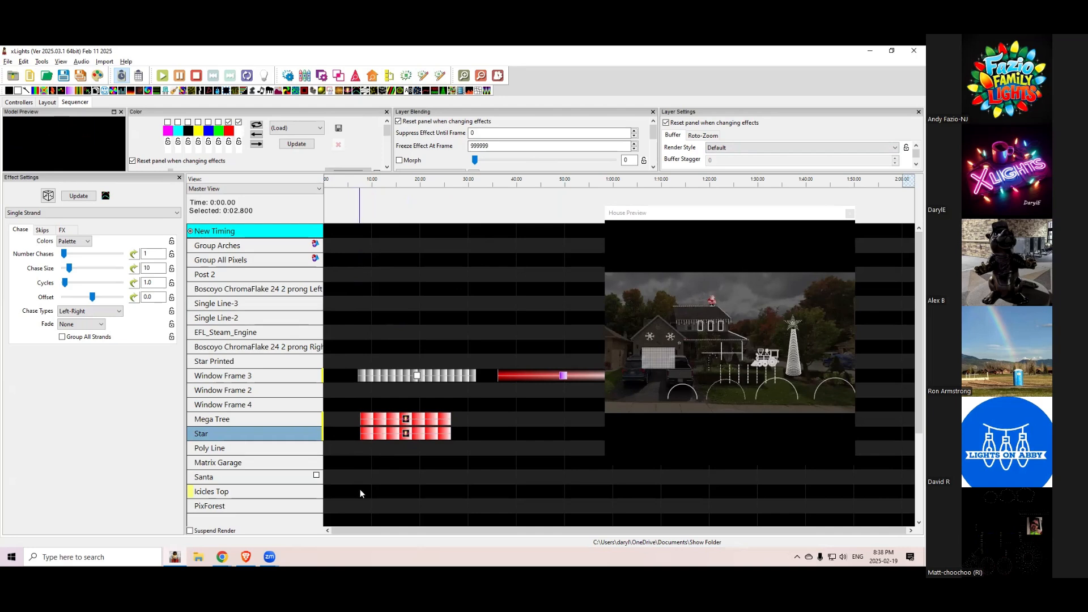
{"action": "left_click_drag", "start_coordinate": [360, 489], "coordinate": [452, 491]}
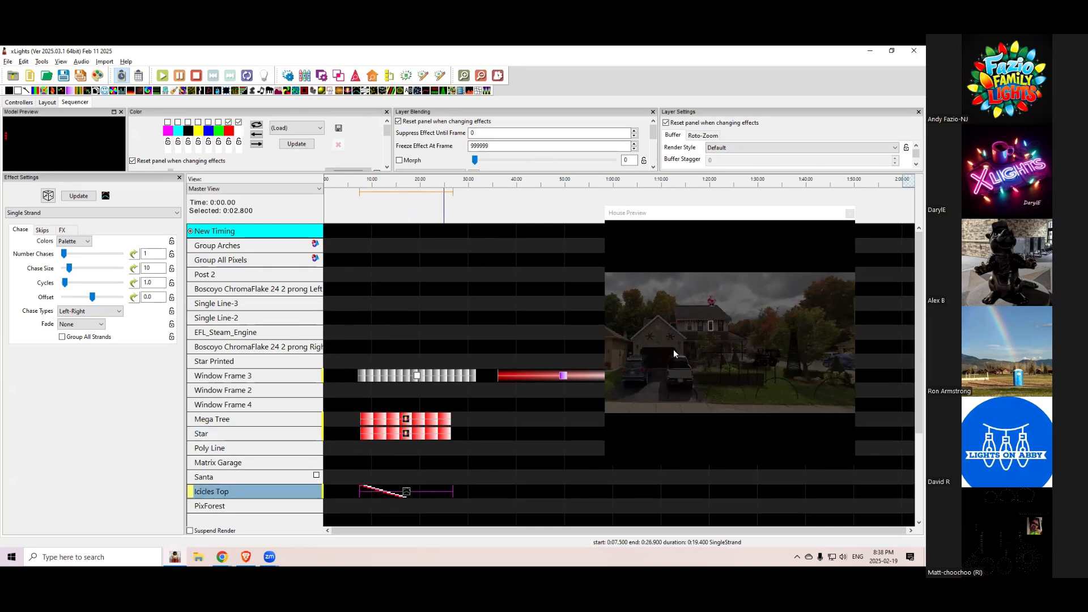
Set the Chase Size of the Single Strand effect on Icicles Top to 36.
{"action": "scroll", "coordinate": [737, 346], "scroll_direction": "up", "scroll_amount": 3}
{"action": "left_click", "coordinate": [727, 346]}
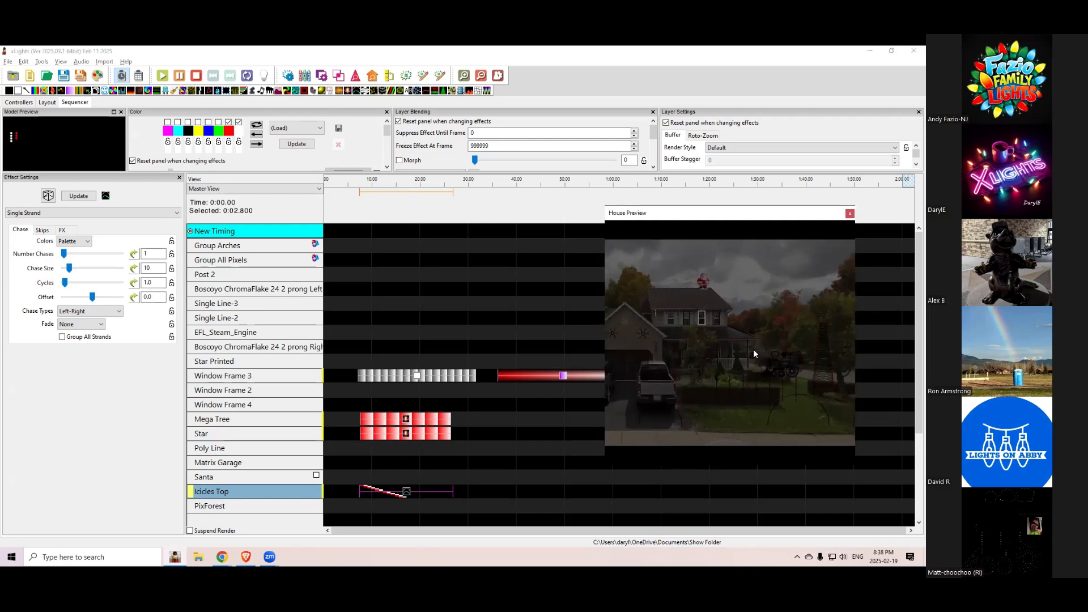
{"action": "left_click", "coordinate": [407, 492]}
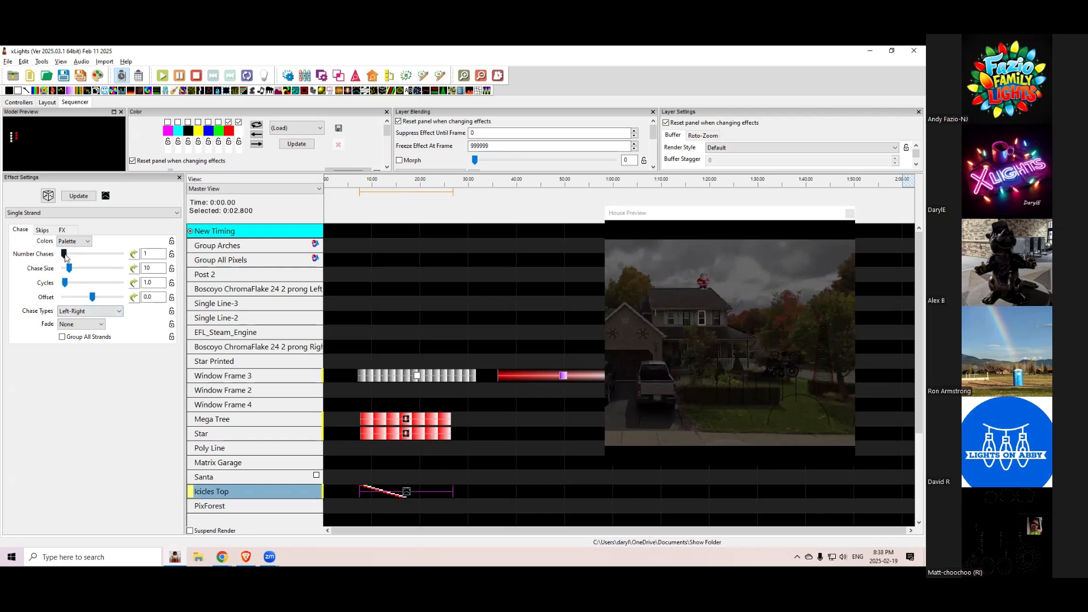
{"action": "left_click_drag", "start_coordinate": [69, 268], "coordinate": [84, 268]}
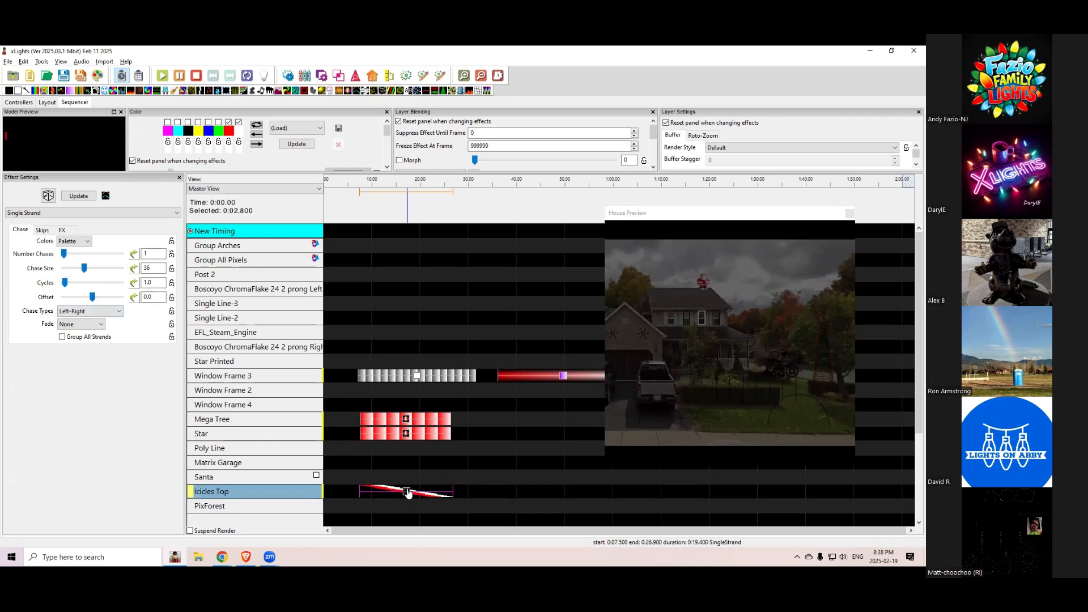
Move the Single Strand effect from Icicles Top to the Single Line-2 row, keeping its position near the 7.600-second mark.
{"action": "key", "text": "ctrl+x"}
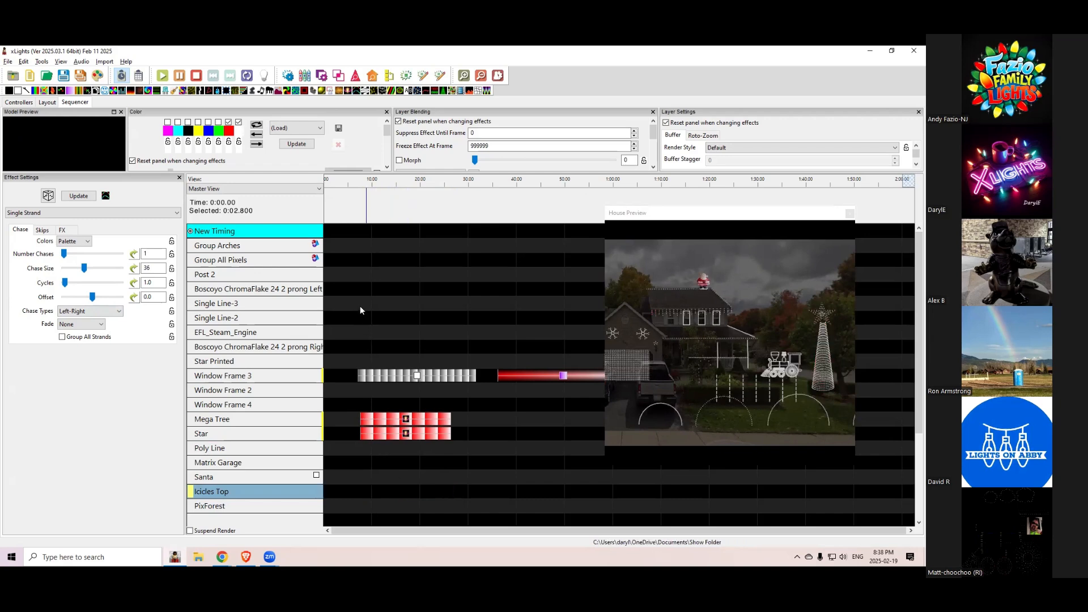
{"action": "left_click", "coordinate": [360, 306]}
{"action": "key", "text": "ctrl+v"}
{"action": "left_click", "coordinate": [361, 306]}
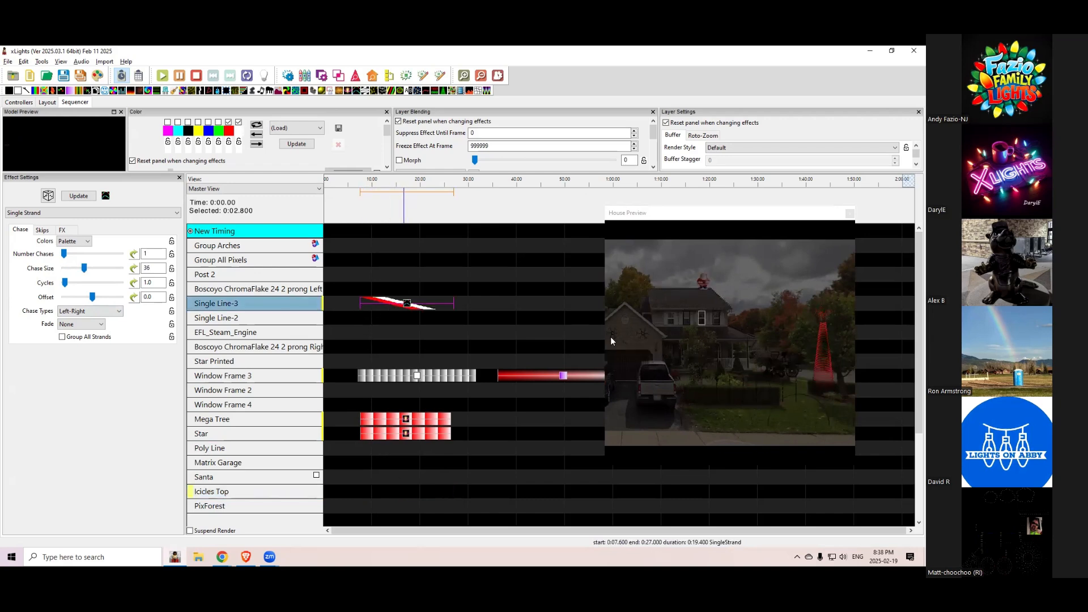
{"action": "left_click", "coordinate": [407, 303]}
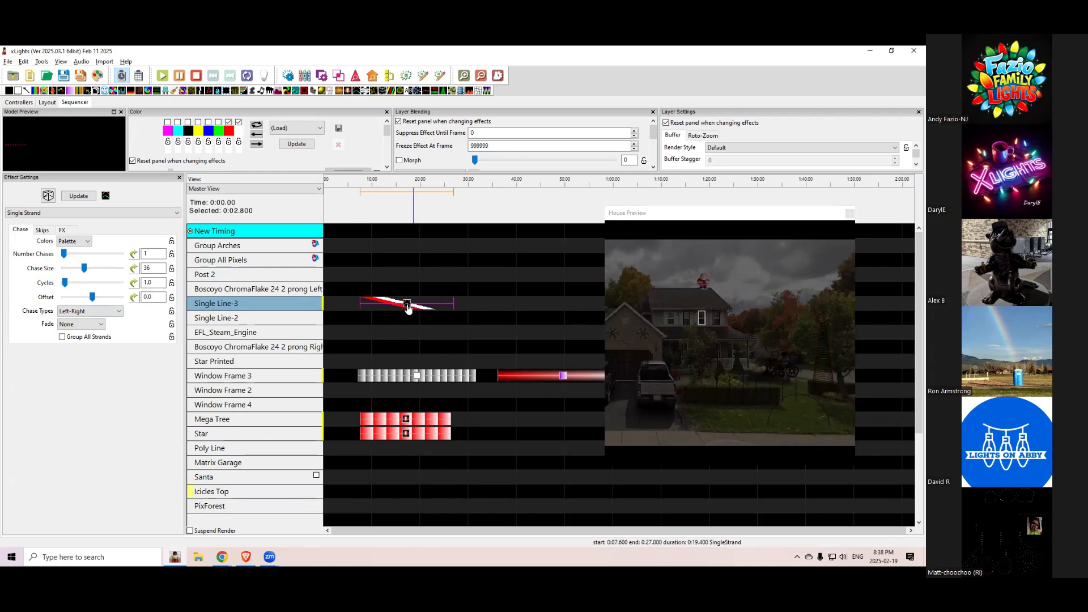
{"action": "key", "text": "Down"}
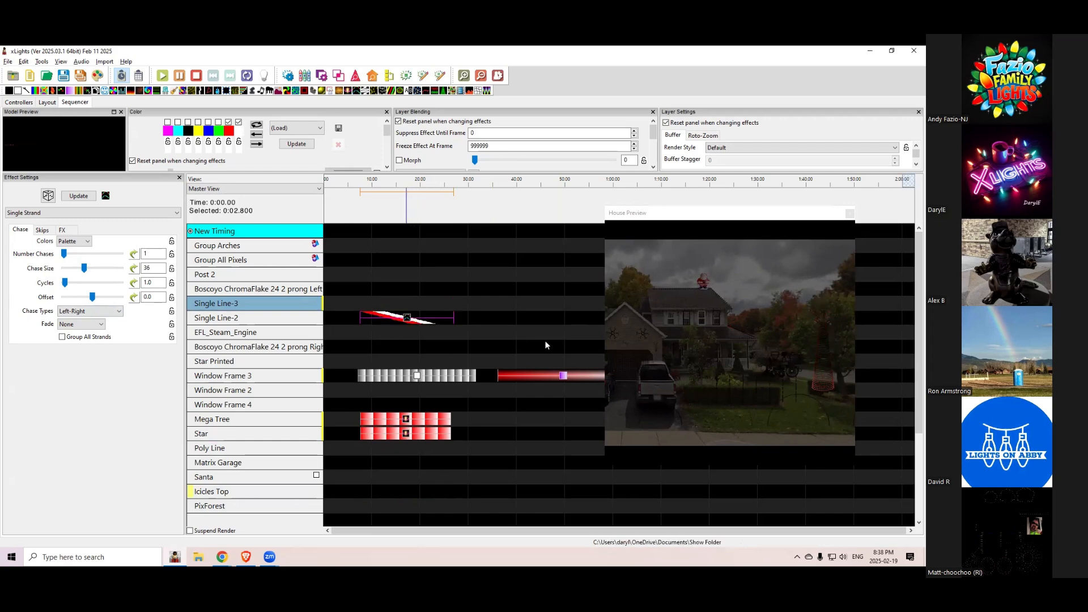
{"action": "left_click", "coordinate": [702, 353]}
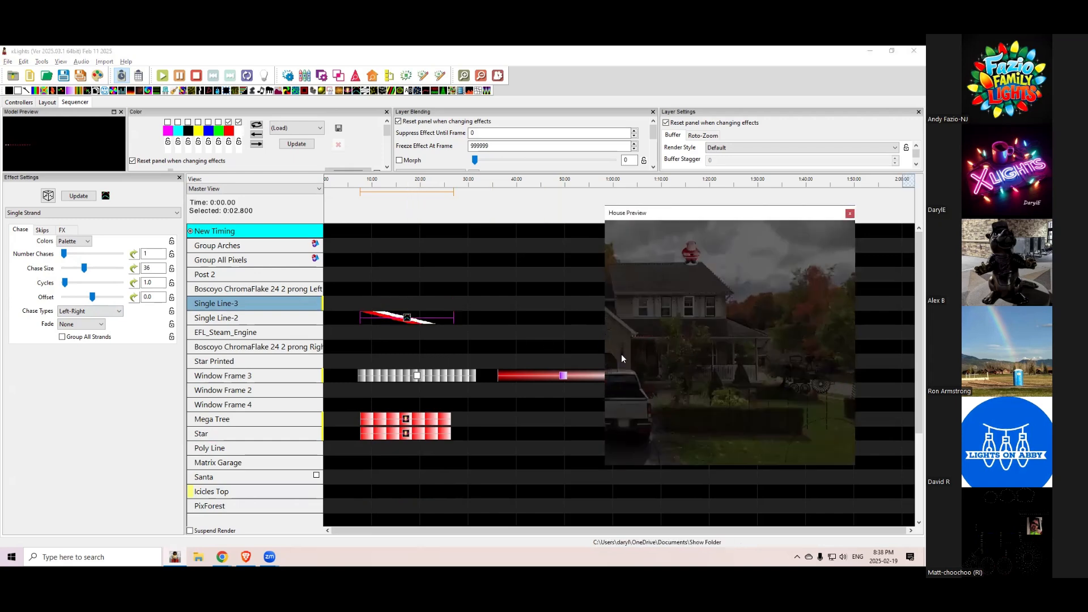
Set the Single Strand effect on Single Line-2 to 2 chases with a Chase Size of 30.
{"action": "left_click", "coordinate": [408, 319]}
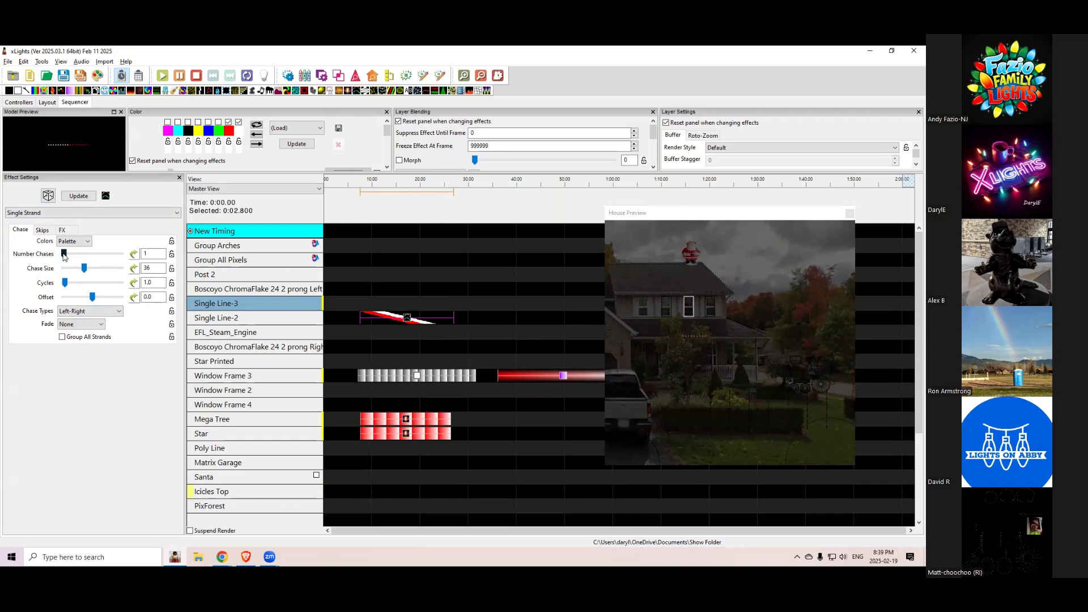
{"action": "left_click_drag", "start_coordinate": [64, 254], "coordinate": [67, 254]}
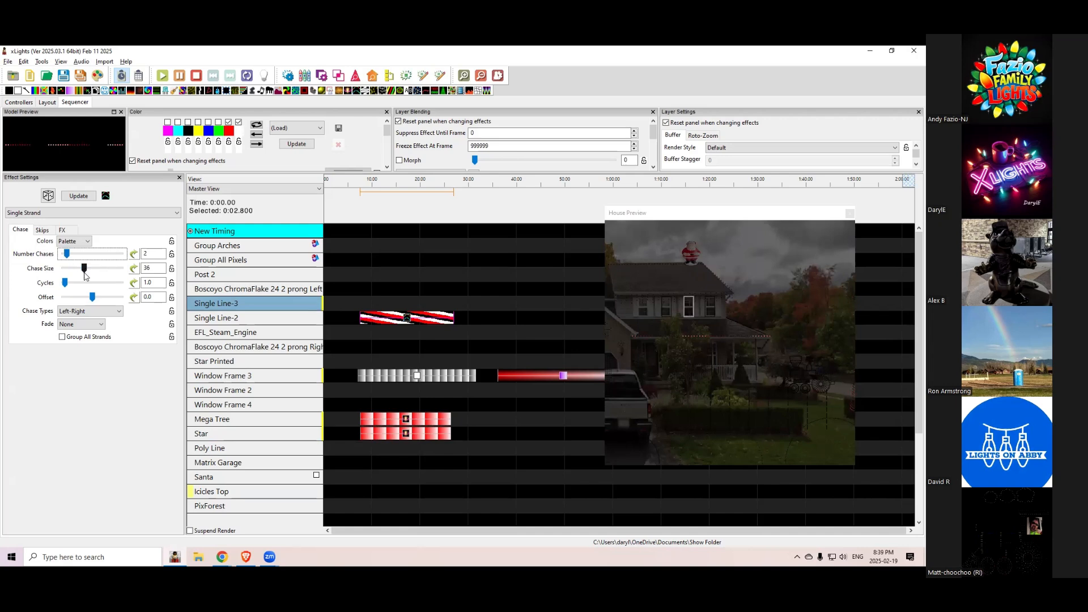
{"action": "left_click", "coordinate": [84, 268]}
{"action": "left_click_drag", "start_coordinate": [84, 270], "coordinate": [81, 272]}
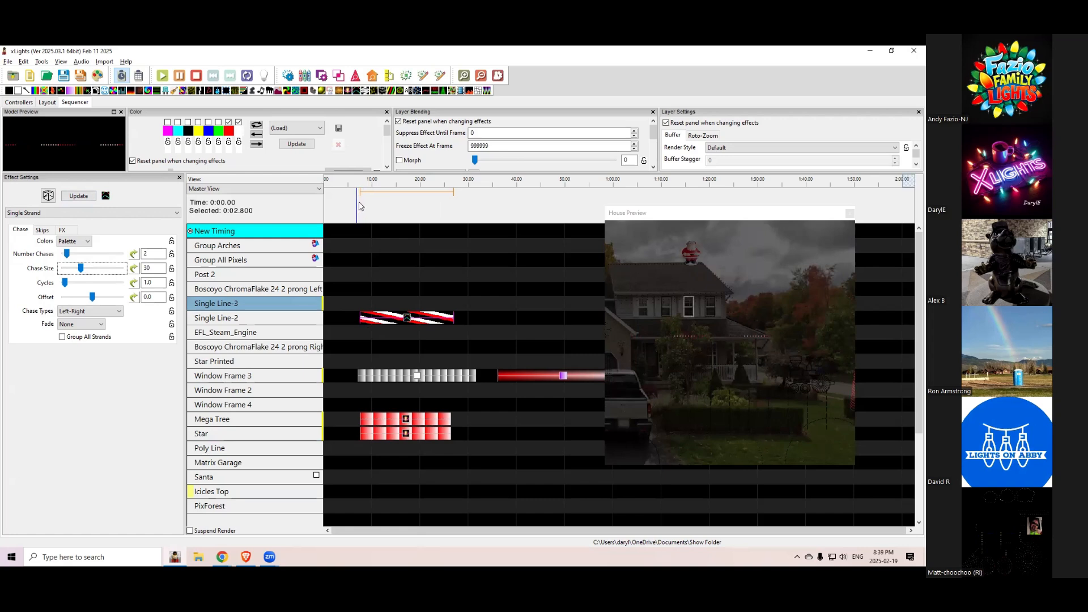
Select the effect's time span on the timeline, then try the From Middle chase type and switch to Bounce from Left.
{"action": "left_click_drag", "start_coordinate": [360, 205], "coordinate": [454, 205]}
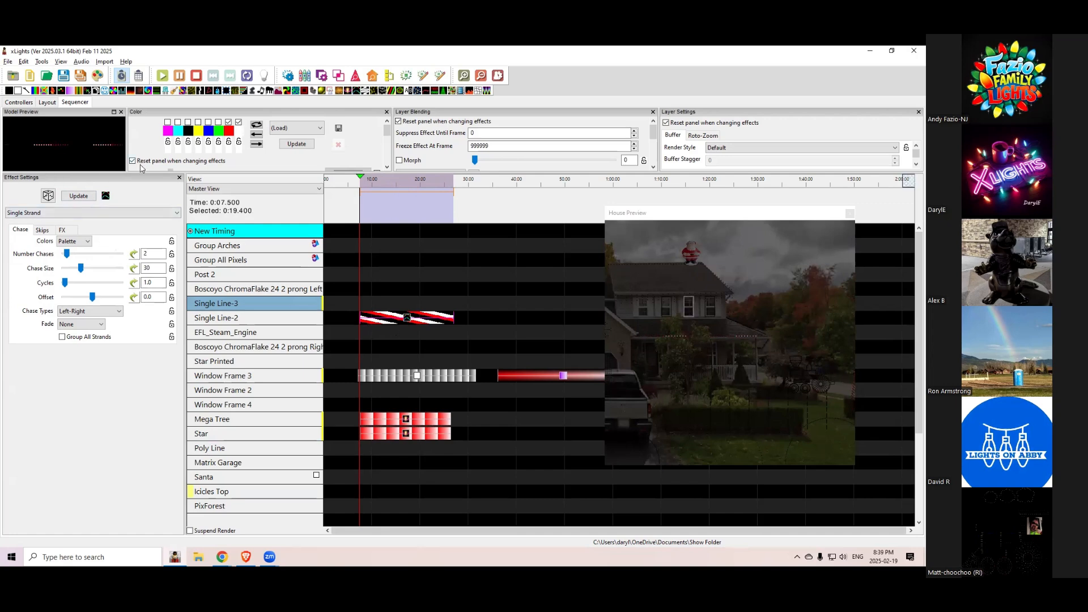
{"action": "left_click", "coordinate": [100, 312]}
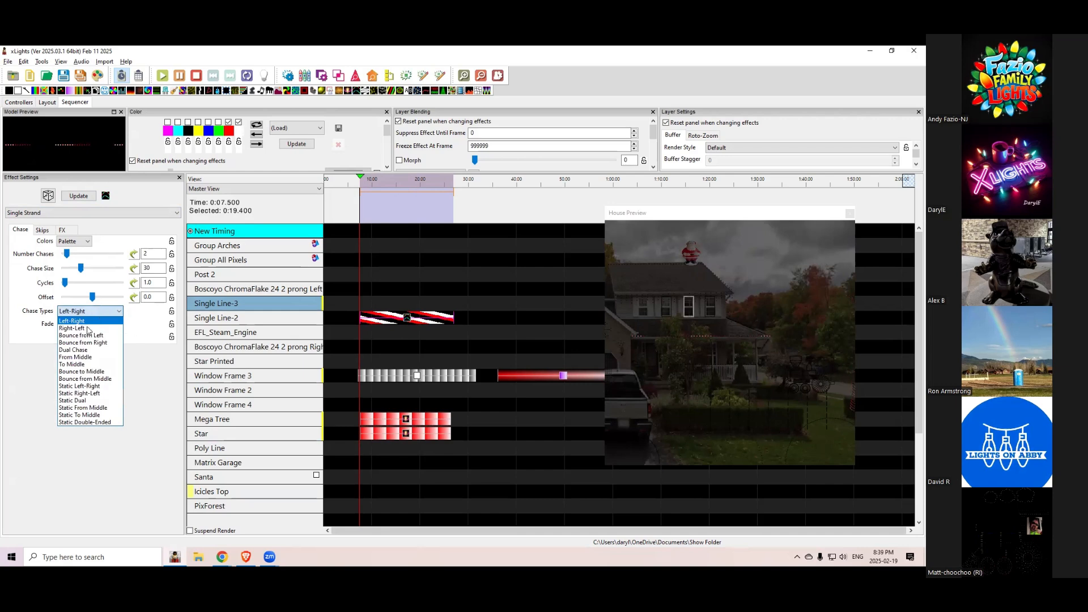
{"action": "left_click", "coordinate": [84, 358]}
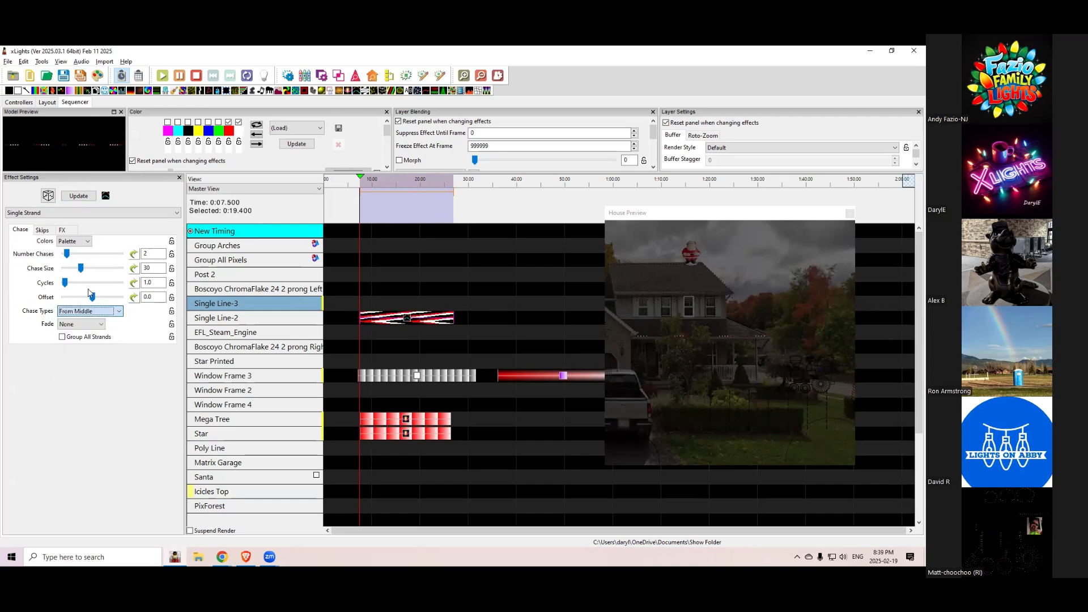
{"action": "left_click", "coordinate": [83, 312]}
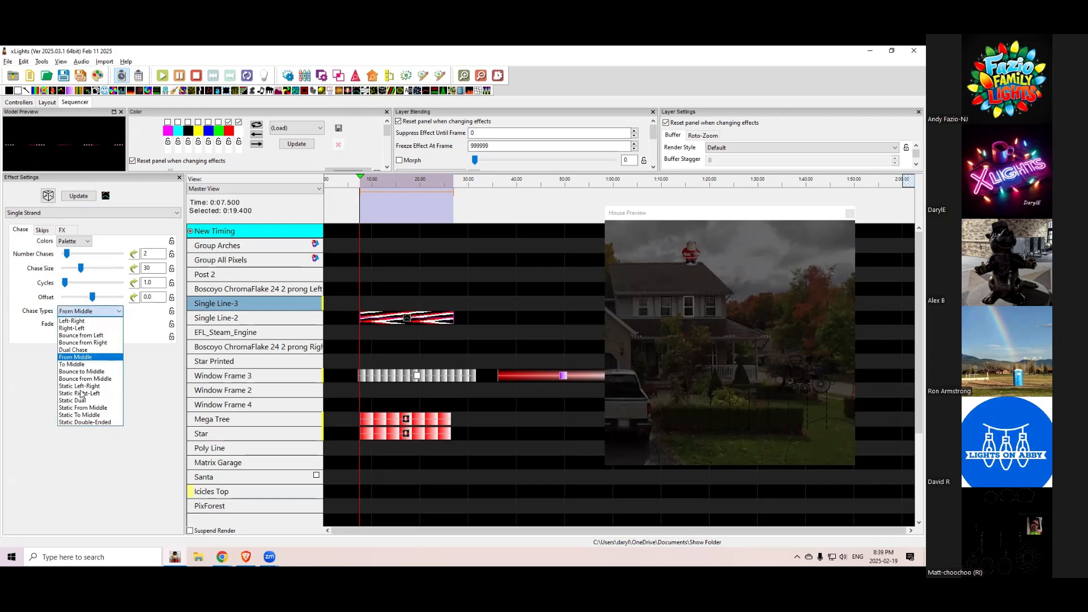
{"action": "left_click", "coordinate": [77, 336]}
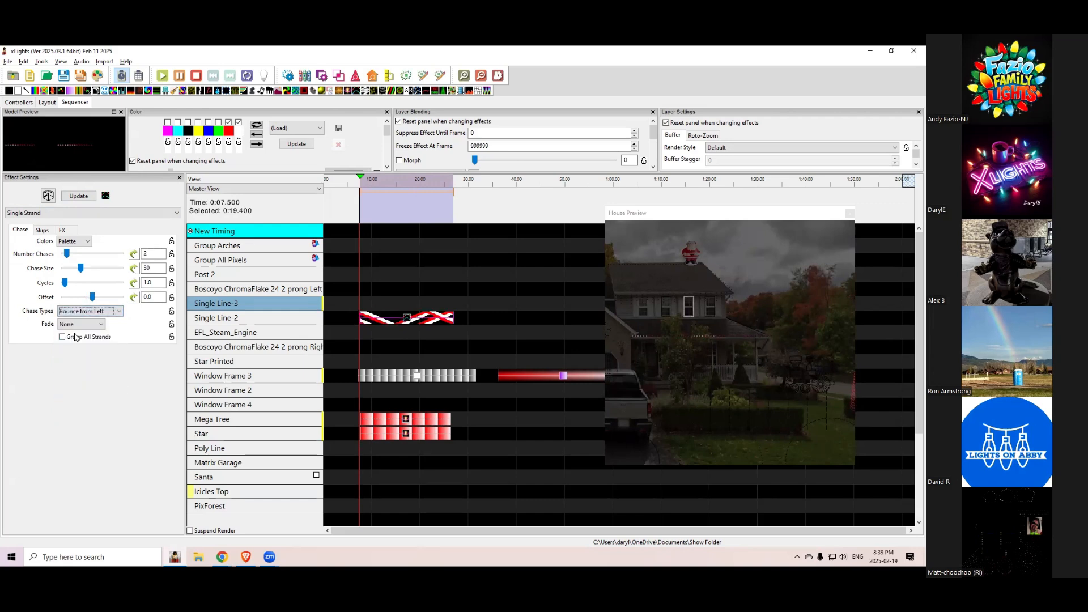
Switch the Single Line-2 effect to Skips with a Band size of 2 and add green to its active colors.
{"action": "left_click", "coordinate": [43, 230]}
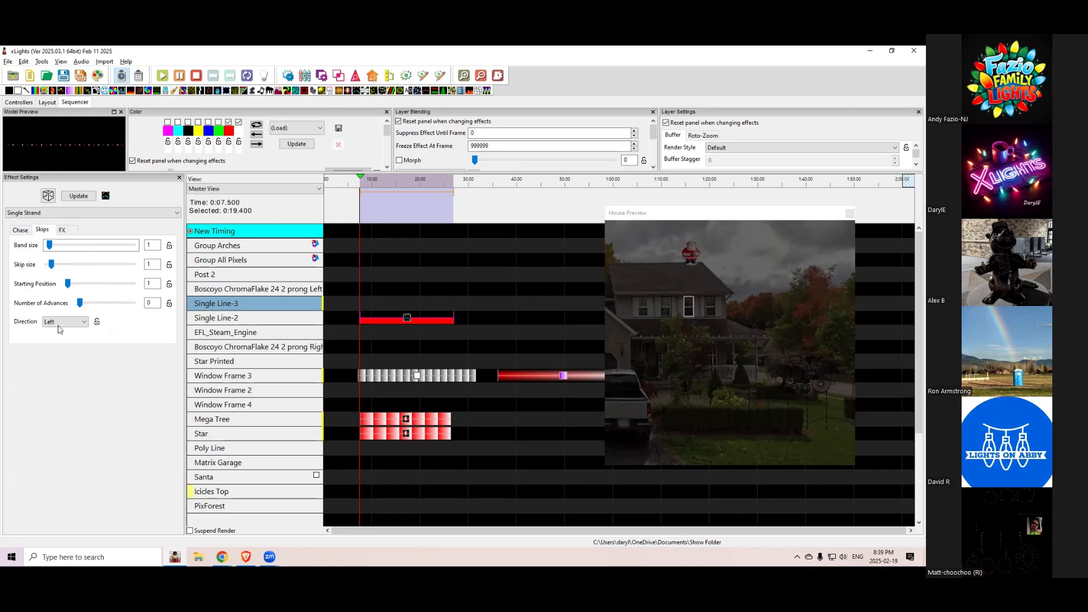
{"action": "left_click", "coordinate": [55, 247]}
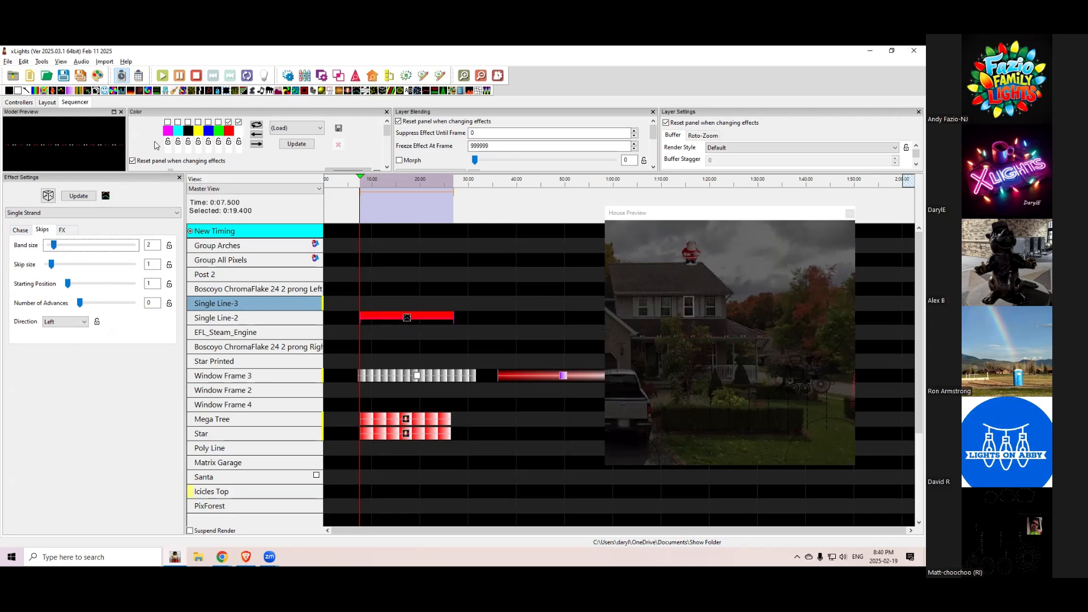
{"action": "left_click", "coordinate": [238, 123]}
Set the Skips Number of Advances to 35 and the Direction to Right.
{"action": "left_click_drag", "start_coordinate": [79, 306], "coordinate": [87, 303]}
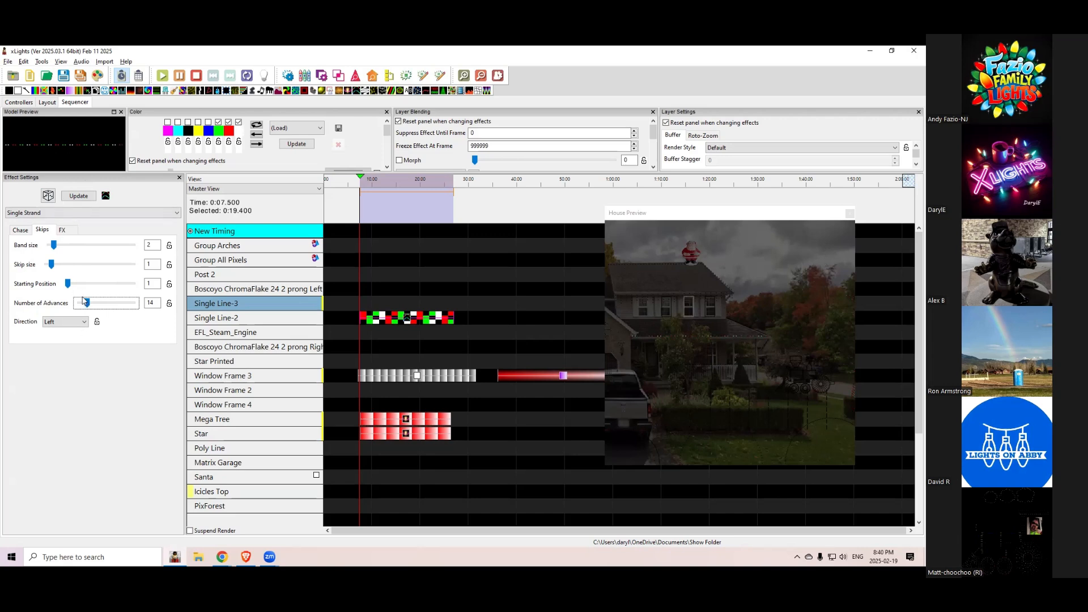
{"action": "left_click_drag", "start_coordinate": [87, 303], "coordinate": [100, 304]}
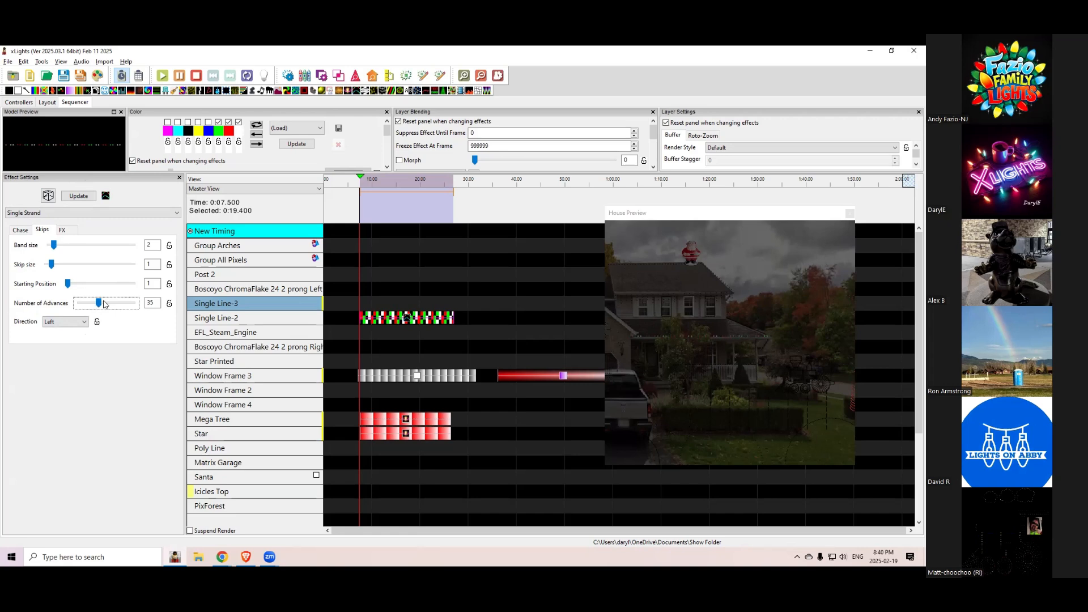
{"action": "left_click", "coordinate": [55, 321]}
{"action": "left_click", "coordinate": [55, 338]}
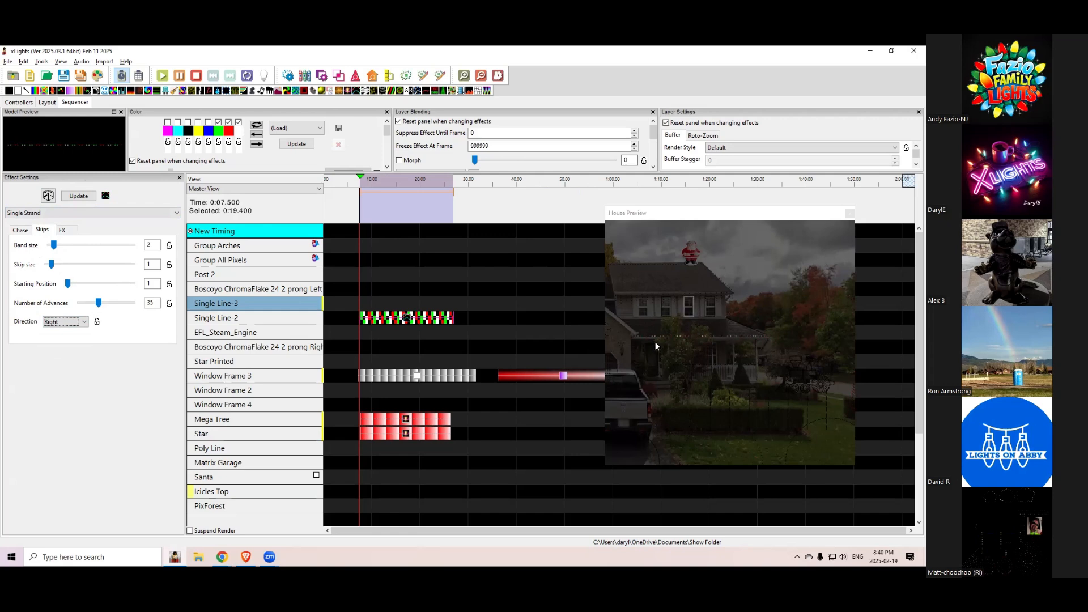
Switch the Single Strand effect on Single Line-2 to its FX mode and choose the Police effect.
{"action": "left_click", "coordinate": [63, 230]}
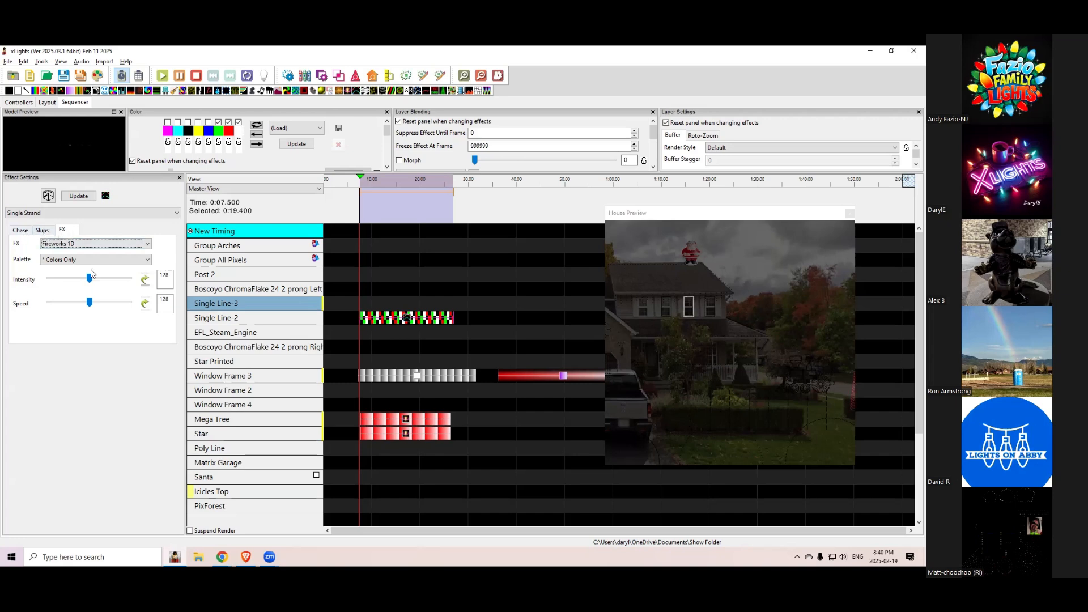
{"action": "left_click", "coordinate": [80, 244]}
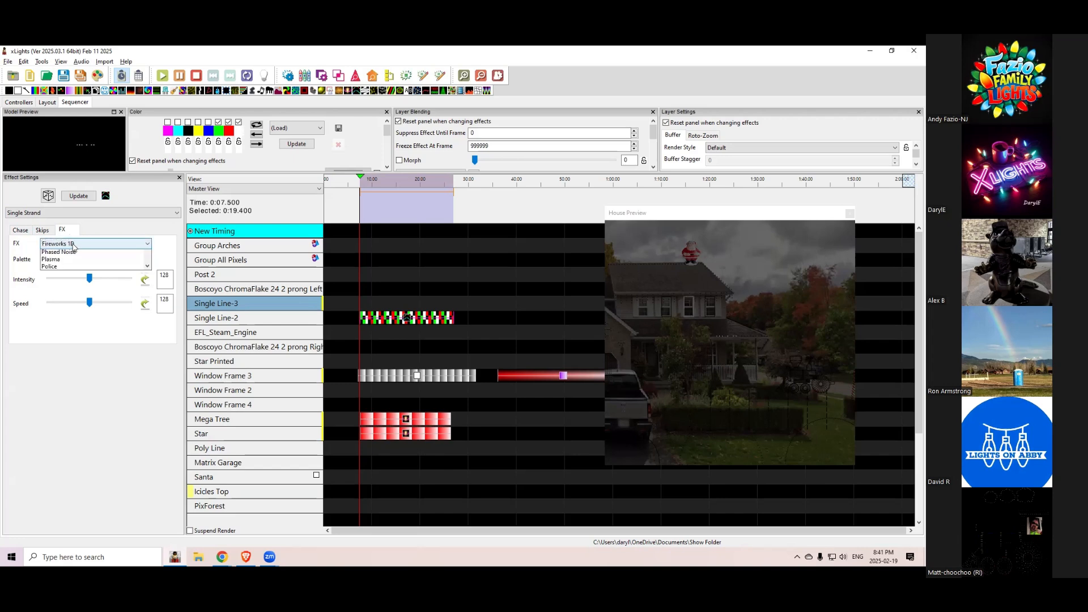
{"action": "scroll", "coordinate": [64, 395], "scroll_direction": "down", "scroll_amount": 5}
{"action": "scroll", "coordinate": [67, 391], "scroll_direction": "down", "scroll_amount": 1}
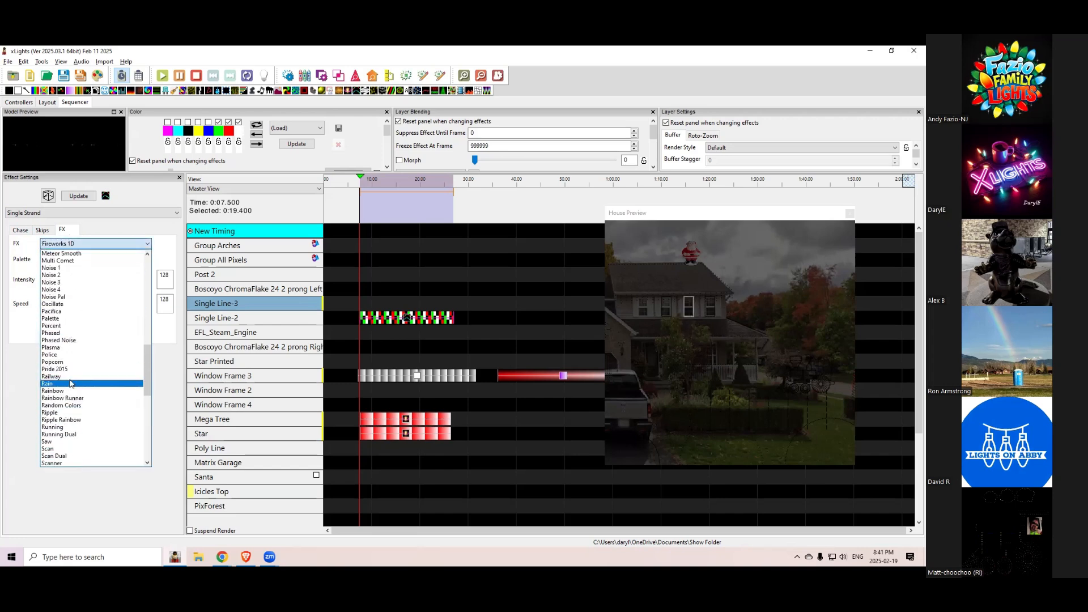
{"action": "left_click", "coordinate": [51, 355]}
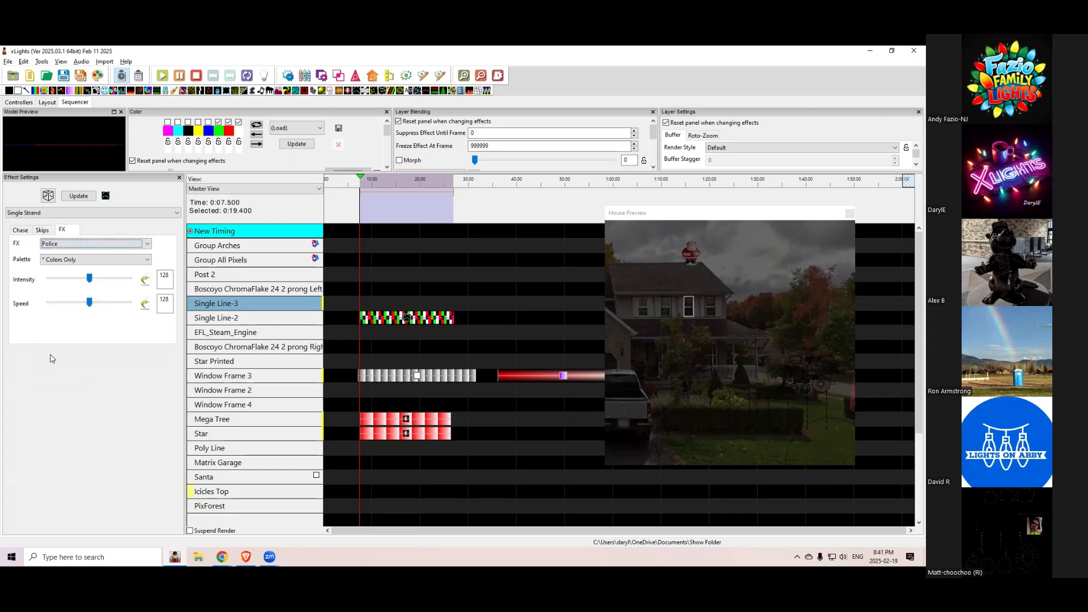
{"action": "scroll", "coordinate": [81, 261], "scroll_direction": "down", "scroll_amount": 1}
Place a Twinkle effect on Group All Pixels spanning 0 to 31.700 seconds.
{"action": "left_click_drag", "start_coordinate": [451, 92], "coordinate": [348, 258]}
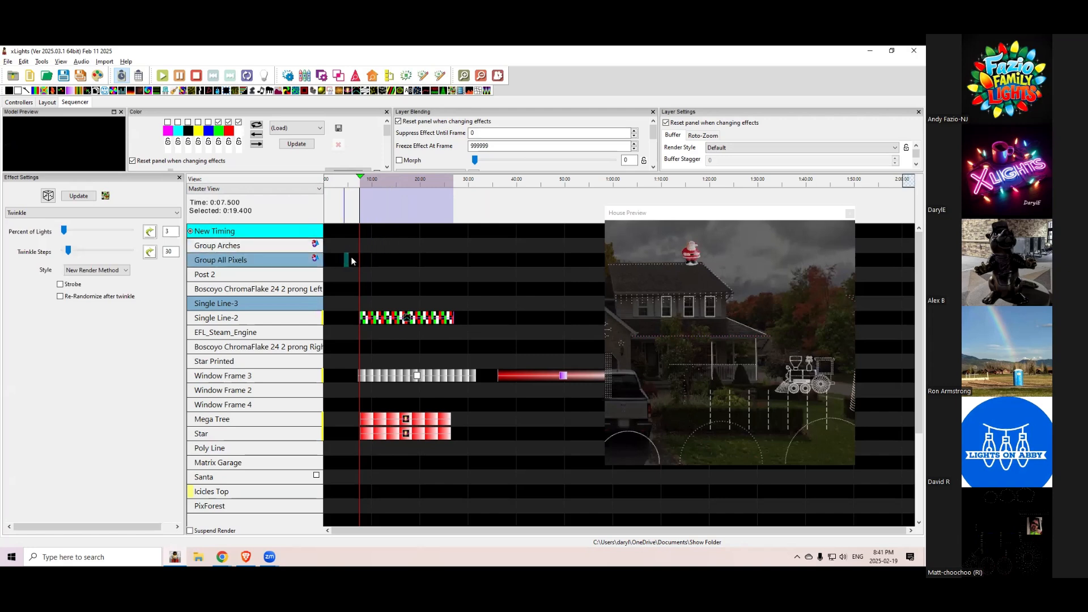
{"action": "left_click_drag", "start_coordinate": [474, 266], "coordinate": [476, 267]}
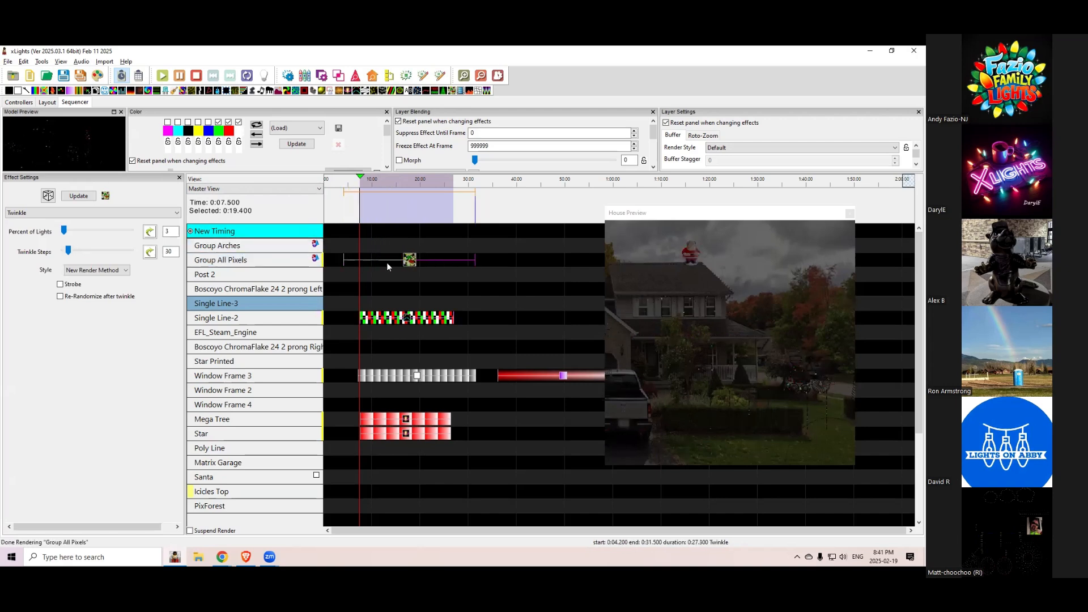
{"action": "left_click_drag", "start_coordinate": [344, 260], "coordinate": [309, 263]}
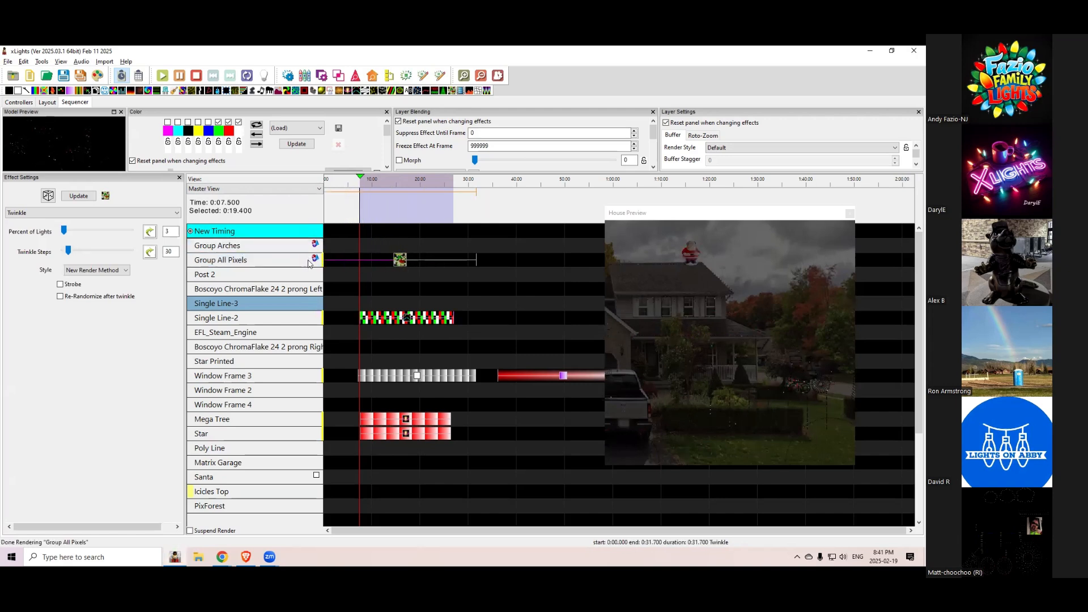
Play the Twinkle effect's time range and limit its palette to magenta, disabling green, red and white.
{"action": "left_click", "coordinate": [401, 260]}
{"action": "double_click", "coordinate": [402, 260]}
{"action": "key", "text": "space"}
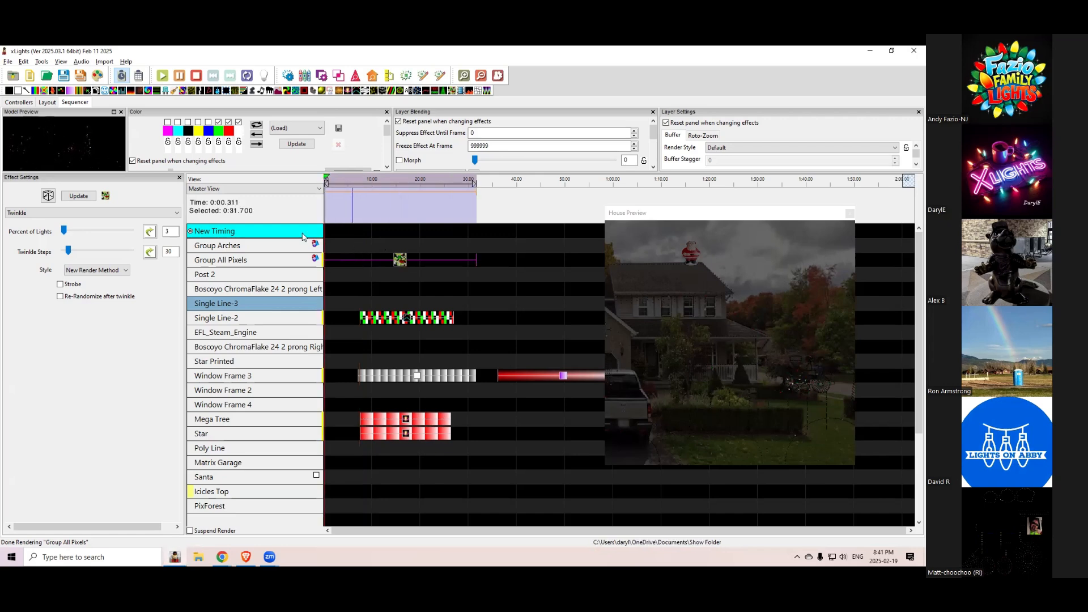
{"action": "left_click", "coordinate": [169, 122]}
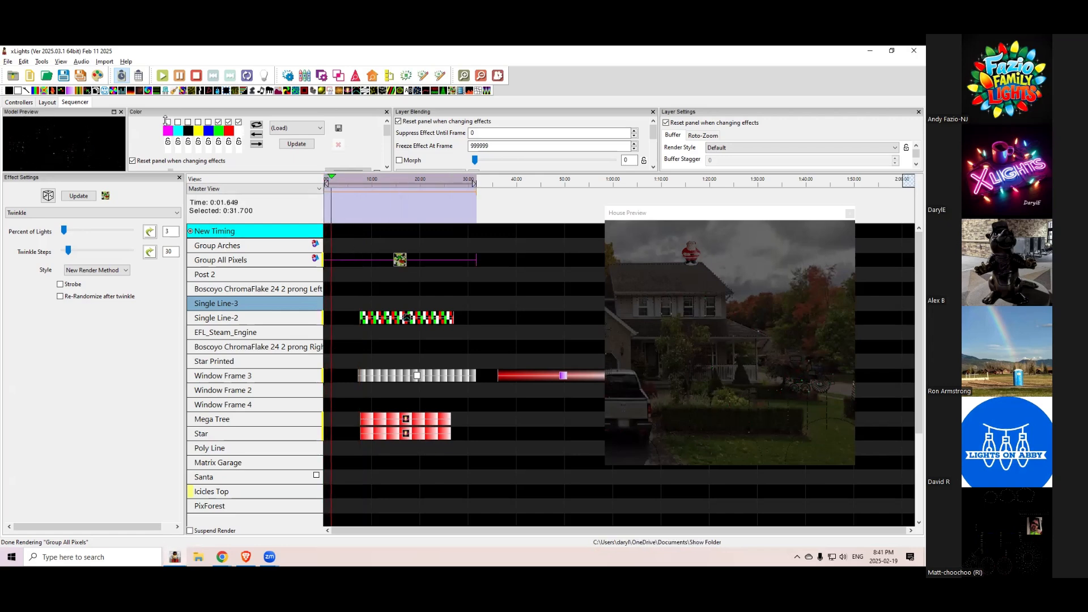
{"action": "left_click", "coordinate": [220, 122]}
{"action": "left_click", "coordinate": [229, 122]}
{"action": "left_click", "coordinate": [239, 123]}
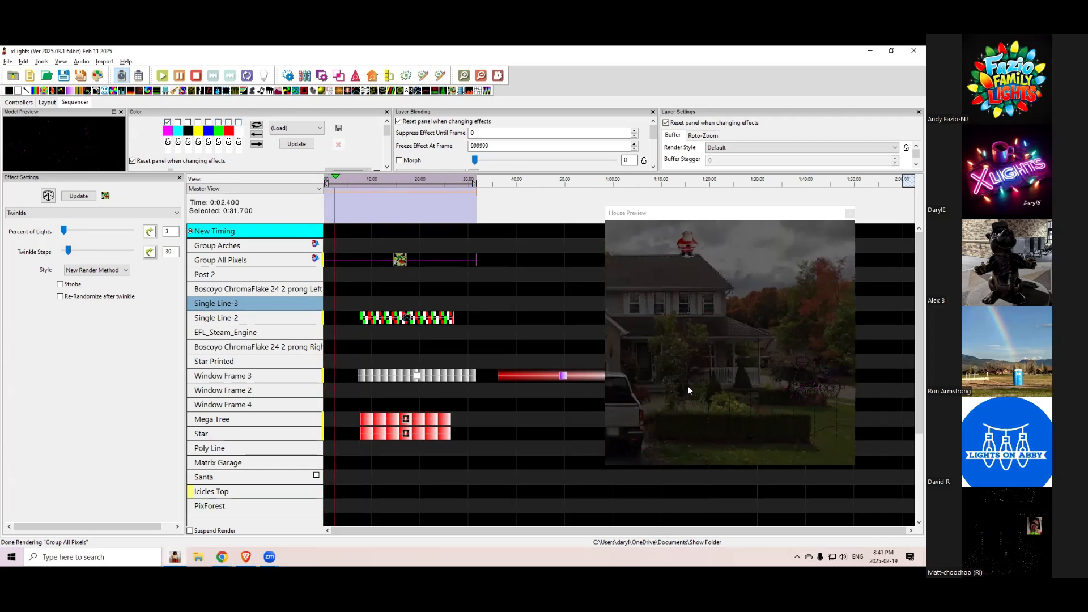
Widen the House Preview window to show more of the house and enable white in the Twinkle palette again.
{"action": "scroll", "coordinate": [688, 390], "scroll_direction": "up", "scroll_amount": 3}
{"action": "left_click_drag", "start_coordinate": [601, 413], "coordinate": [508, 419]}
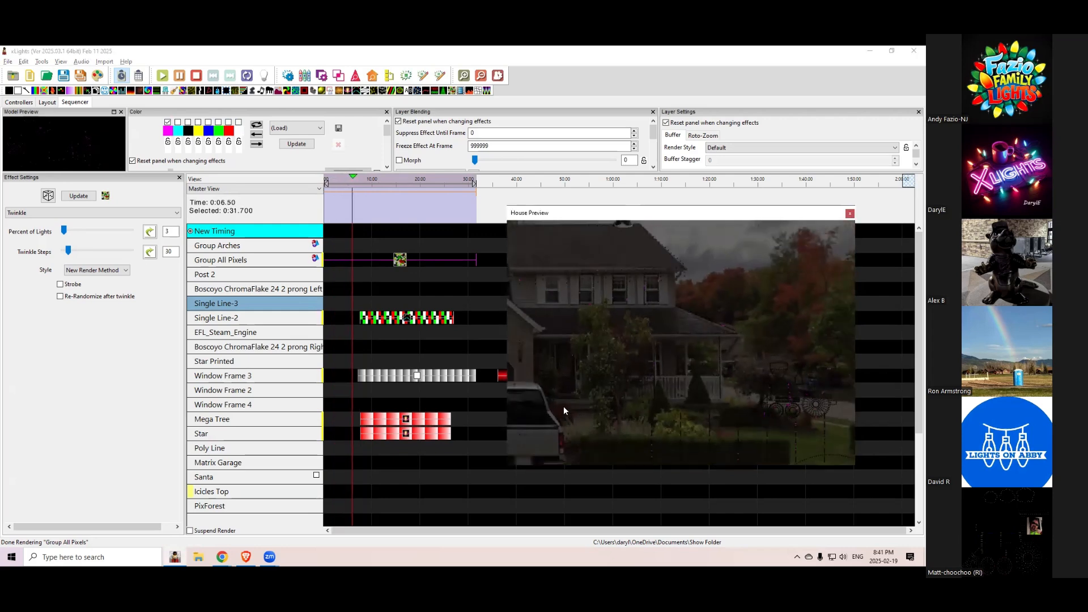
{"action": "left_click", "coordinate": [238, 122]}
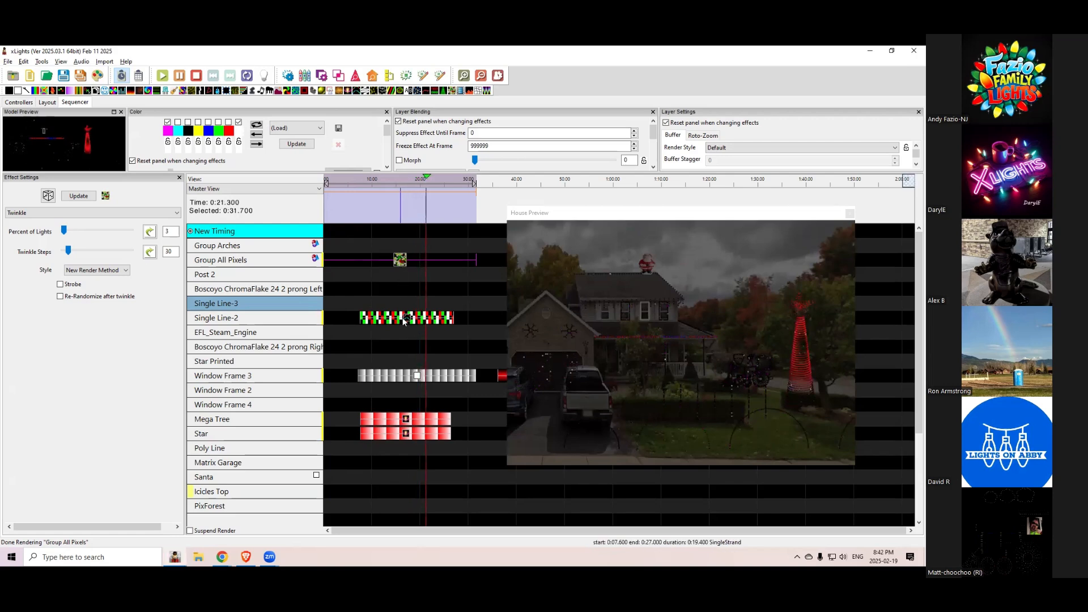
Stop the playback and insert a layer below the Twinkle effect on Group All Pixels.
{"action": "left_click", "coordinate": [417, 376]}
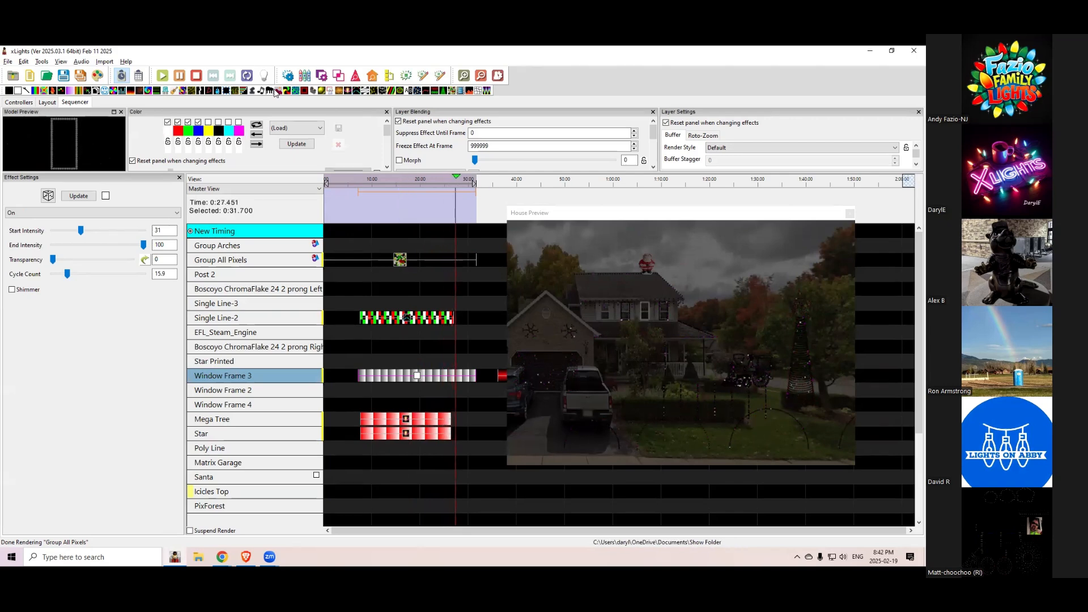
{"action": "left_click", "coordinate": [196, 75]}
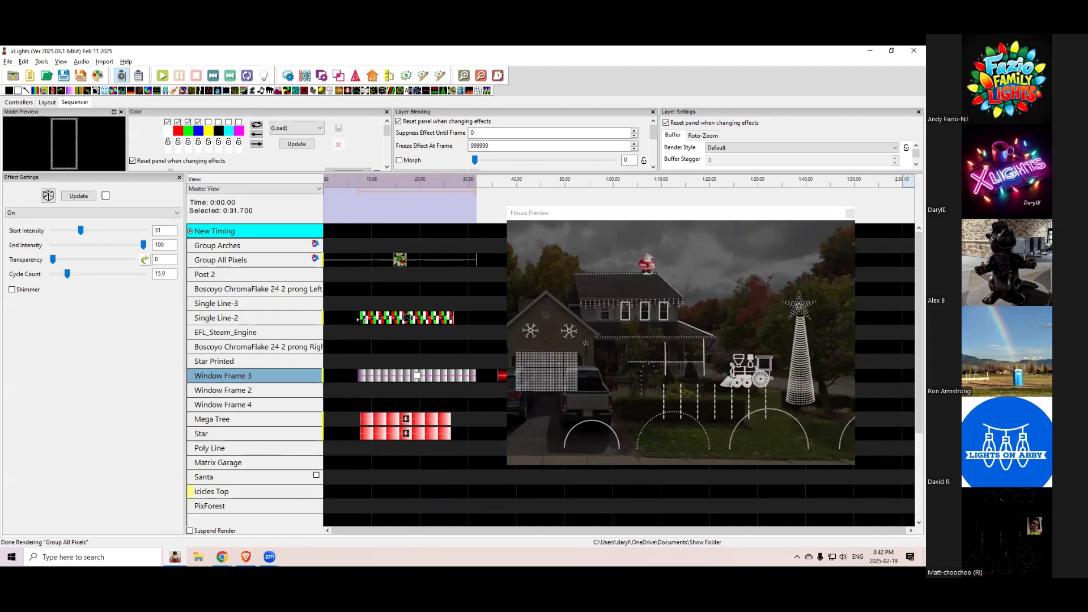
{"action": "left_click", "coordinate": [401, 260]}
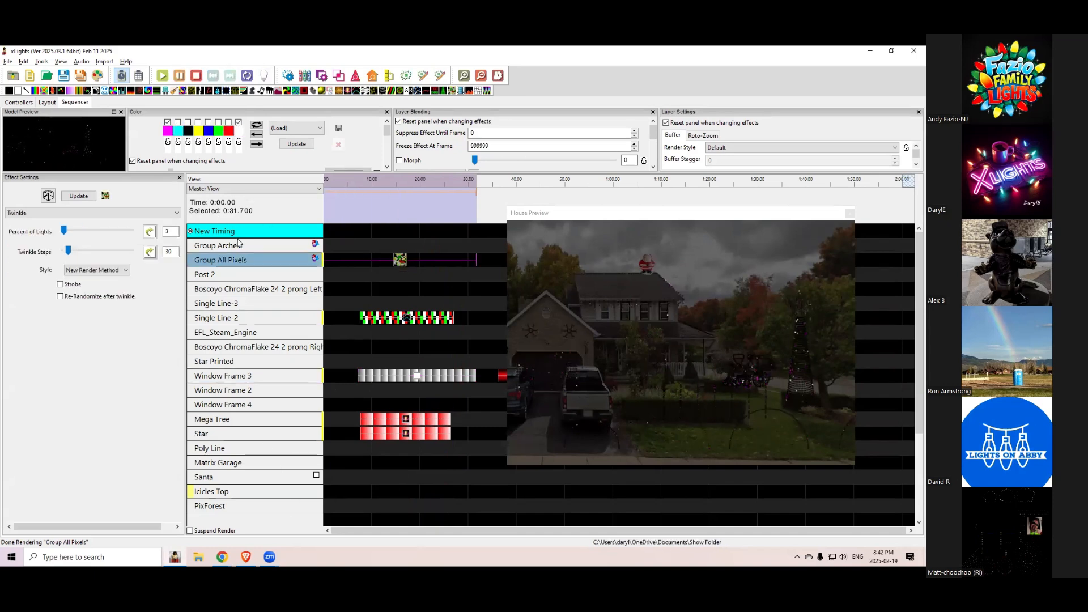
{"action": "right_click", "coordinate": [247, 268]}
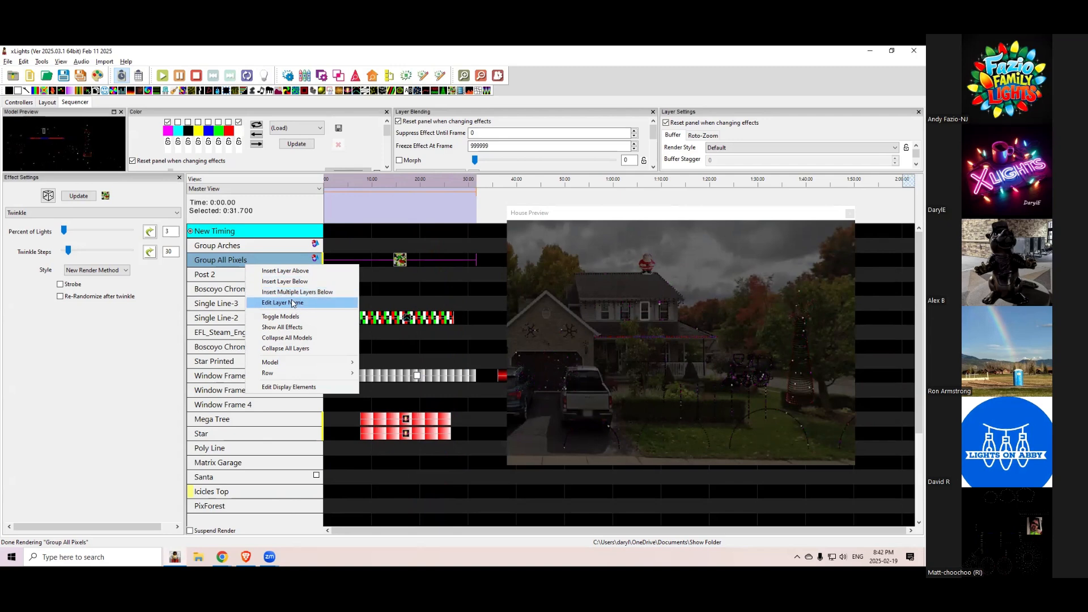
{"action": "left_click", "coordinate": [288, 282]}
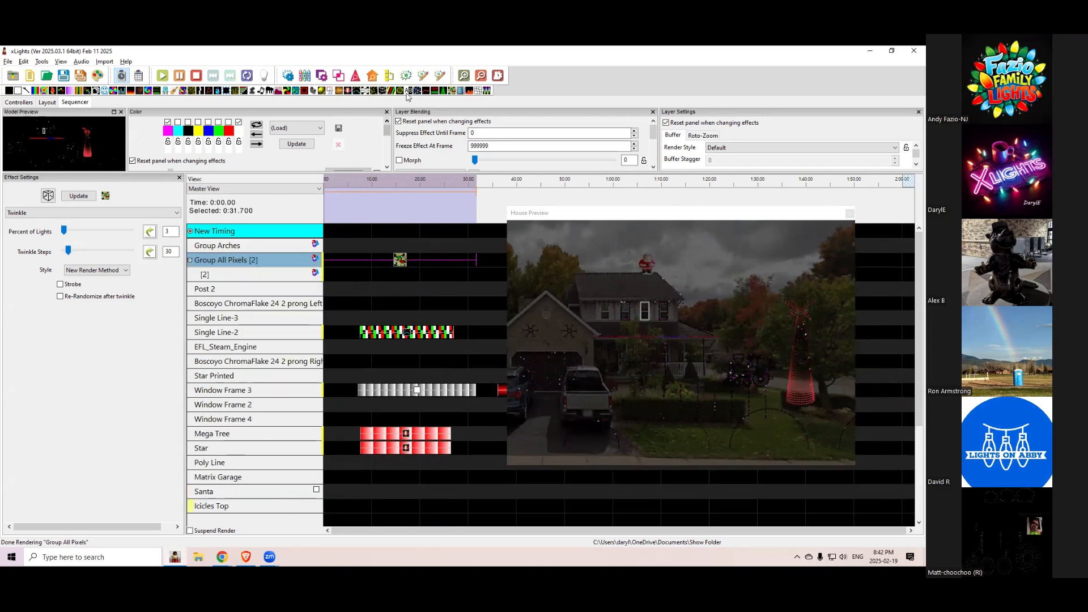
Place a Strobe effect on the second layer of Group All Pixels and extend its start back to 0 seconds.
{"action": "left_click_drag", "start_coordinate": [417, 92], "coordinate": [475, 283]}
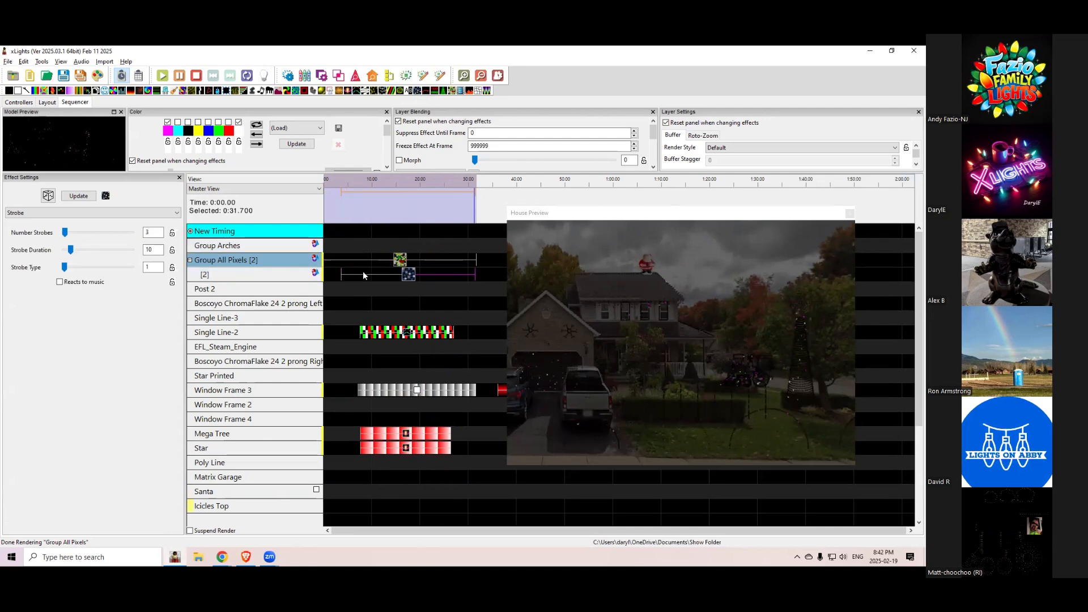
{"action": "left_click_drag", "start_coordinate": [340, 276], "coordinate": [324, 276]}
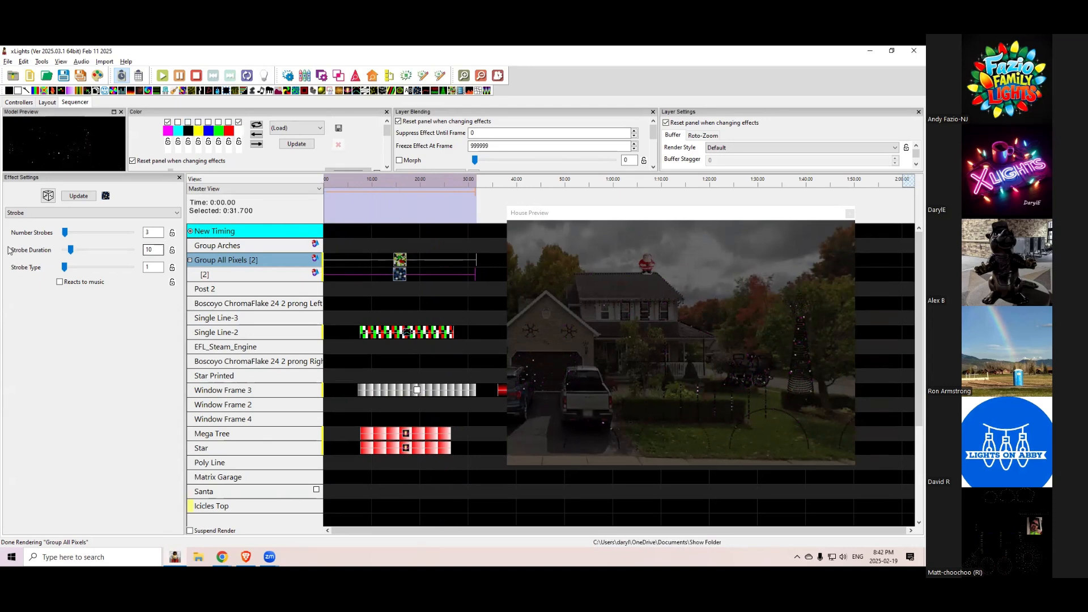
Configure the Strobe effect with 66 strobes, a duration of 21 and Reacts to music, and enable blue in its palette.
{"action": "left_click_drag", "start_coordinate": [65, 233], "coordinate": [80, 234]}
{"action": "left_click", "coordinate": [208, 123]}
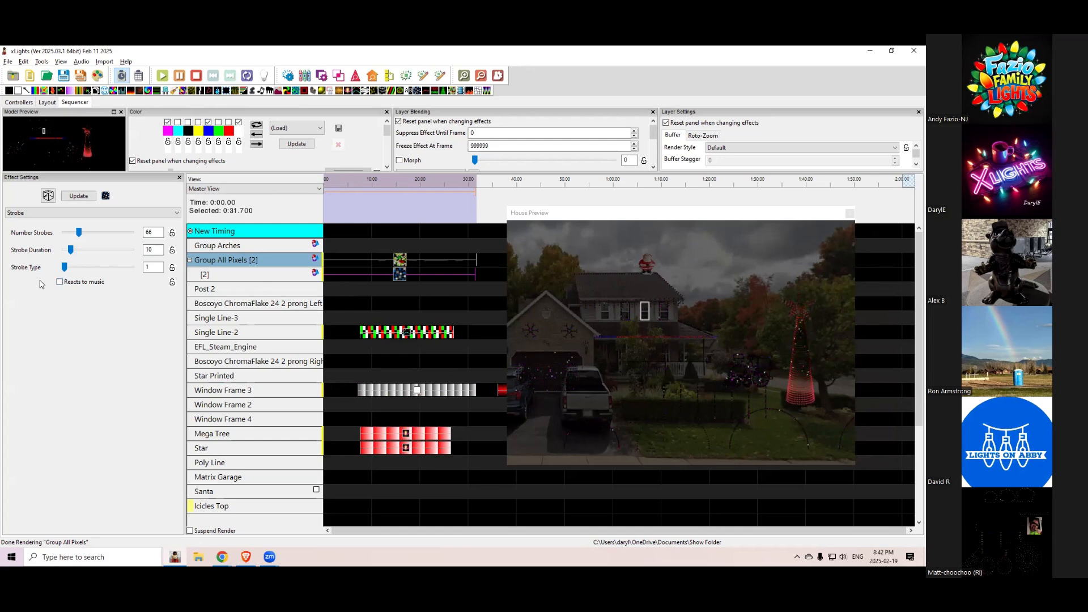
{"action": "left_click", "coordinate": [60, 282]}
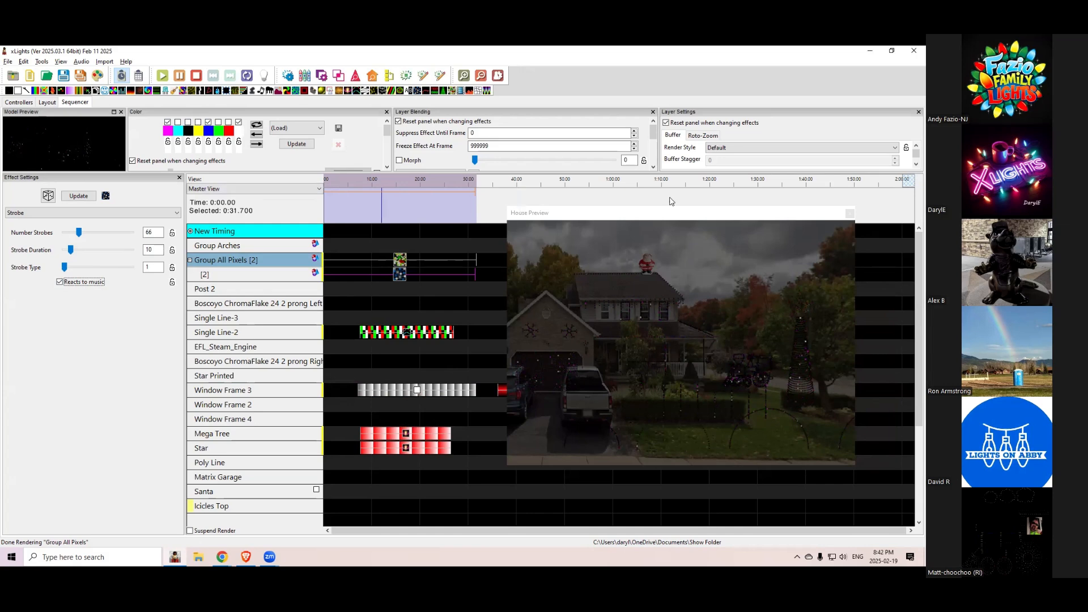
{"action": "left_click", "coordinate": [70, 251]}
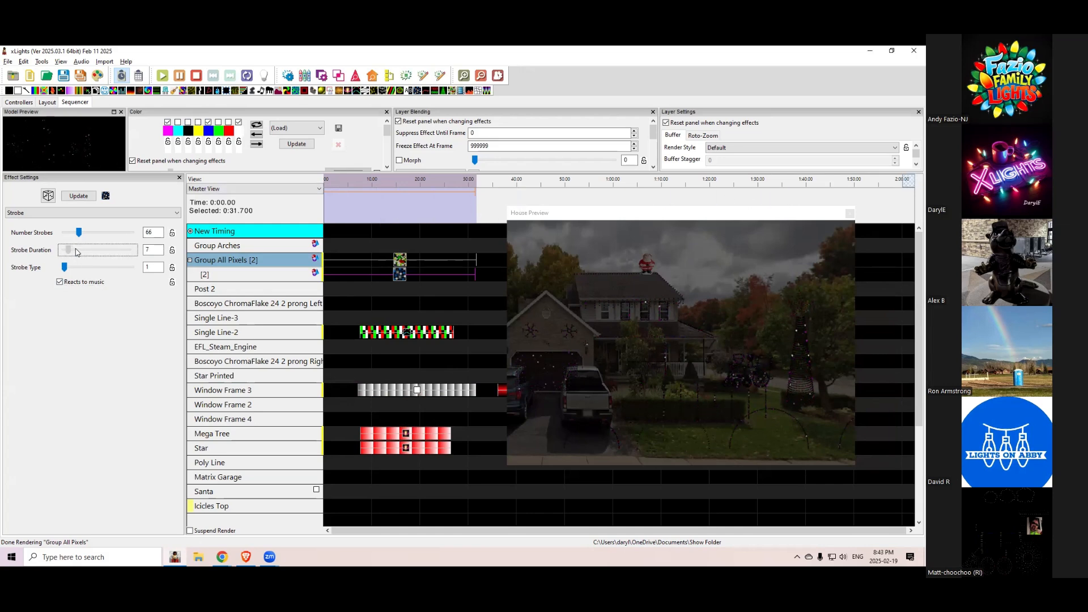
{"action": "left_click_drag", "start_coordinate": [78, 252], "coordinate": [80, 252]}
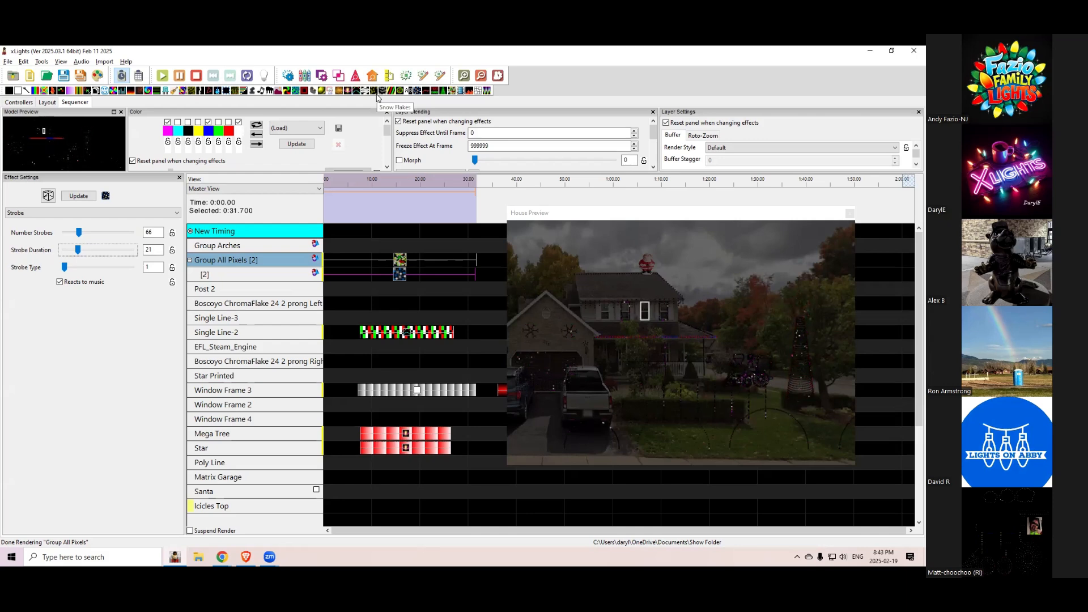
Switch to the Sequencer presentation in Google Slides, show the Effect Options slide, and return to xLights.
{"action": "key", "text": "alt+Tab"}
{"action": "key", "text": "alt+Tab"}
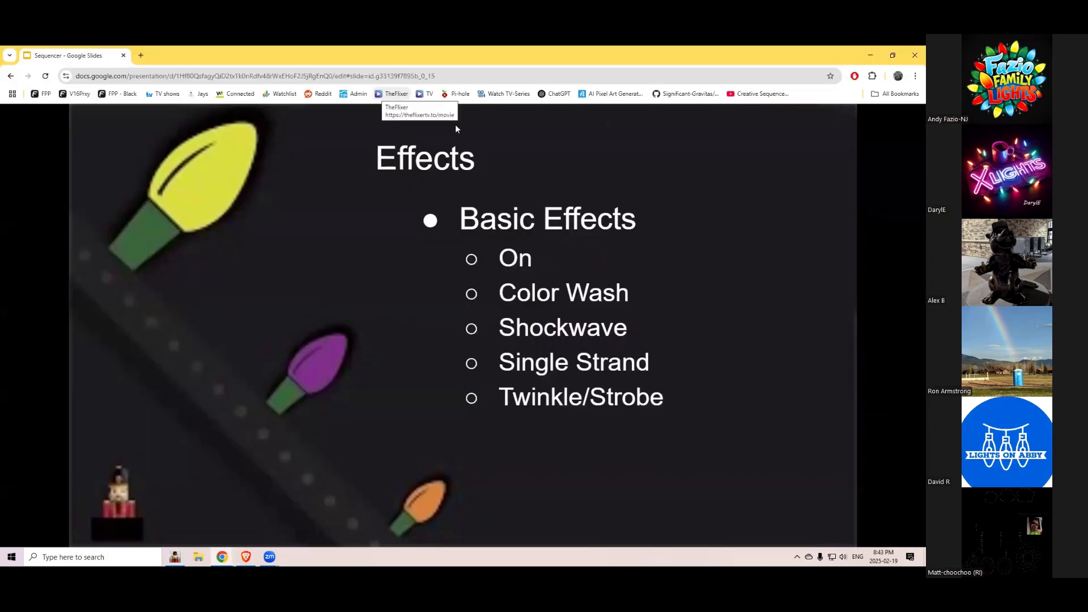
{"action": "key", "text": "Right"}
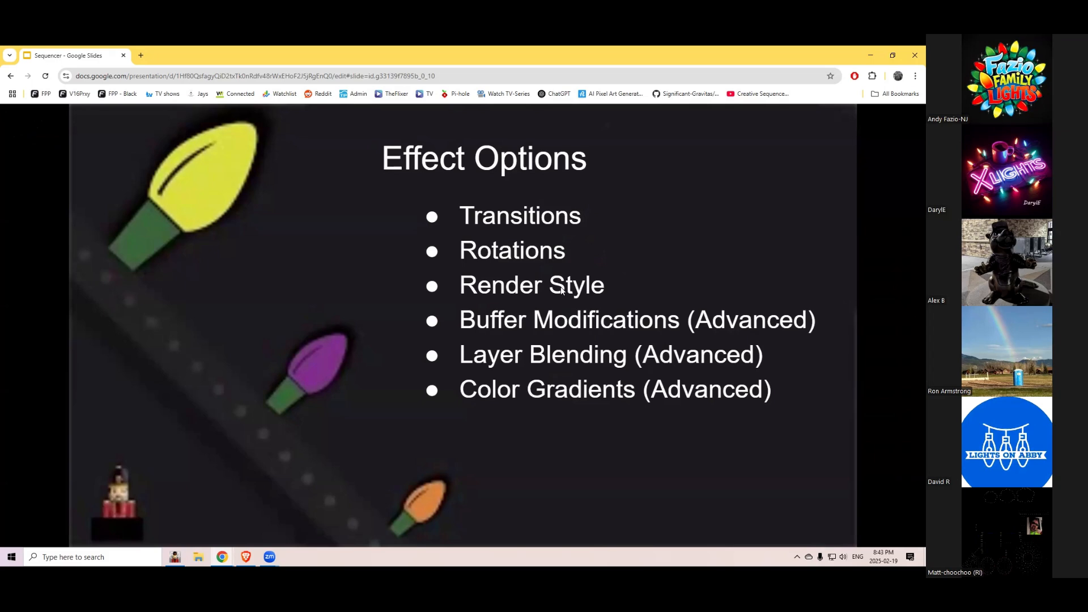
{"action": "key", "text": "alt+Tab"}
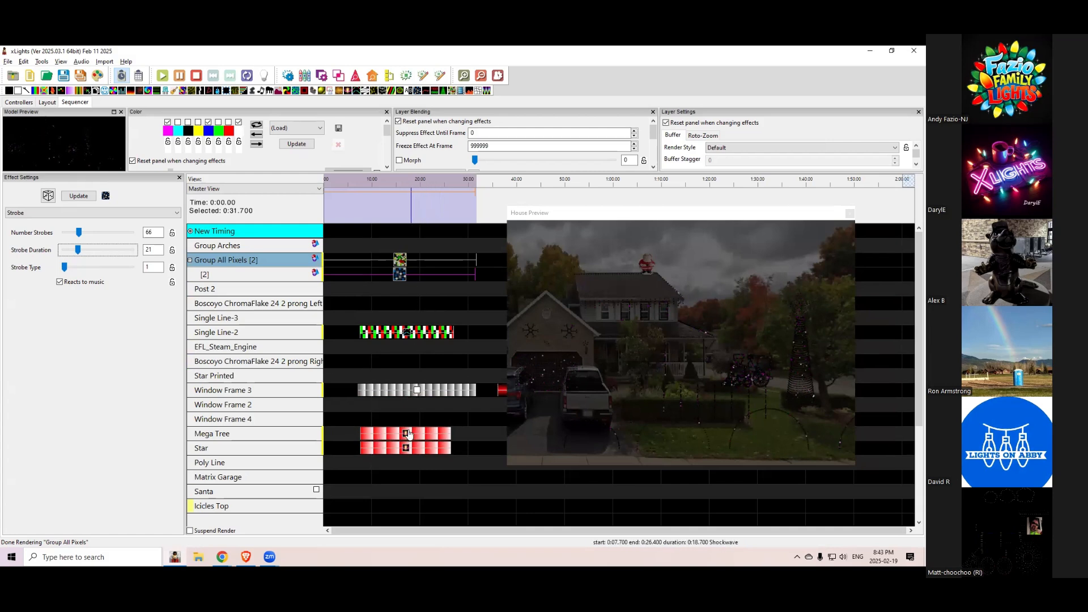
Select the Color Wash effect on Window Frame 3, move the House Preview window out of the way and enlarge the upper settings area.
{"action": "left_click", "coordinate": [585, 217]}
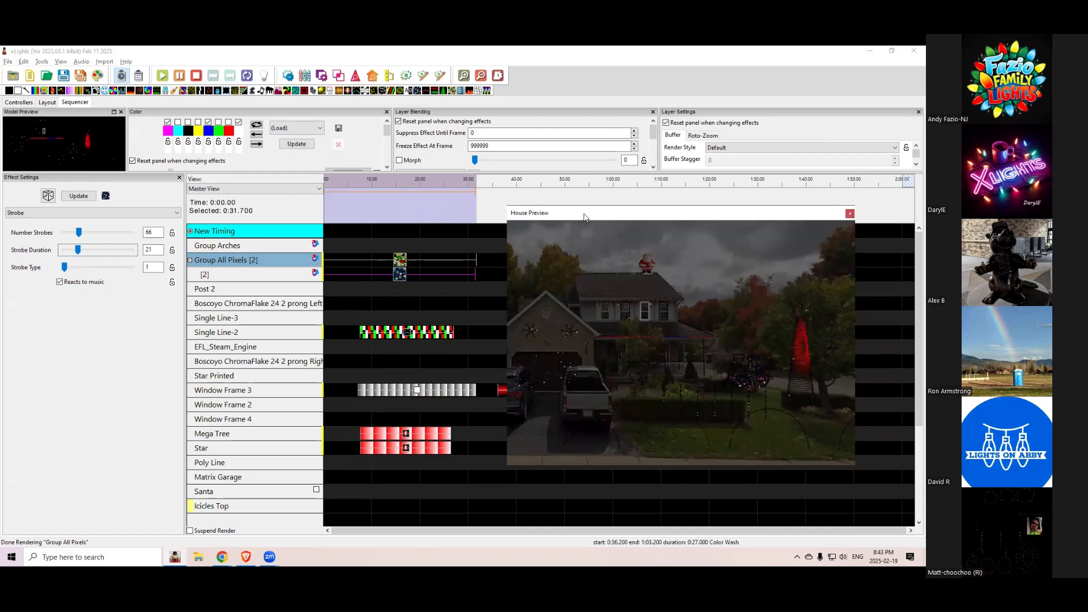
{"action": "left_click", "coordinate": [562, 390]}
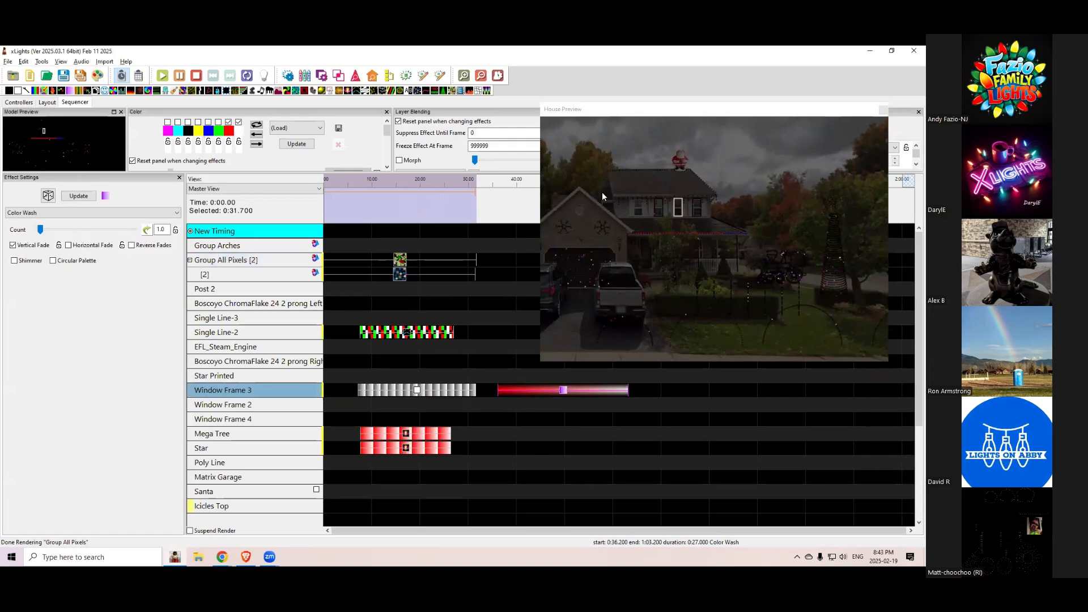
{"action": "left_click_drag", "start_coordinate": [603, 113], "coordinate": [641, 305]}
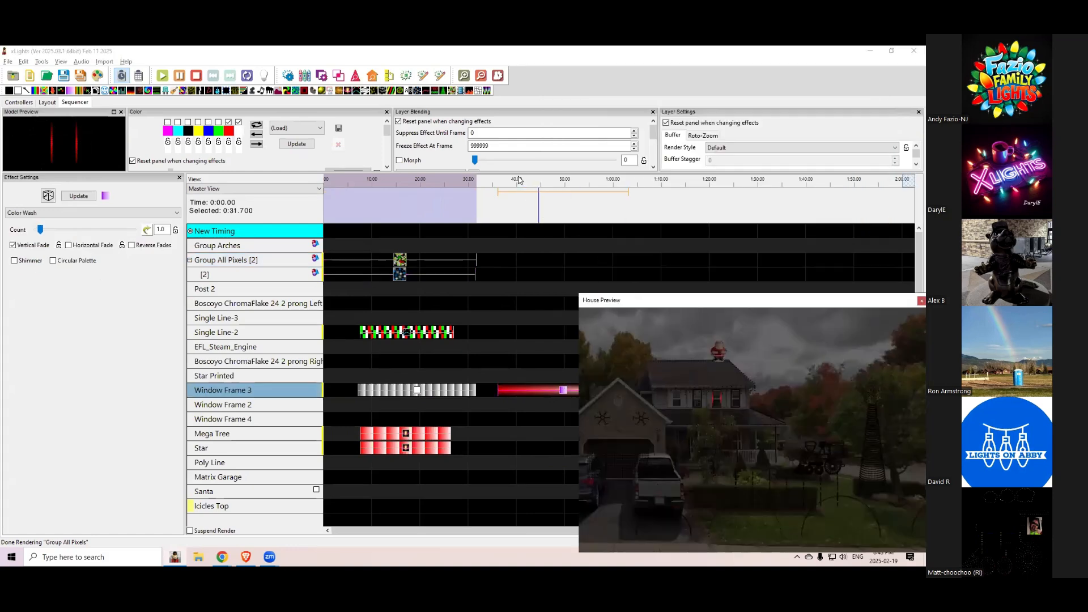
{"action": "left_click_drag", "start_coordinate": [522, 256], "coordinate": [523, 280]}
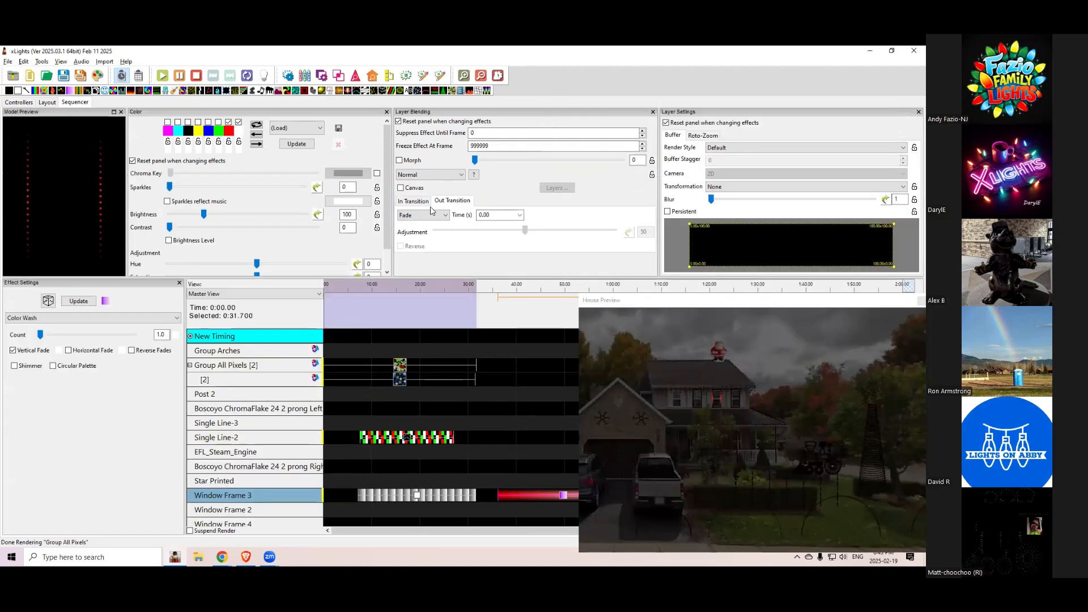
Give the Color Wash effect on Window Frame 3 a Fade in transition of 2.00 seconds.
{"action": "left_click", "coordinate": [414, 200]}
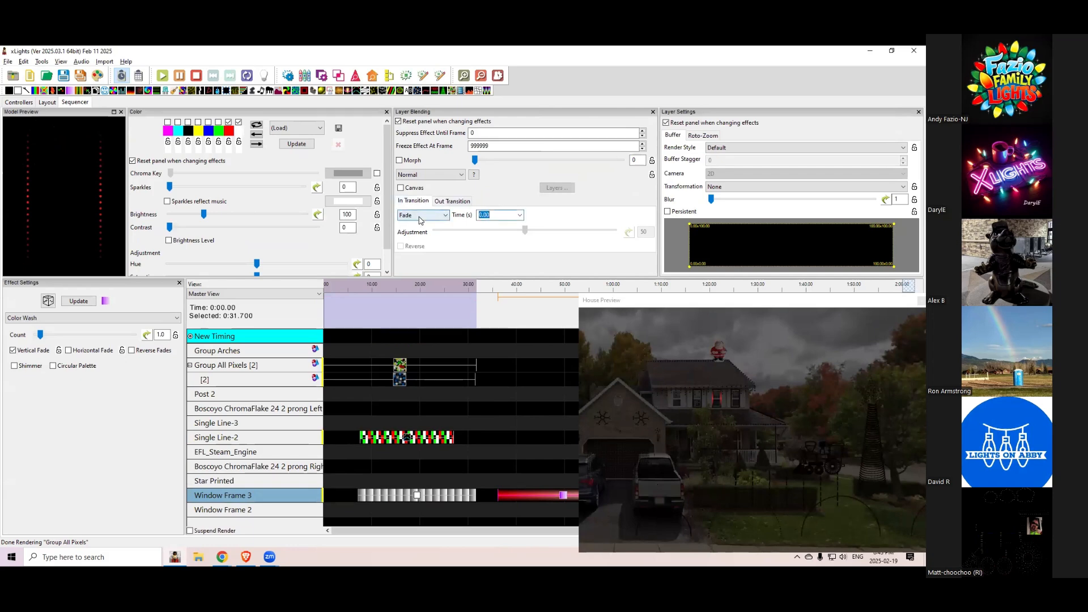
{"action": "left_click", "coordinate": [422, 215]}
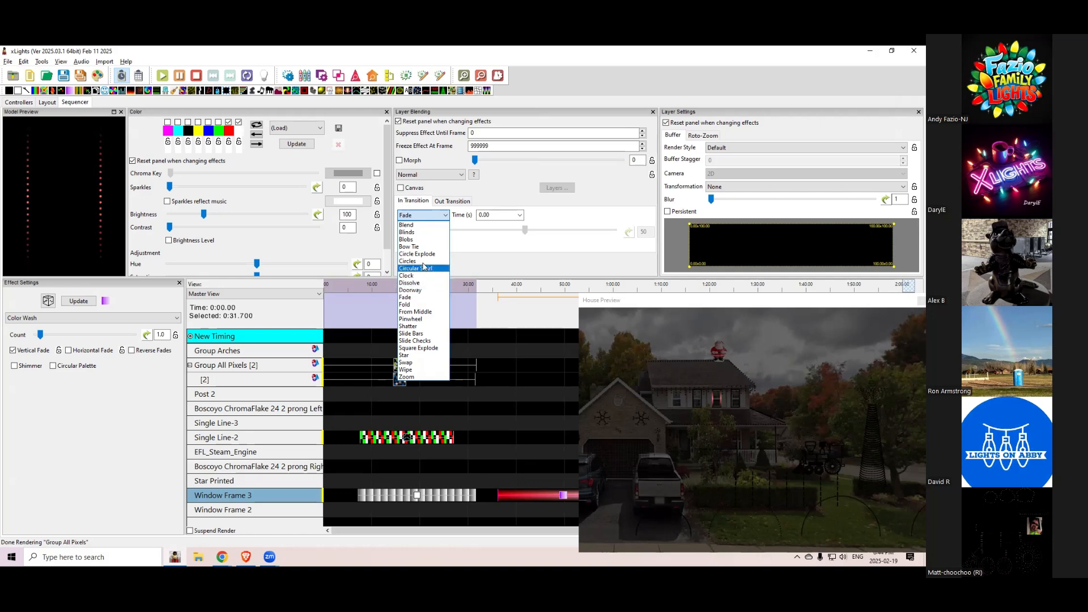
{"action": "left_click", "coordinate": [406, 297]}
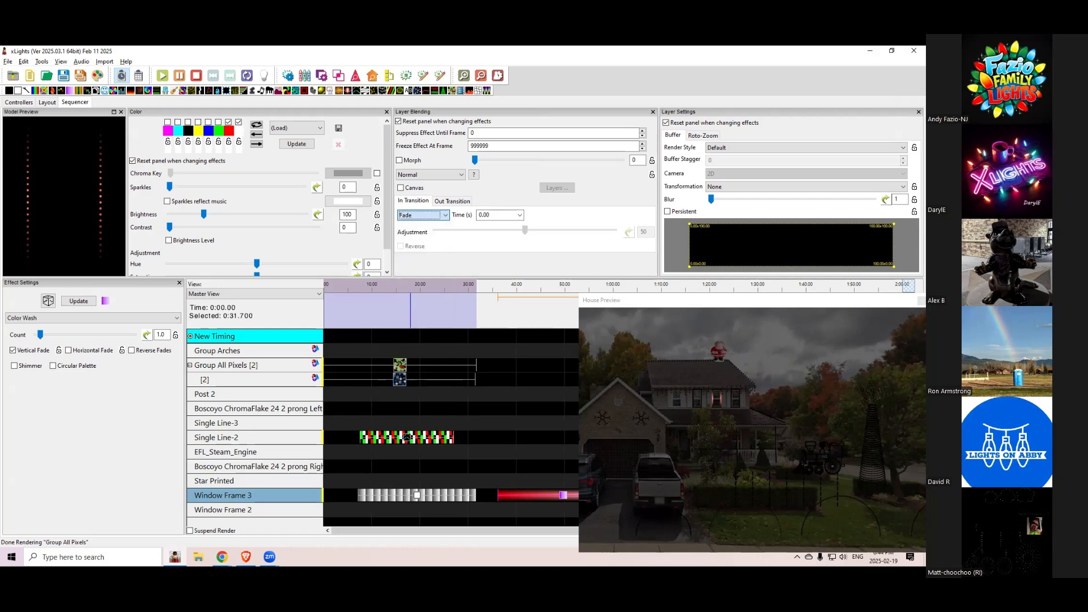
{"action": "left_click", "coordinate": [562, 497]}
{"action": "left_click", "coordinate": [520, 216]}
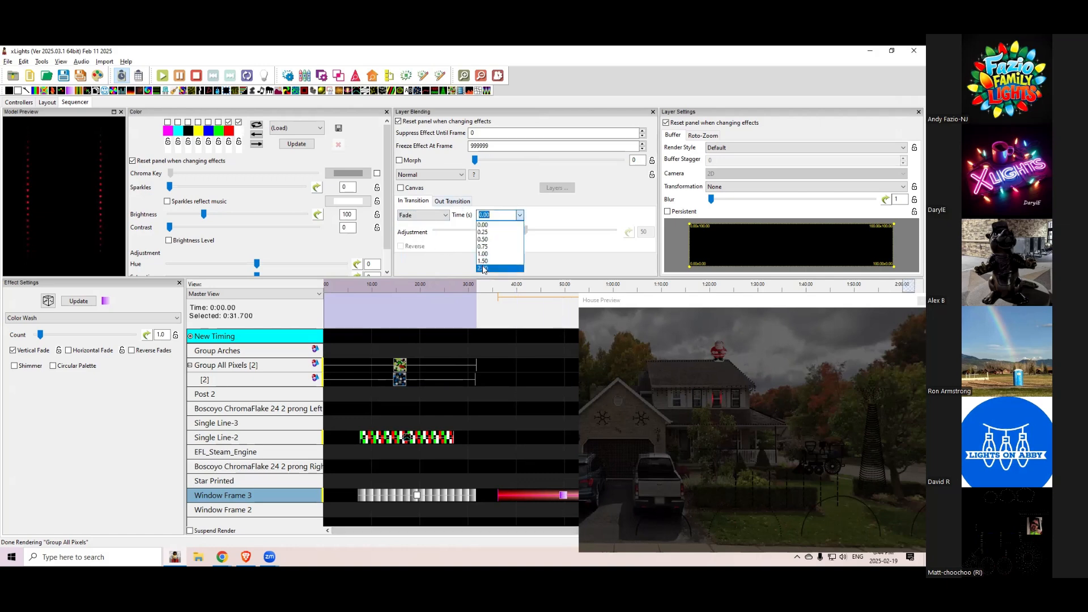
{"action": "left_click", "coordinate": [521, 495]}
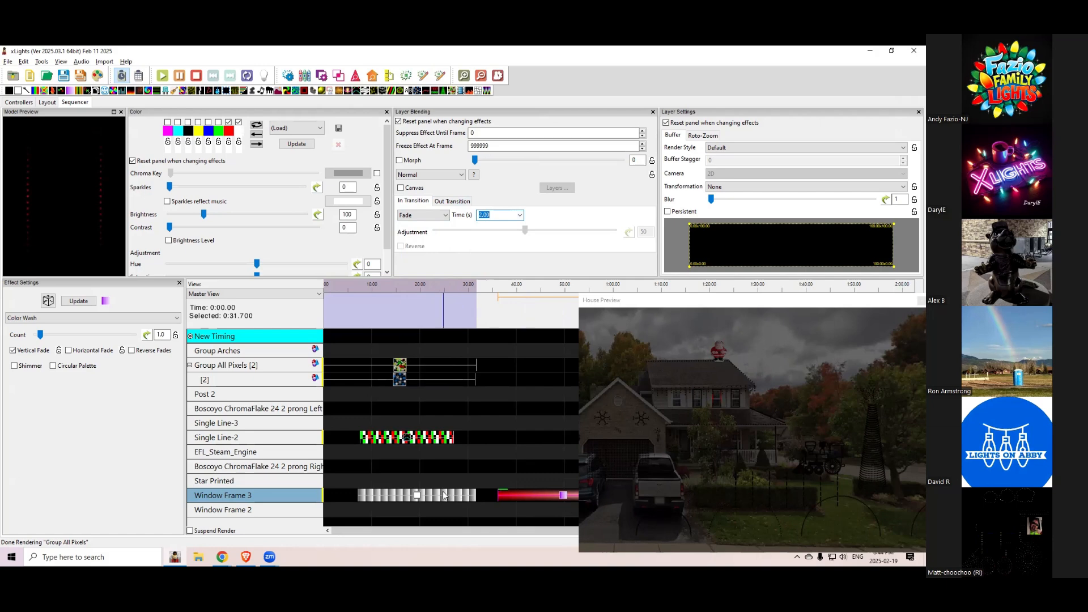
Insert a layer above on Window Frame 3, move the On effect onto it and extend its end to overlap the Color Wash.
{"action": "right_click", "coordinate": [293, 492]}
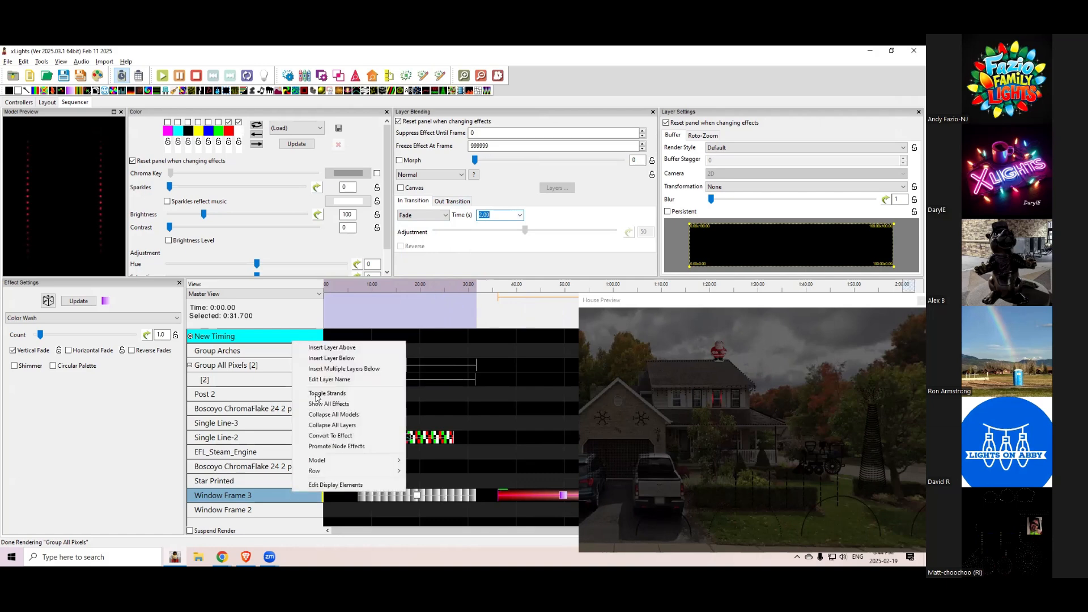
{"action": "left_click", "coordinate": [327, 358]}
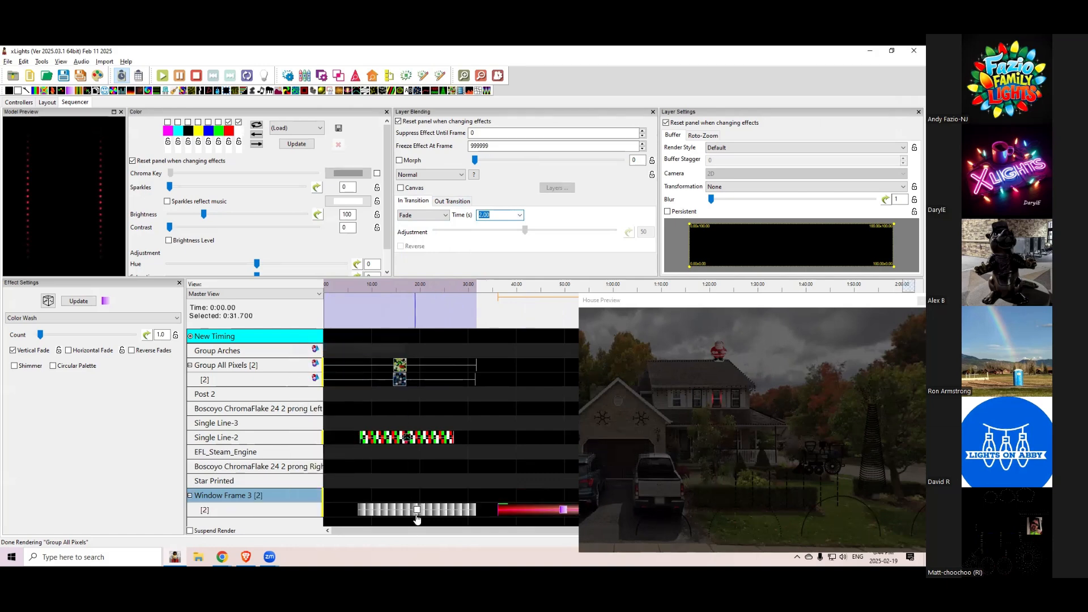
{"action": "left_click", "coordinate": [418, 511]}
{"action": "left_click_drag", "start_coordinate": [418, 513], "coordinate": [511, 495]}
{"action": "left_click", "coordinate": [434, 495]}
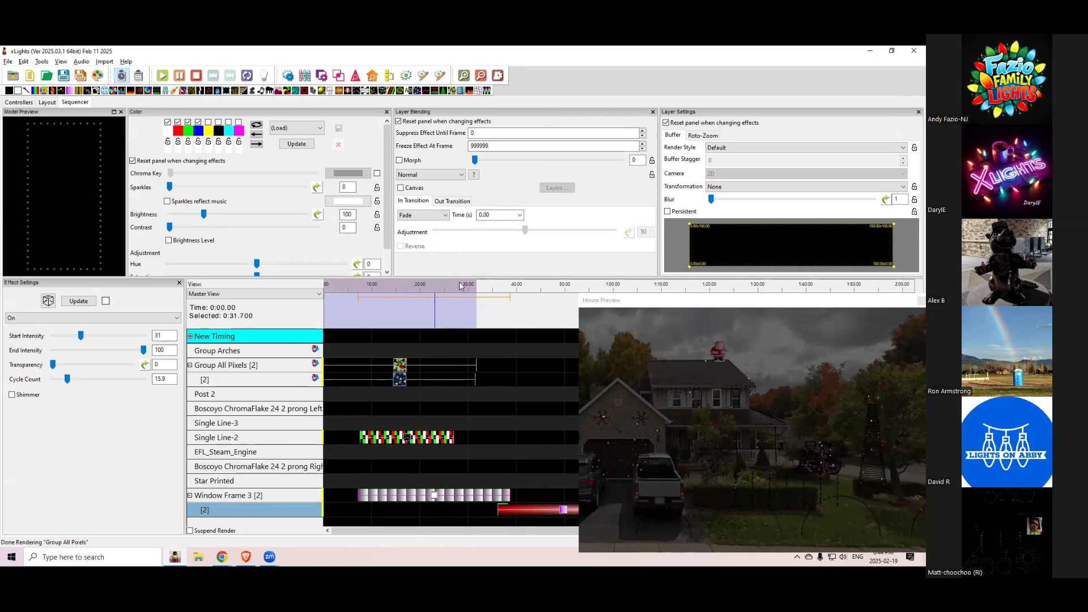
Give the On effect a 2.00-second Fade out transition and shorten its end to about 37 seconds.
{"action": "left_click", "coordinate": [456, 201]}
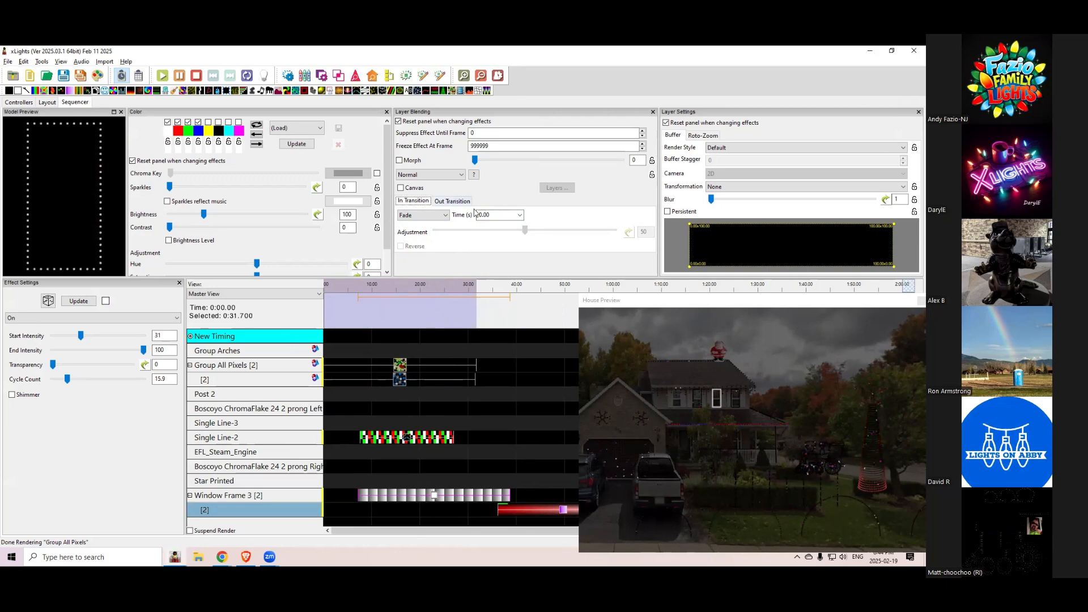
{"action": "left_click", "coordinate": [519, 215]}
{"action": "left_click", "coordinate": [490, 267]}
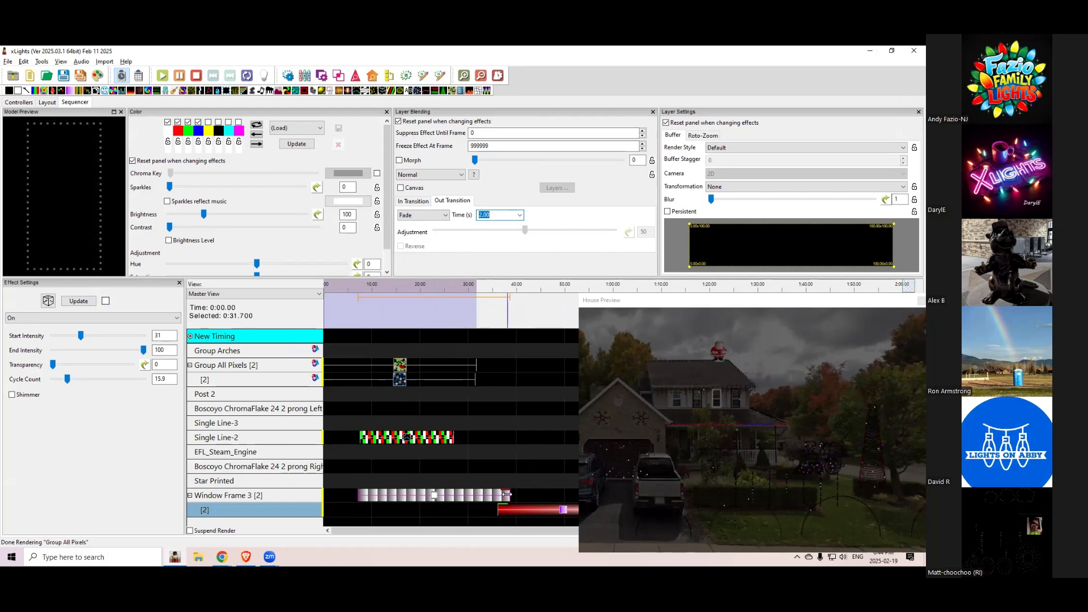
{"action": "left_click_drag", "start_coordinate": [507, 494], "coordinate": [502, 494]}
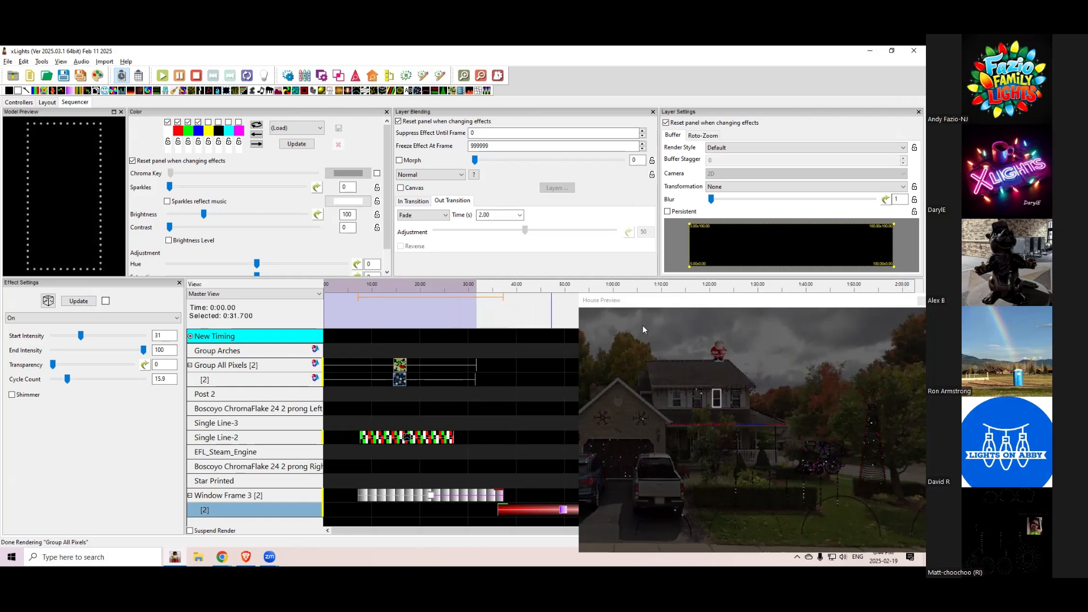
Preview the Single Strand effect on Single Line-2 and reposition the House Preview window to show more of the house.
{"action": "left_click_drag", "start_coordinate": [662, 305], "coordinate": [750, 293]}
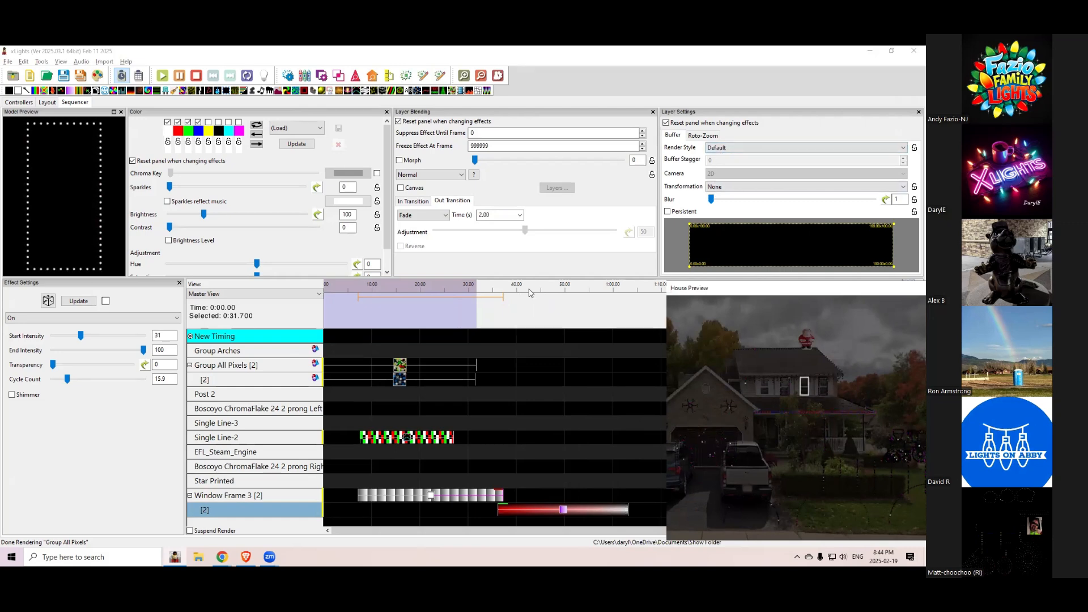
{"action": "left_click", "coordinate": [407, 443]}
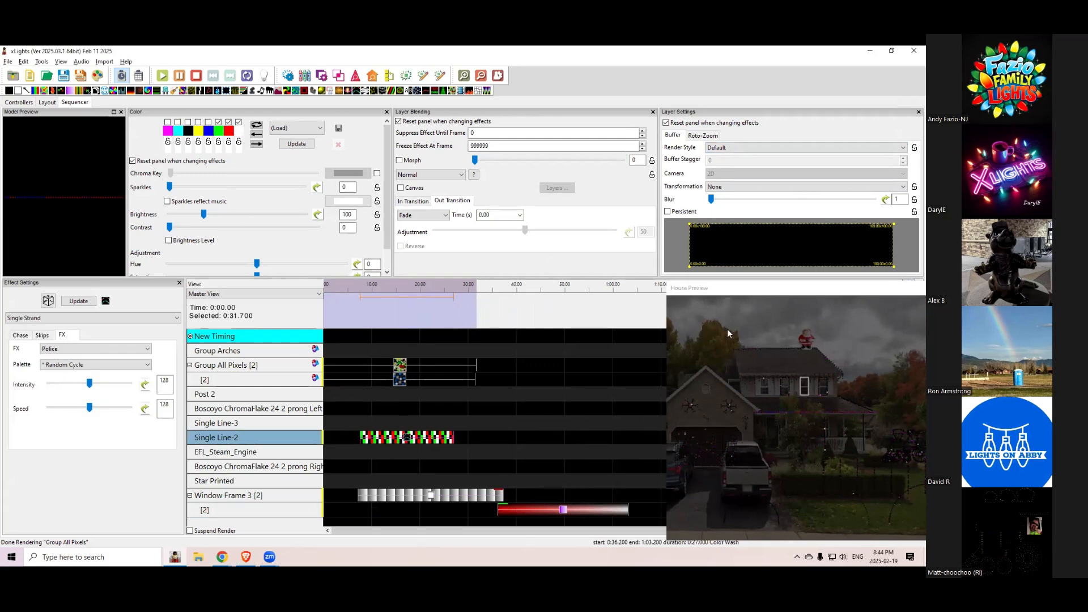
{"action": "left_click", "coordinate": [763, 293]}
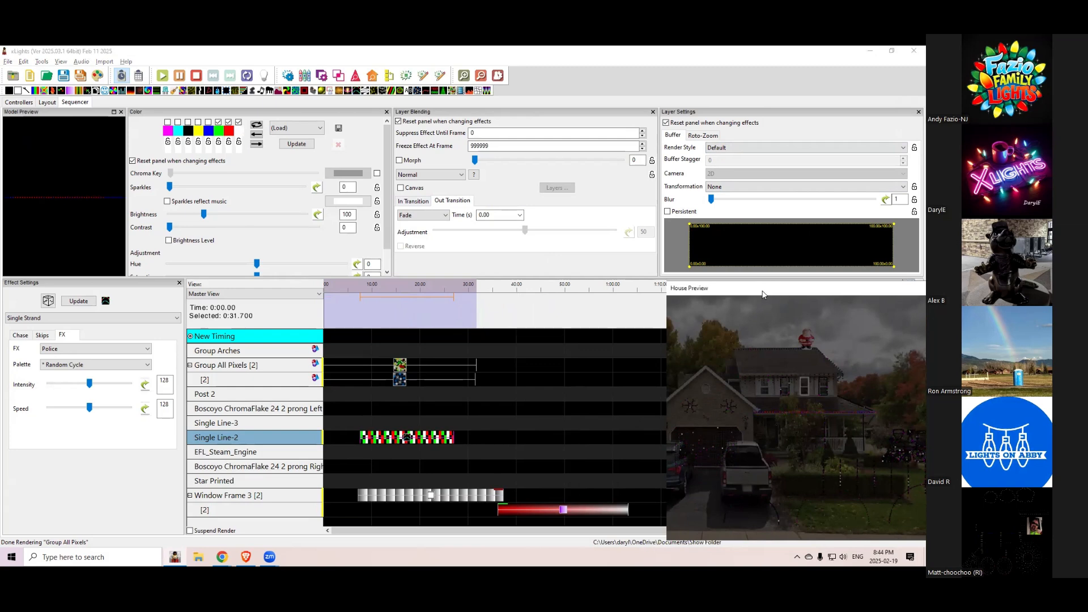
{"action": "left_click_drag", "start_coordinate": [763, 293], "coordinate": [539, 261]}
Place a Bars effect on Mega Tree from about 40 to 48 seconds and preview it.
{"action": "scroll", "coordinate": [346, 451], "scroll_direction": "down", "scroll_amount": 8}
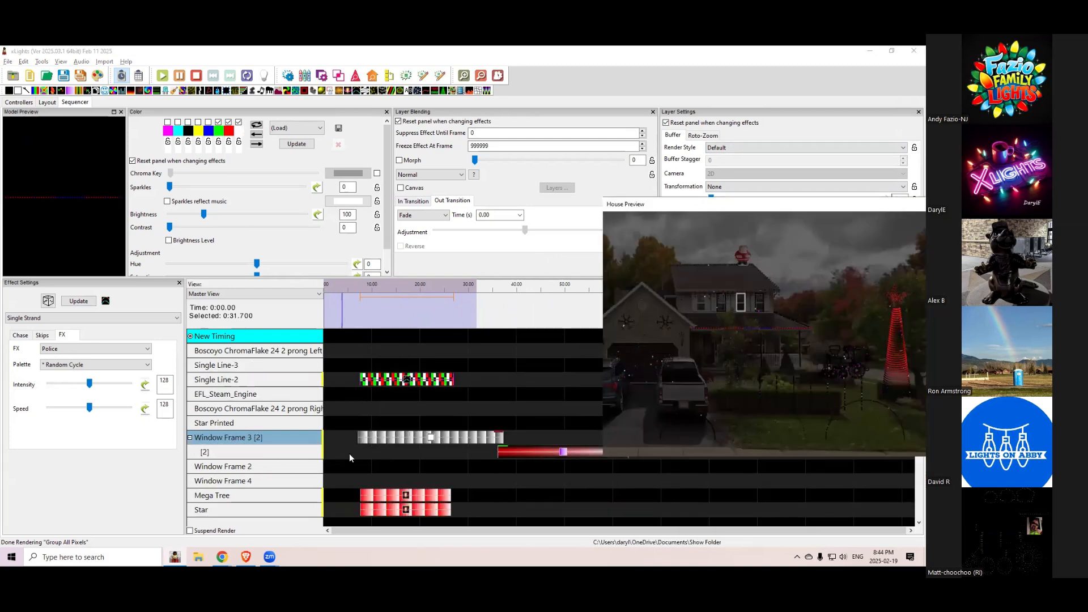
{"action": "scroll", "coordinate": [369, 483], "scroll_direction": "up", "scroll_amount": 3}
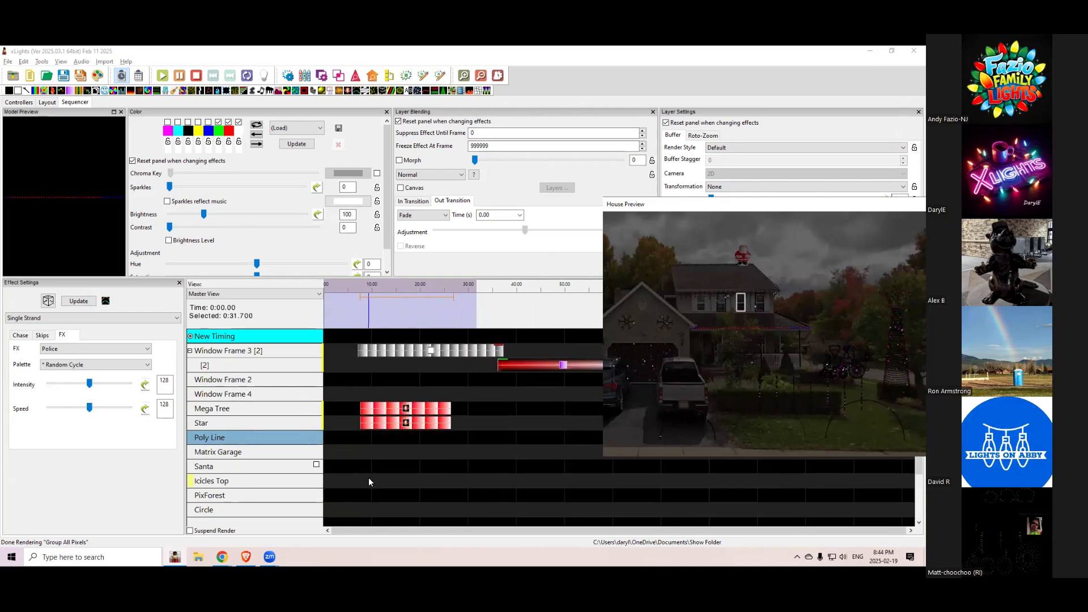
{"action": "left_click_drag", "start_coordinate": [39, 91], "coordinate": [520, 407]}
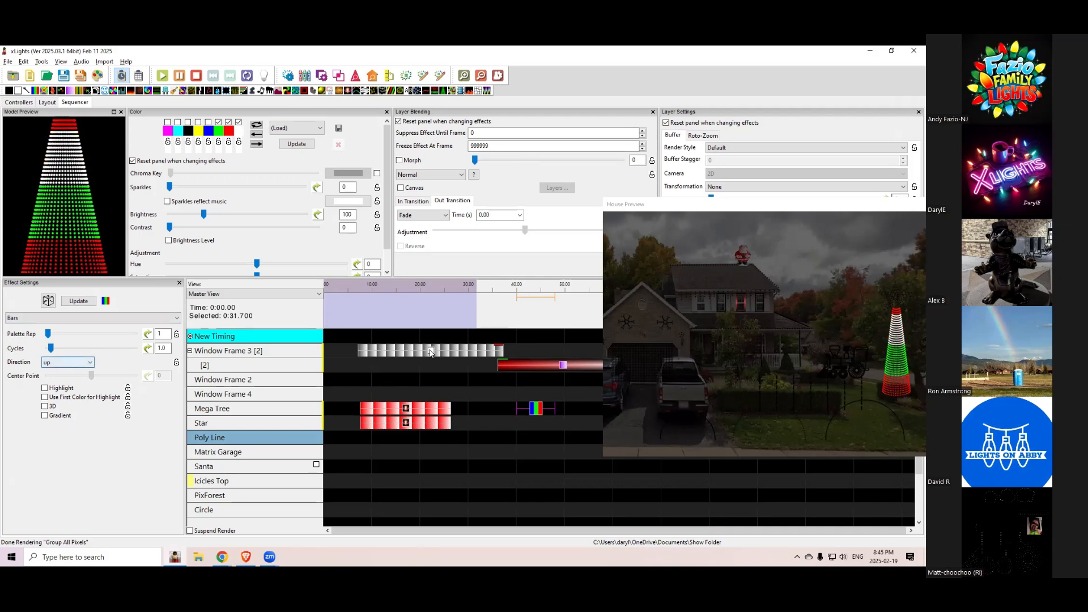
{"action": "left_click", "coordinate": [533, 409]}
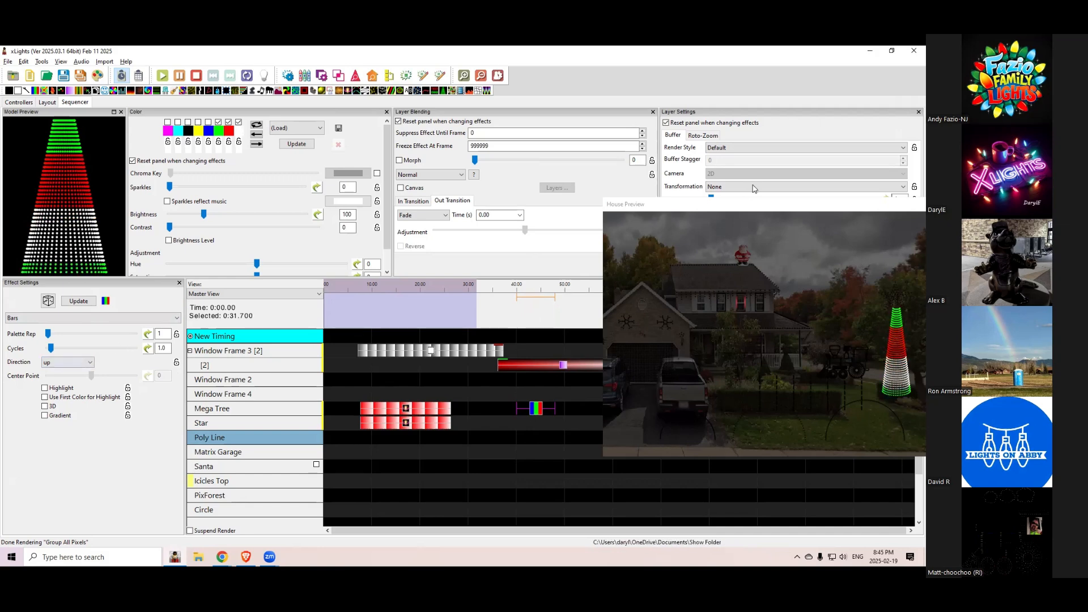
Uncover the layer settings behind the House Preview window and set the Bars effect's transformation to Rotate CC 90.
{"action": "left_click_drag", "start_coordinate": [736, 210], "coordinate": [758, 266]}
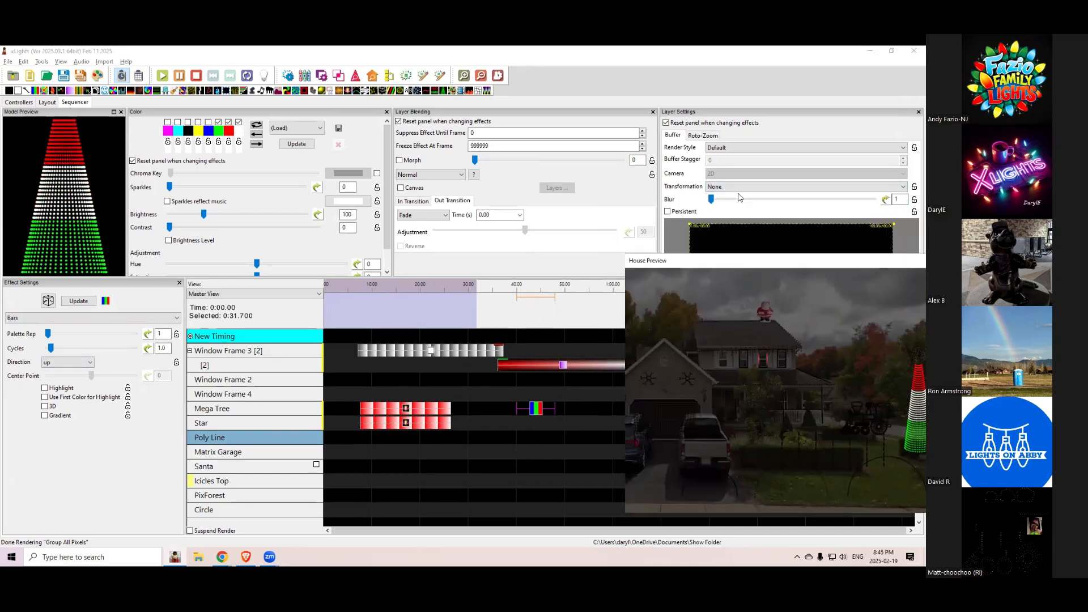
{"action": "left_click", "coordinate": [736, 188]}
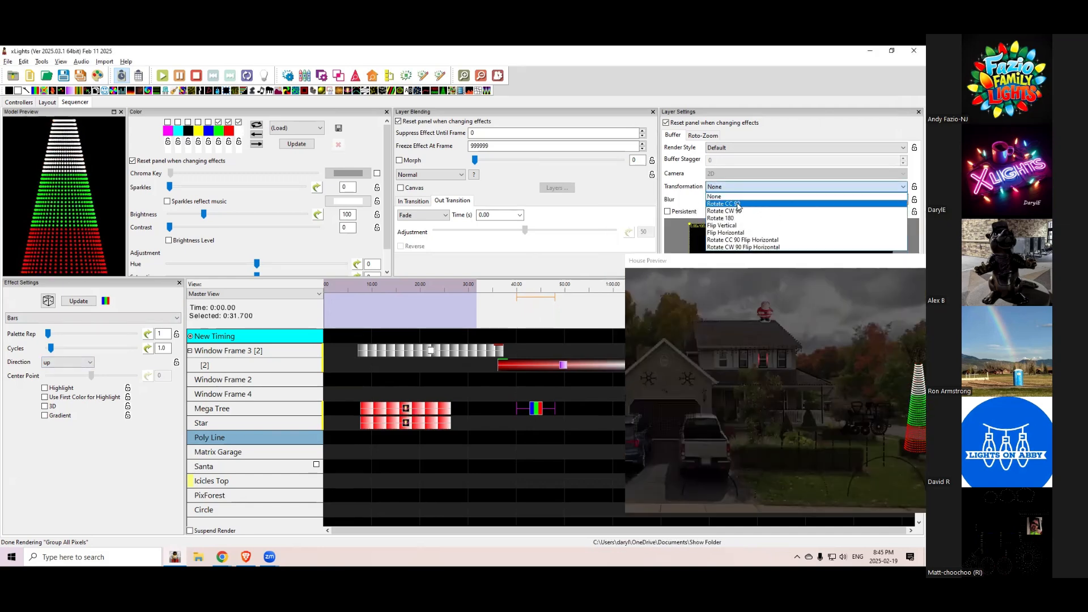
{"action": "left_click", "coordinate": [737, 203]}
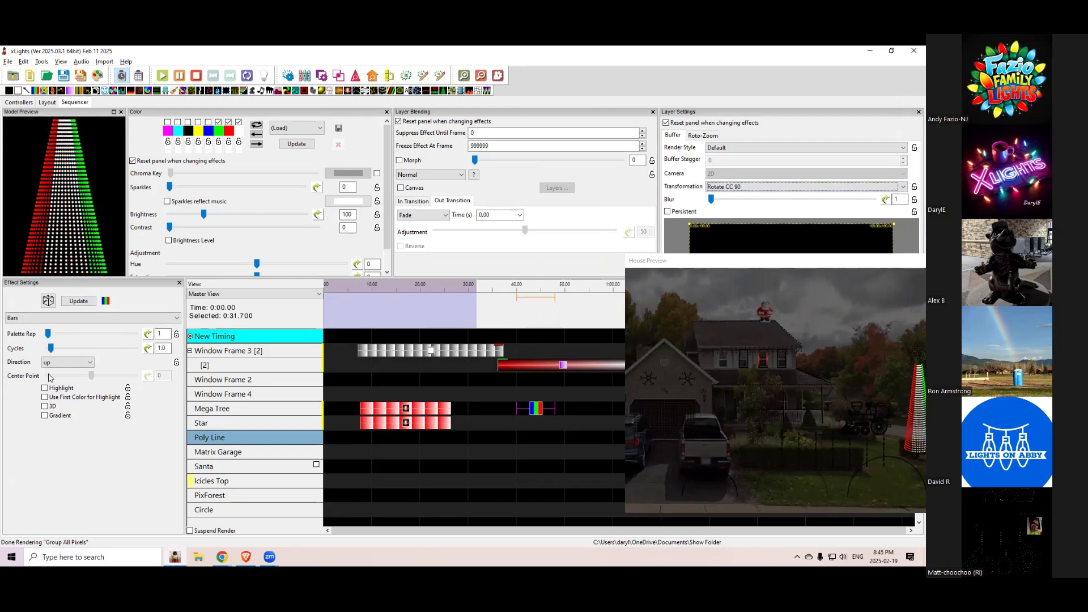
{"action": "left_click", "coordinate": [51, 349]}
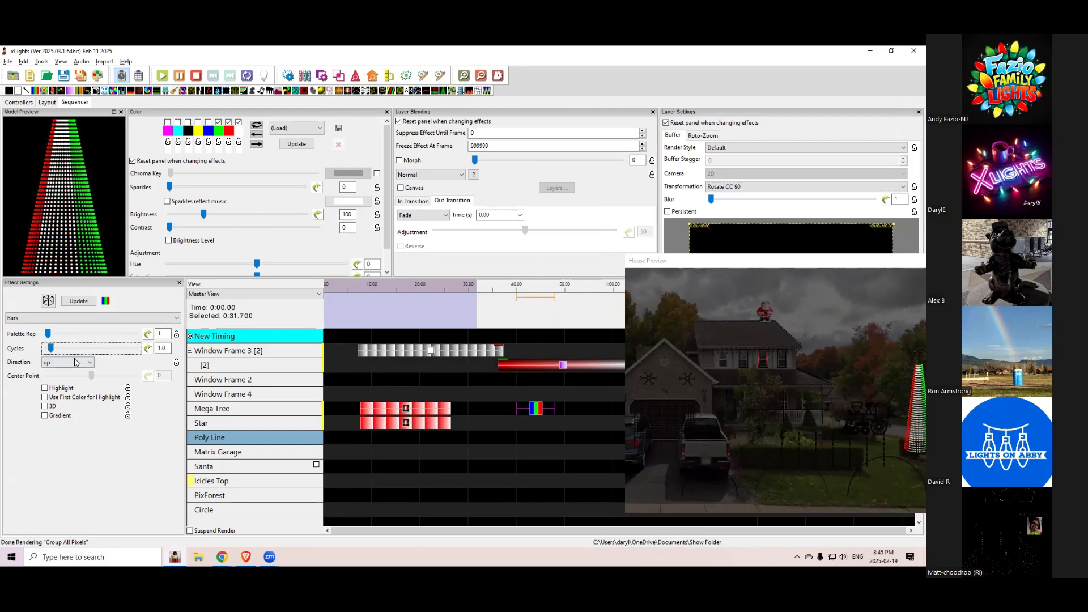
Keep Rotate CC 90 on the Mega Tree Bars effect and give the Color Wash effect on Window Frame 3's second layer the same transformation.
{"action": "left_click", "coordinate": [725, 189]}
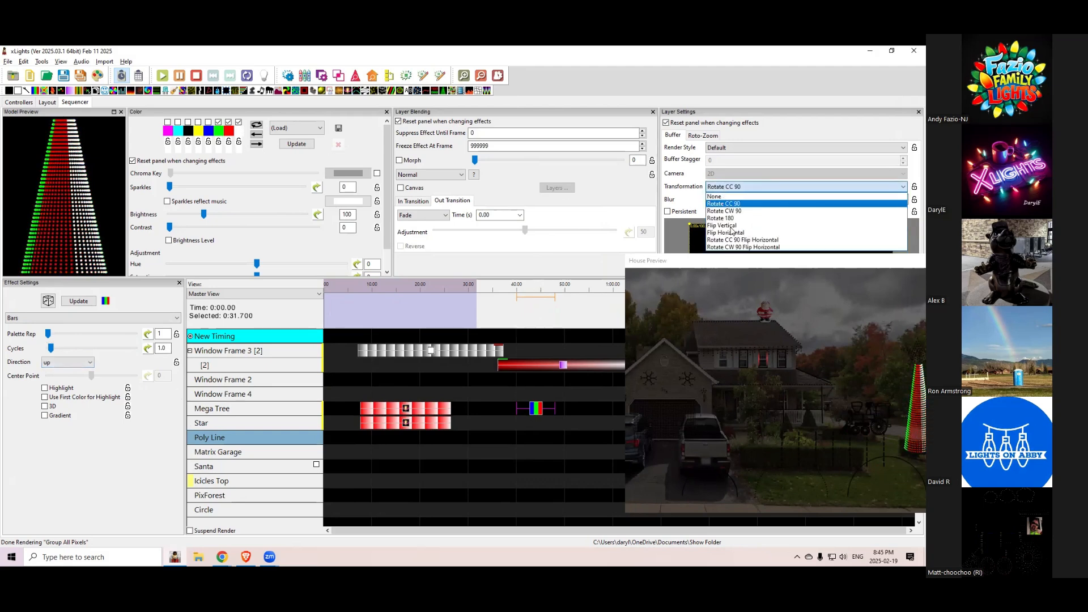
{"action": "left_click", "coordinate": [737, 205]}
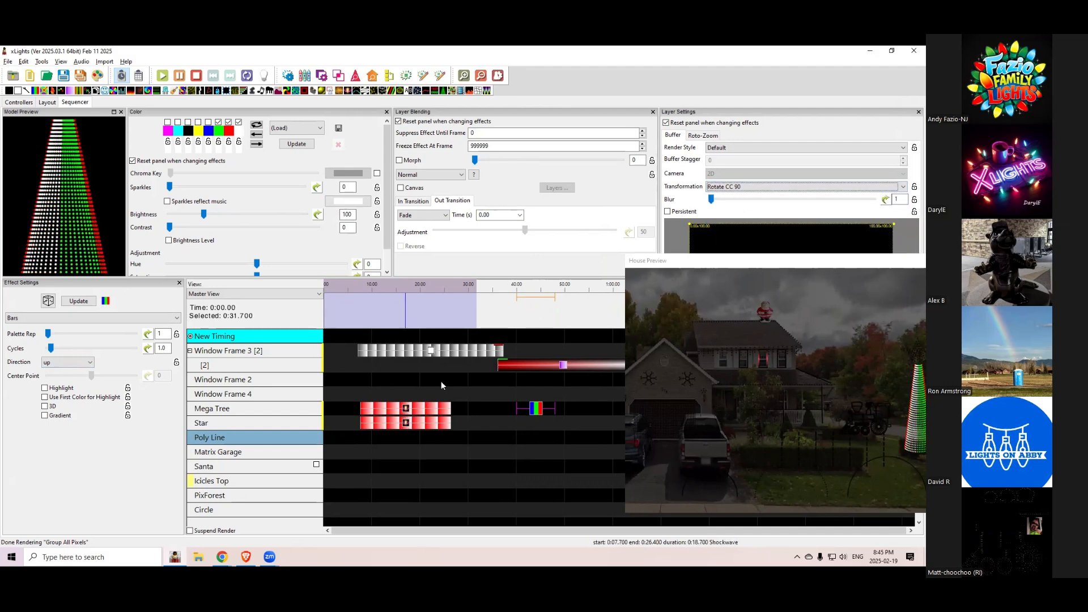
{"action": "left_click", "coordinate": [563, 369]}
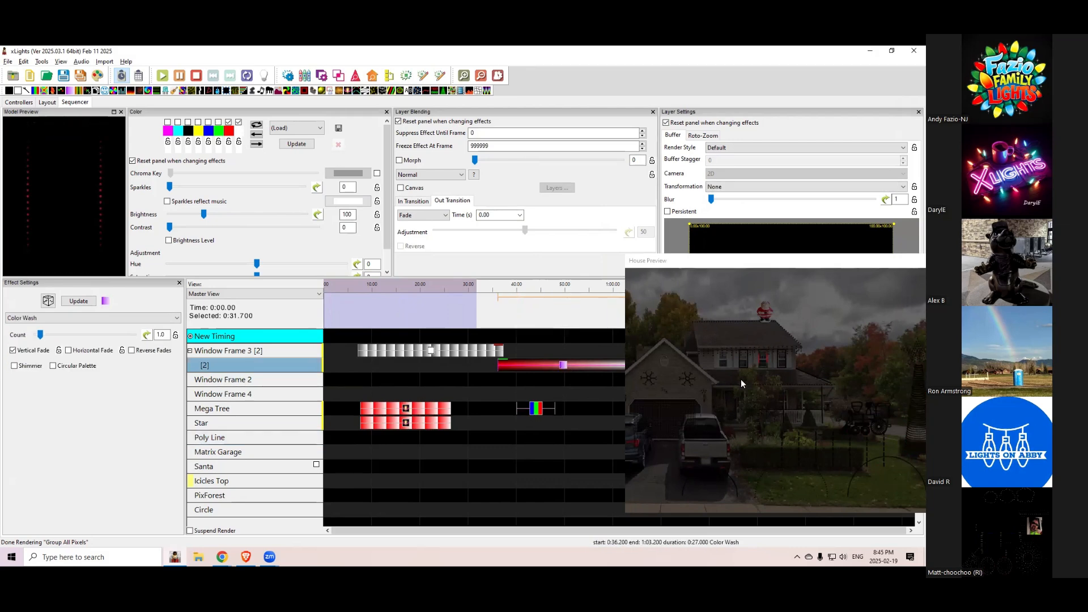
{"action": "left_click", "coordinate": [732, 187]}
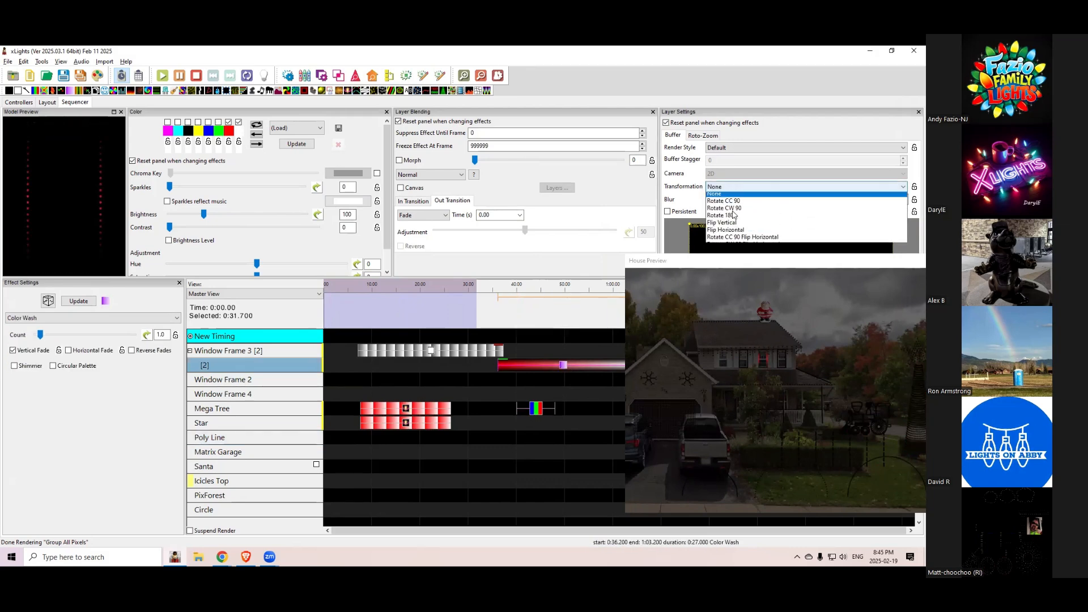
{"action": "left_click", "coordinate": [731, 205]}
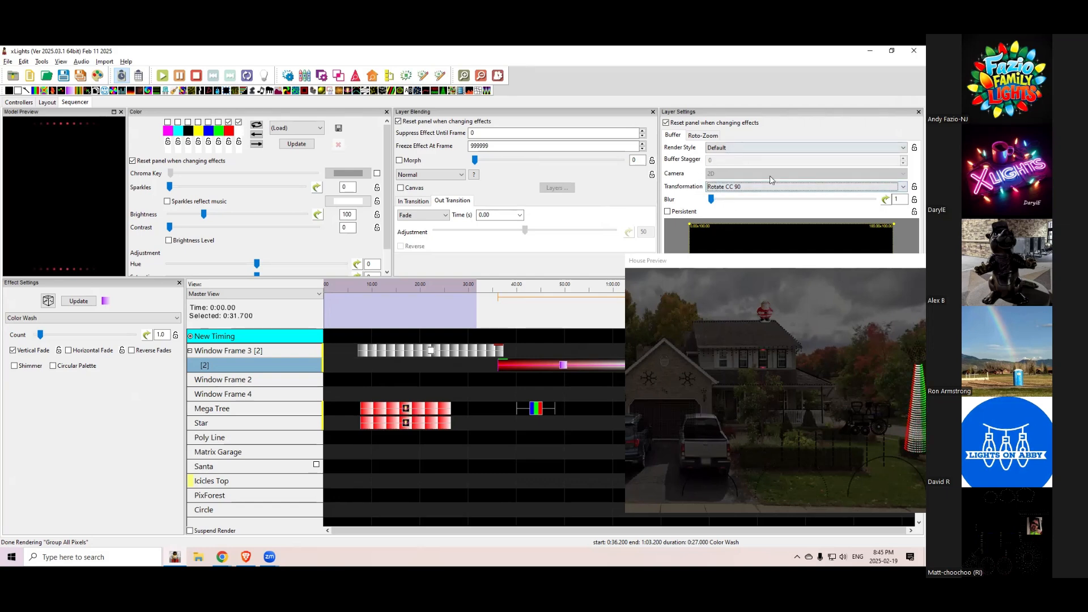
Move the House Preview window clear of the layer settings and set the Color Wash effect's render style to Per Preview.
{"action": "left_click", "coordinate": [737, 148]}
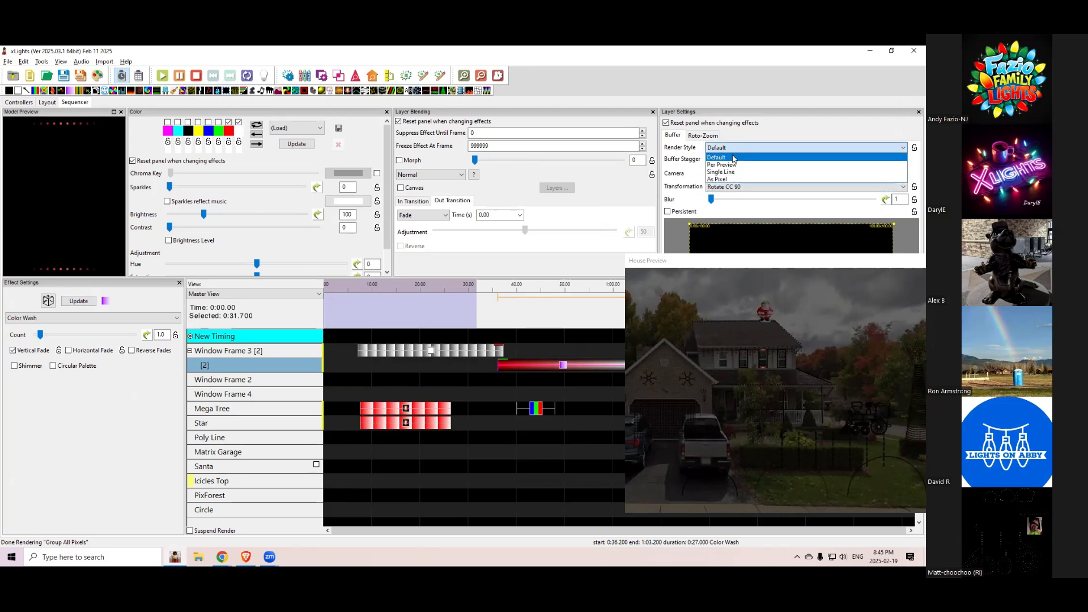
{"action": "left_click", "coordinate": [734, 158]}
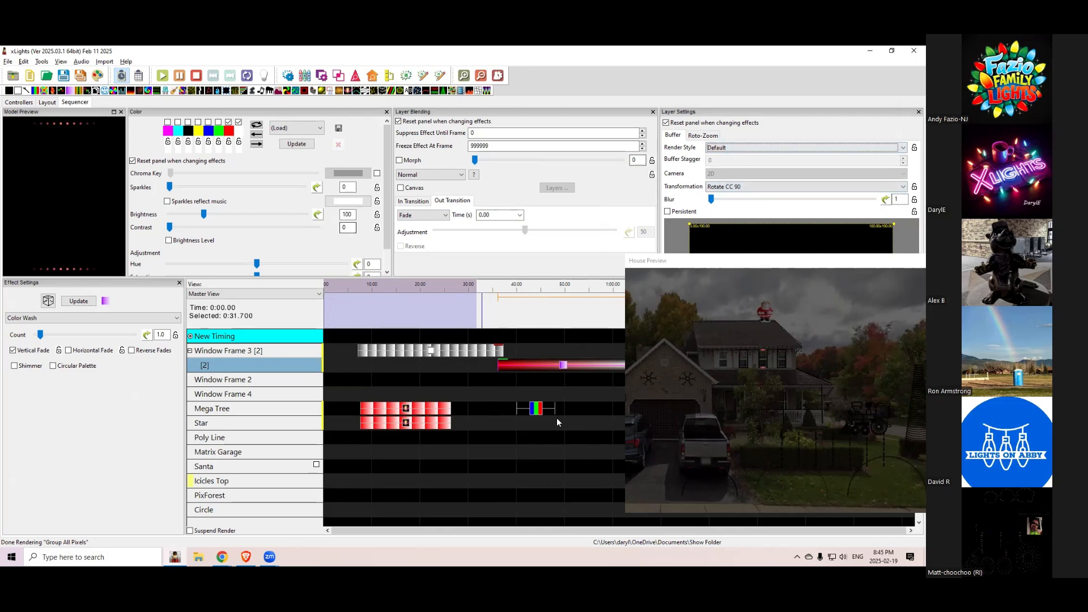
{"action": "left_click_drag", "start_coordinate": [706, 265], "coordinate": [284, 169]}
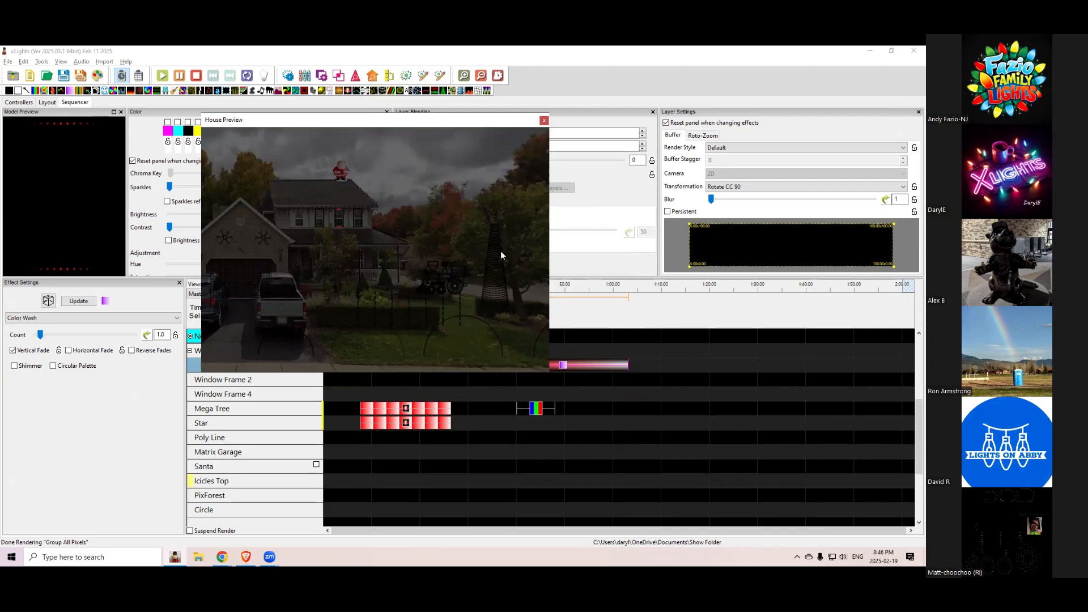
{"action": "left_click", "coordinate": [723, 151]}
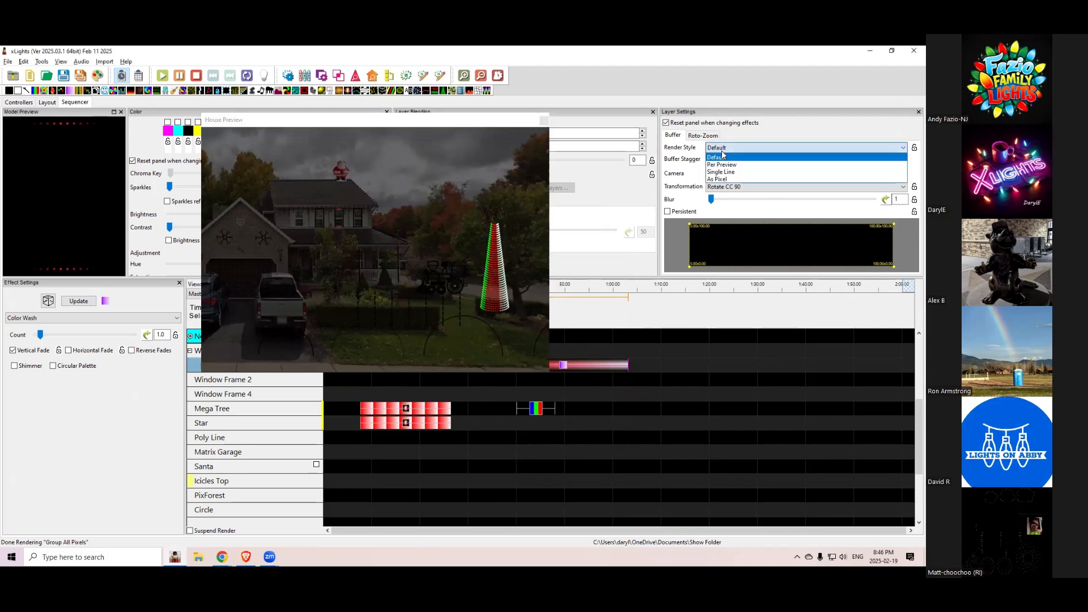
{"action": "left_click", "coordinate": [723, 164]}
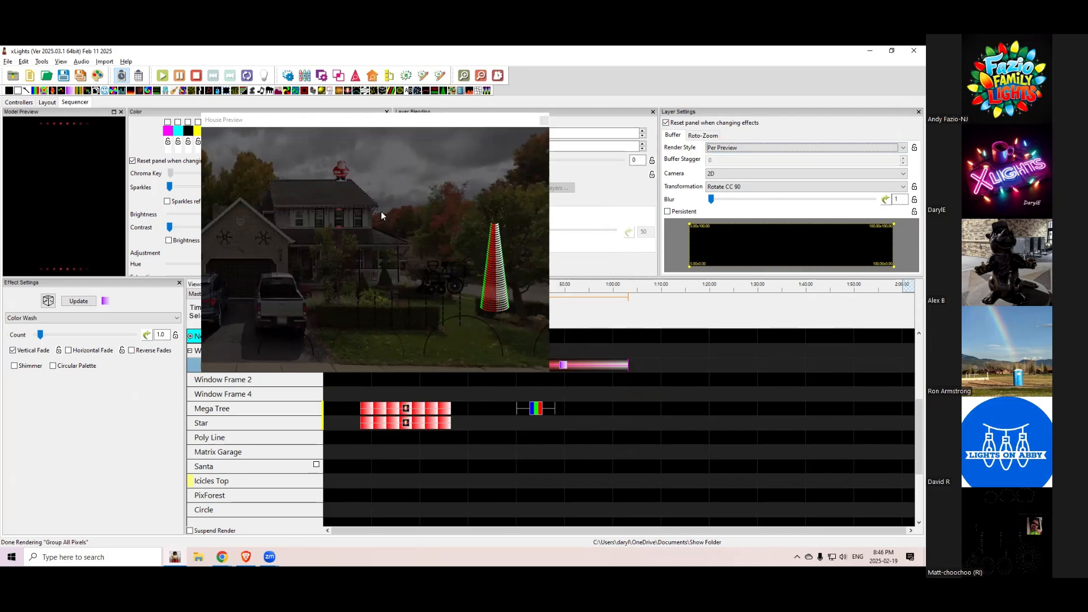
{"action": "left_click", "coordinate": [494, 271]}
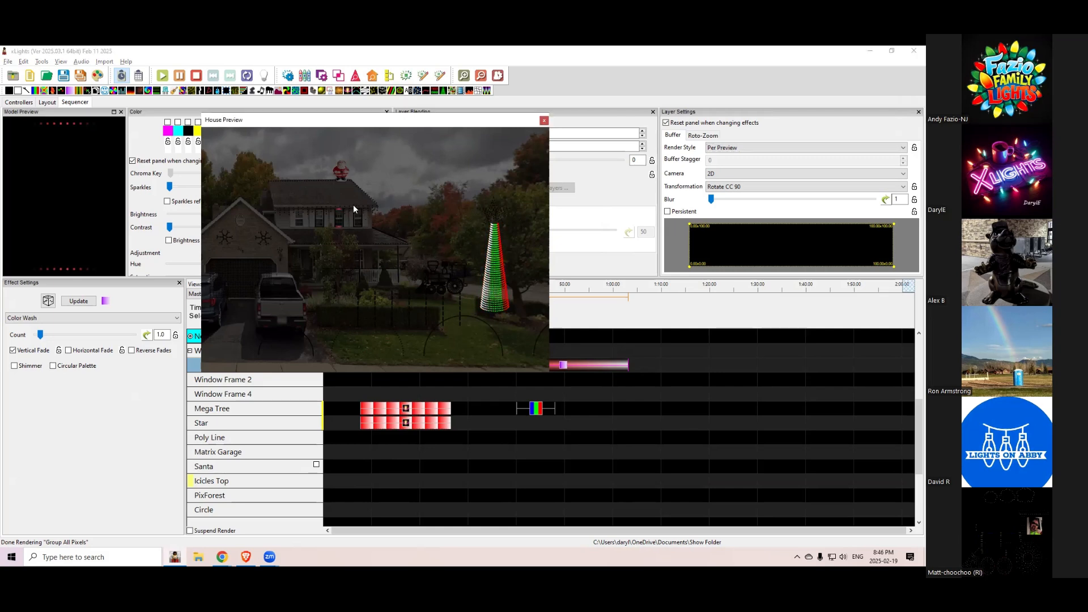
Uncover the timeline behind the House Preview window and place a Bars effect on Poly Line from 0 to 20.7 seconds.
{"action": "left_click_drag", "start_coordinate": [379, 125], "coordinate": [709, 199]}
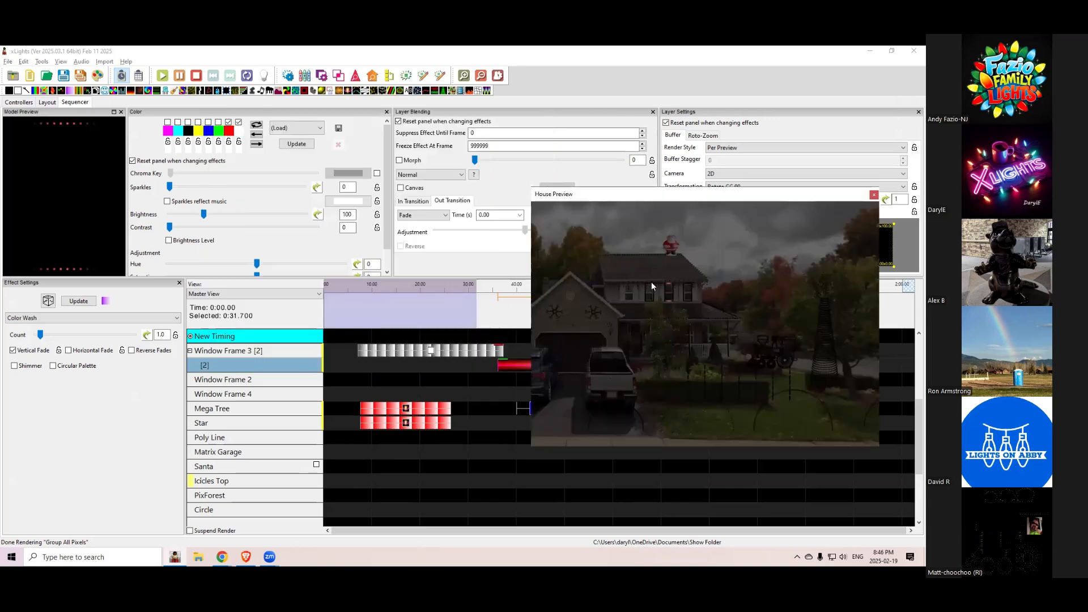
{"action": "left_click", "coordinate": [224, 438]}
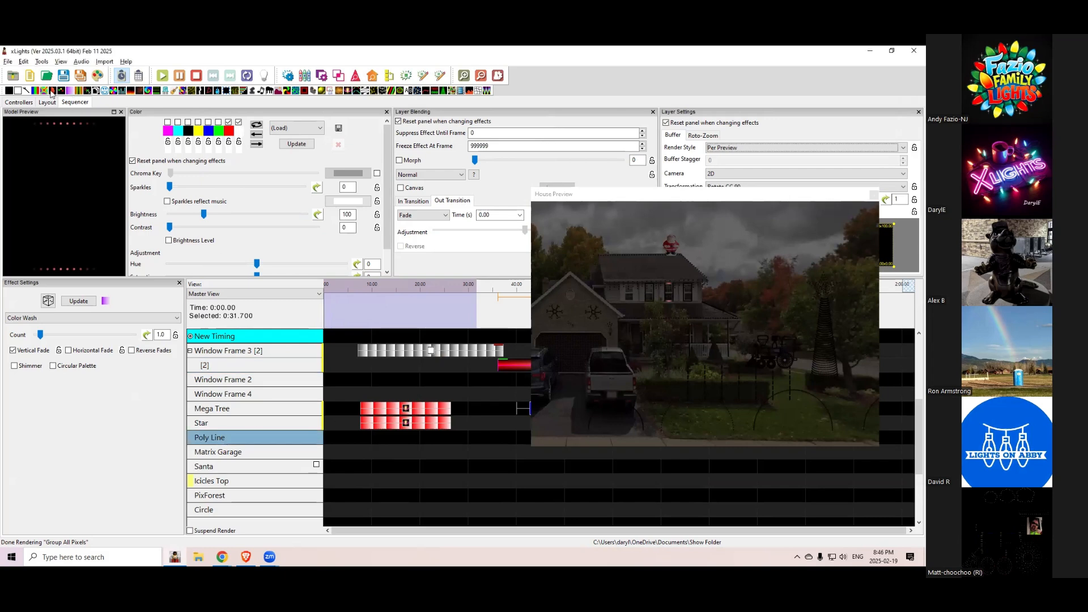
{"action": "left_click_drag", "start_coordinate": [248, 319], "coordinate": [336, 437]}
{"action": "left_click_drag", "start_coordinate": [406, 447], "coordinate": [433, 444]}
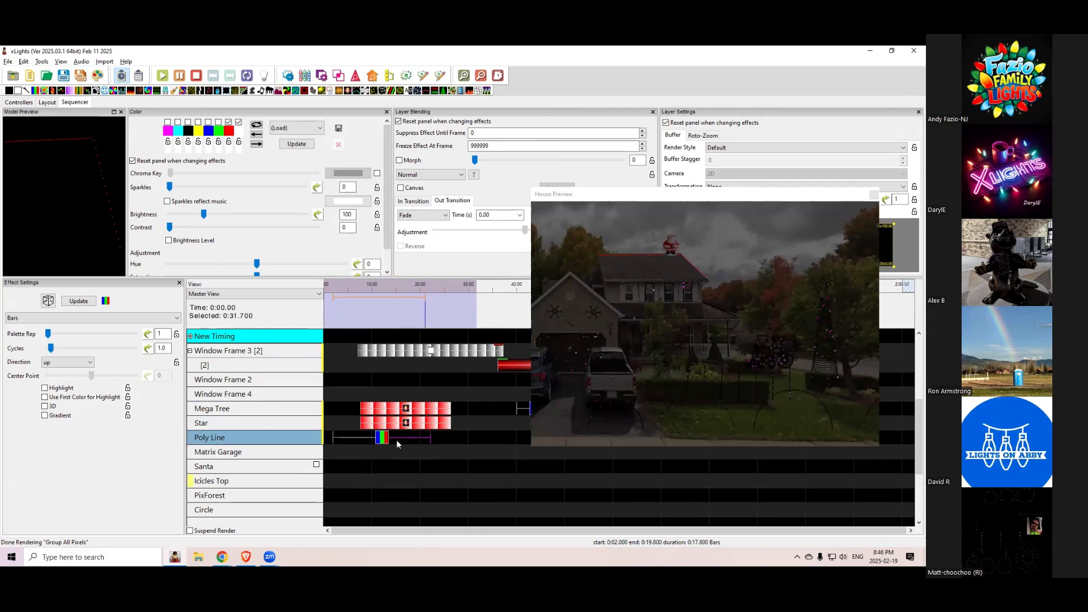
{"action": "left_click_drag", "start_coordinate": [363, 439], "coordinate": [354, 439]}
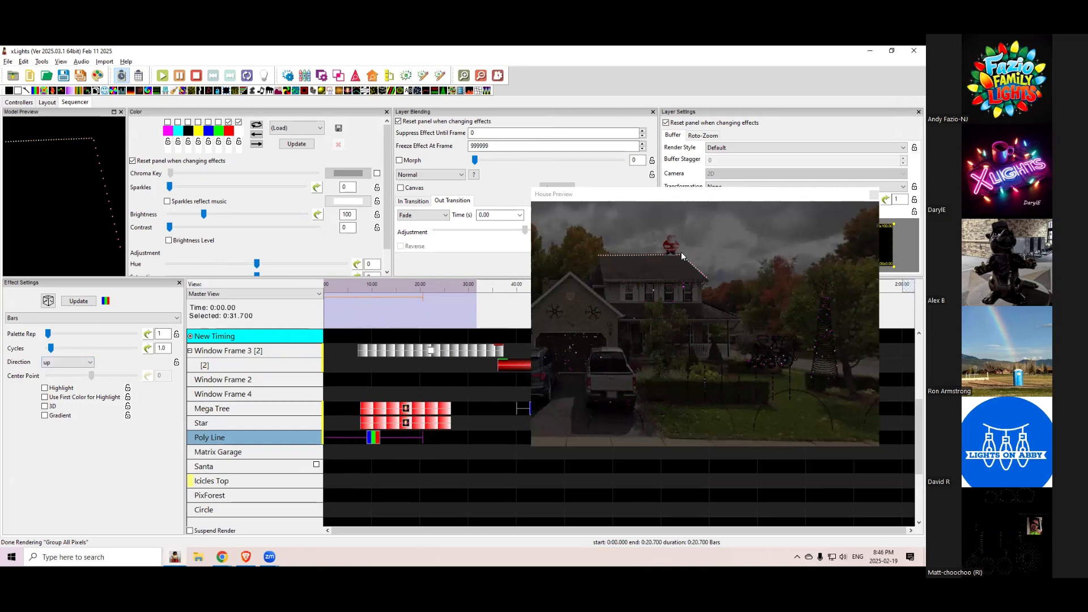
Set the Poly Line Bars effect's direction to Right and render style to Per Preview, temporarily outlining the roof area in the preview.
{"action": "left_click", "coordinate": [85, 362]}
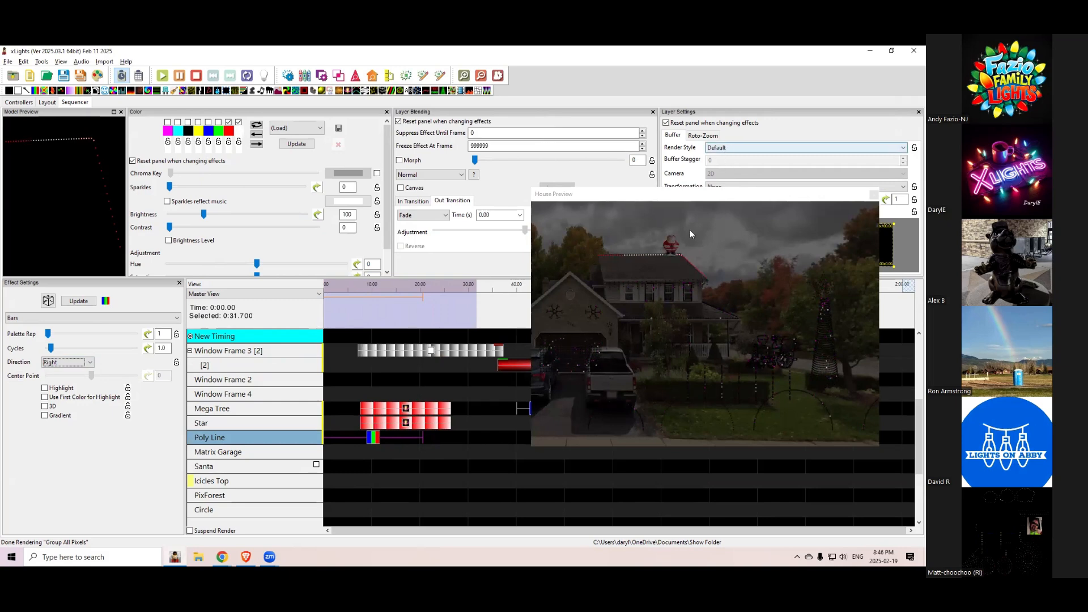
{"action": "left_click", "coordinate": [747, 151]}
{"action": "left_click", "coordinate": [734, 161]}
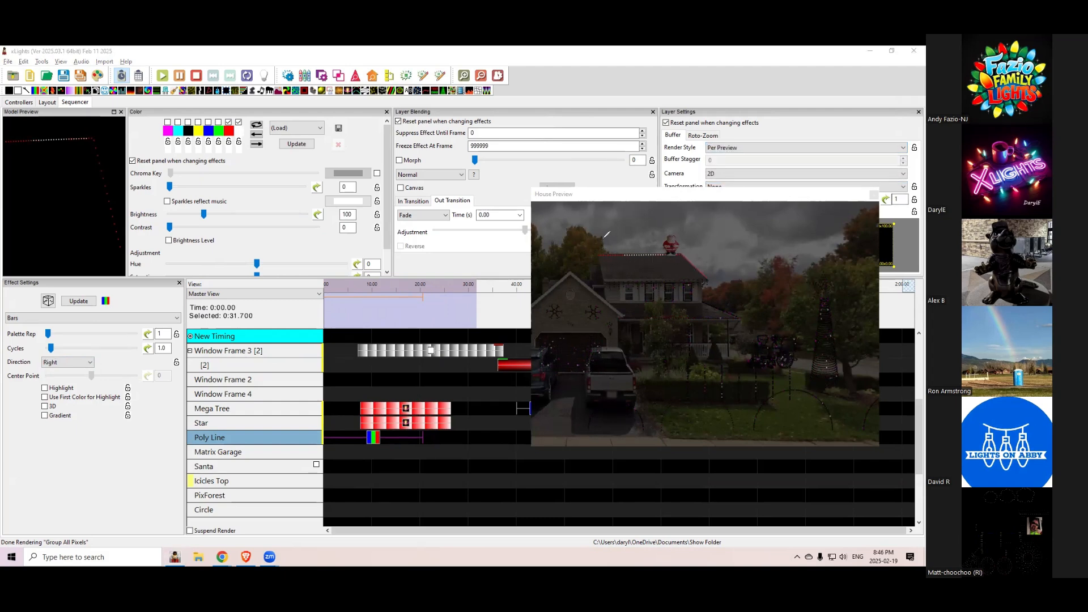
{"action": "left_click_drag", "start_coordinate": [719, 285], "coordinate": [715, 235]}
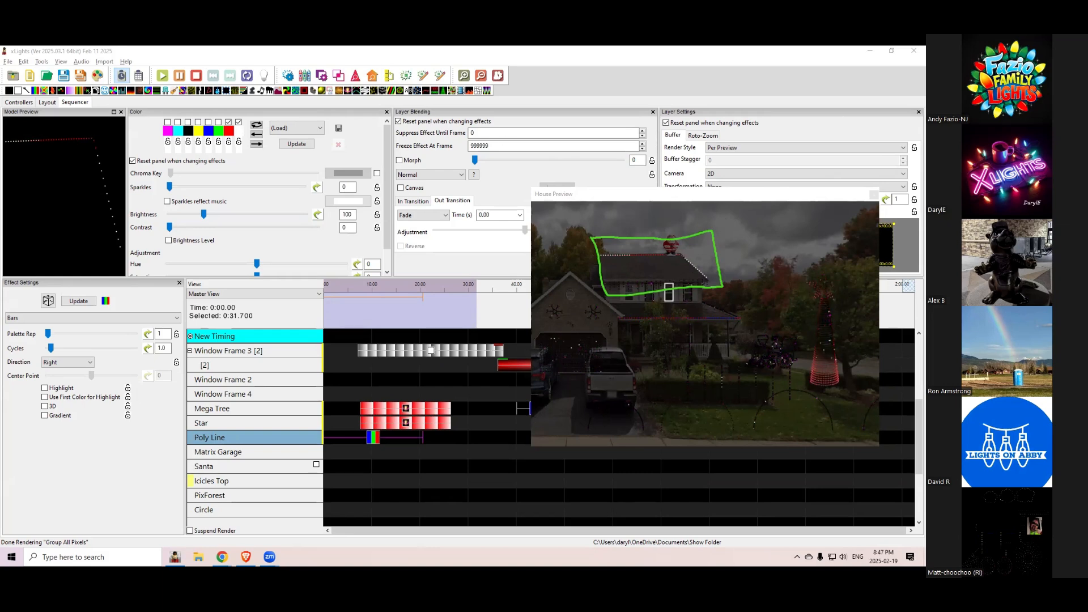
{"action": "key", "text": "ctrl+z"}
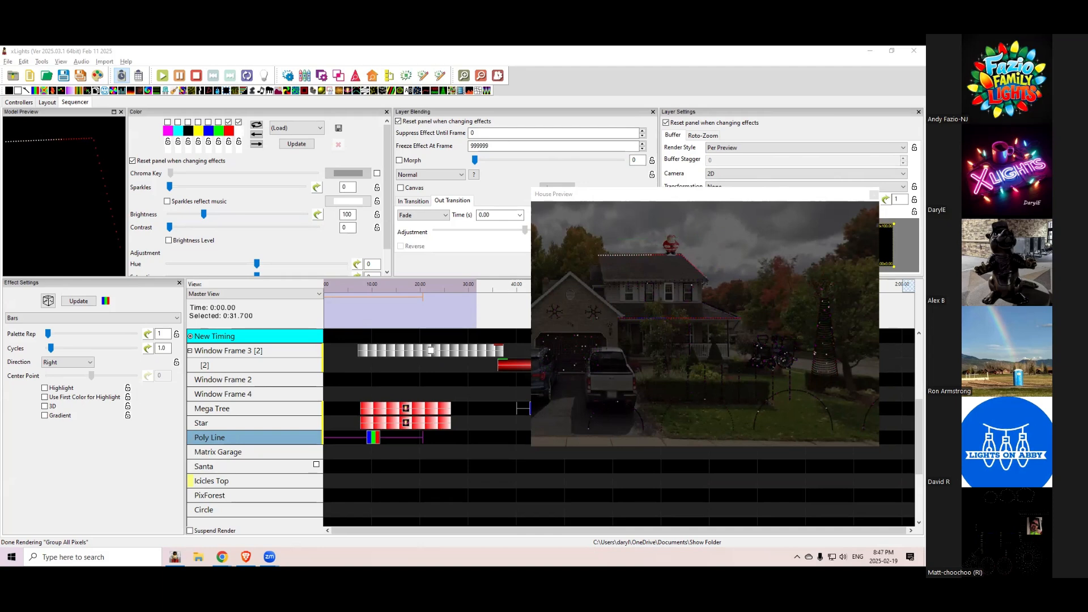
Set the Bars effect's render style to Single Line and move it from Poly Line to Group All Pixels, starting at about 37 seconds.
{"action": "left_click", "coordinate": [737, 149]}
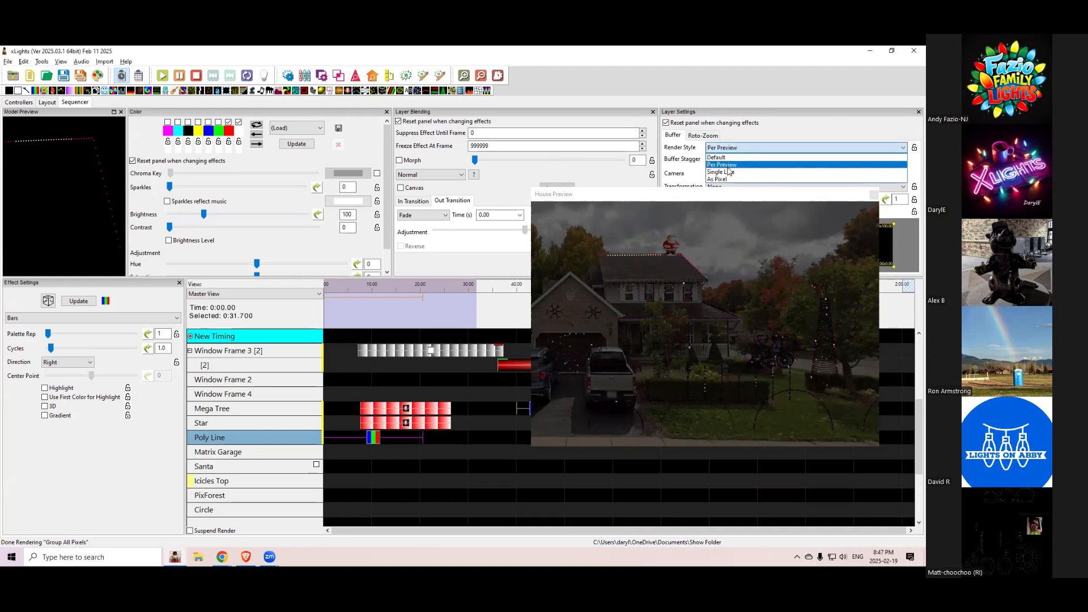
{"action": "left_click", "coordinate": [728, 172]}
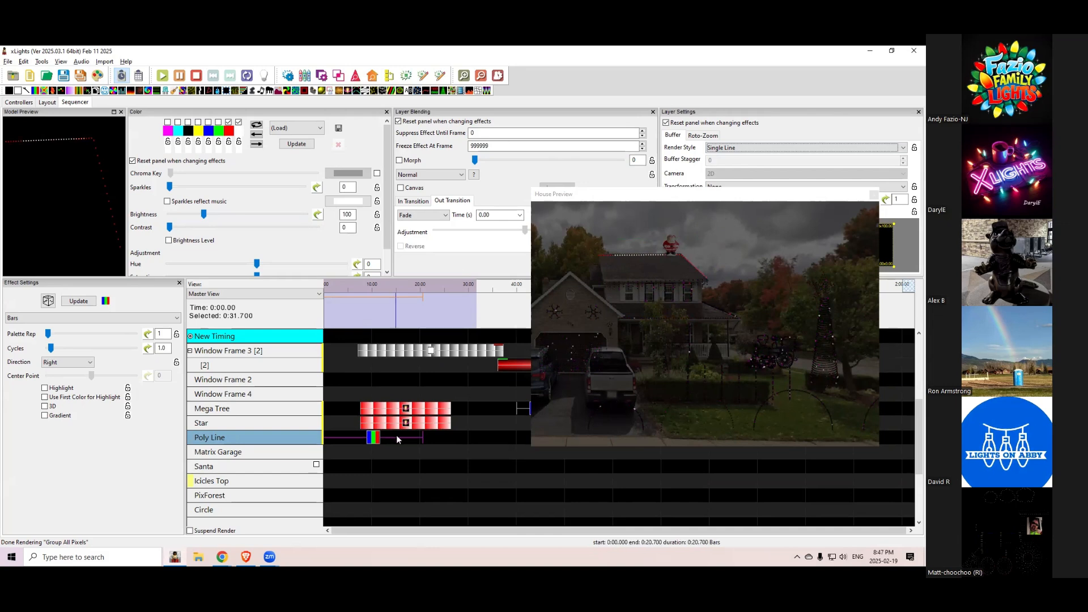
{"action": "left_click", "coordinate": [373, 443]}
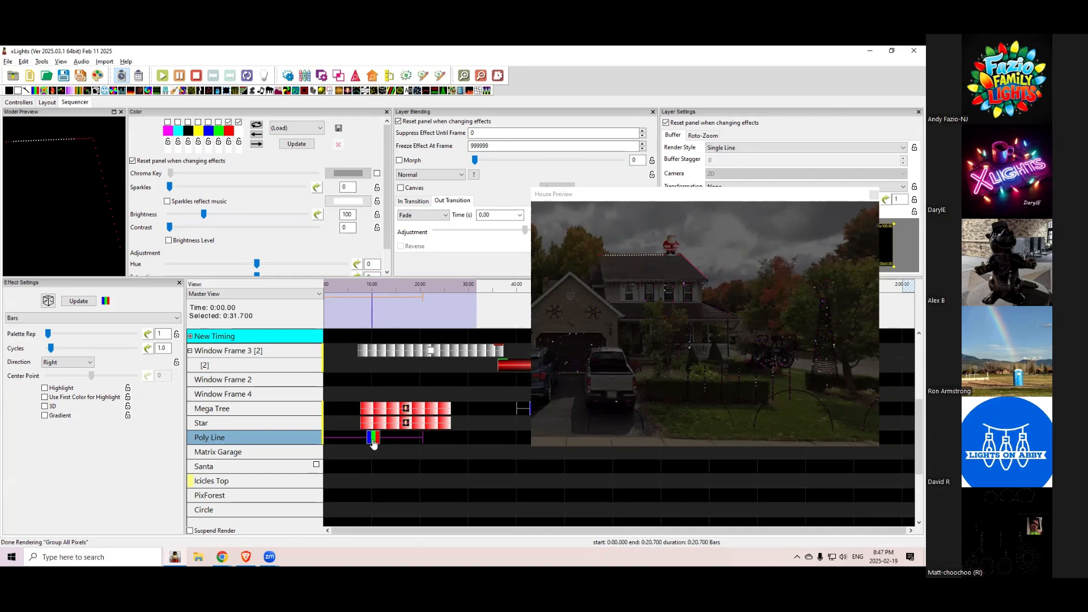
{"action": "key", "text": "Delete"}
{"action": "scroll", "coordinate": [374, 454], "scroll_direction": "up", "scroll_amount": 10}
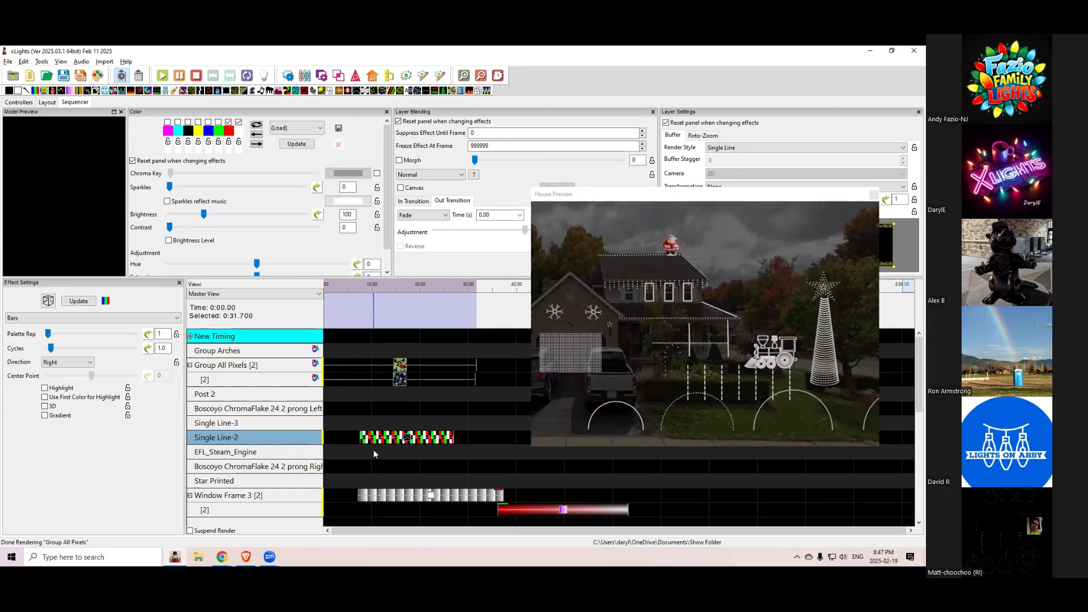
{"action": "left_click", "coordinate": [502, 367]}
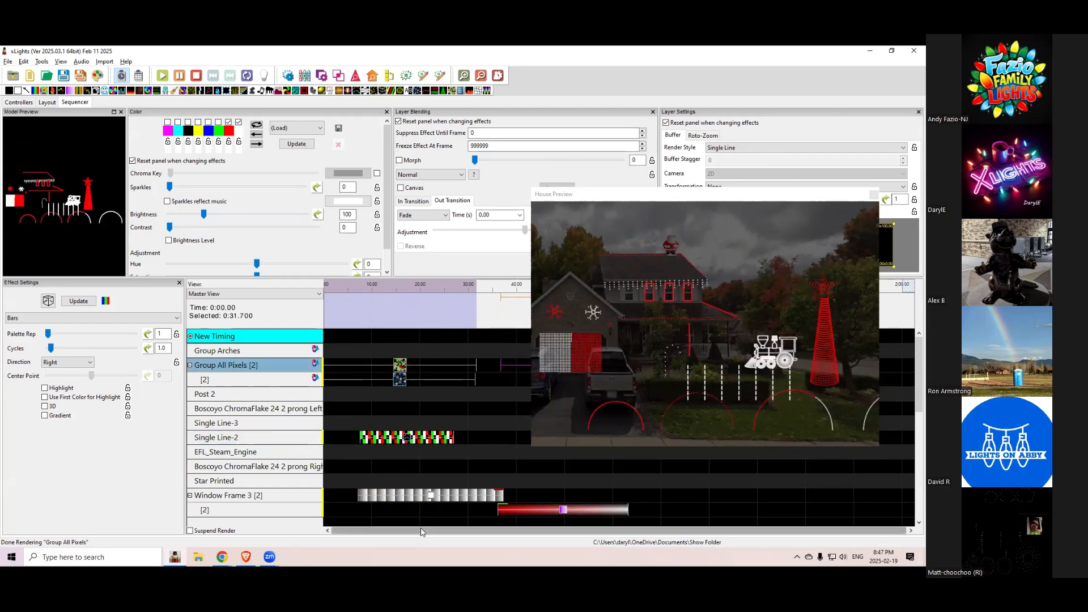
Move the House Preview window off the layer settings and set the Group All Pixels Bars effect's render style to Default.
{"action": "left_click", "coordinate": [618, 195]}
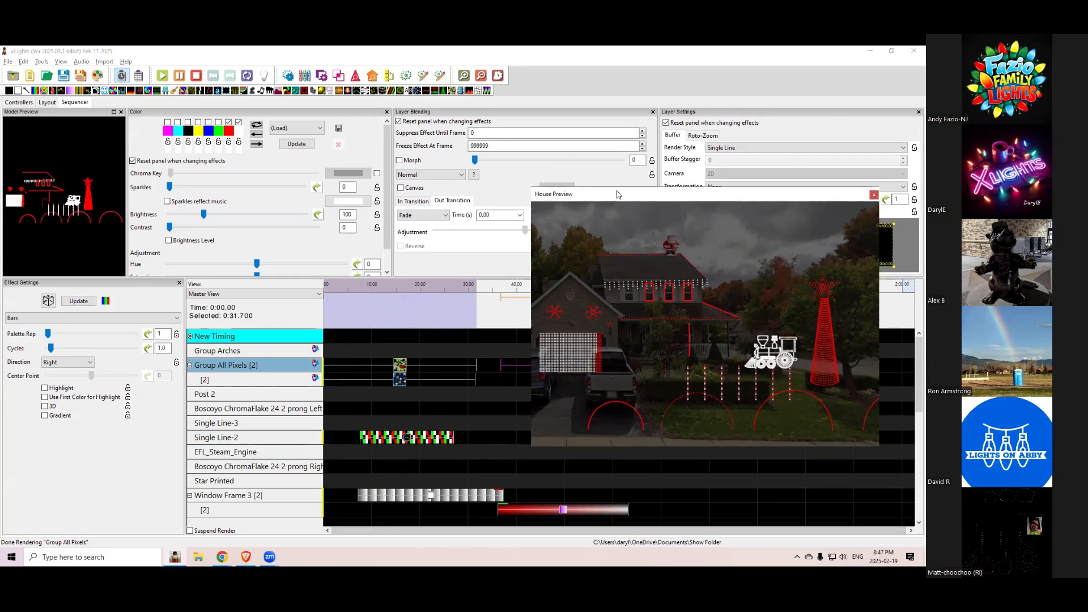
{"action": "left_click_drag", "start_coordinate": [618, 195], "coordinate": [454, 77]}
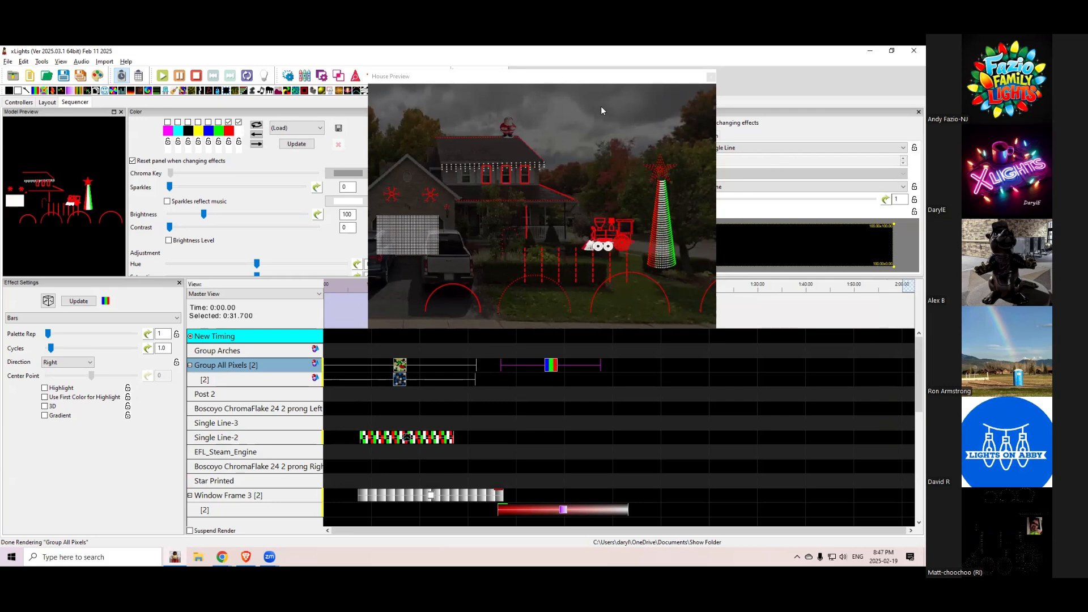
{"action": "left_click_drag", "start_coordinate": [599, 81], "coordinate": [475, 79]}
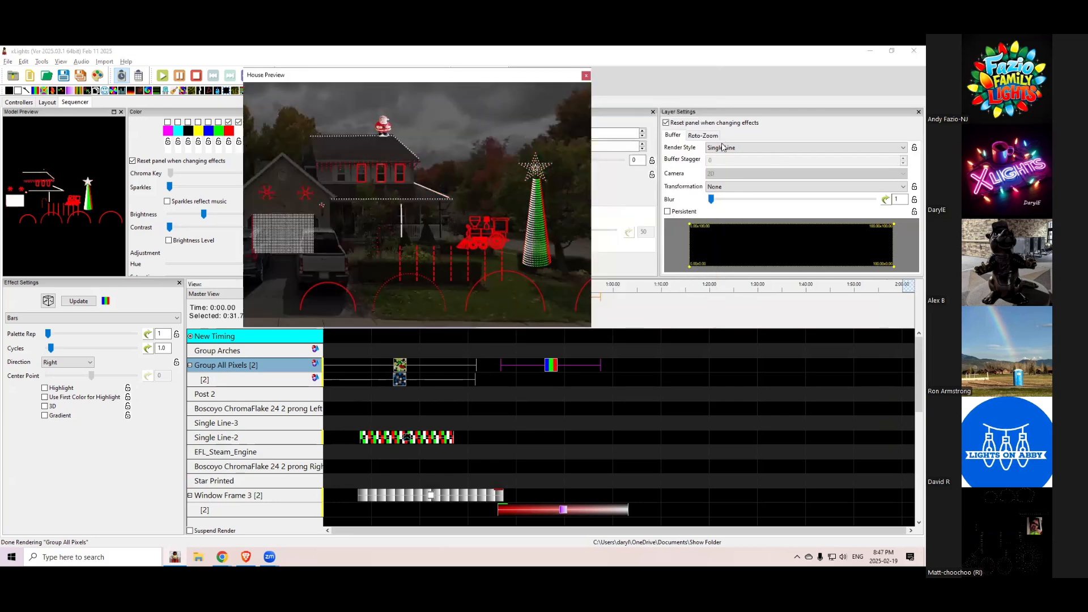
{"action": "left_click", "coordinate": [722, 147]}
{"action": "left_click", "coordinate": [723, 155]}
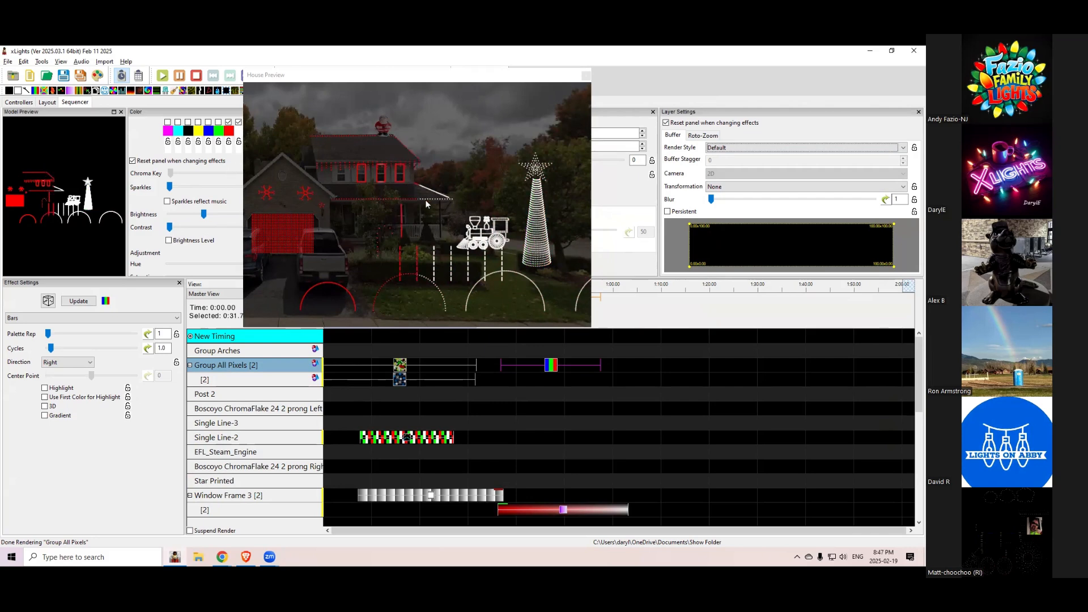
Compare the Per Model Default and Single Line render styles on the Group All Pixels Bars effect.
{"action": "left_click", "coordinate": [726, 148]}
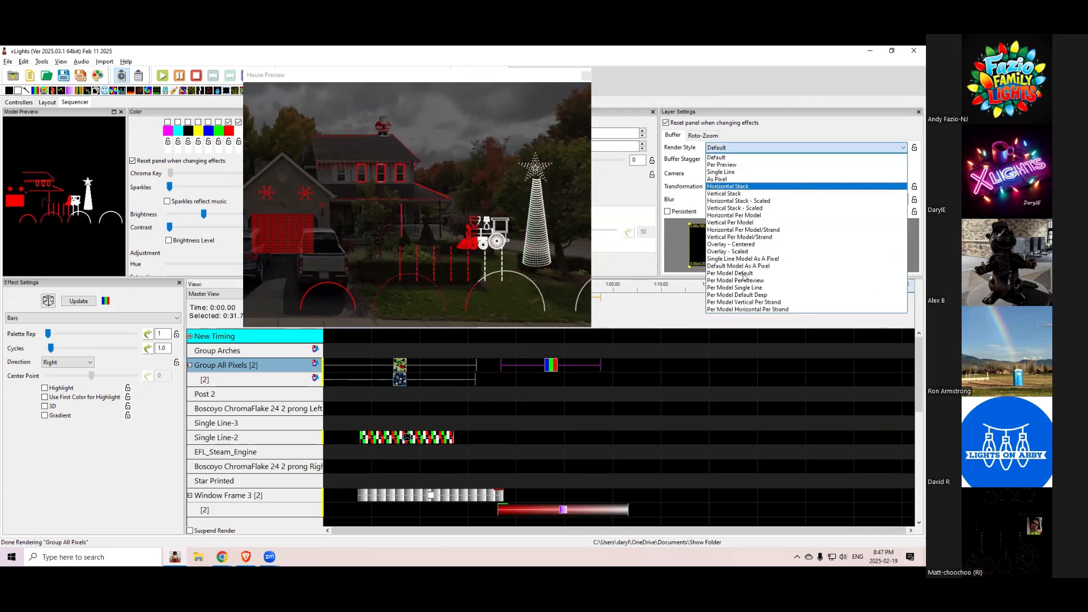
{"action": "left_click", "coordinate": [730, 273]}
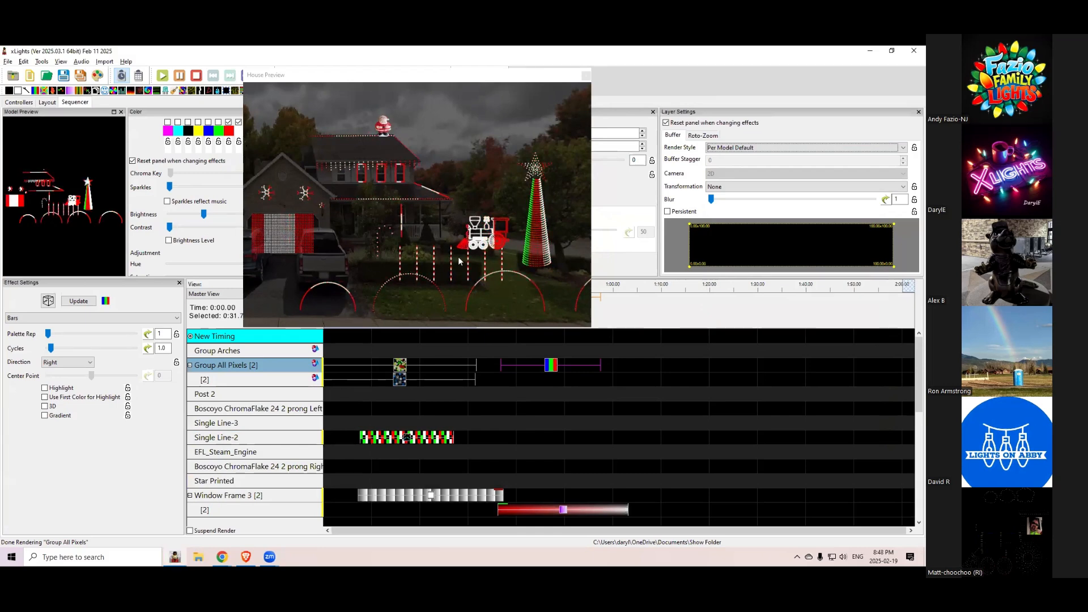
{"action": "left_click", "coordinate": [734, 149]}
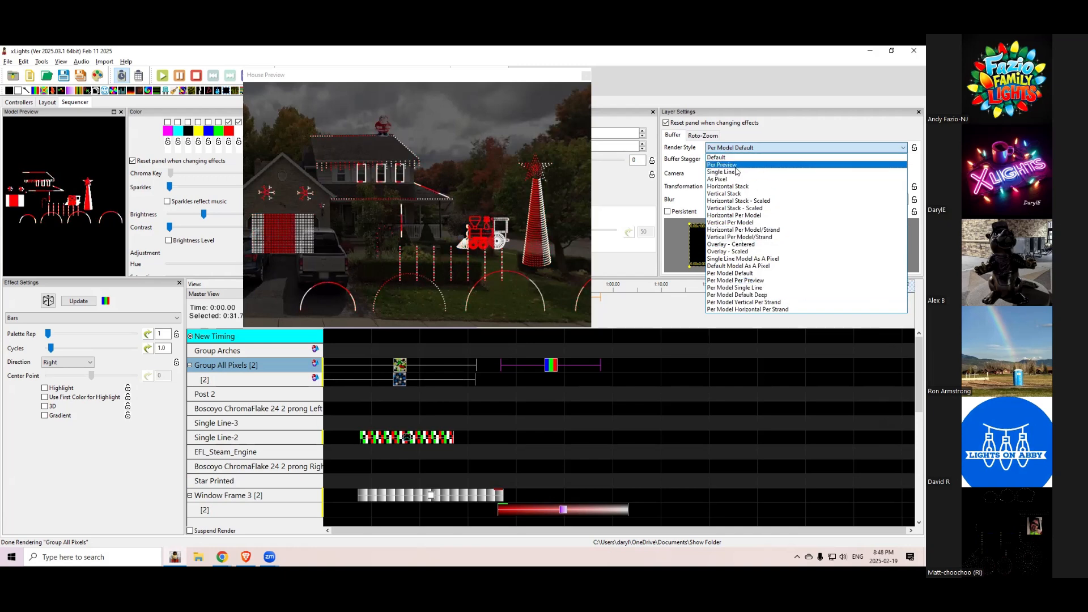
{"action": "left_click", "coordinate": [719, 173]}
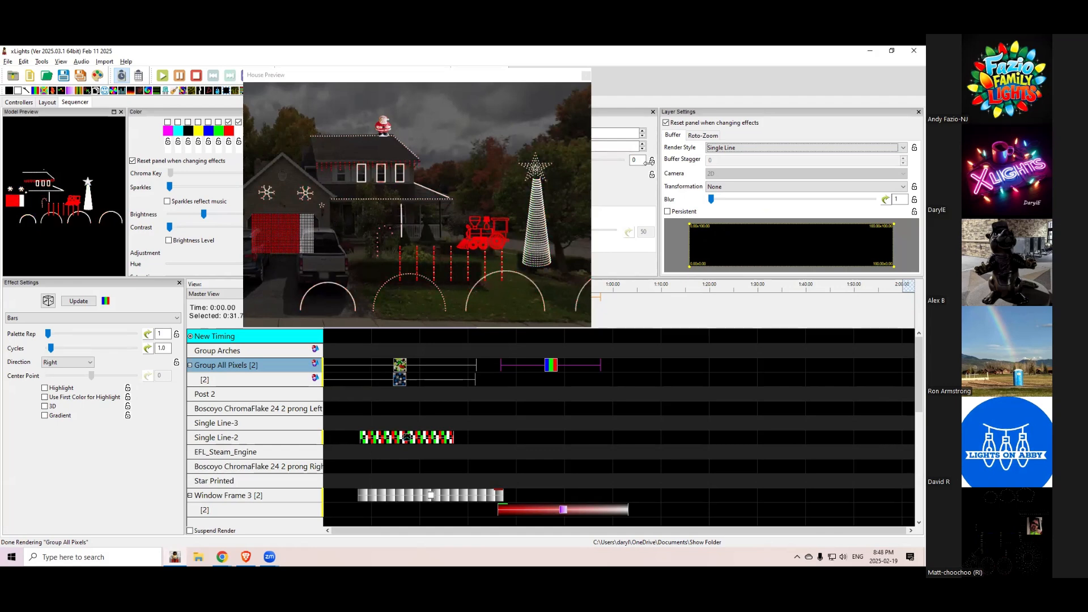
Set the Group All Pixels Bars effect's render style to Overlay - Centered, temporarily limiting its buffer to the left half before restoring the full buffer.
{"action": "left_click", "coordinate": [719, 154]}
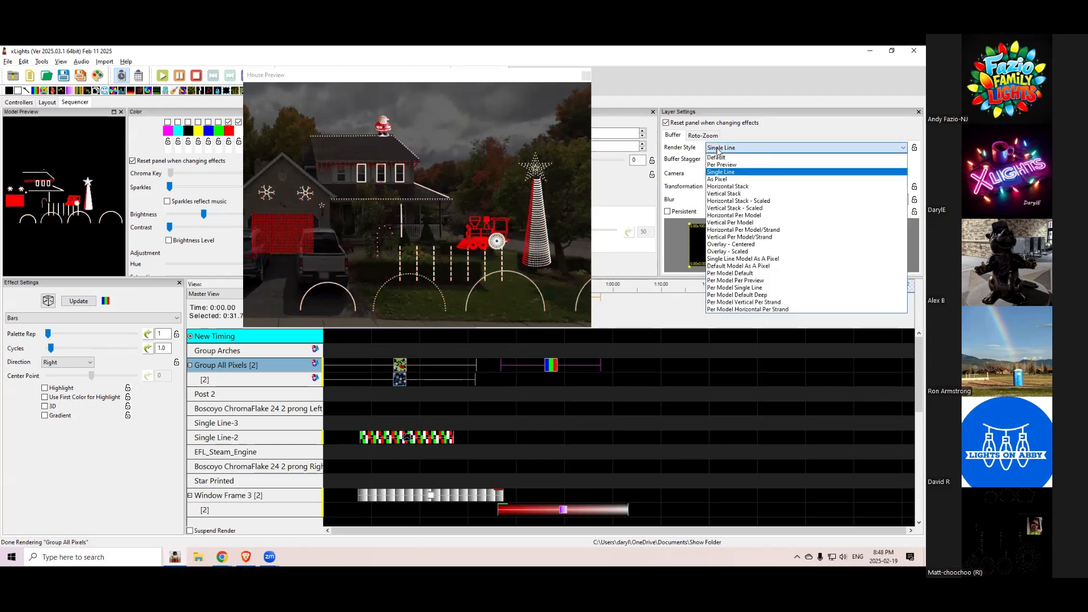
{"action": "left_click", "coordinate": [728, 244]}
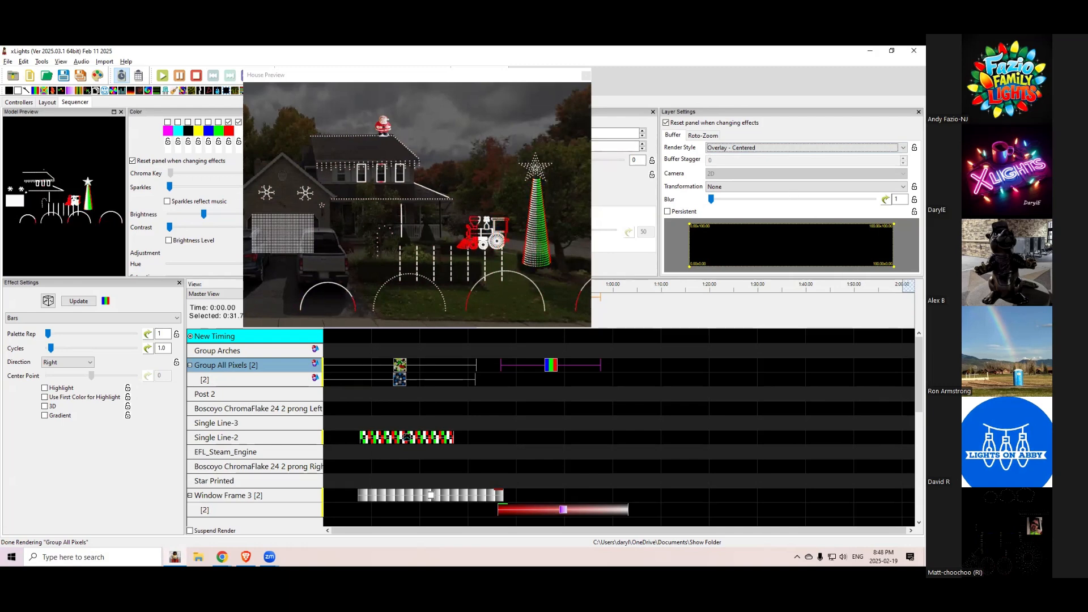
{"action": "right_click", "coordinate": [756, 241]}
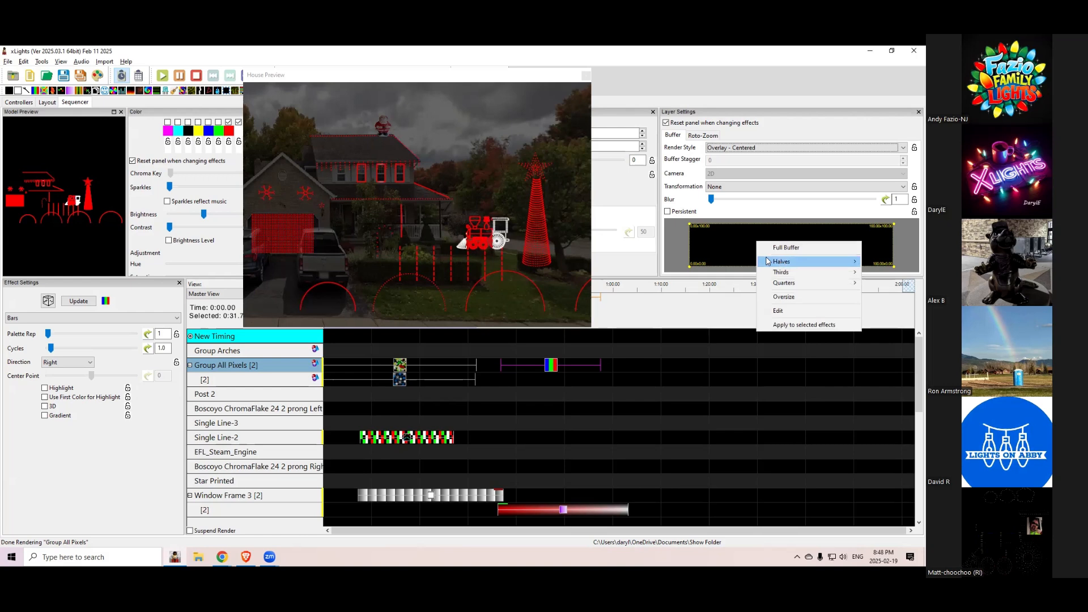
{"action": "mouse_move", "coordinate": [768, 261]}
{"action": "left_click", "coordinate": [712, 262]}
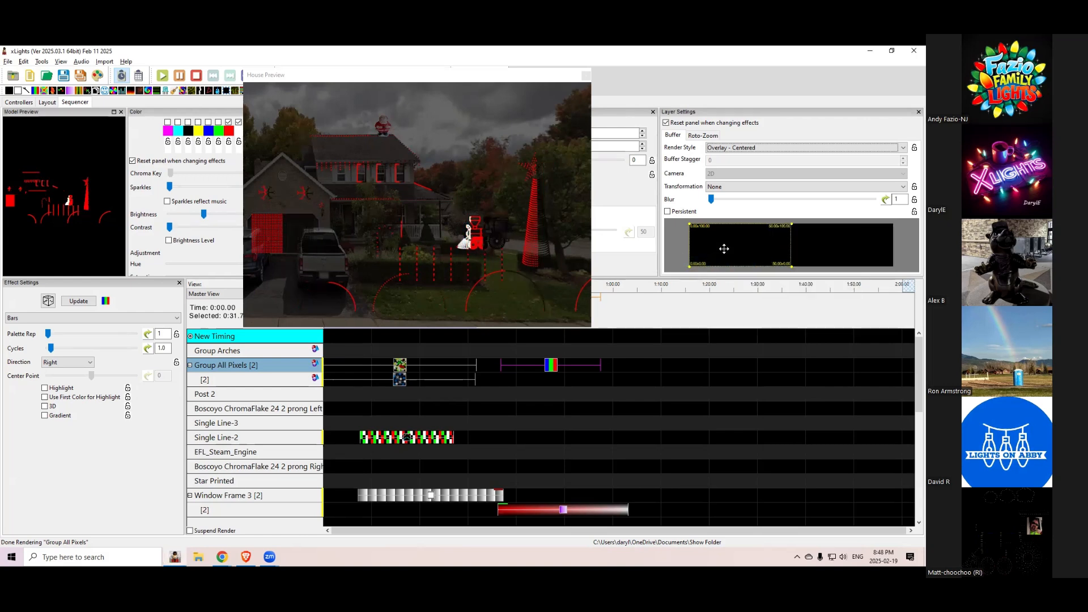
{"action": "double_click", "coordinate": [724, 249]}
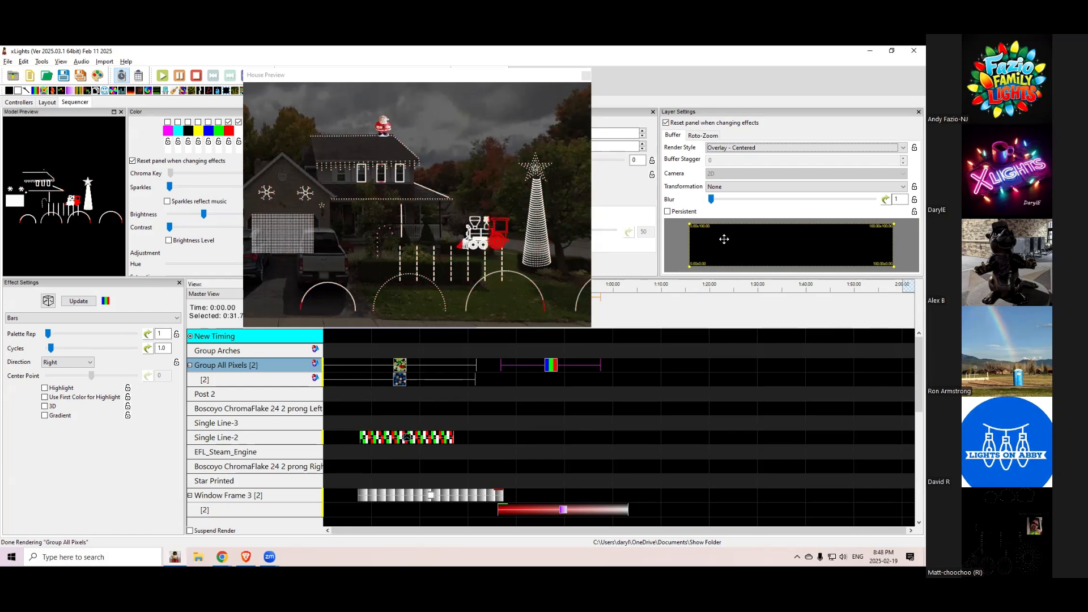
Move the House Preview window off the layer blending settings and review the available blending modes, keeping Normal.
{"action": "left_click", "coordinate": [503, 80]}
{"action": "left_click_drag", "start_coordinate": [503, 80], "coordinate": [293, 207]}
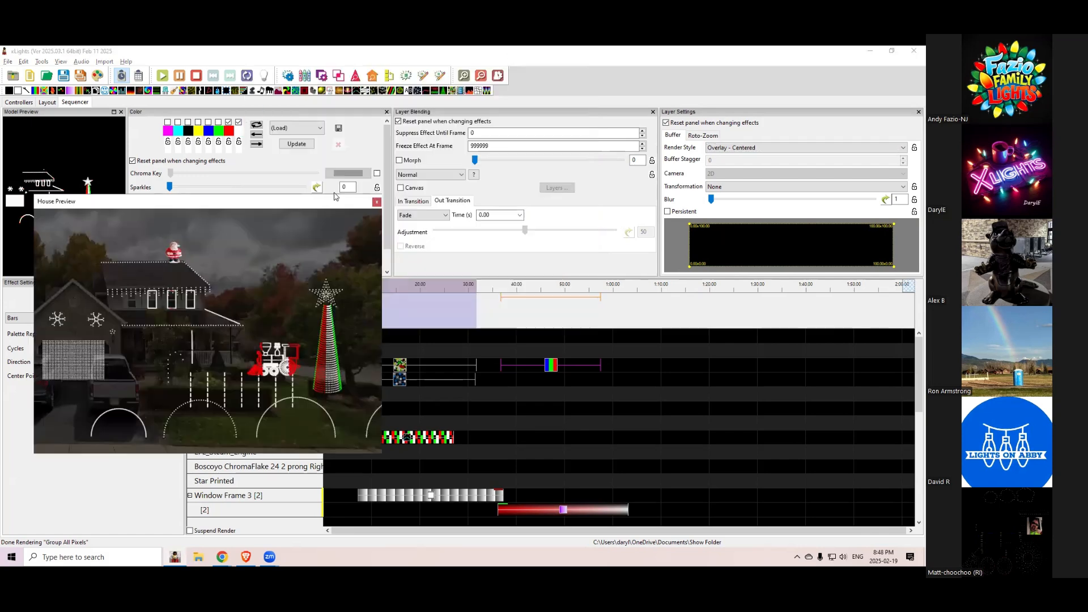
{"action": "left_click", "coordinate": [417, 178]}
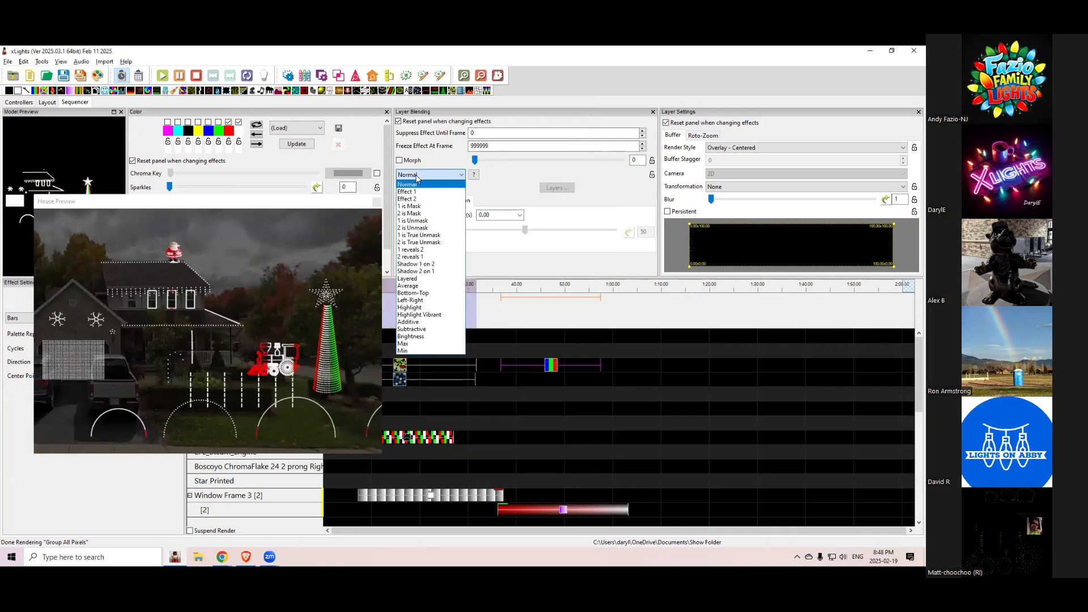
{"action": "left_click", "coordinate": [418, 178]}
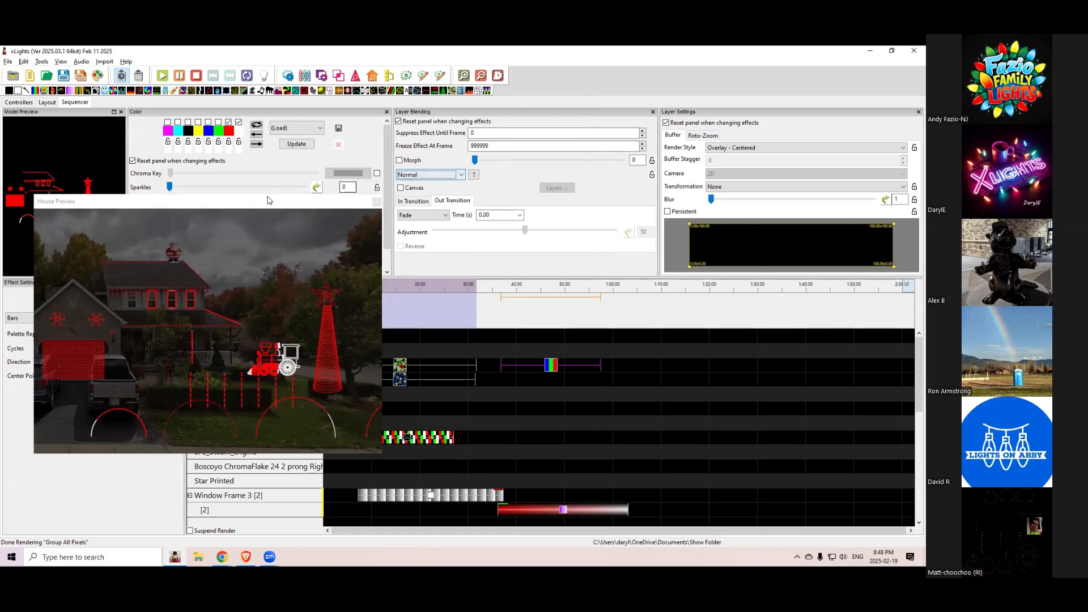
Uncover the color settings and give the Bars effect's red palette color a Gradient color curve from white to red, with red at about 62.
{"action": "left_click_drag", "start_coordinate": [259, 203], "coordinate": [657, 147]}
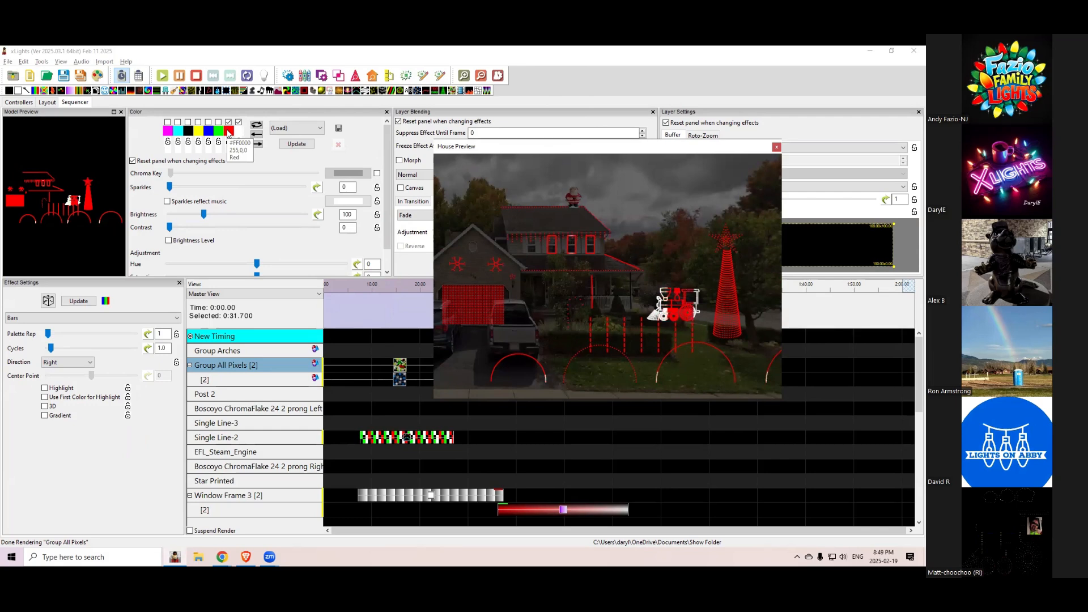
{"action": "left_click", "coordinate": [230, 133]}
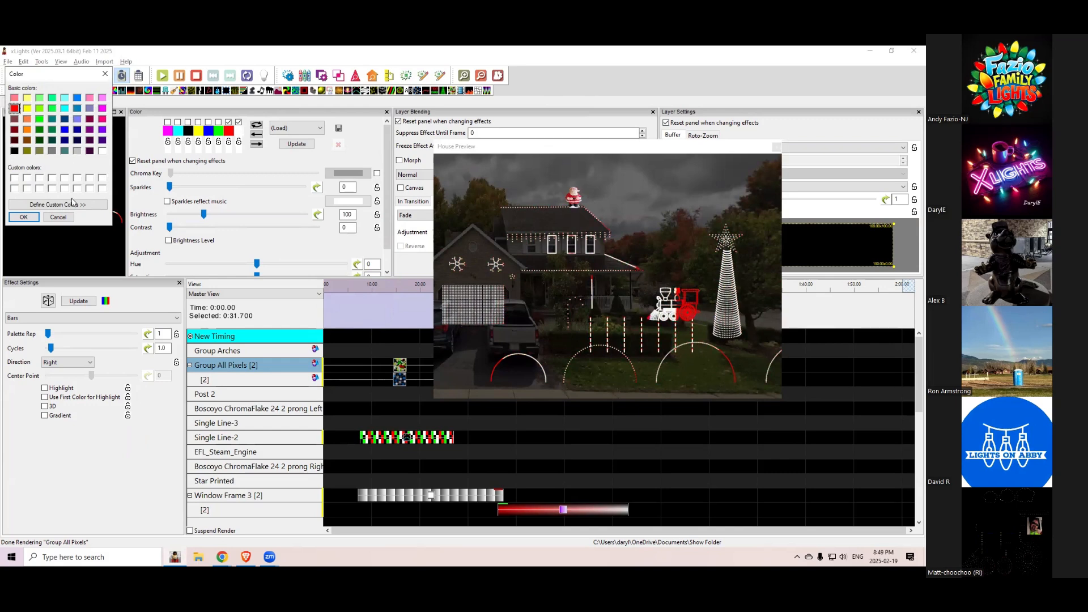
{"action": "left_click", "coordinate": [58, 219]}
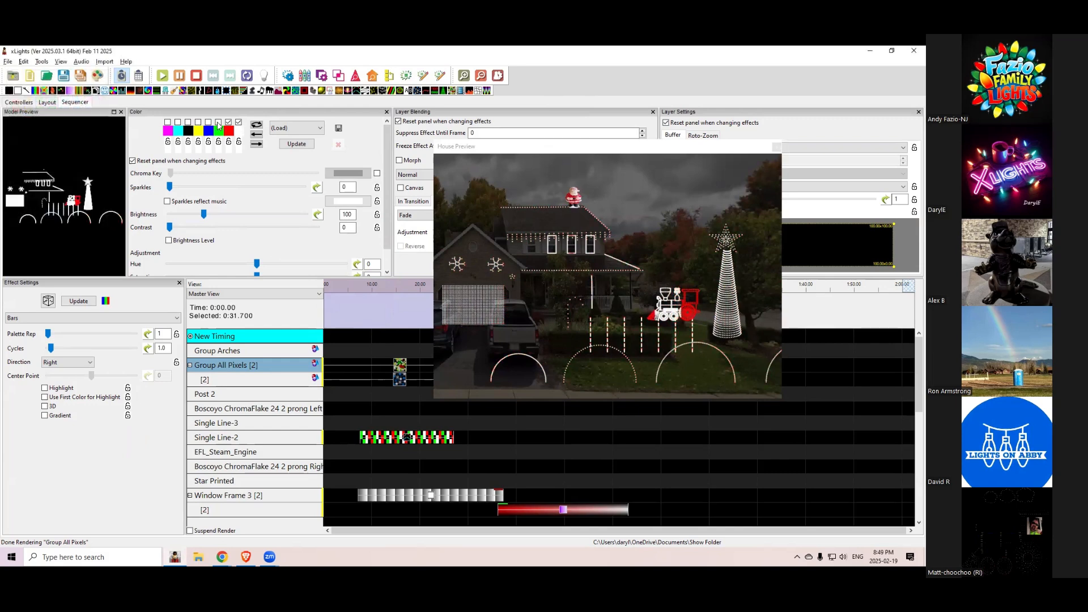
{"action": "left_click", "coordinate": [229, 134]}
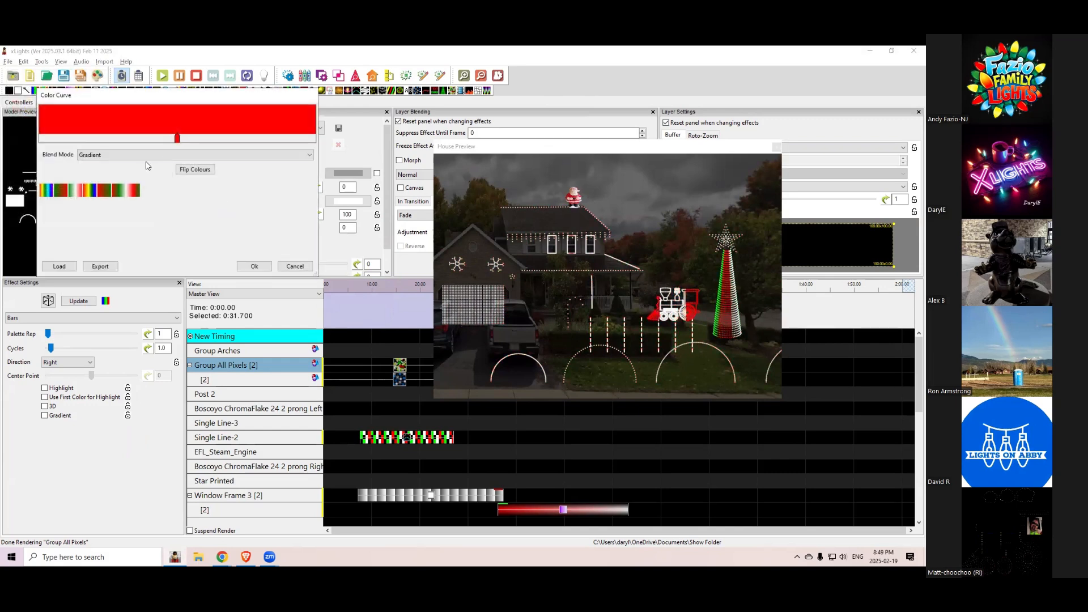
{"action": "left_click", "coordinate": [92, 123]}
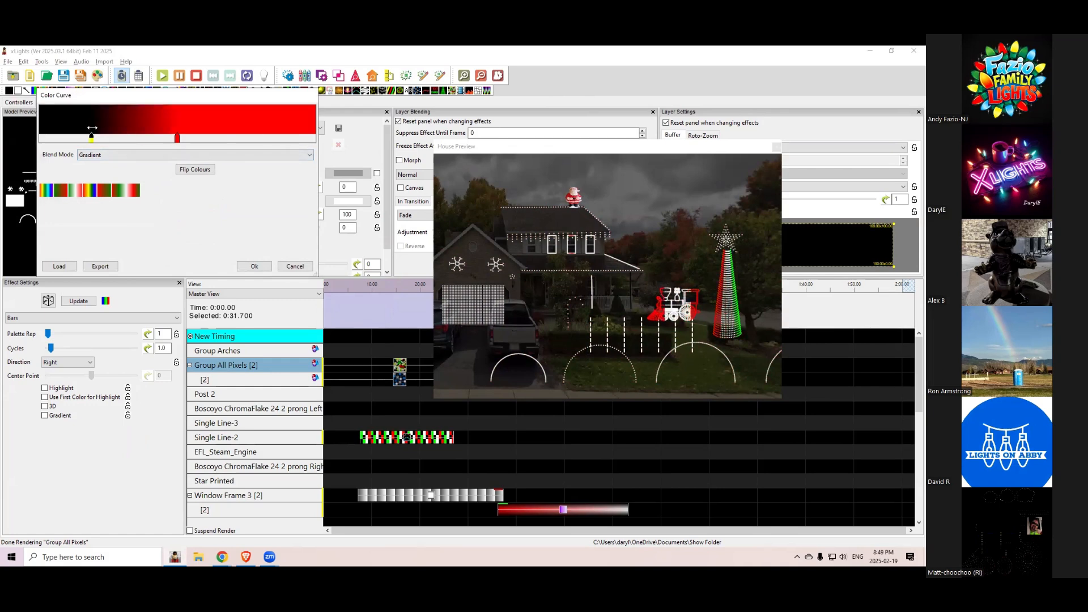
{"action": "double_click", "coordinate": [91, 136]}
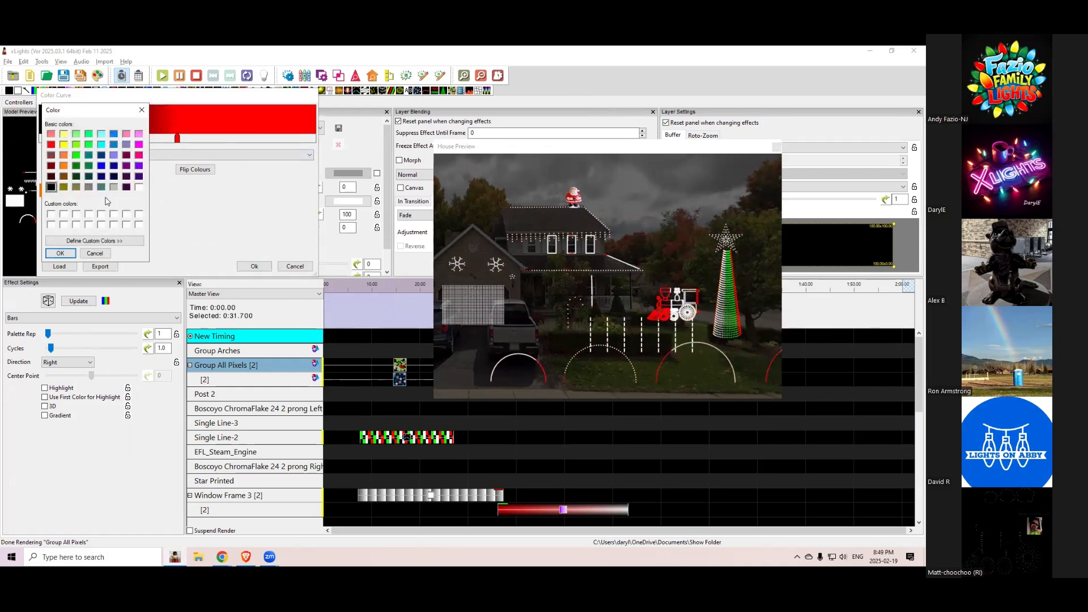
{"action": "left_click", "coordinate": [139, 187]}
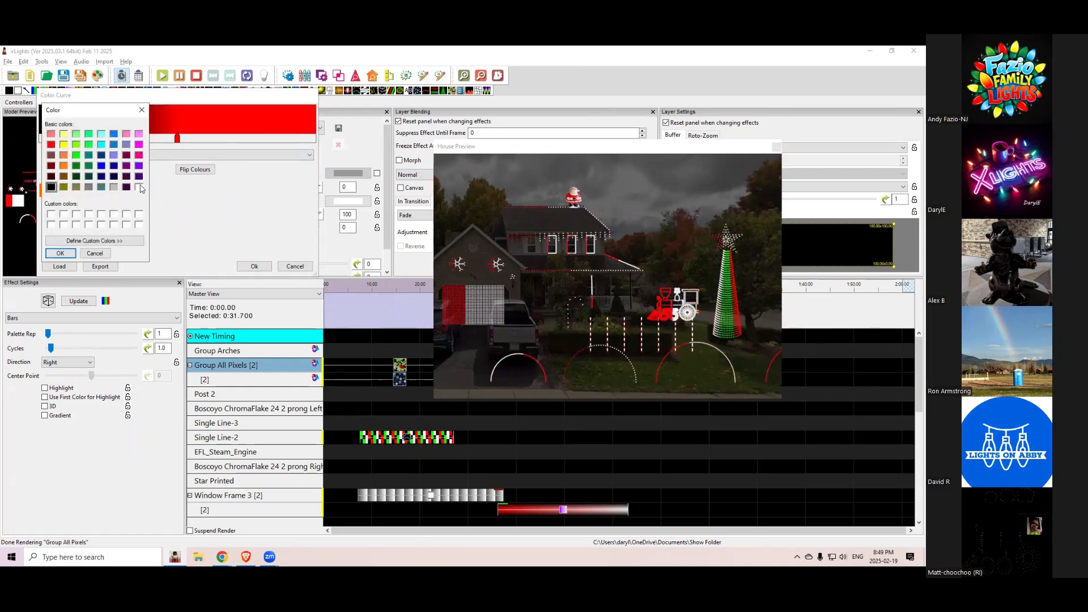
{"action": "left_click", "coordinate": [60, 253]}
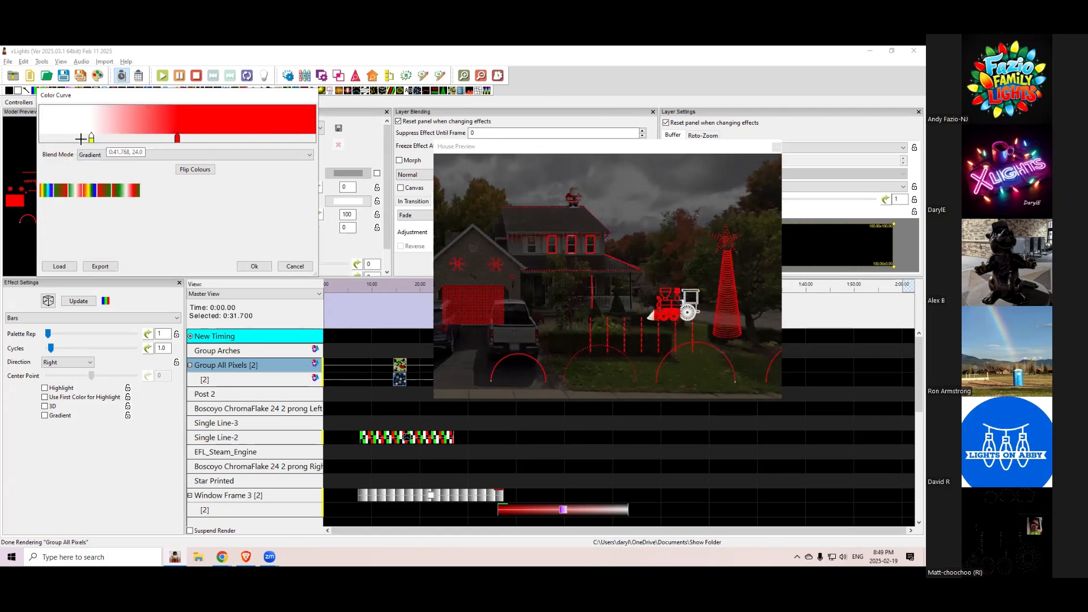
{"action": "left_click_drag", "start_coordinate": [91, 136], "coordinate": [211, 137]}
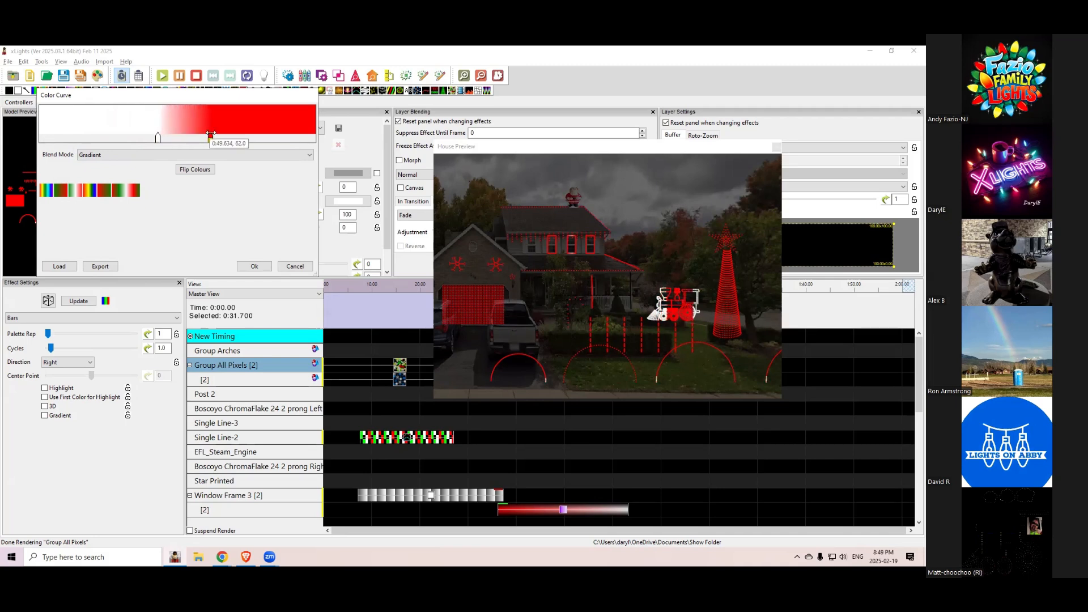
{"action": "left_click", "coordinate": [268, 267]}
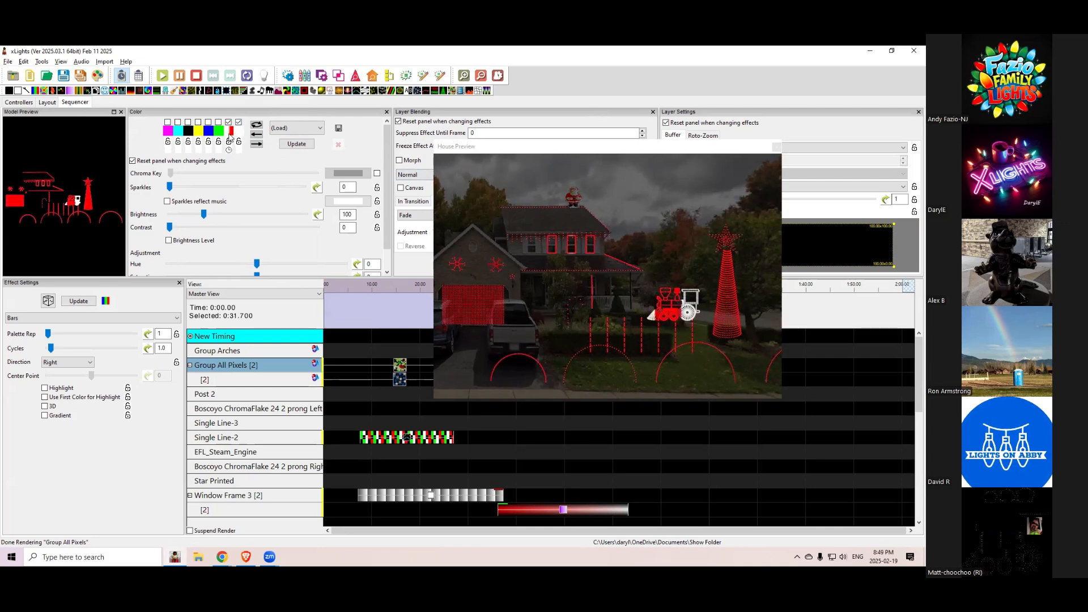
Review the edited color curve without changing it, check the Effect Options slide in Google Slides, and return to xLights.
{"action": "left_click", "coordinate": [230, 134]}
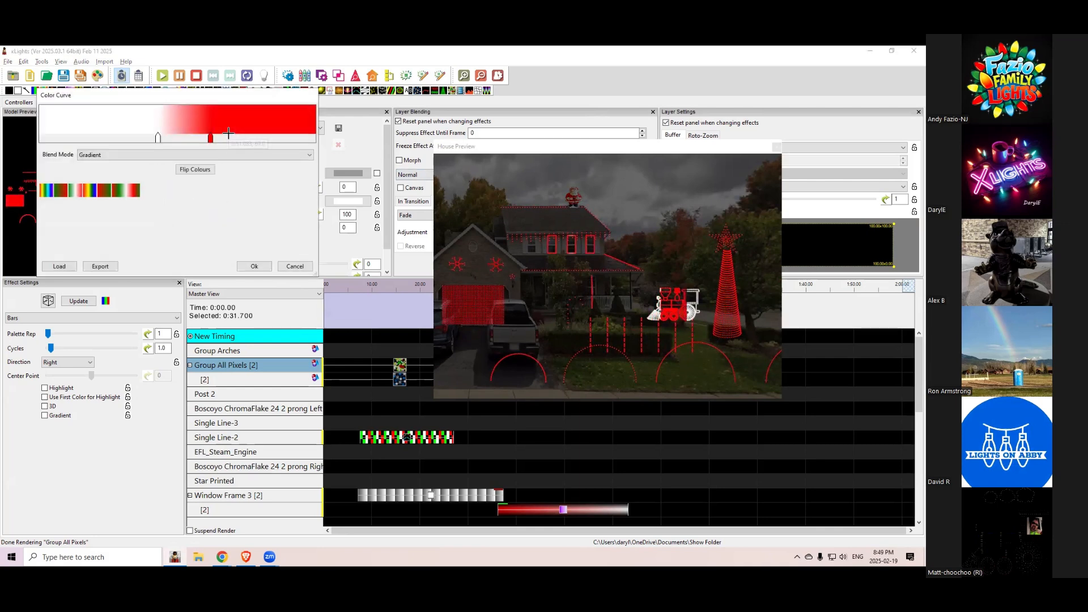
{"action": "left_click", "coordinate": [296, 266]}
{"action": "key", "text": "alt+Tab"}
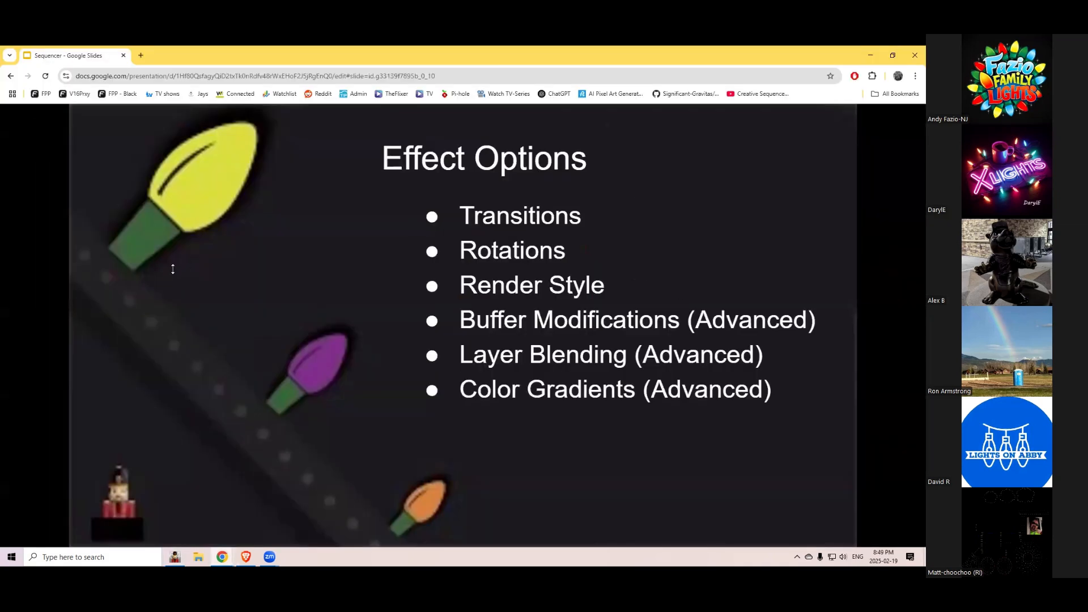
{"action": "key", "text": "alt+Tab"}
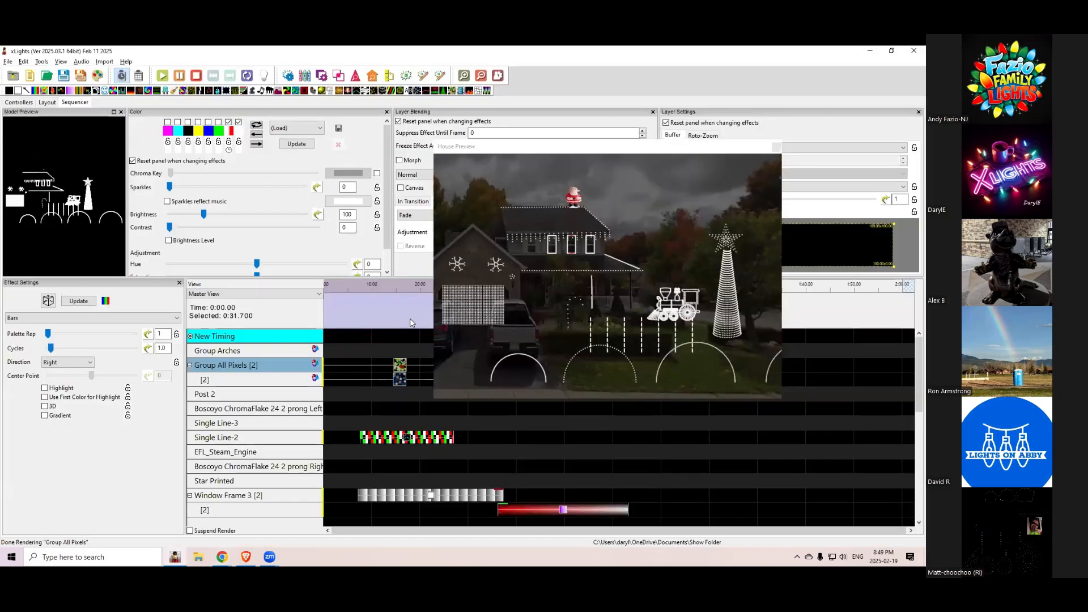
Move the House Preview window off the layer blending settings and switch the sequencer to the Candy Canes view.
{"action": "left_click", "coordinate": [519, 156]}
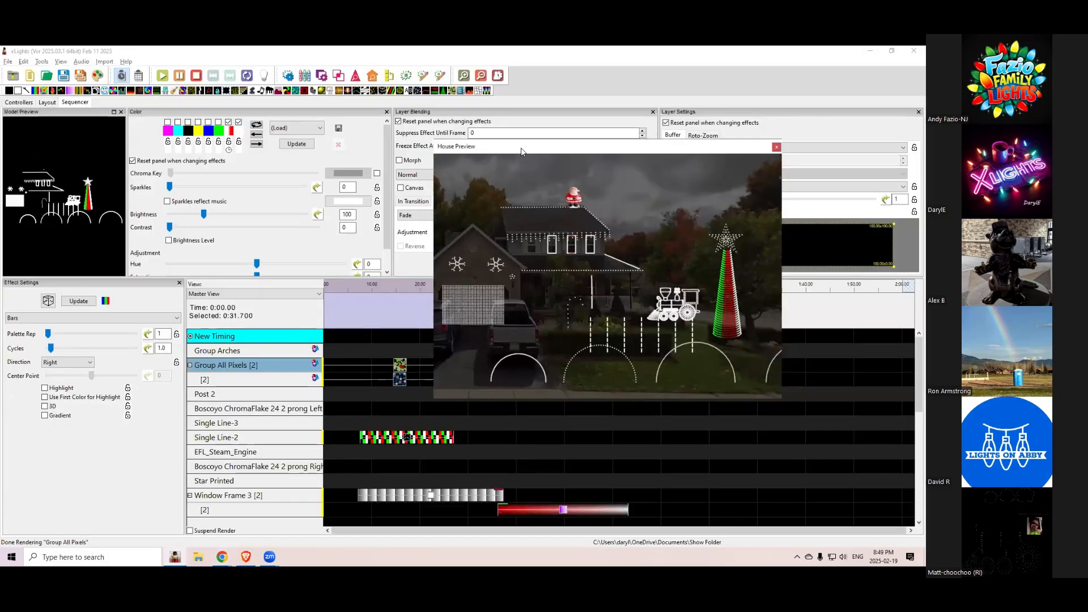
{"action": "left_click_drag", "start_coordinate": [516, 147], "coordinate": [624, 227]}
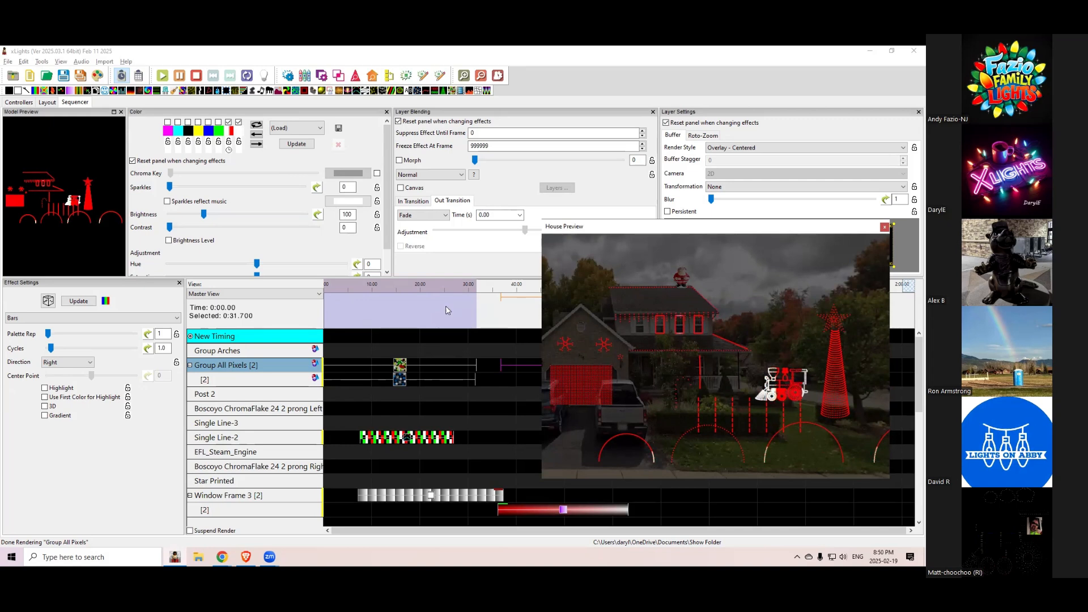
{"action": "left_click", "coordinate": [226, 335]}
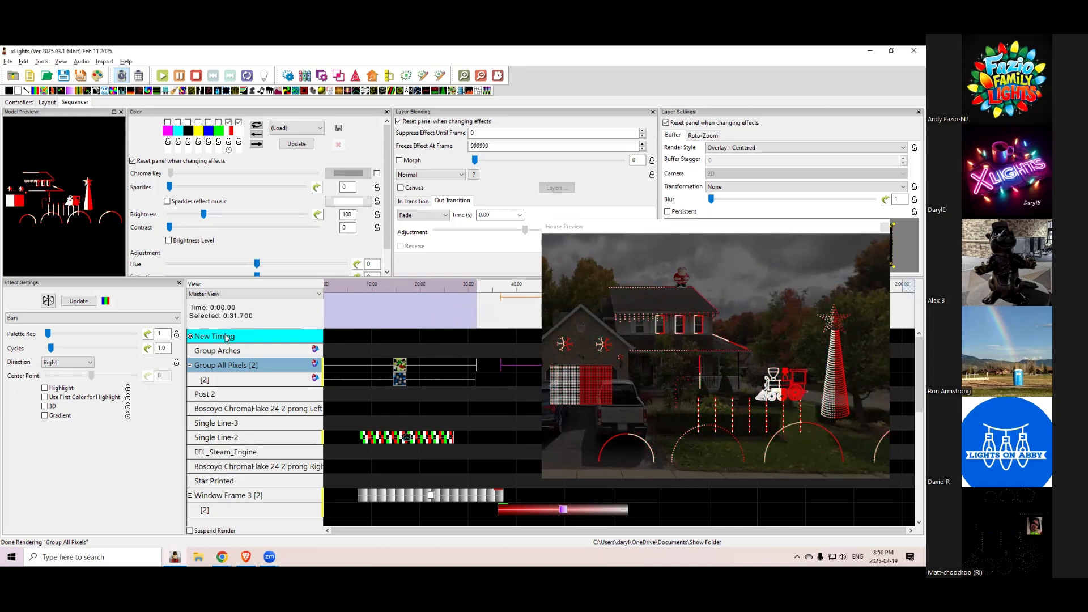
{"action": "left_click", "coordinate": [232, 354]}
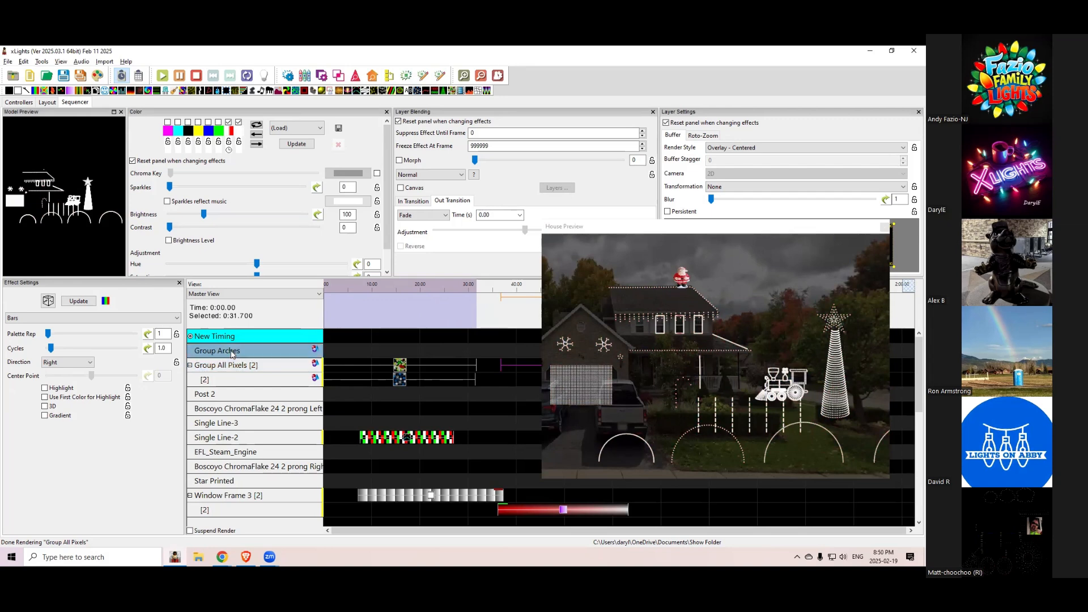
{"action": "left_click", "coordinate": [240, 296]}
{"action": "left_click", "coordinate": [222, 312]}
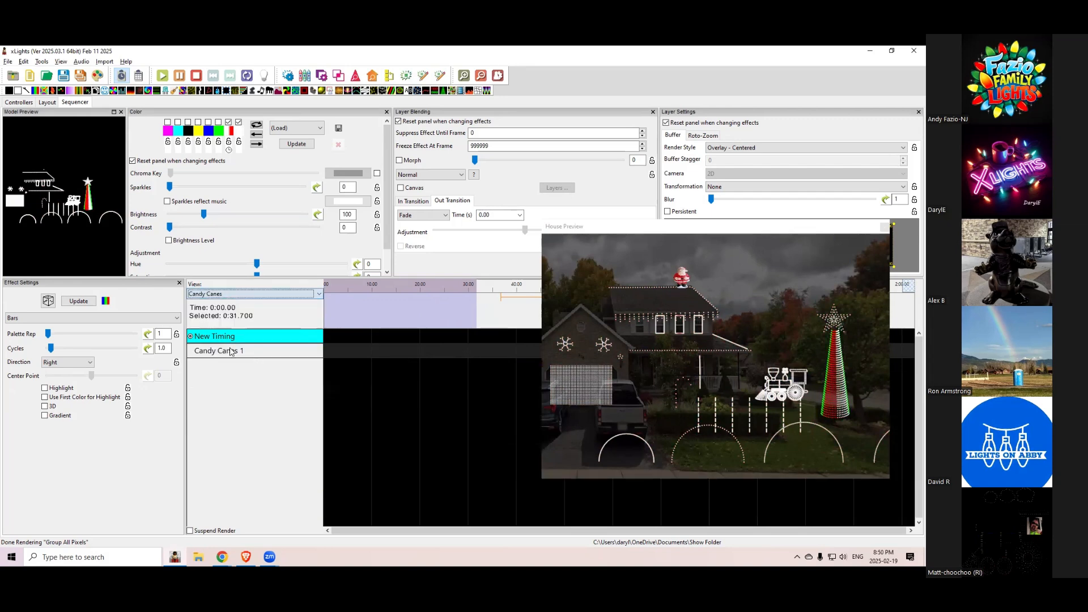
Edit the Candy Canes view's display elements, adding the Santa model and removing the New Timing track.
{"action": "right_click", "coordinate": [233, 336]}
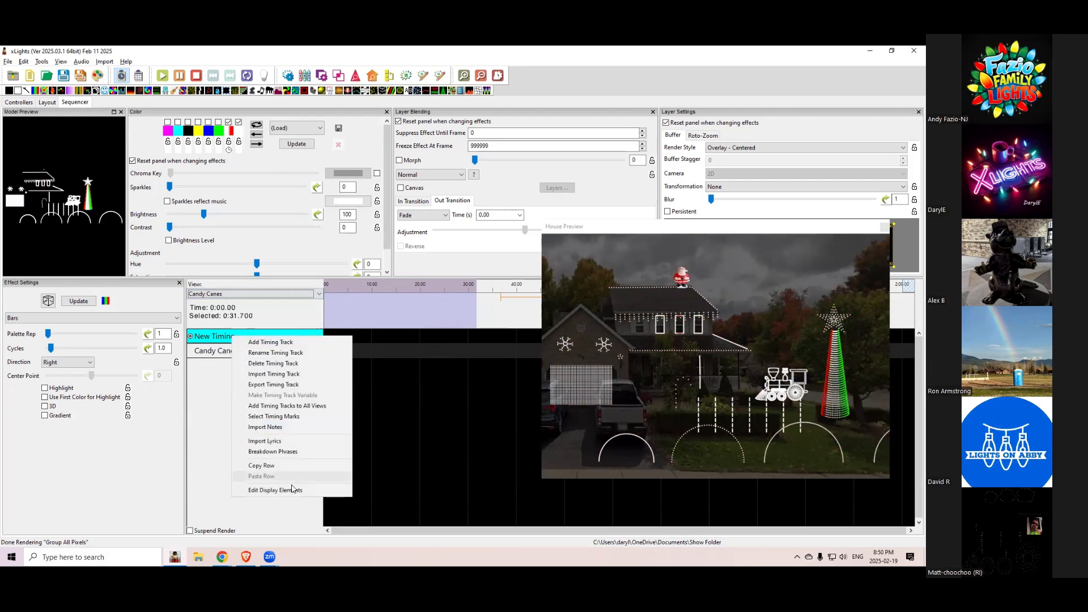
{"action": "left_click", "coordinate": [292, 490]}
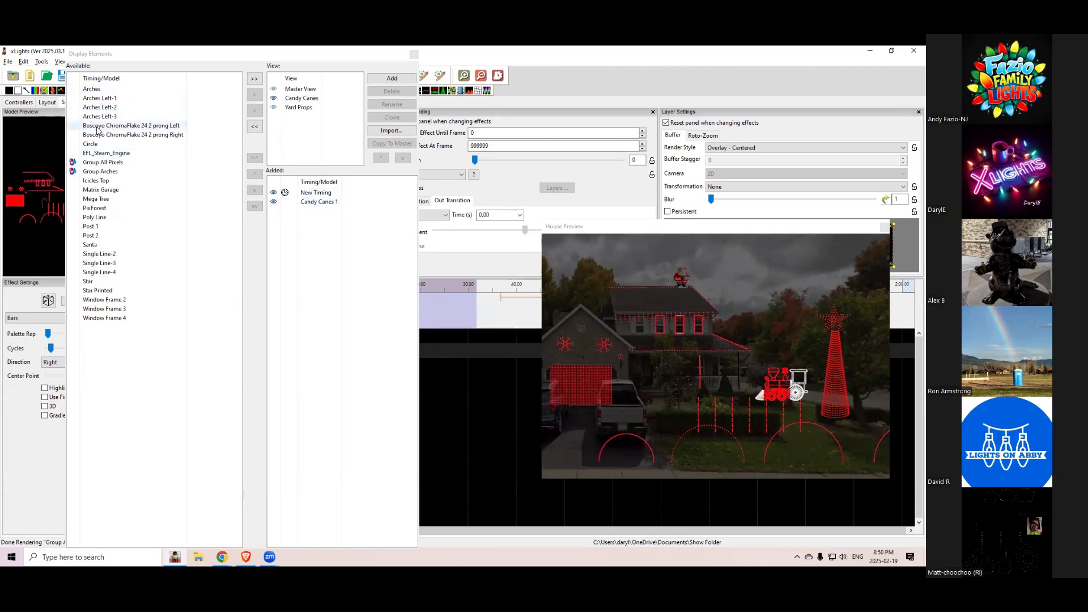
{"action": "left_click", "coordinate": [93, 246]}
{"action": "double_click", "coordinate": [94, 246]}
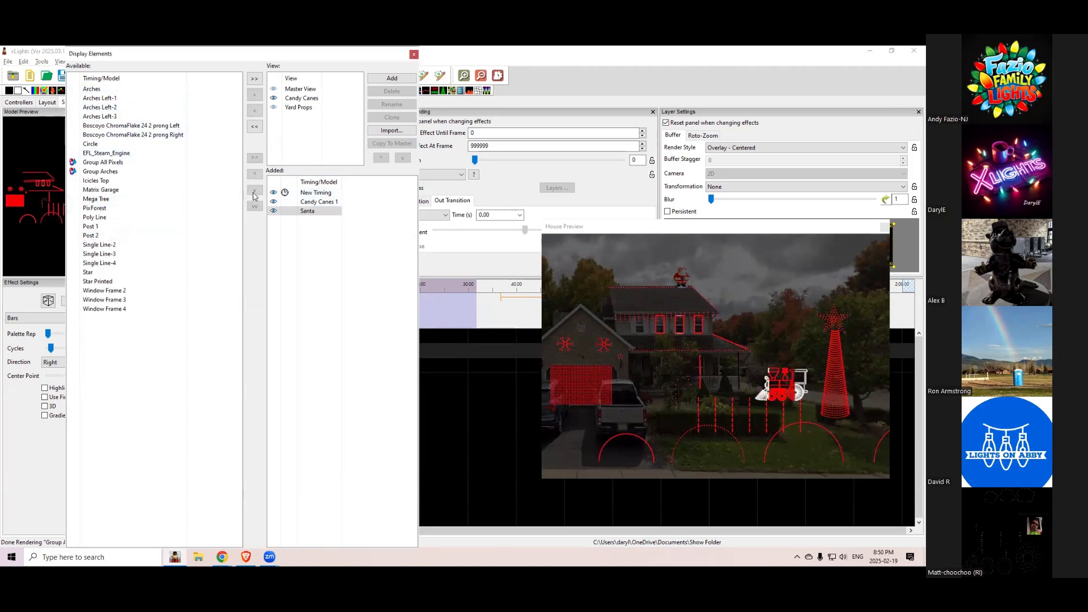
{"action": "double_click", "coordinate": [316, 193]}
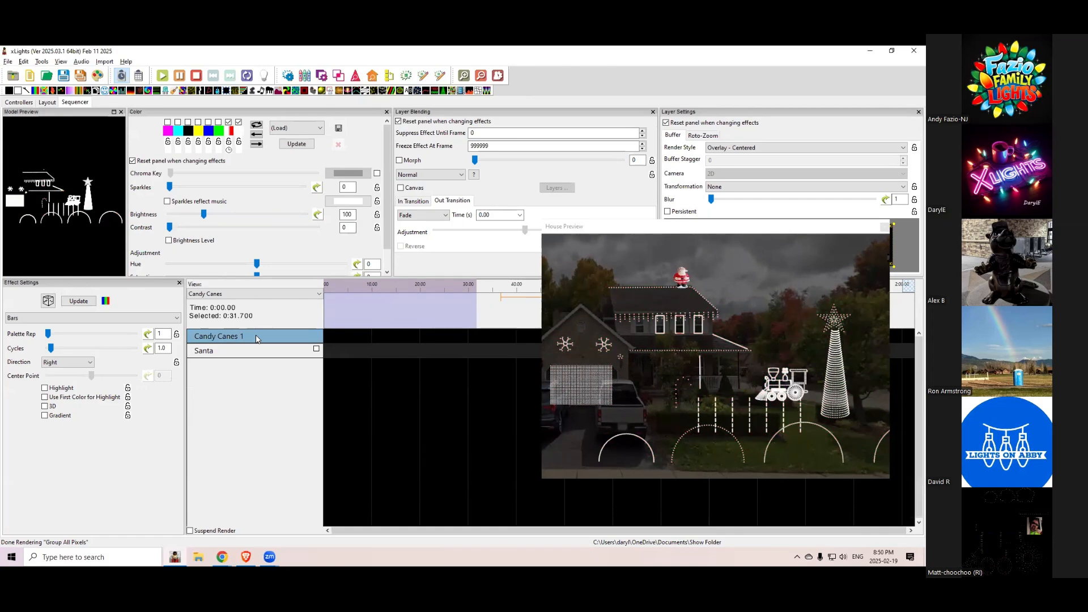
Switch the sequencer back to Master View and add its timing tracks to all views.
{"action": "right_click", "coordinate": [256, 339]}
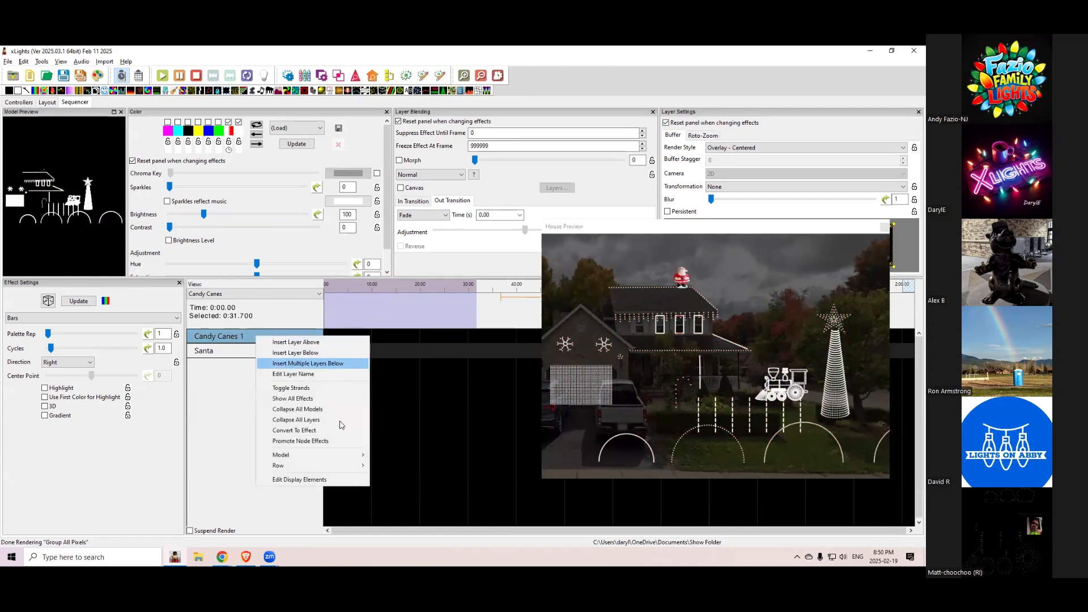
{"action": "left_click", "coordinate": [246, 395]}
{"action": "left_click", "coordinate": [215, 295]}
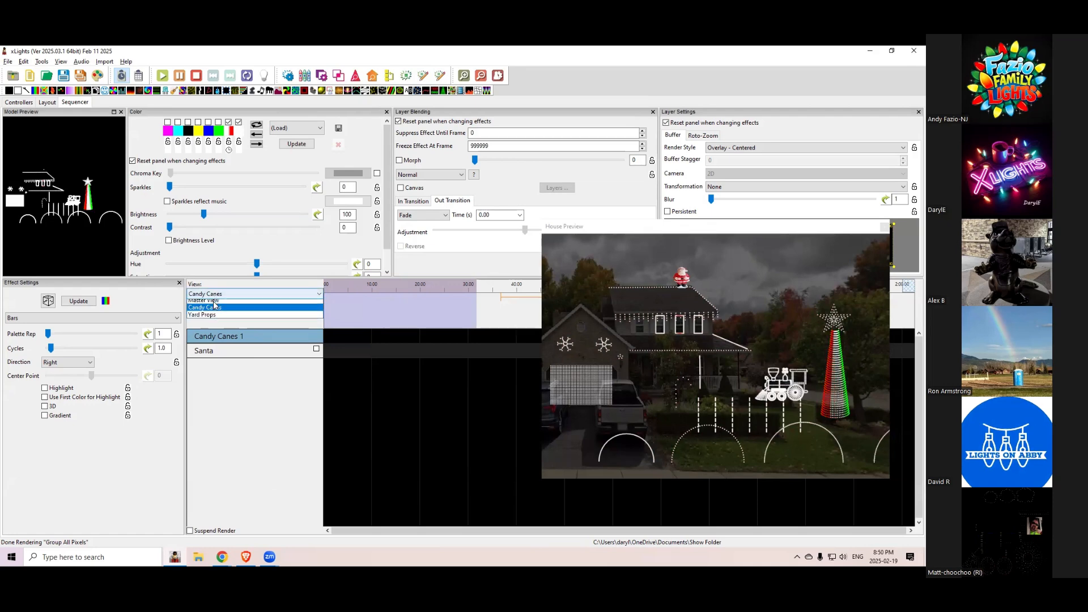
{"action": "left_click", "coordinate": [207, 301]}
{"action": "right_click", "coordinate": [224, 338]}
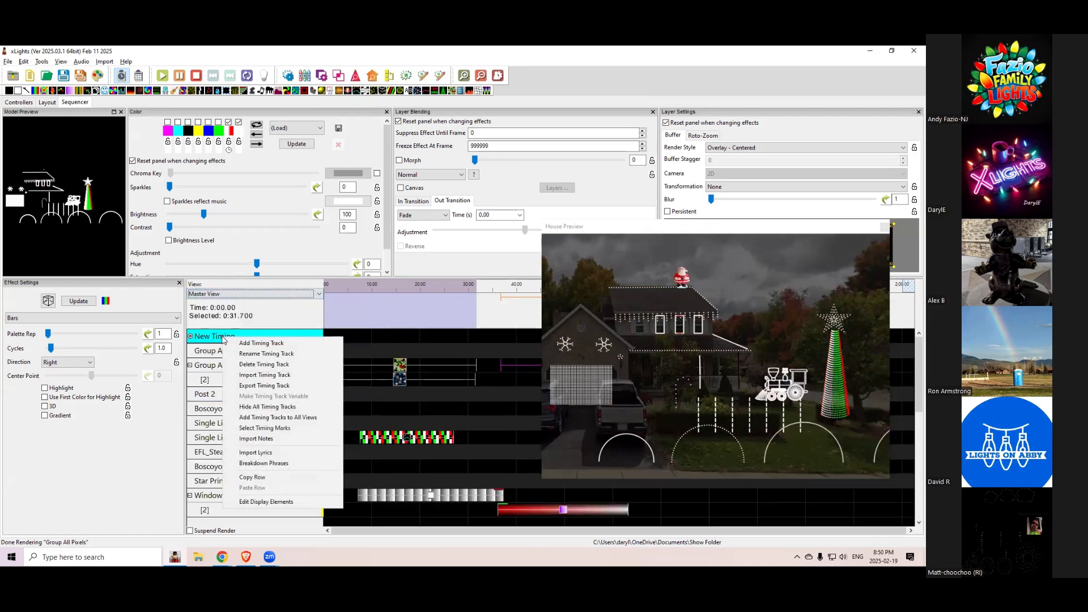
{"action": "left_click", "coordinate": [268, 419]}
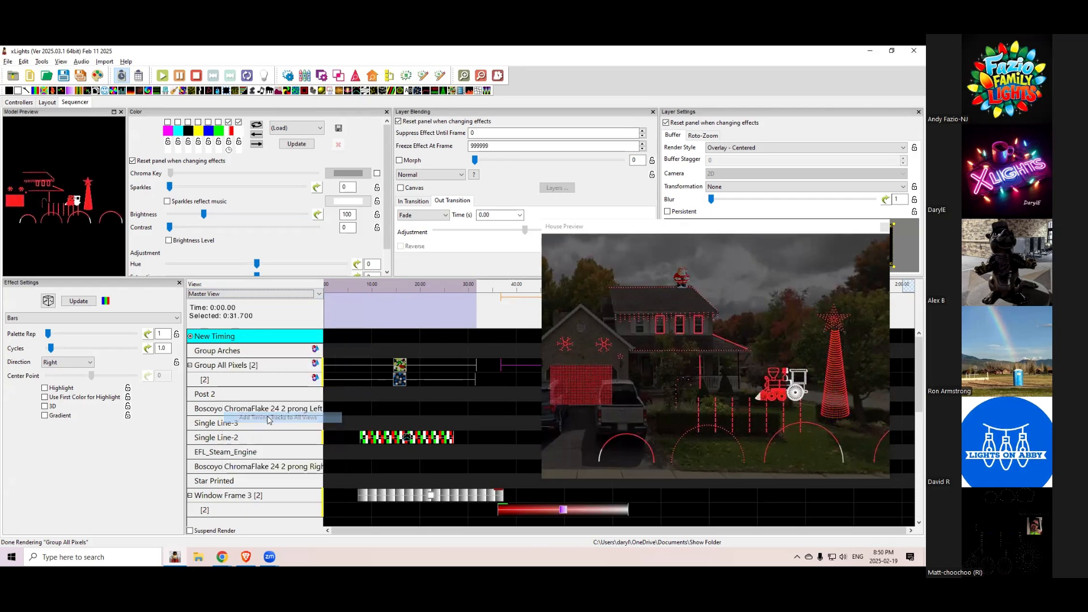
Add two timing tracks with the Empty interval to Master View, named Empty and Empty_2.
{"action": "right_click", "coordinate": [263, 340]}
{"action": "left_click", "coordinate": [280, 342]}
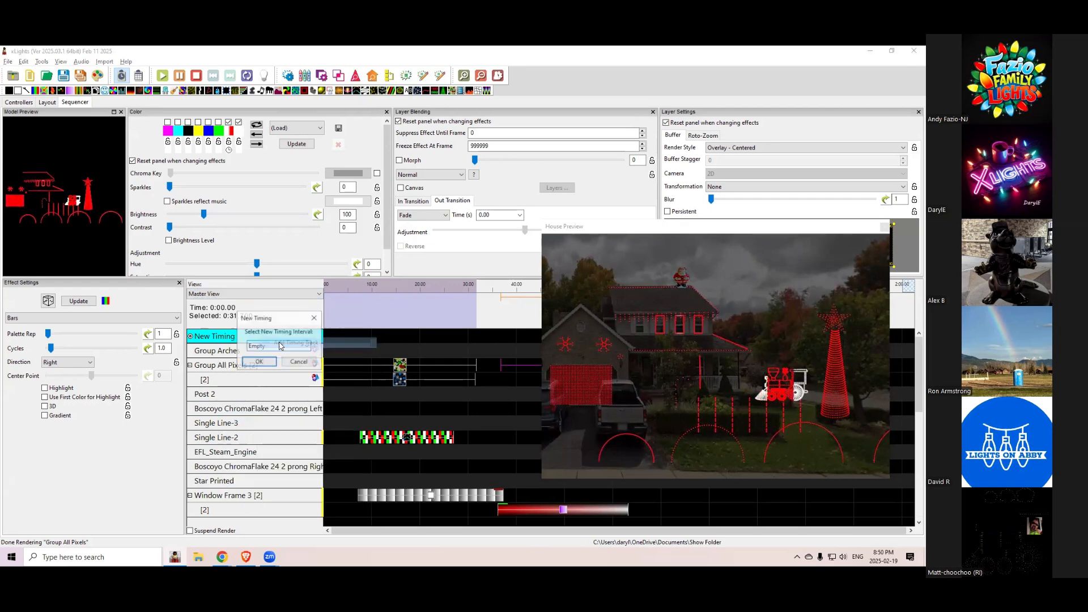
{"action": "key", "text": "Return"}
{"action": "right_click", "coordinate": [291, 333]}
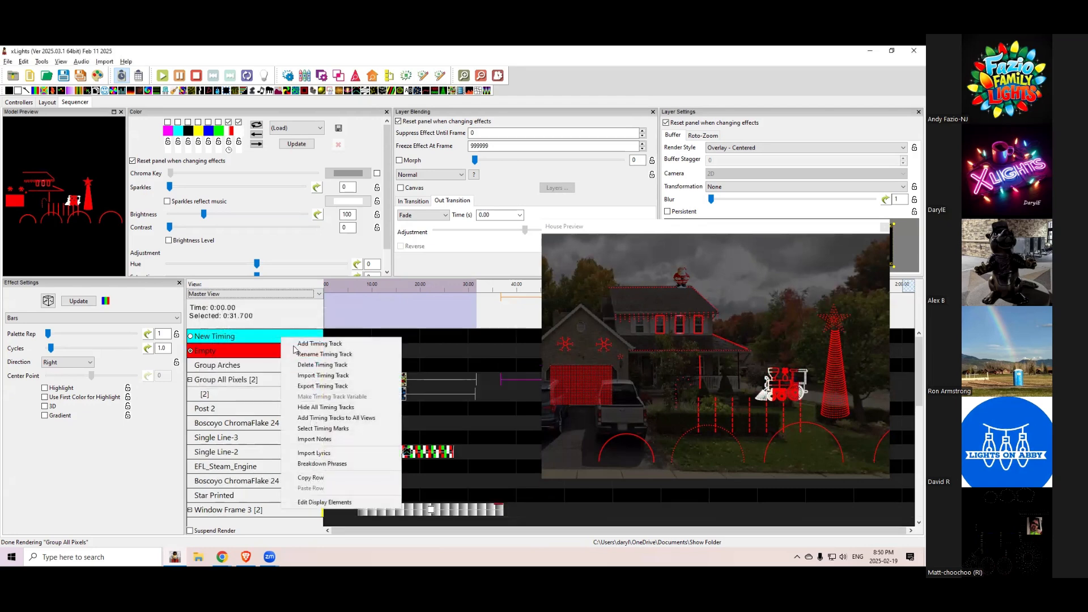
{"action": "left_click", "coordinate": [303, 344]}
{"action": "key", "text": "Return"}
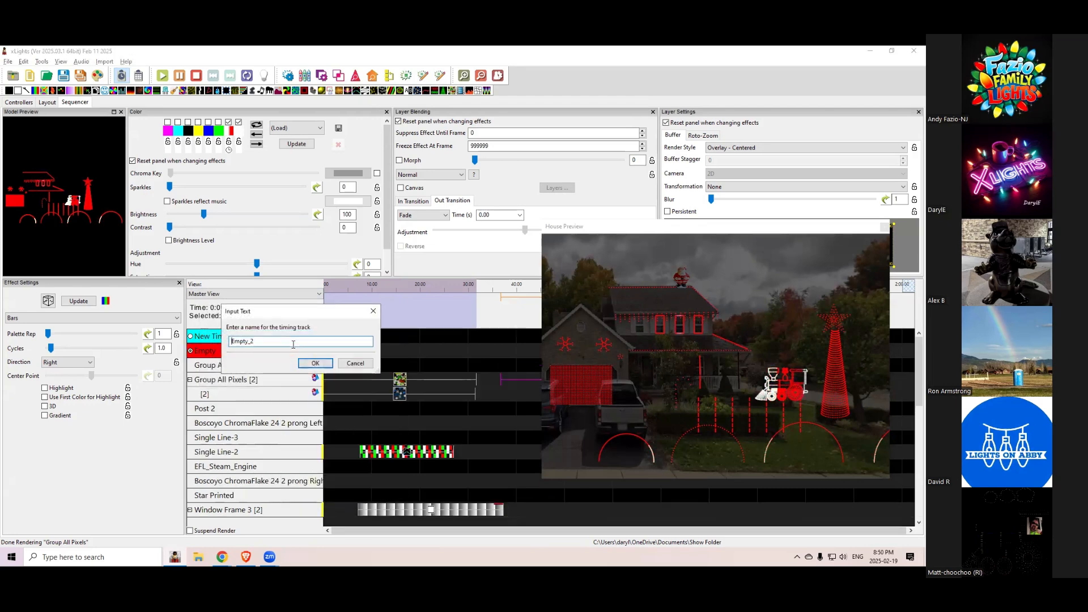
{"action": "key", "text": "Return"}
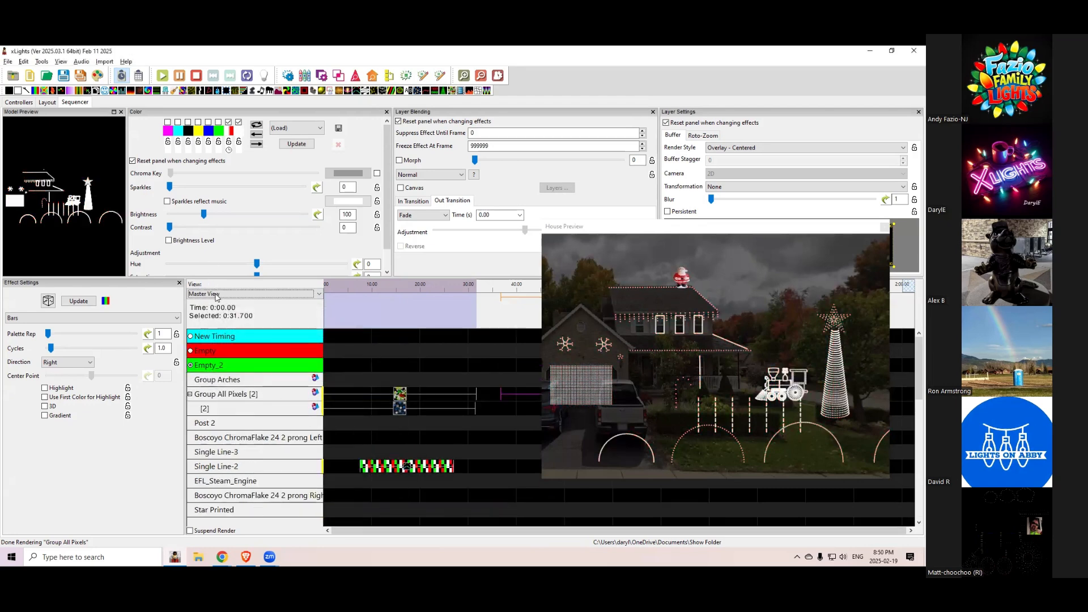
Check which timing tracks the Candy Canes view contains and return to Master View.
{"action": "left_click", "coordinate": [238, 294]}
{"action": "left_click", "coordinate": [228, 343]}
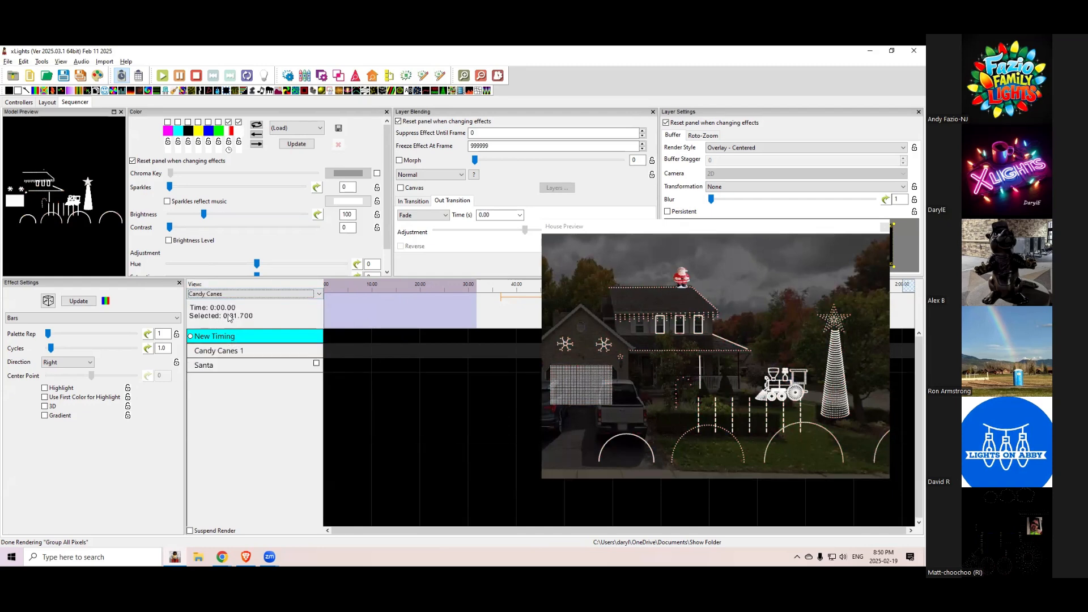
{"action": "left_click", "coordinate": [221, 296]}
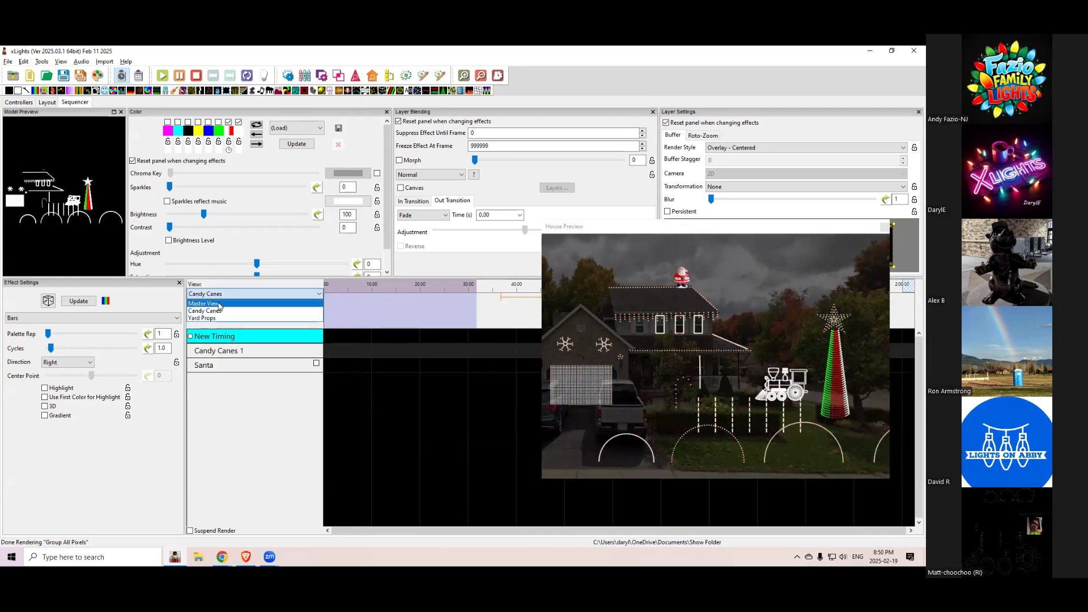
{"action": "left_click", "coordinate": [220, 303]}
Add Master View's timing tracks to all views and switch the sequencer to the Yard Props view.
{"action": "right_click", "coordinate": [235, 342]}
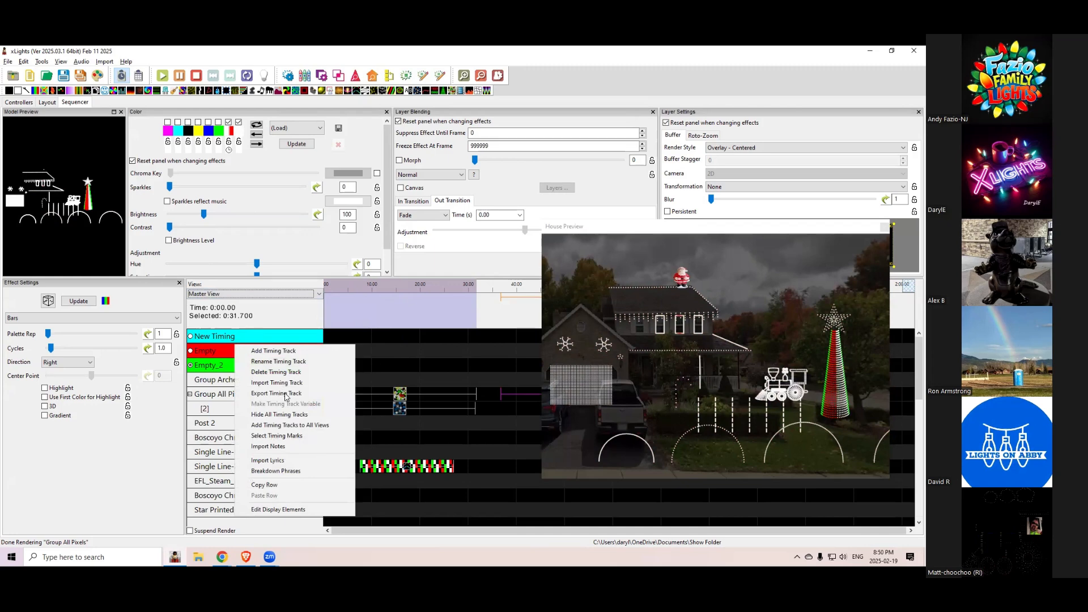
{"action": "left_click", "coordinate": [281, 426]}
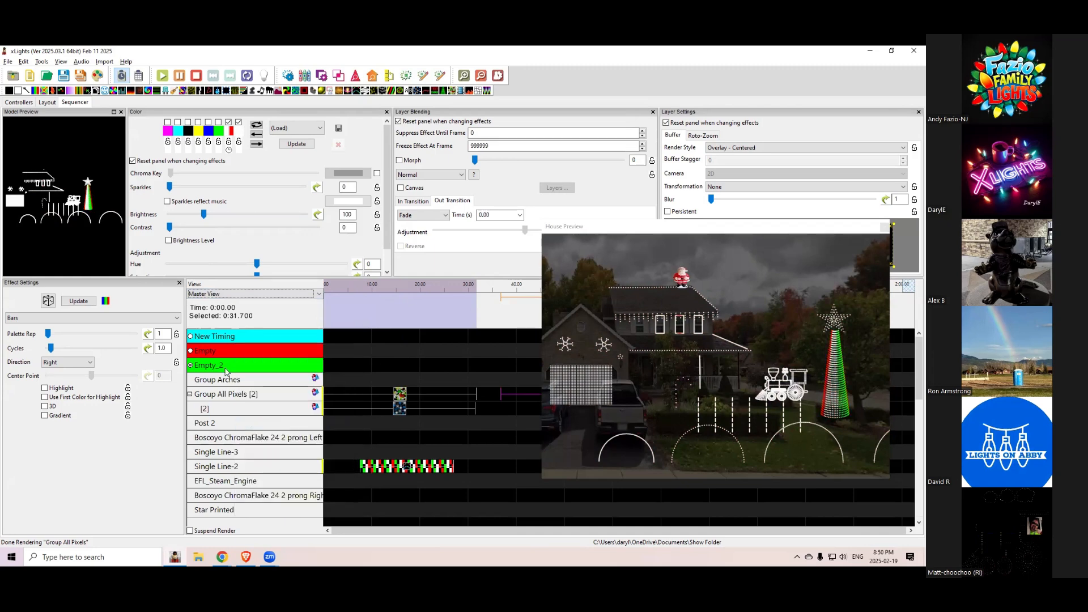
{"action": "left_click", "coordinate": [221, 295]}
{"action": "left_click", "coordinate": [220, 318]}
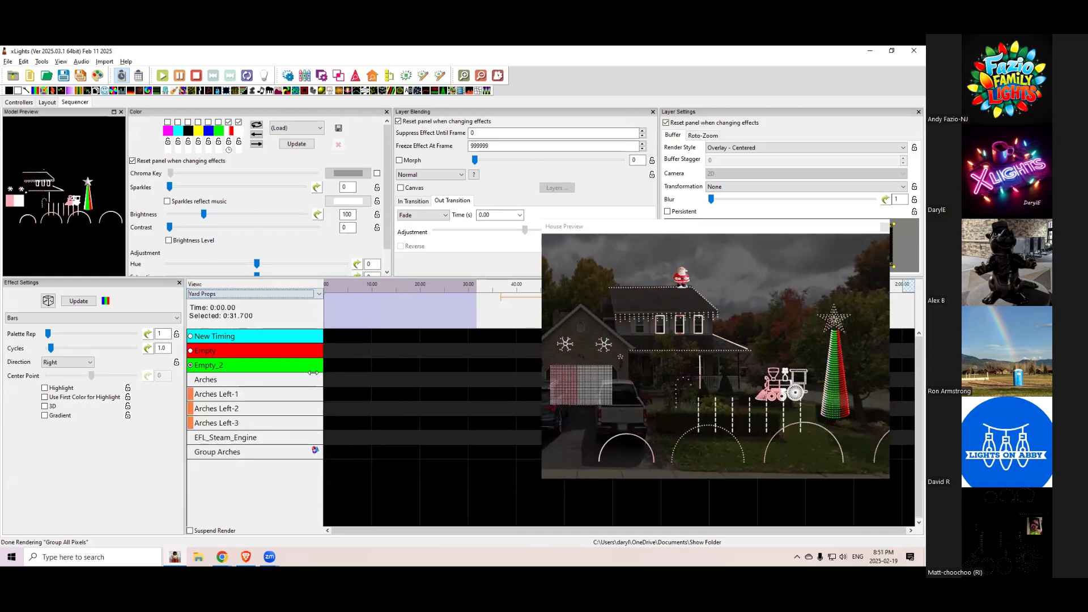
Place timing marks on the Empty_2 track at about 7.6, 23 and 32 seconds.
{"action": "left_click", "coordinate": [361, 318]}
{"action": "left_click", "coordinate": [435, 318]}
{"action": "key", "text": "t"}
{"action": "left_click", "coordinate": [479, 321]}
{"action": "key", "text": "t"}
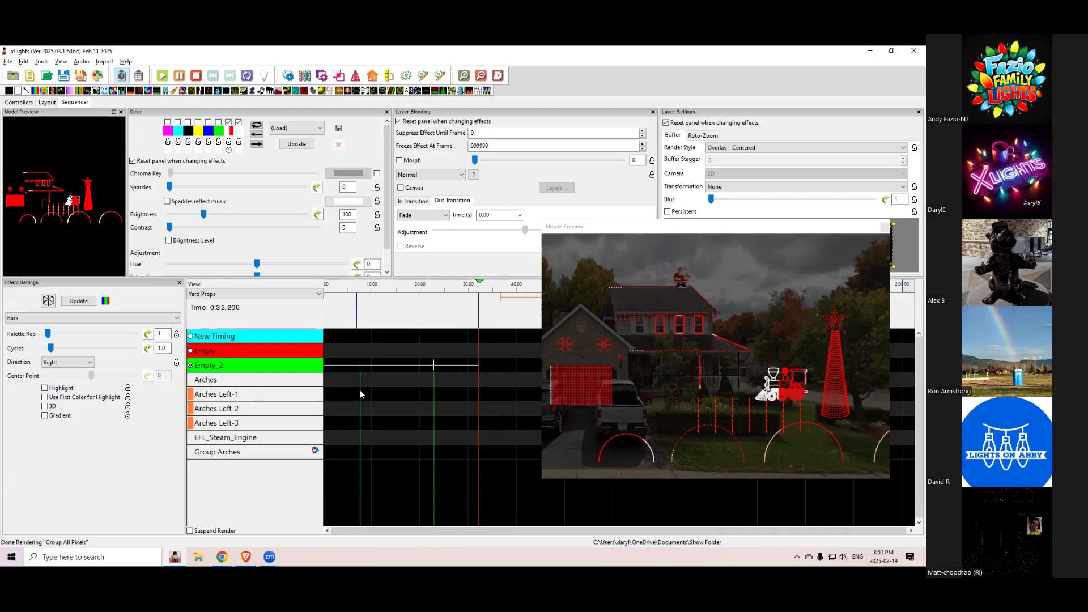
Add an On effect to Arches Left-1 between the first two timing marks and switch to Master View.
{"action": "left_click", "coordinate": [403, 395]}
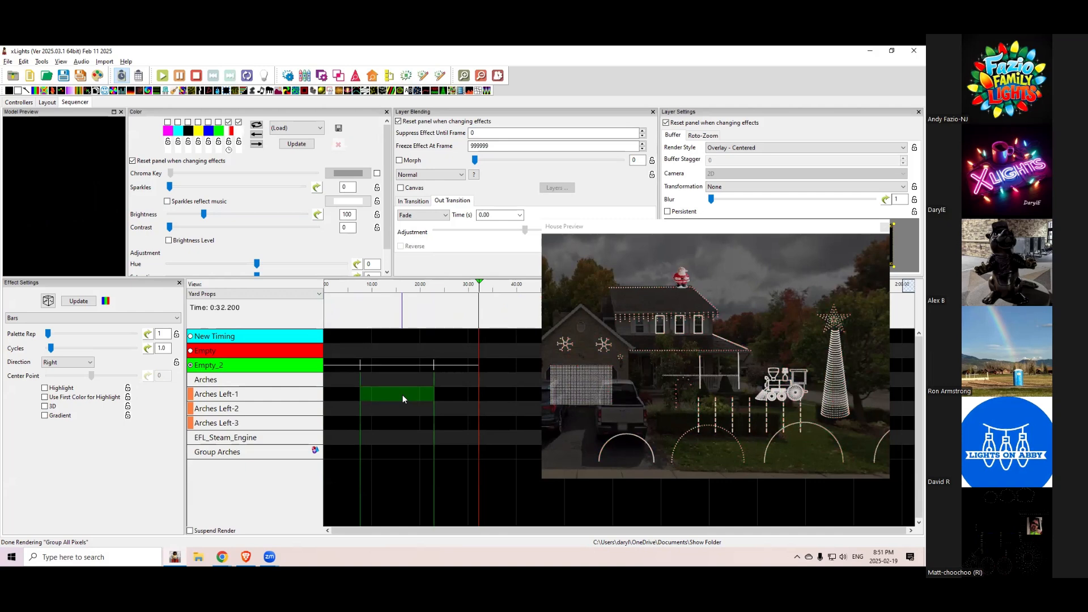
{"action": "key", "text": "o"}
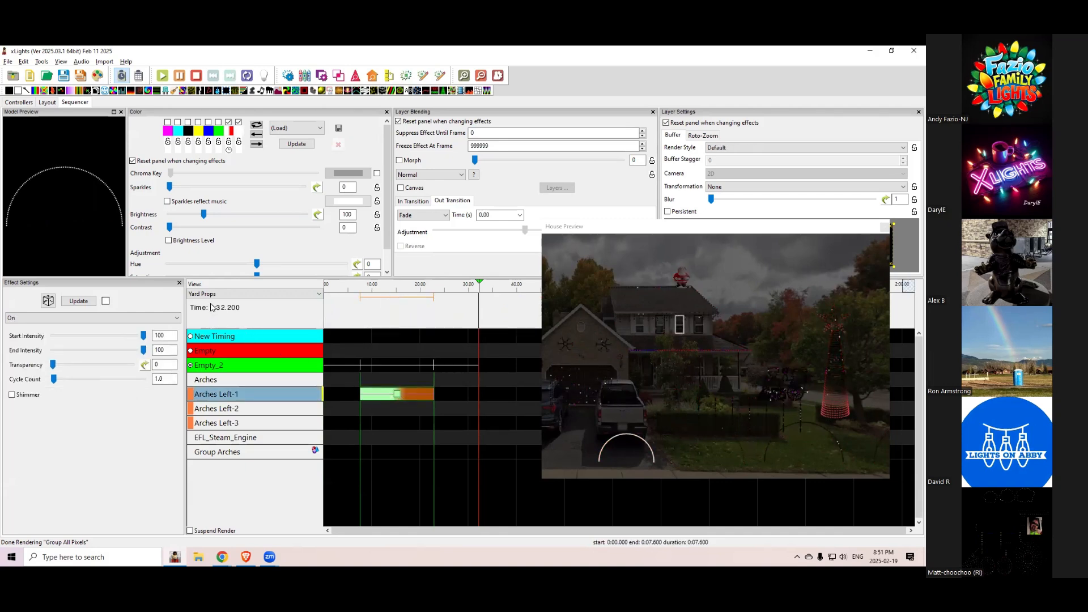
{"action": "left_click", "coordinate": [209, 293]}
{"action": "left_click", "coordinate": [211, 303]}
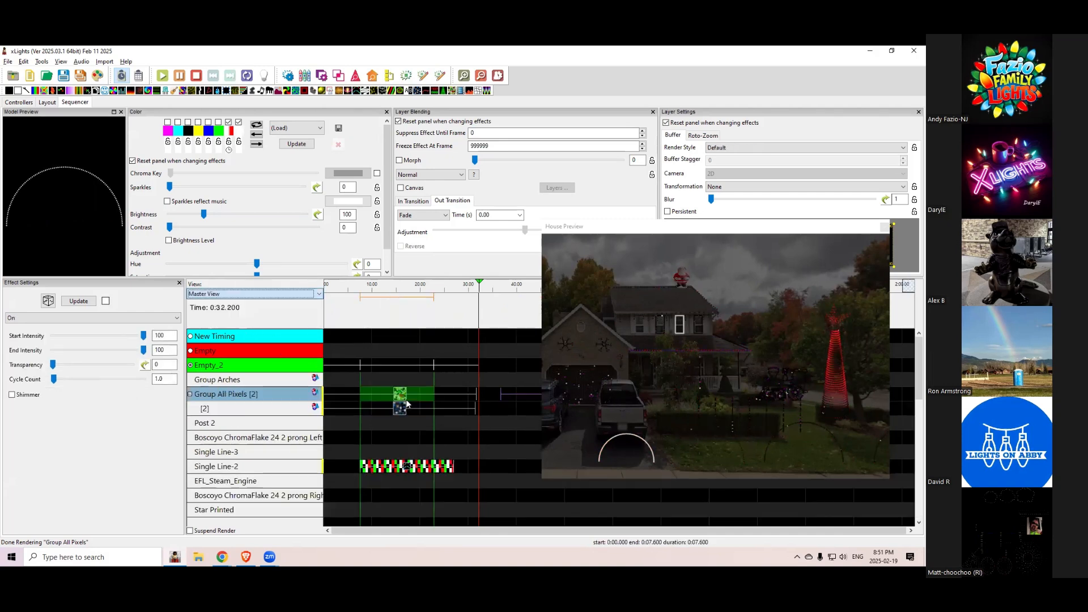
Move the House Preview window off the effects grid, check the Yard Props view and return to Master View.
{"action": "left_click_drag", "start_coordinate": [711, 228], "coordinate": [677, 76]}
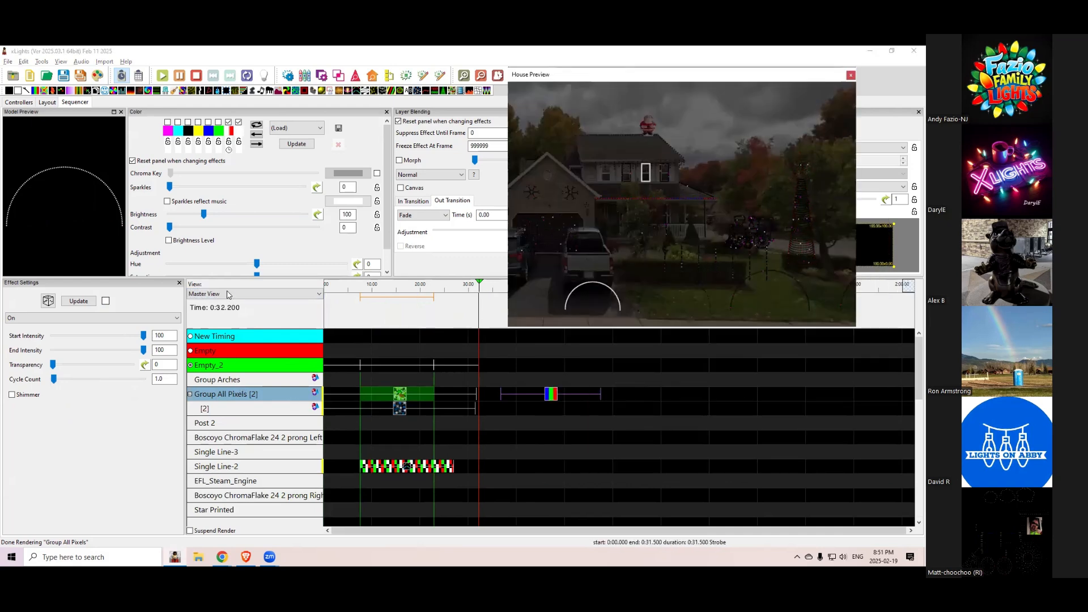
{"action": "left_click", "coordinate": [228, 294]}
{"action": "left_click", "coordinate": [224, 321]}
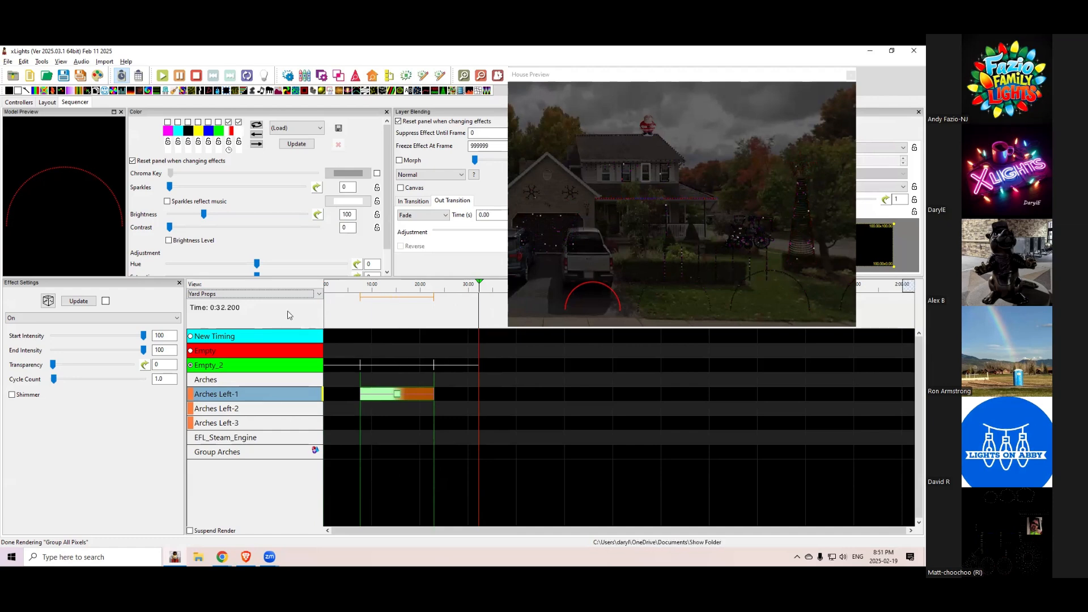
{"action": "left_click", "coordinate": [222, 294]}
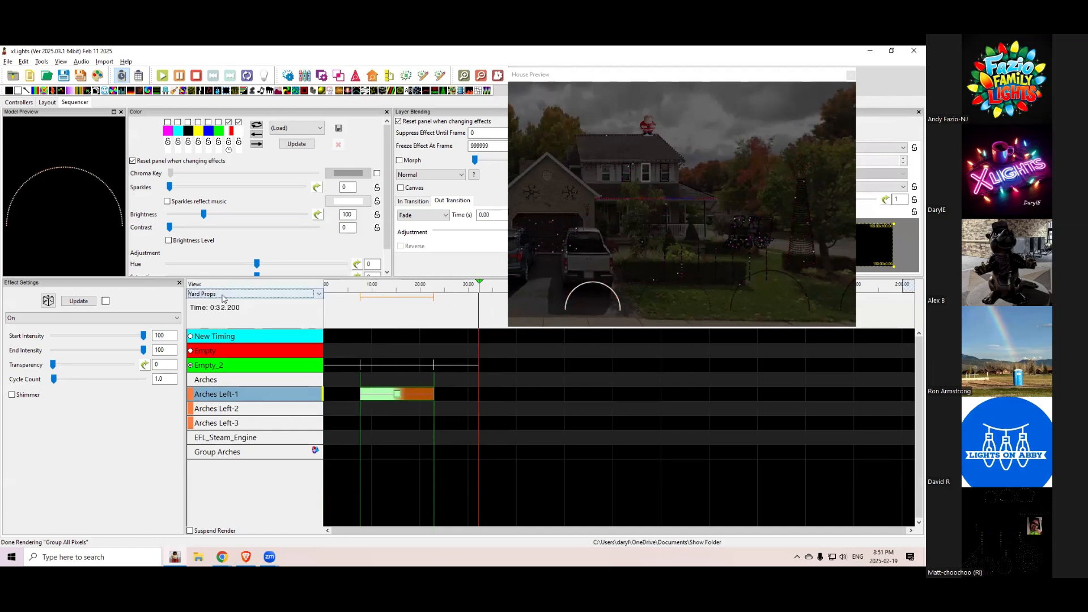
{"action": "left_click", "coordinate": [223, 303]}
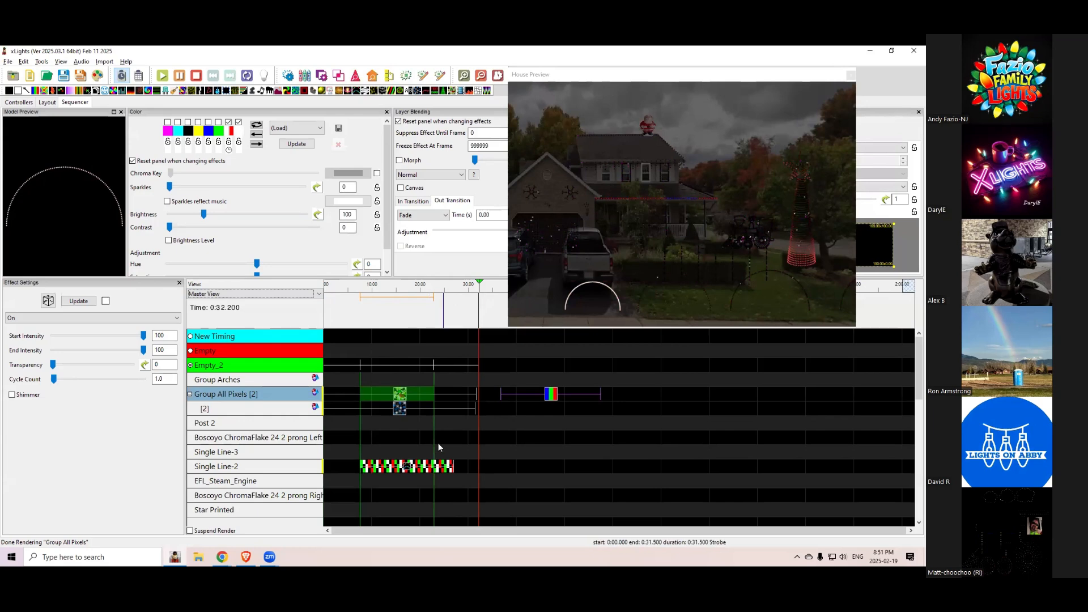
Find the Arches Left-1 effect among Master View's rows and review the list of available views.
{"action": "scroll", "coordinate": [435, 488], "scroll_direction": "down", "scroll_amount": 6}
{"action": "scroll", "coordinate": [432, 492], "scroll_direction": "down", "scroll_amount": 8}
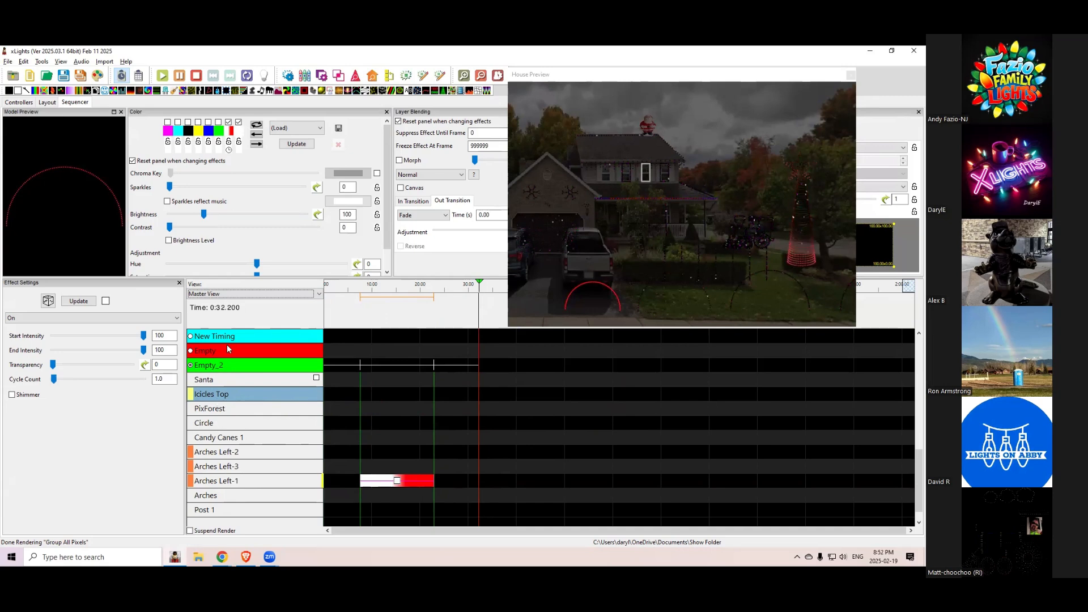
{"action": "left_click", "coordinate": [229, 294]}
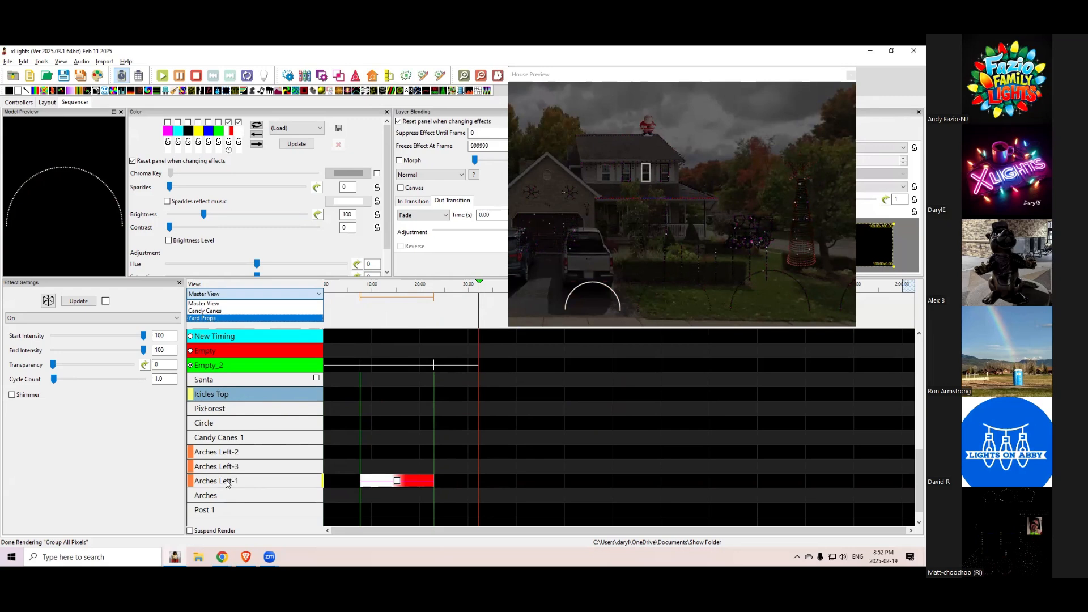
{"action": "scroll", "coordinate": [231, 477], "scroll_direction": "down", "scroll_amount": 1}
{"action": "scroll", "coordinate": [252, 436], "scroll_direction": "up", "scroll_amount": 5}
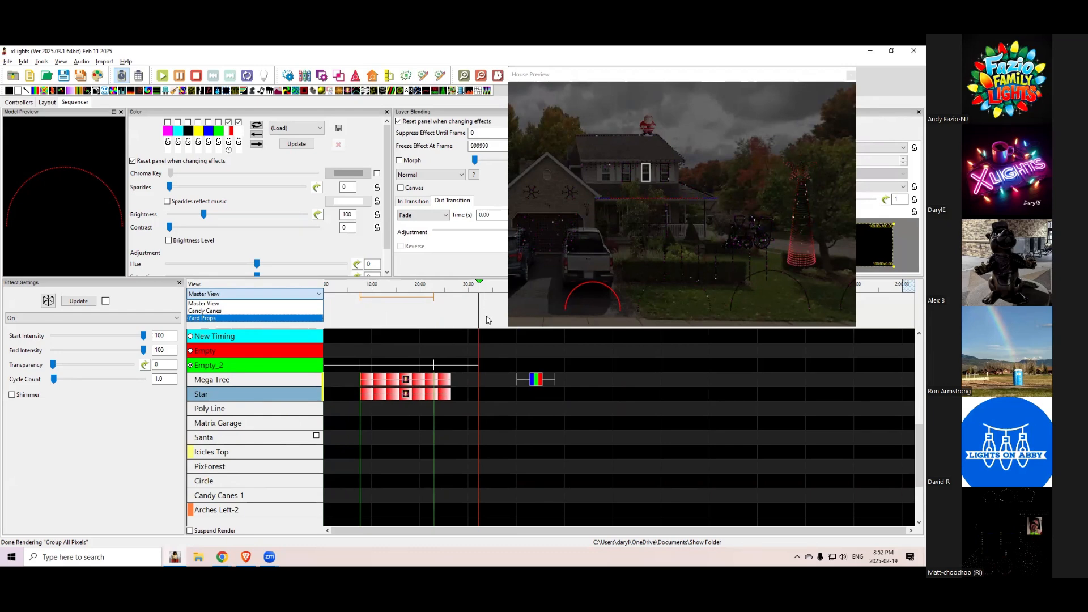
{"action": "left_click", "coordinate": [643, 78]}
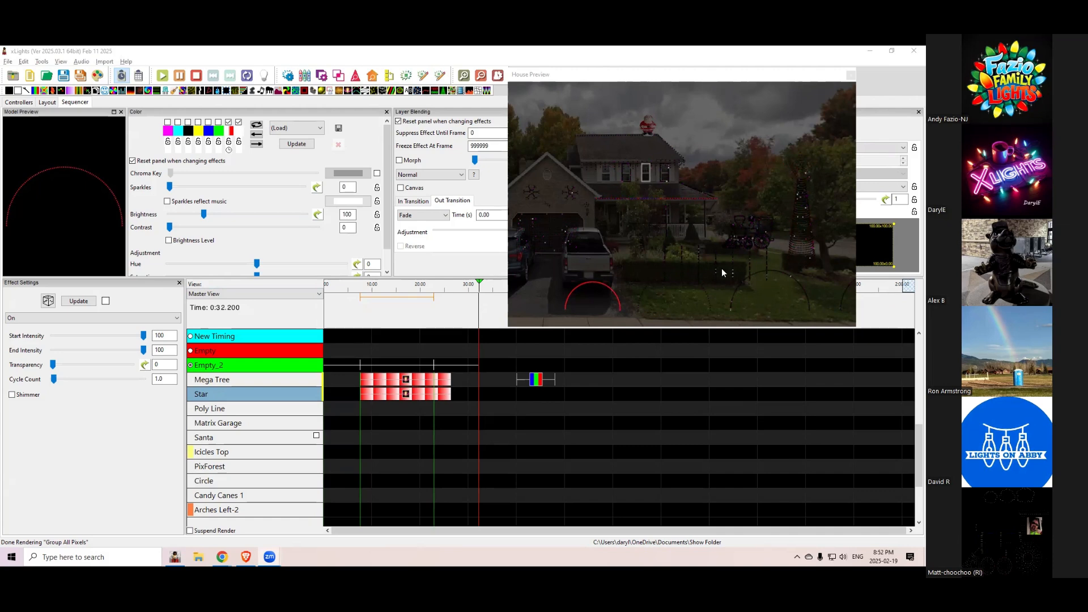
Switch from xLights to the Sequencer presentation in Google Slides.
{"action": "key", "text": "alt+Tab"}
{"action": "key", "text": "alt+Tab"}
{"action": "key", "text": "alt+Tab"}
{"action": "key", "text": "alt+Tab"}
{"action": "key", "text": "alt+Tab"}
{"action": "key", "text": "alt+Tab"}
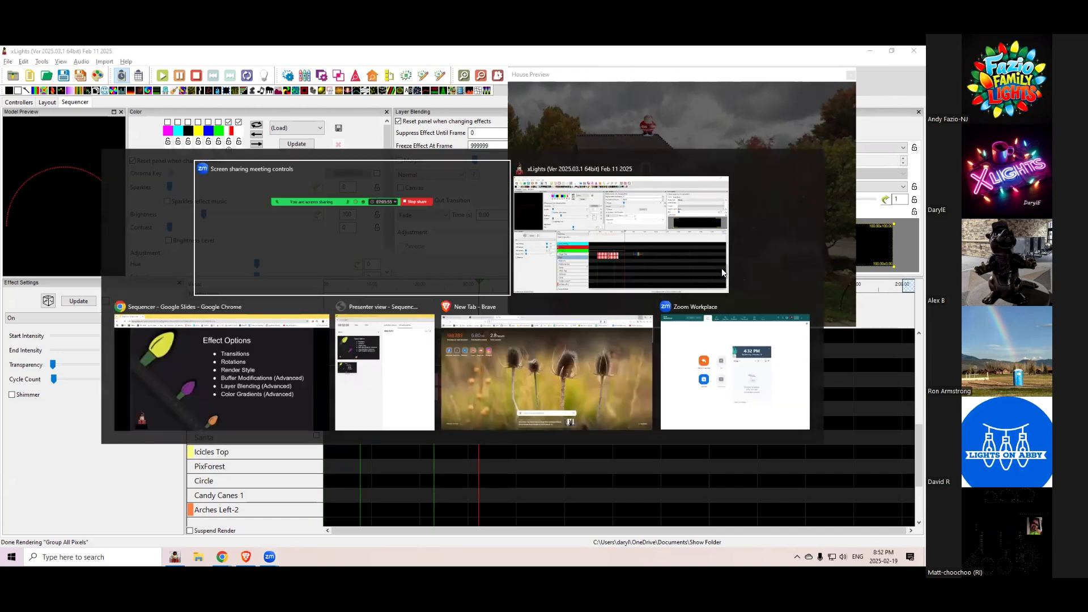
{"action": "key", "text": "alt+Tab"}
{"action": "key", "text": "alt+Tab"}
{"action": "left_click", "coordinate": [525, 343]}
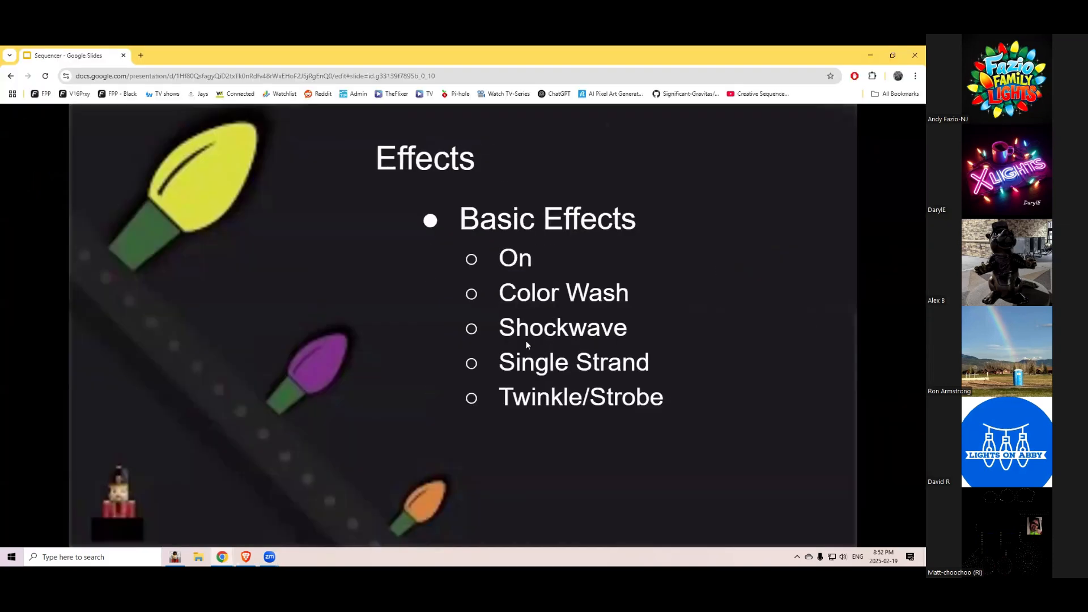
Go back through the presentation to the Agenda slide.
{"action": "key", "text": "Left"}
{"action": "key", "text": "Left"}
{"action": "key", "text": "Left"}
{"action": "key", "text": "Left"}
{"action": "key", "text": "Left"}
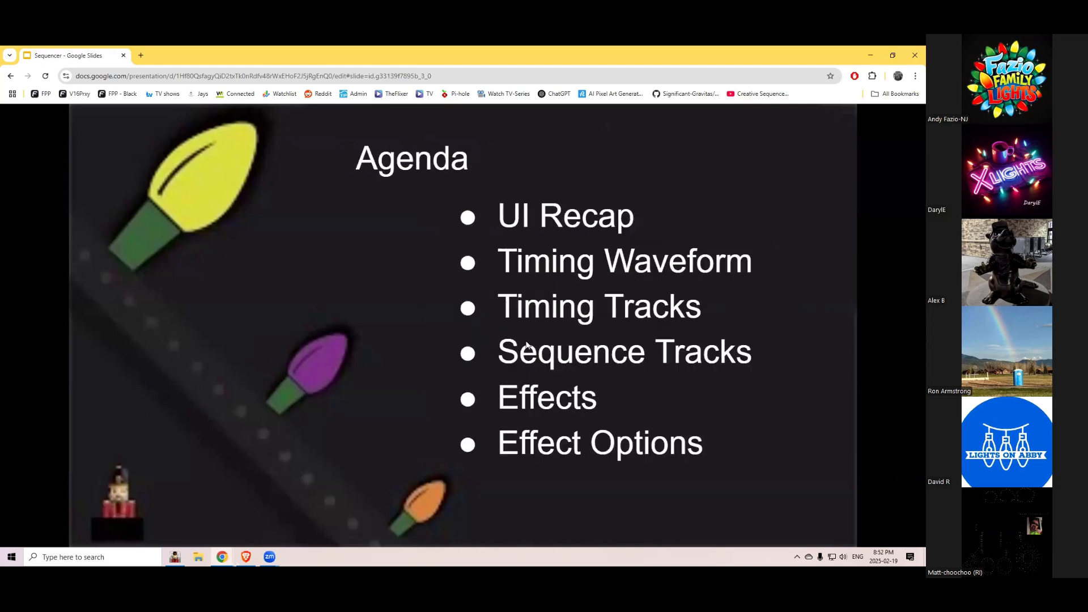